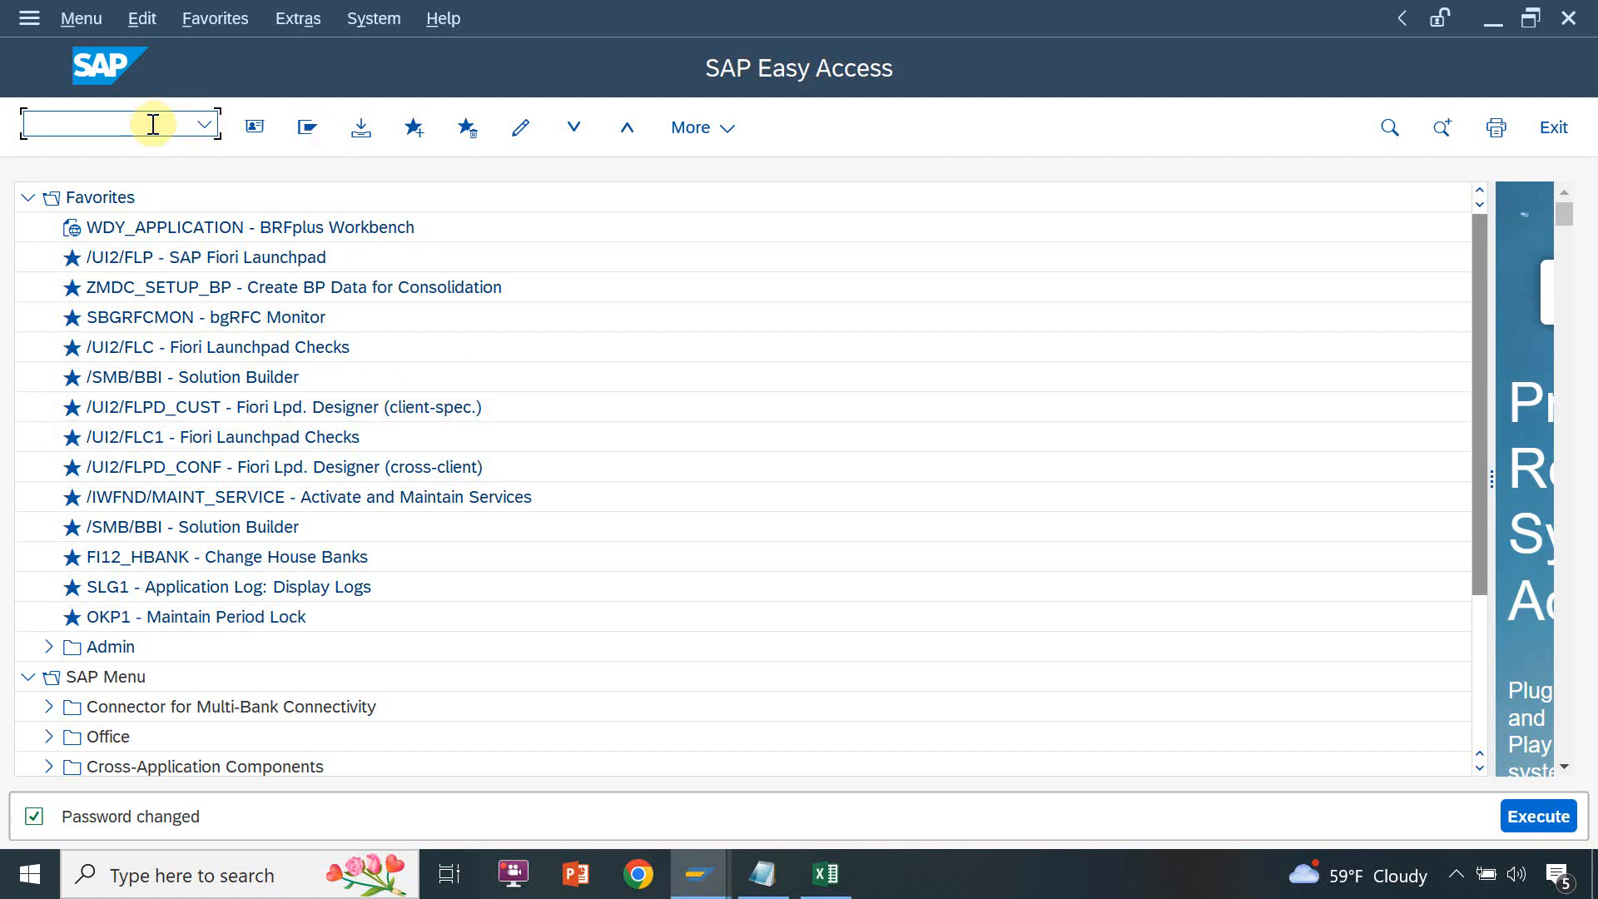
Run transaction mdgimg and open the Create Edition Type activity under General Settings, Process Modeling
text(mdgimg)
key(Return)
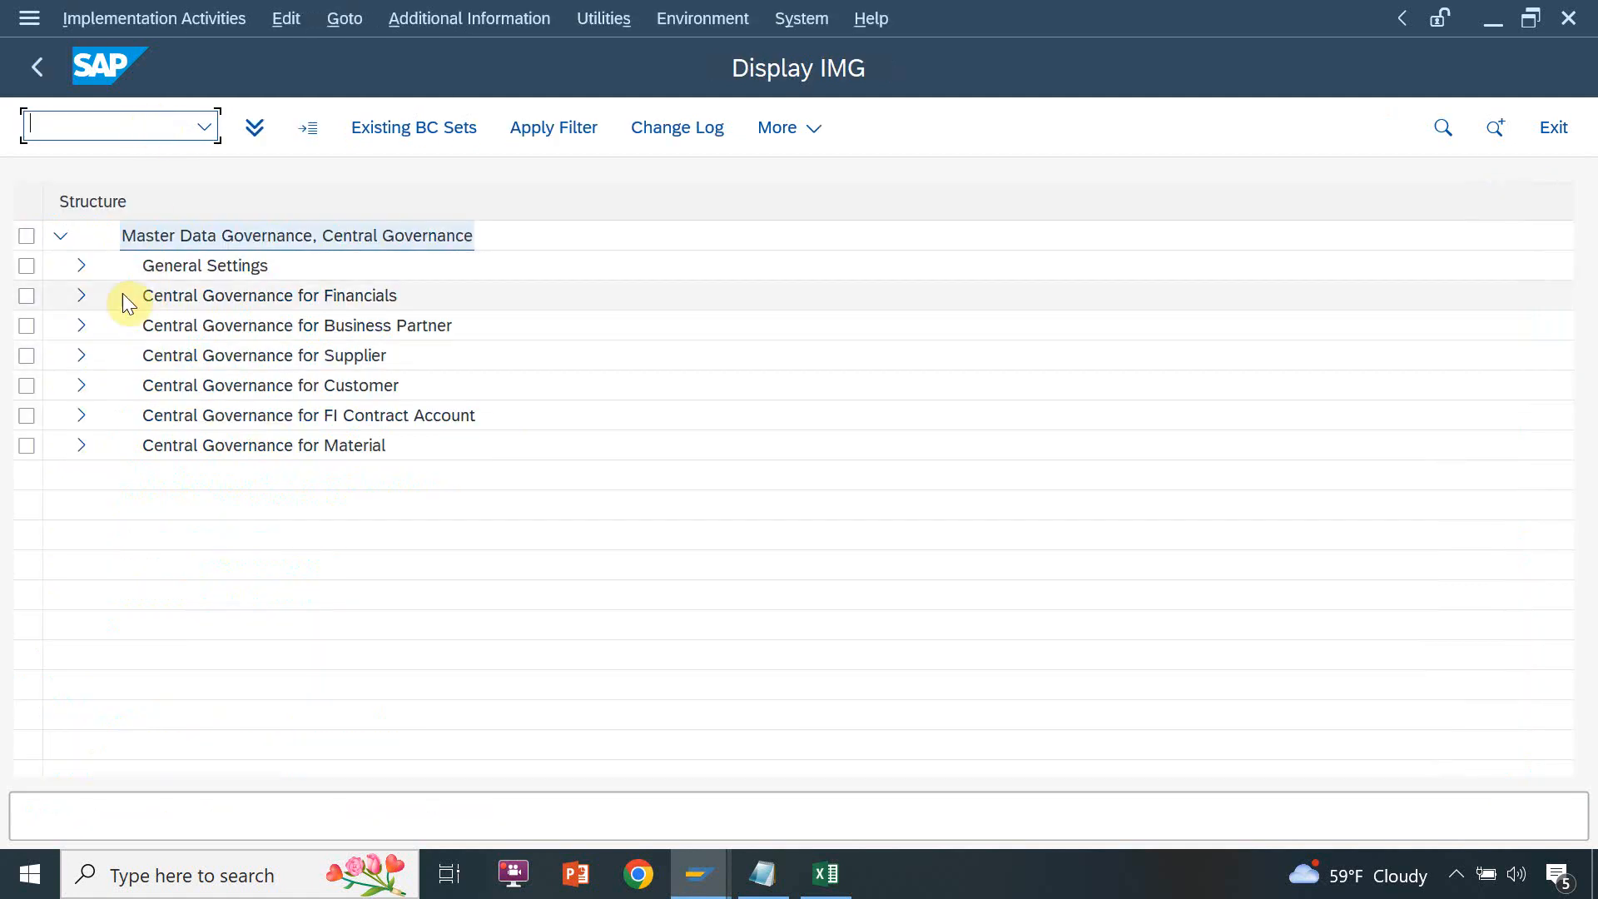
click(77, 265)
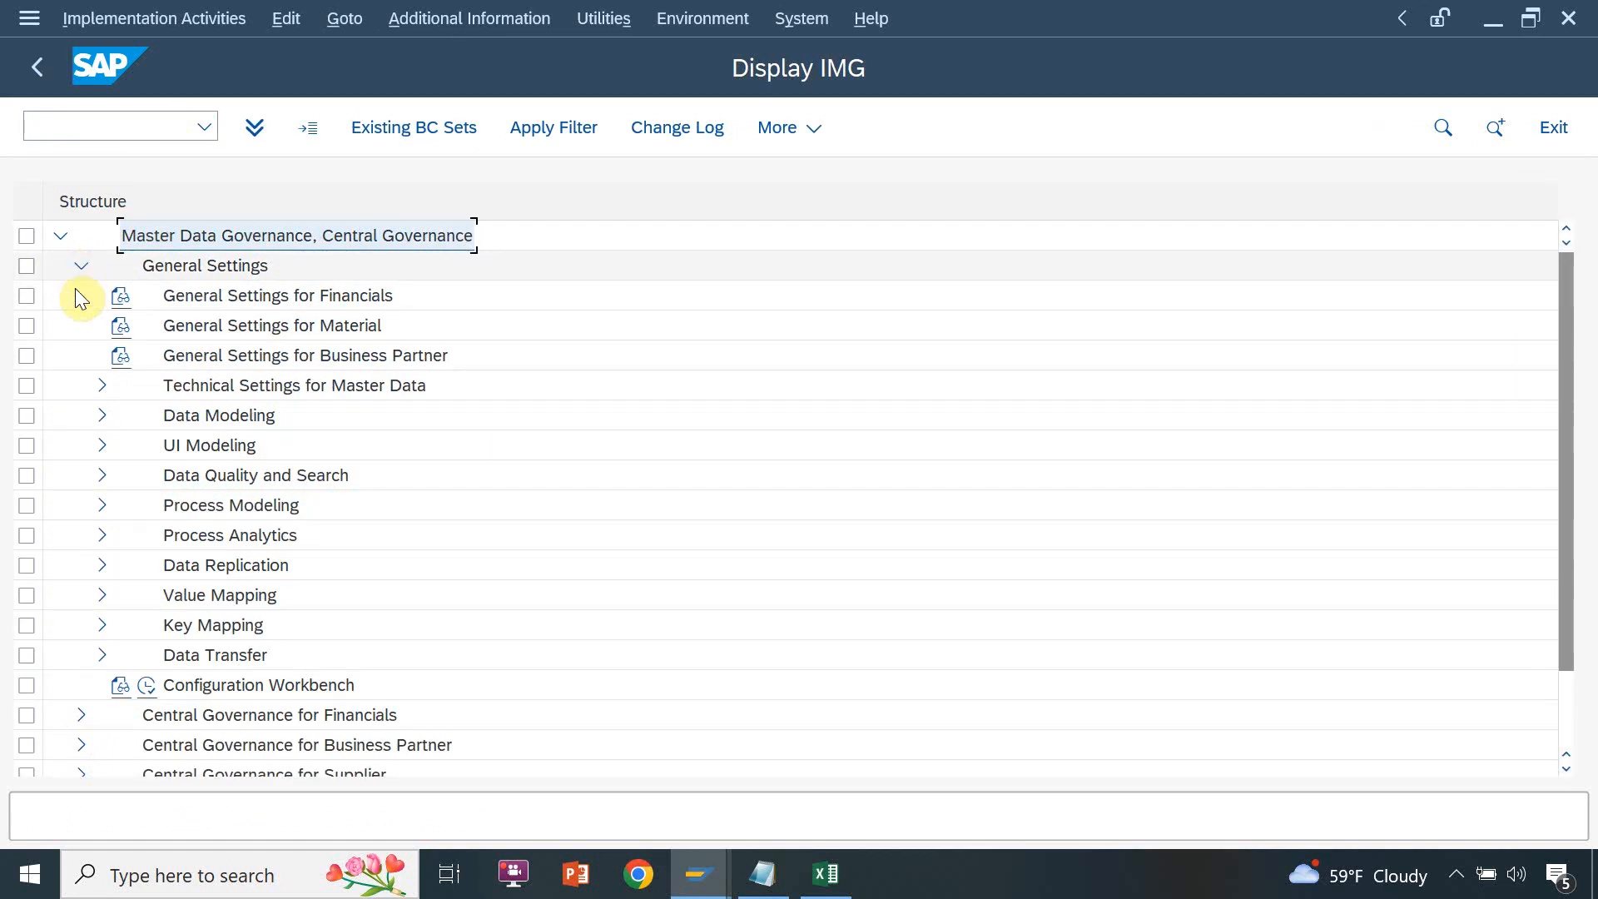
click(101, 506)
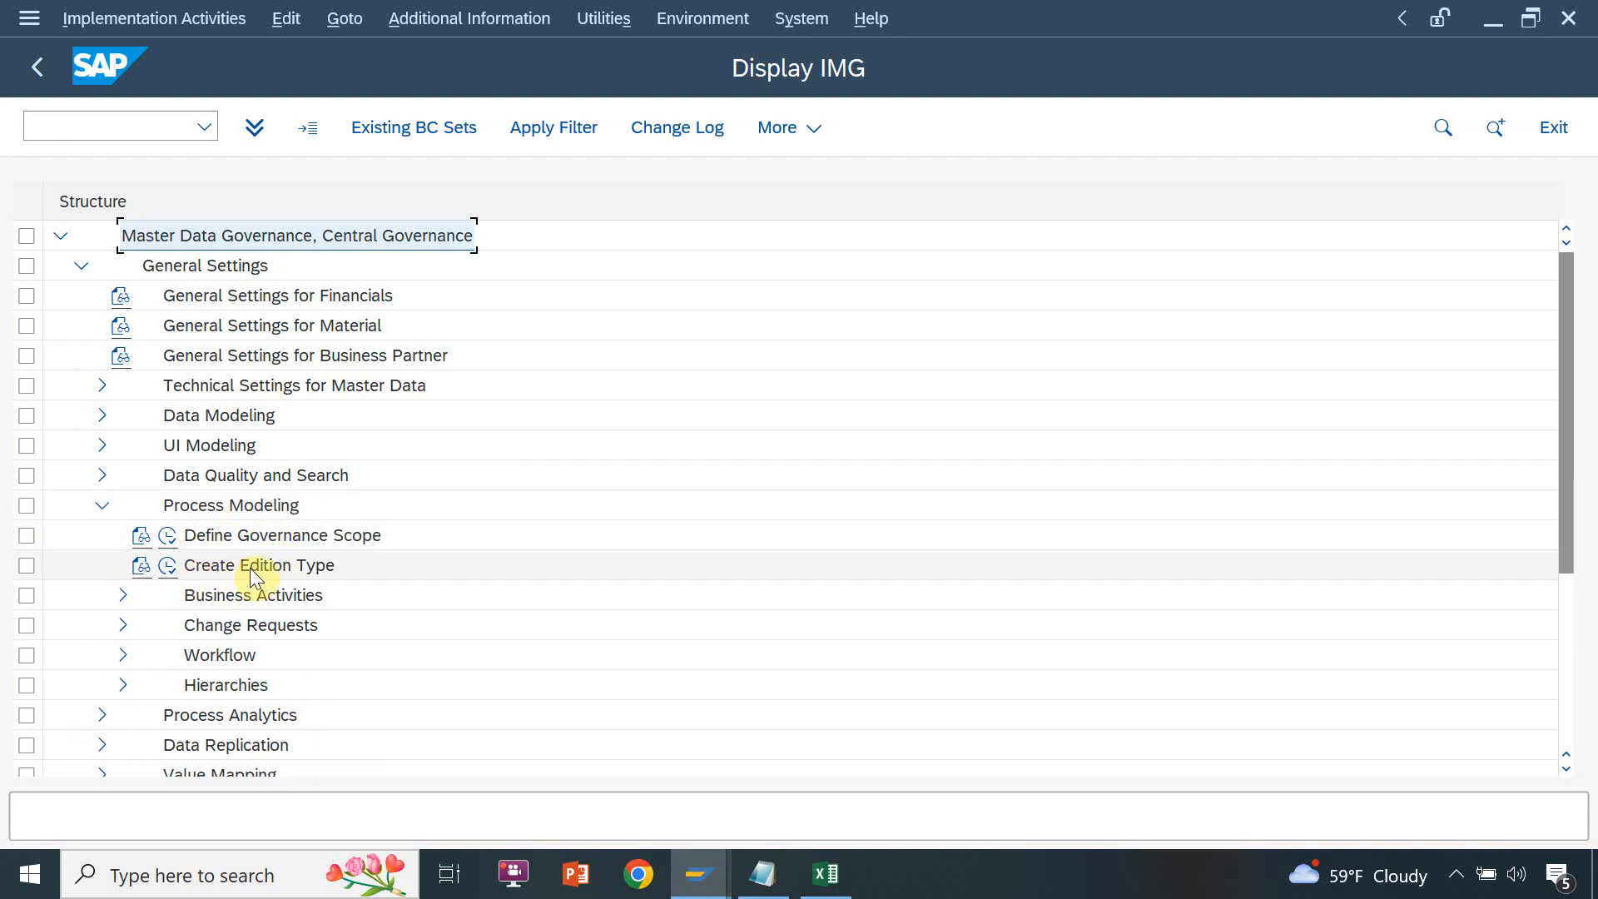
click(169, 566)
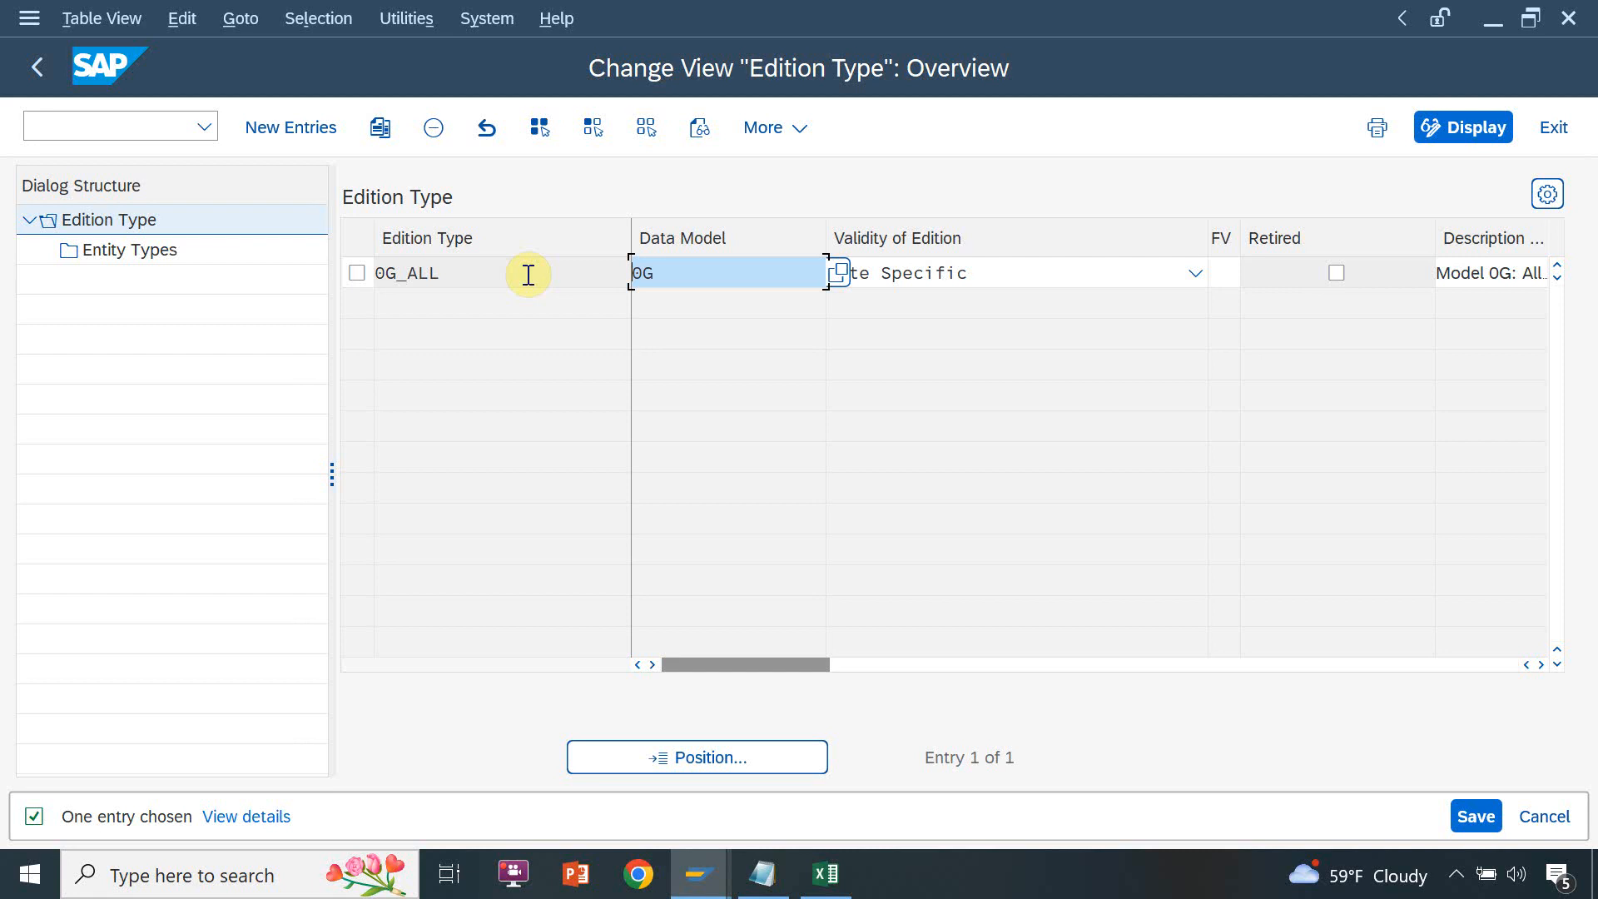
Examine the edition type 0G_ALL and the data model assigned to it
click(470, 273)
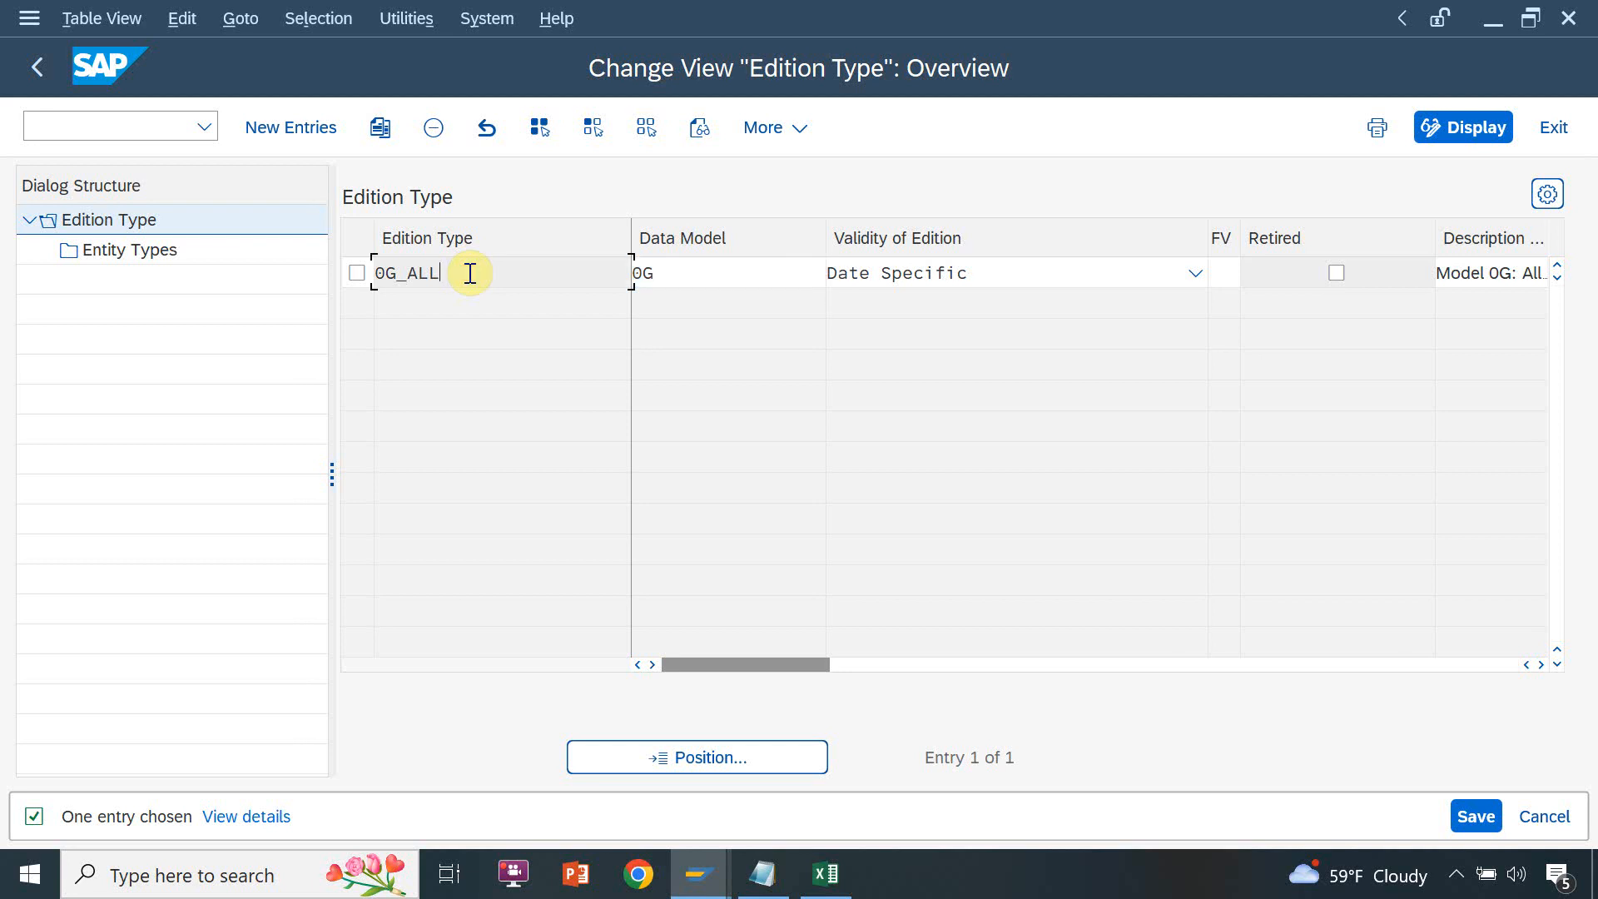
click(685, 260)
click(686, 263)
double_click(686, 263)
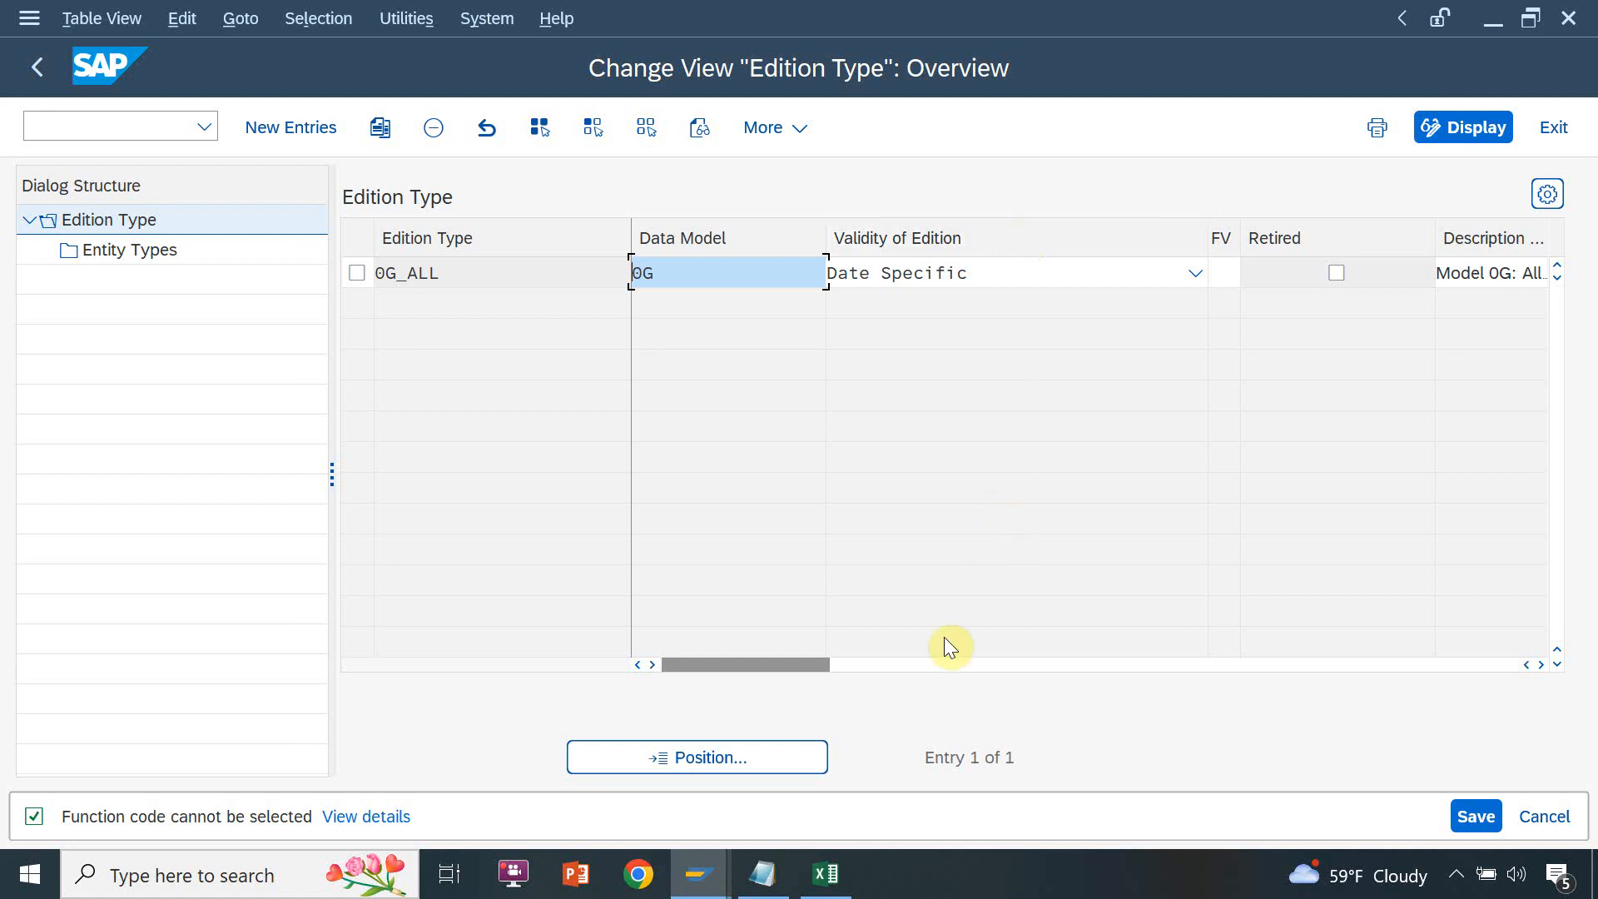
Switch to the Test1 workbook in Excel and enter 101 in cell B2 and the date 01-Jan-2000 in C2
click(834, 874)
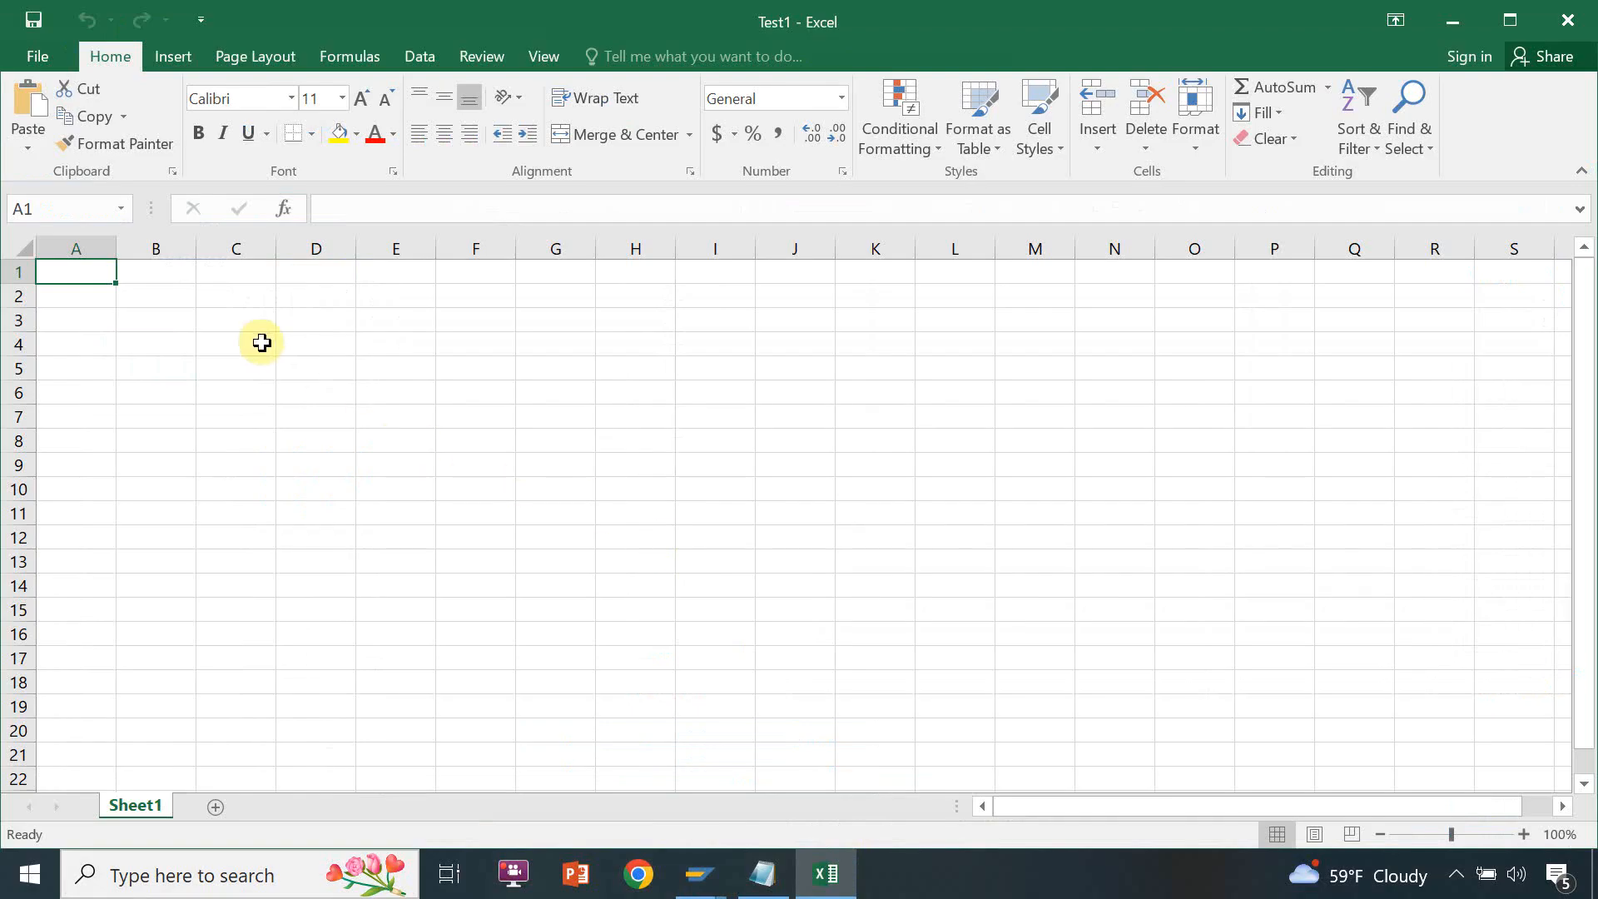
click(171, 318)
click(174, 296)
text(101)
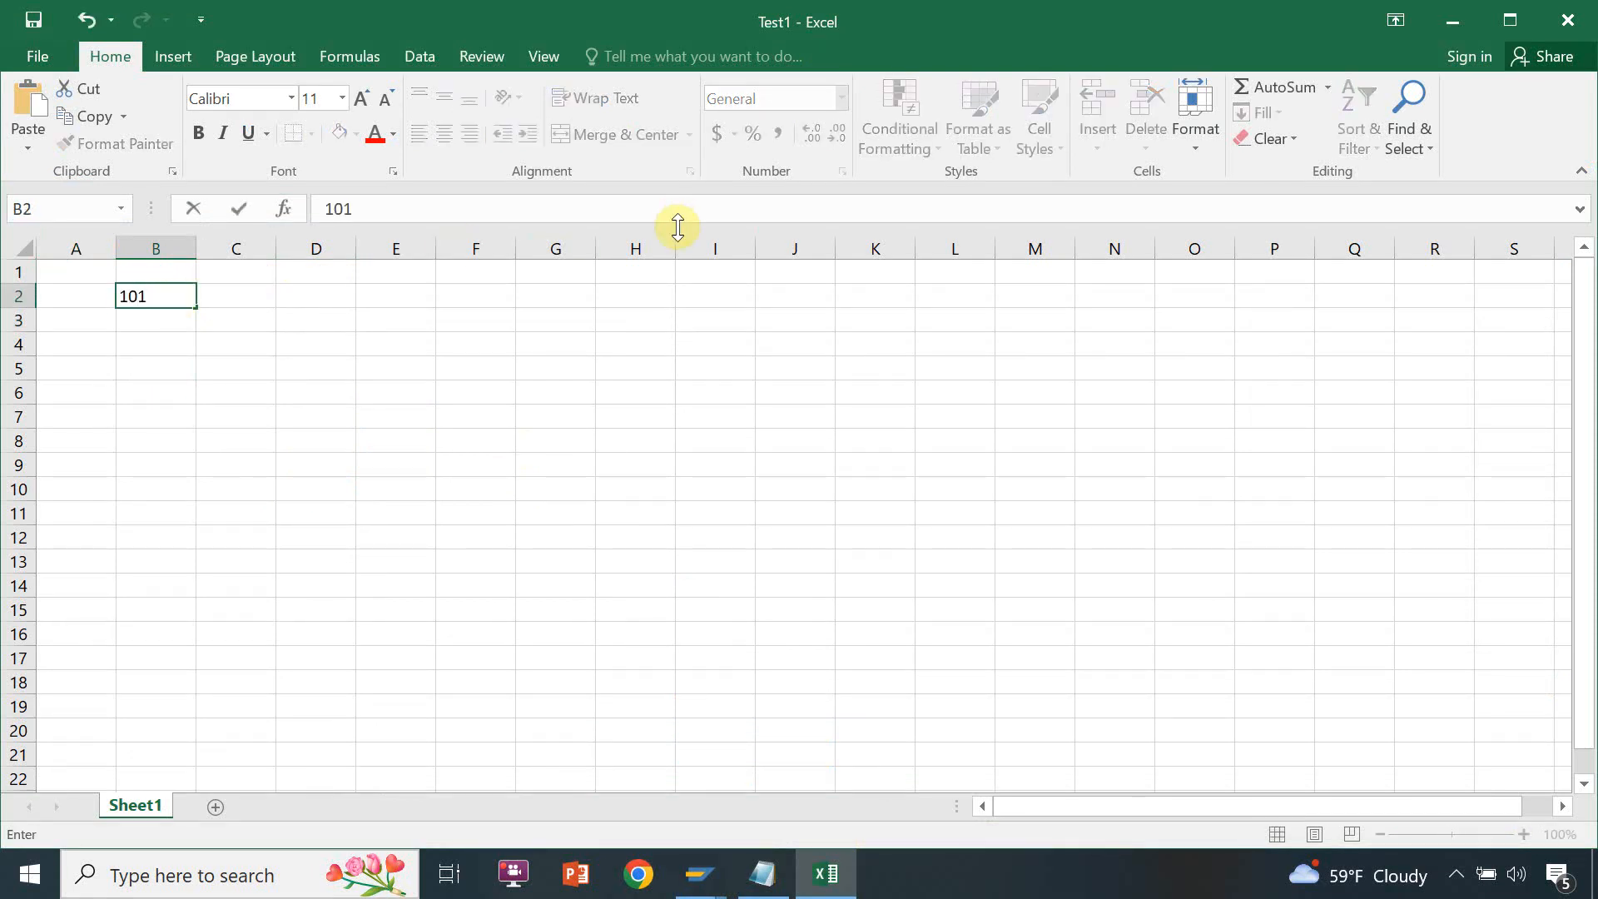
key(Tab)
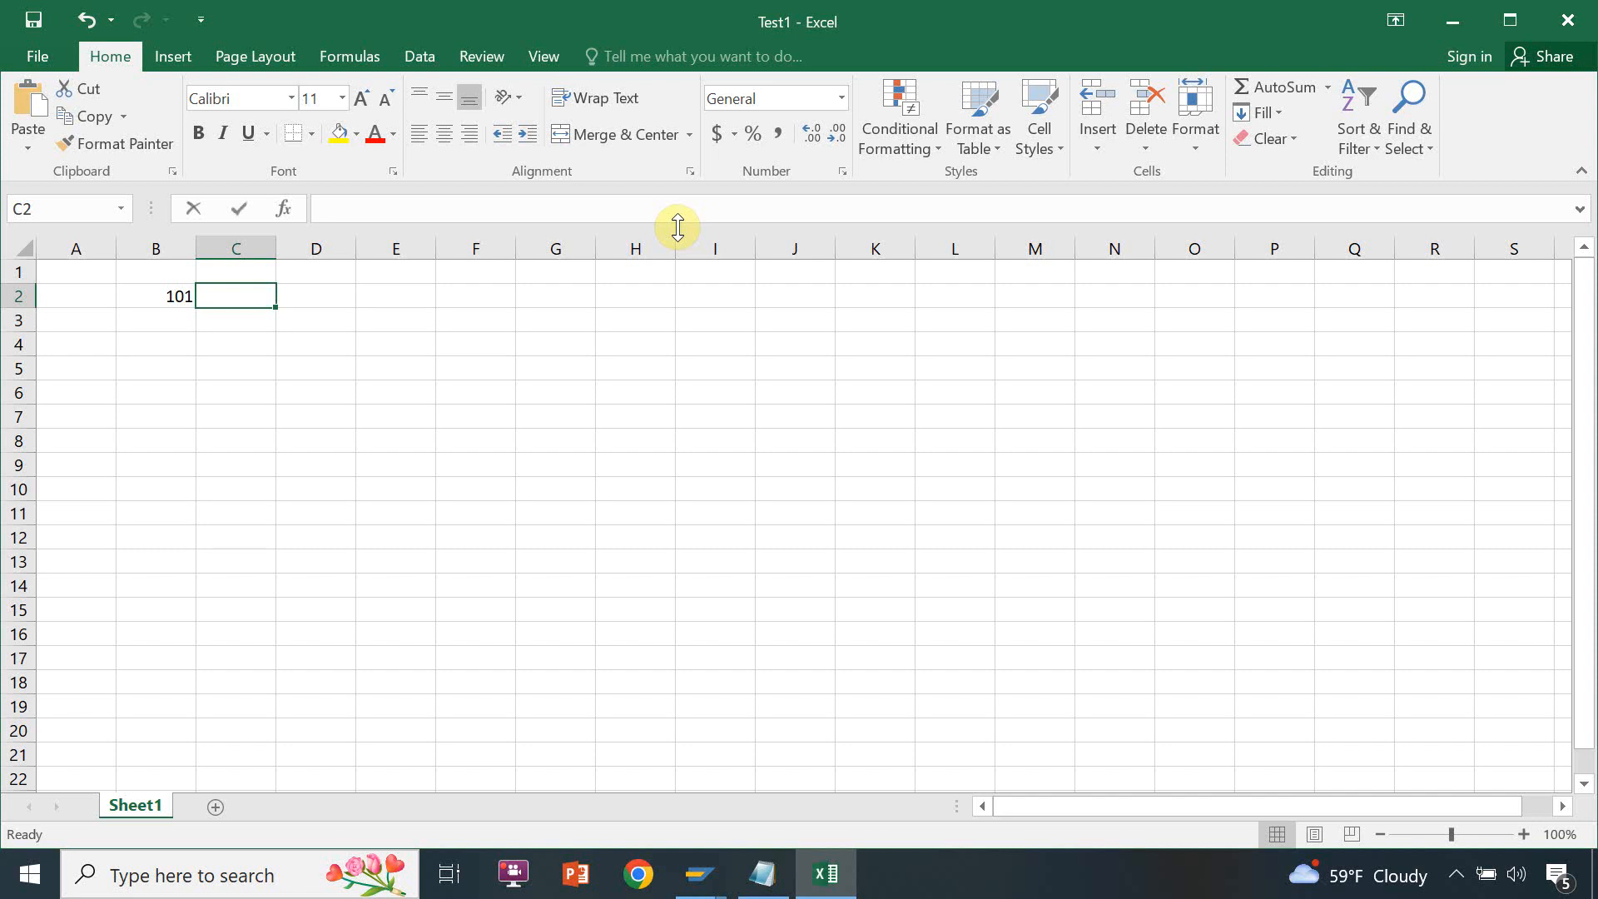
text(01-Jan-2)
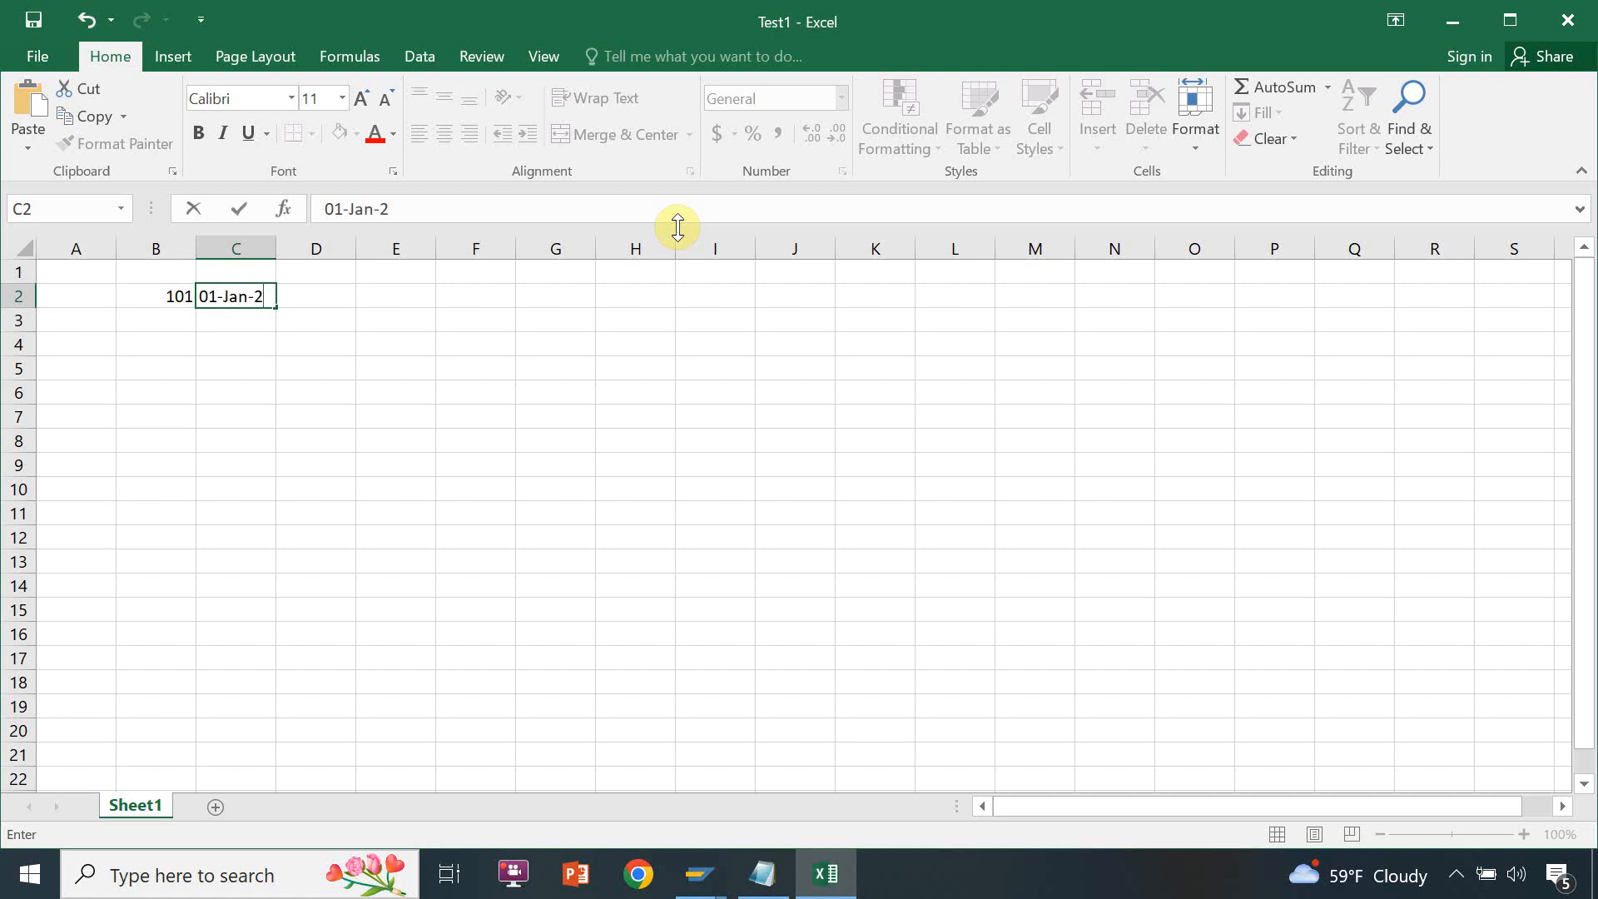
text(000)
key(Tab)
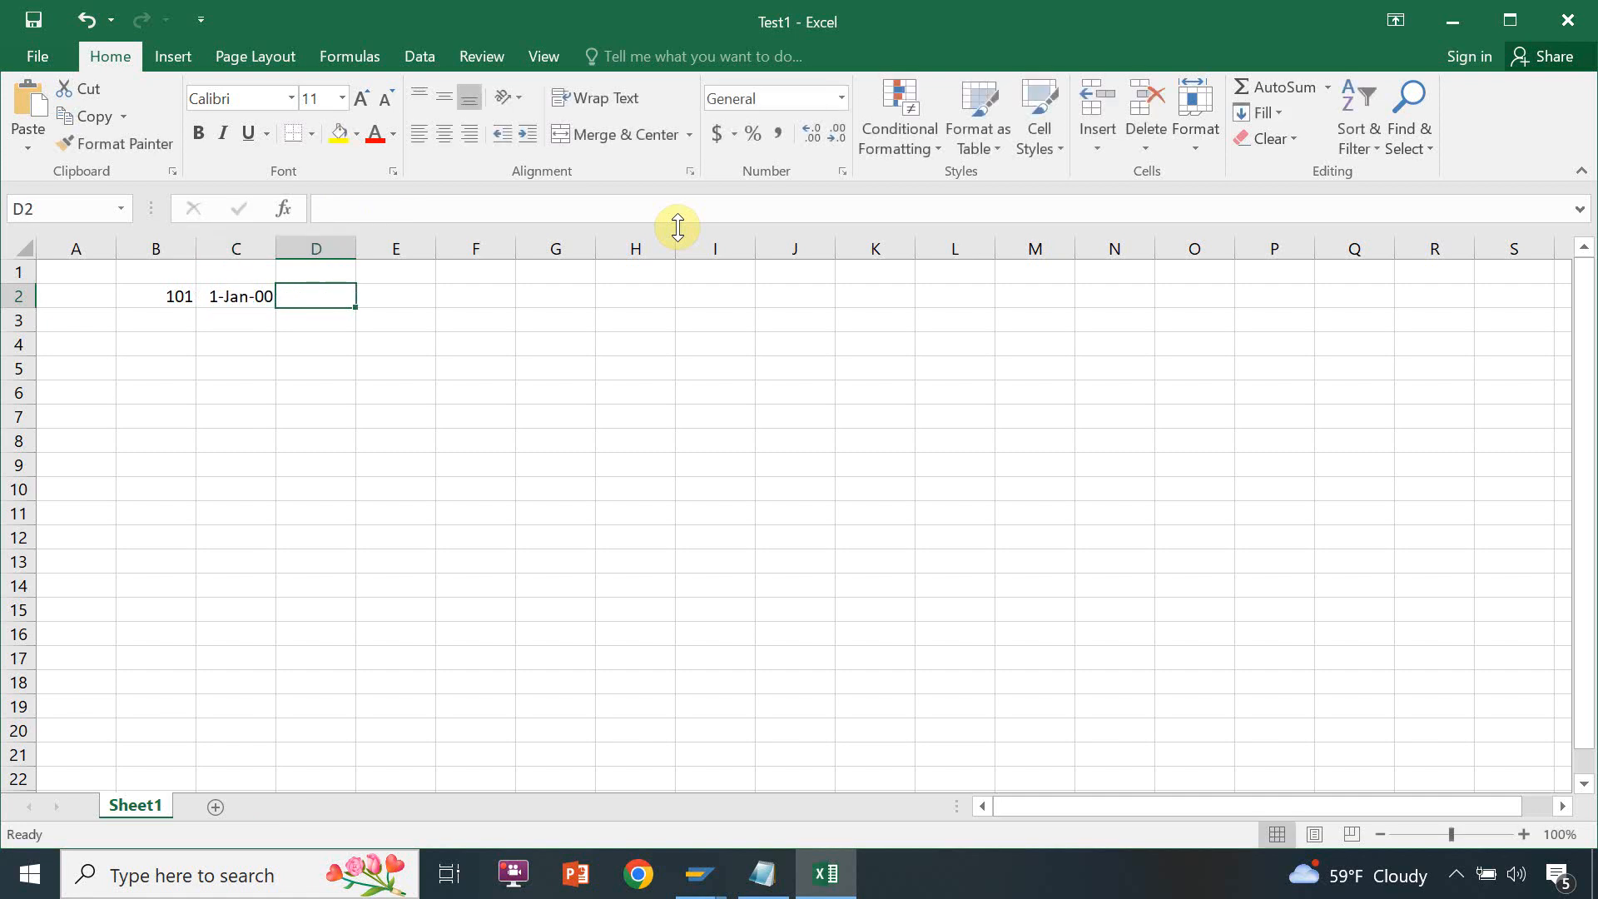
Enter the period Jan-2000 in cell C3, below the full date, and select the date in C2 for comparison
click(270, 295)
click(243, 321)
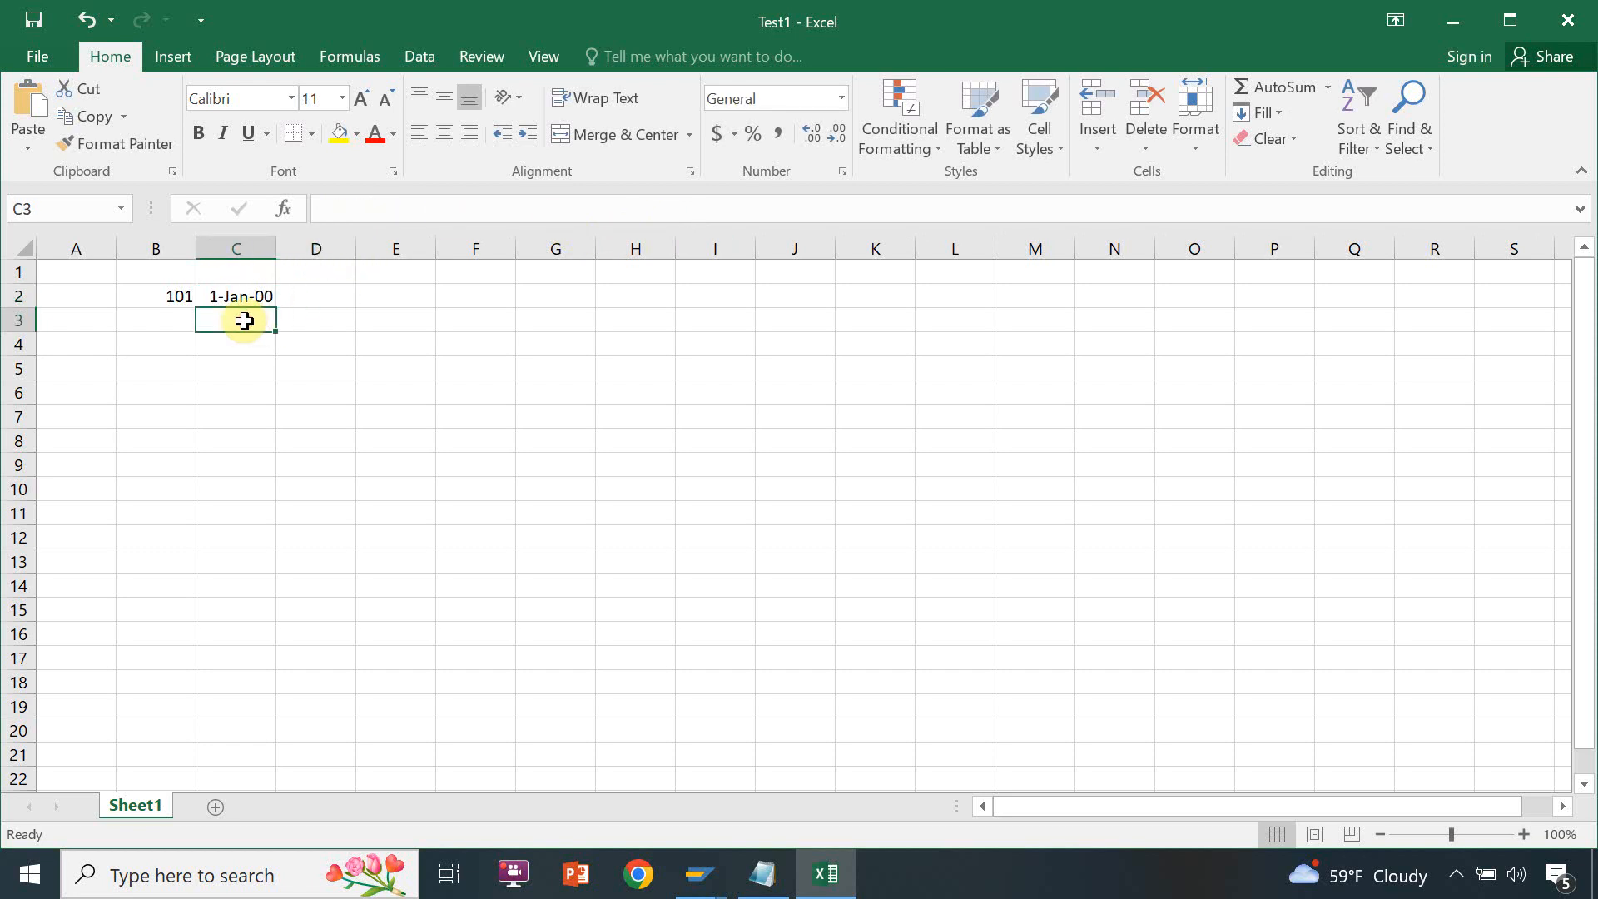
text(Jan)
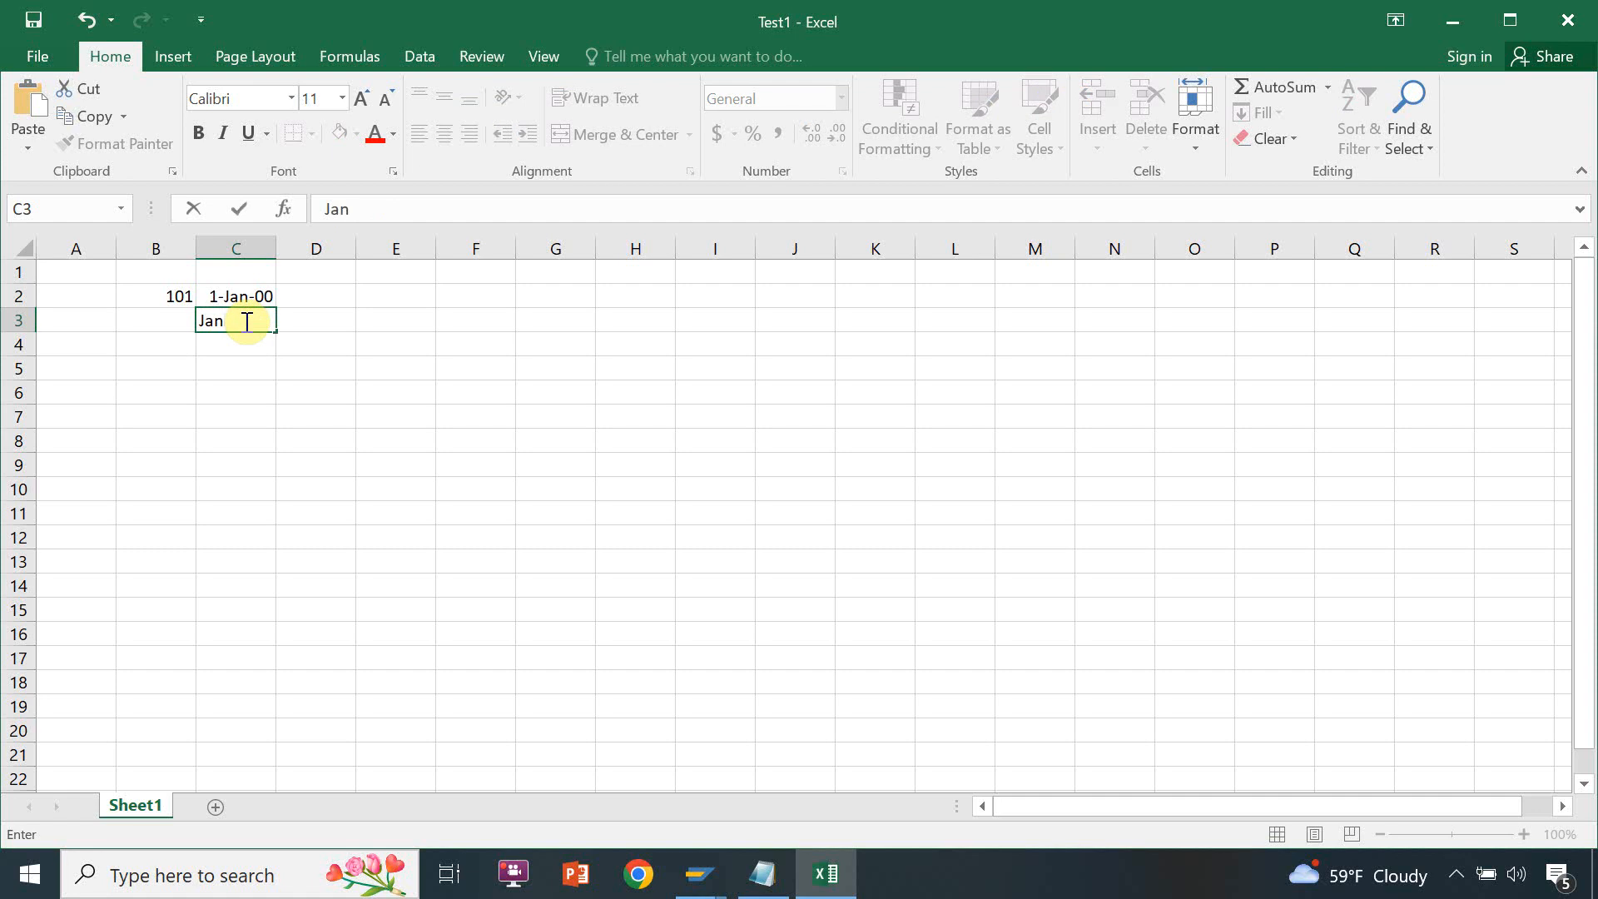
text(-2000)
key(Tab)
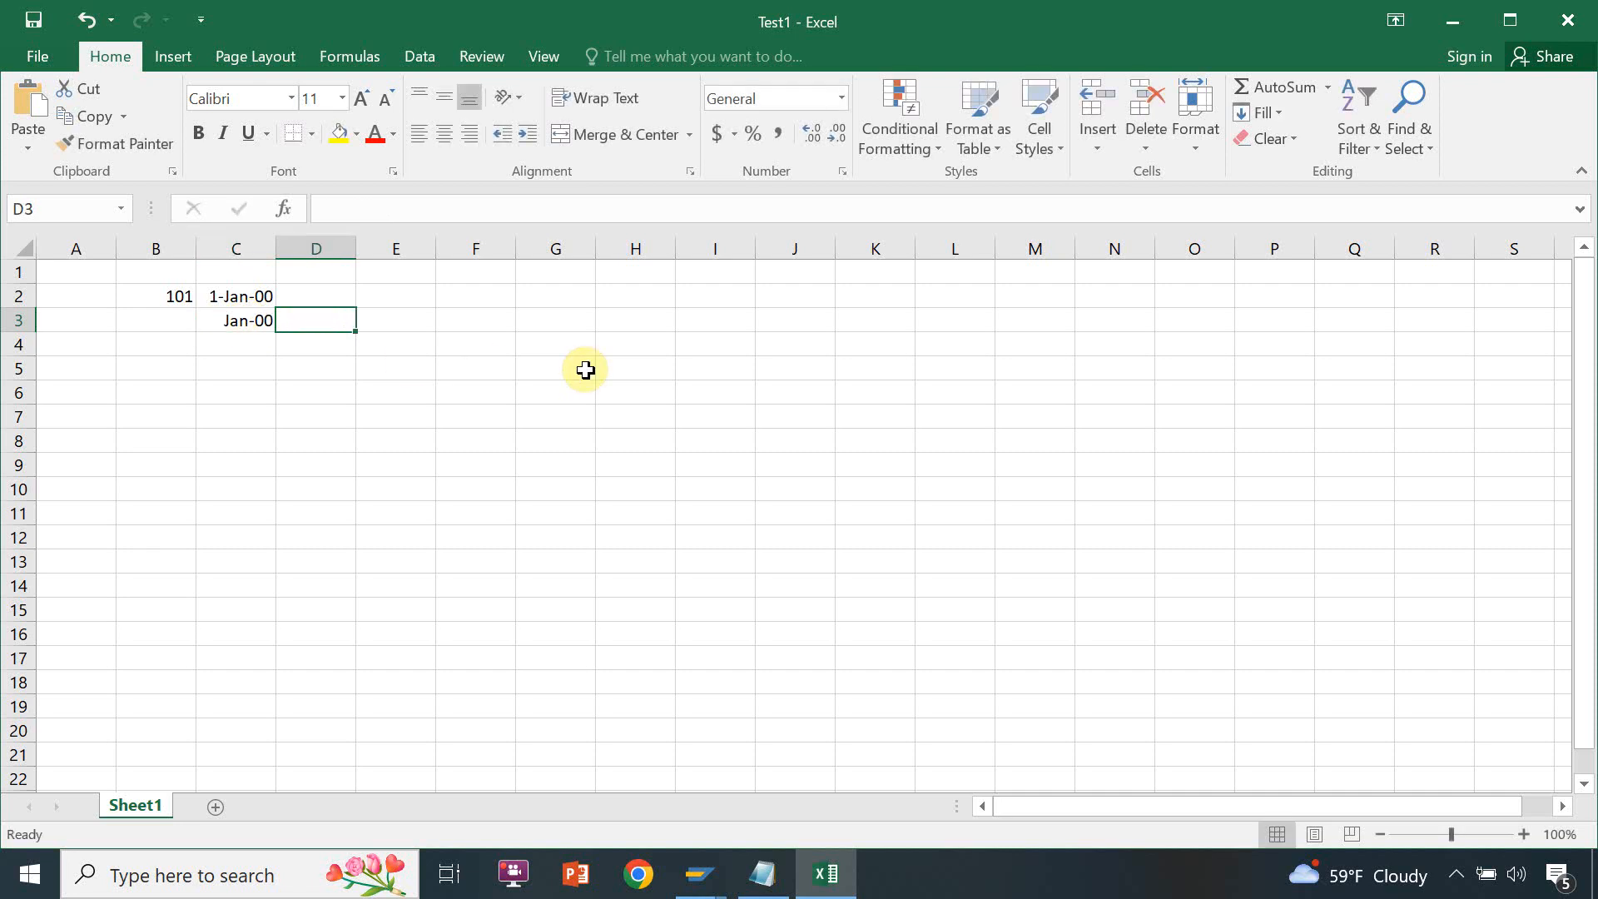
click(240, 297)
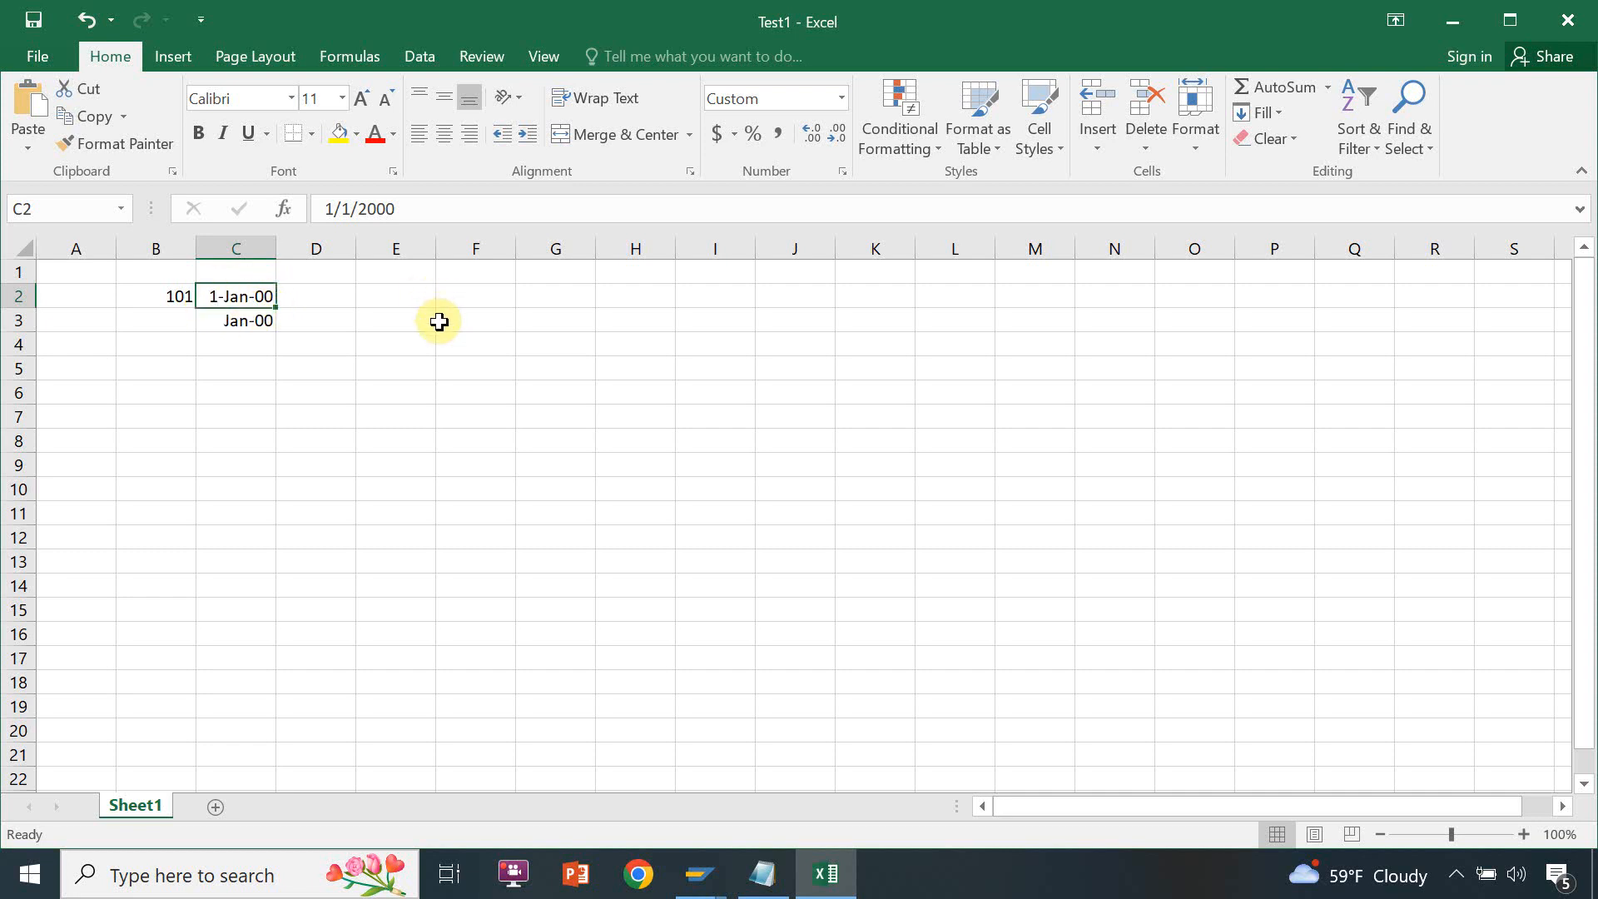
Switch back to SAP, try the Period Specific validity for edition type 0G_ALL, and return it to Date Specific
key(alt+Tab)
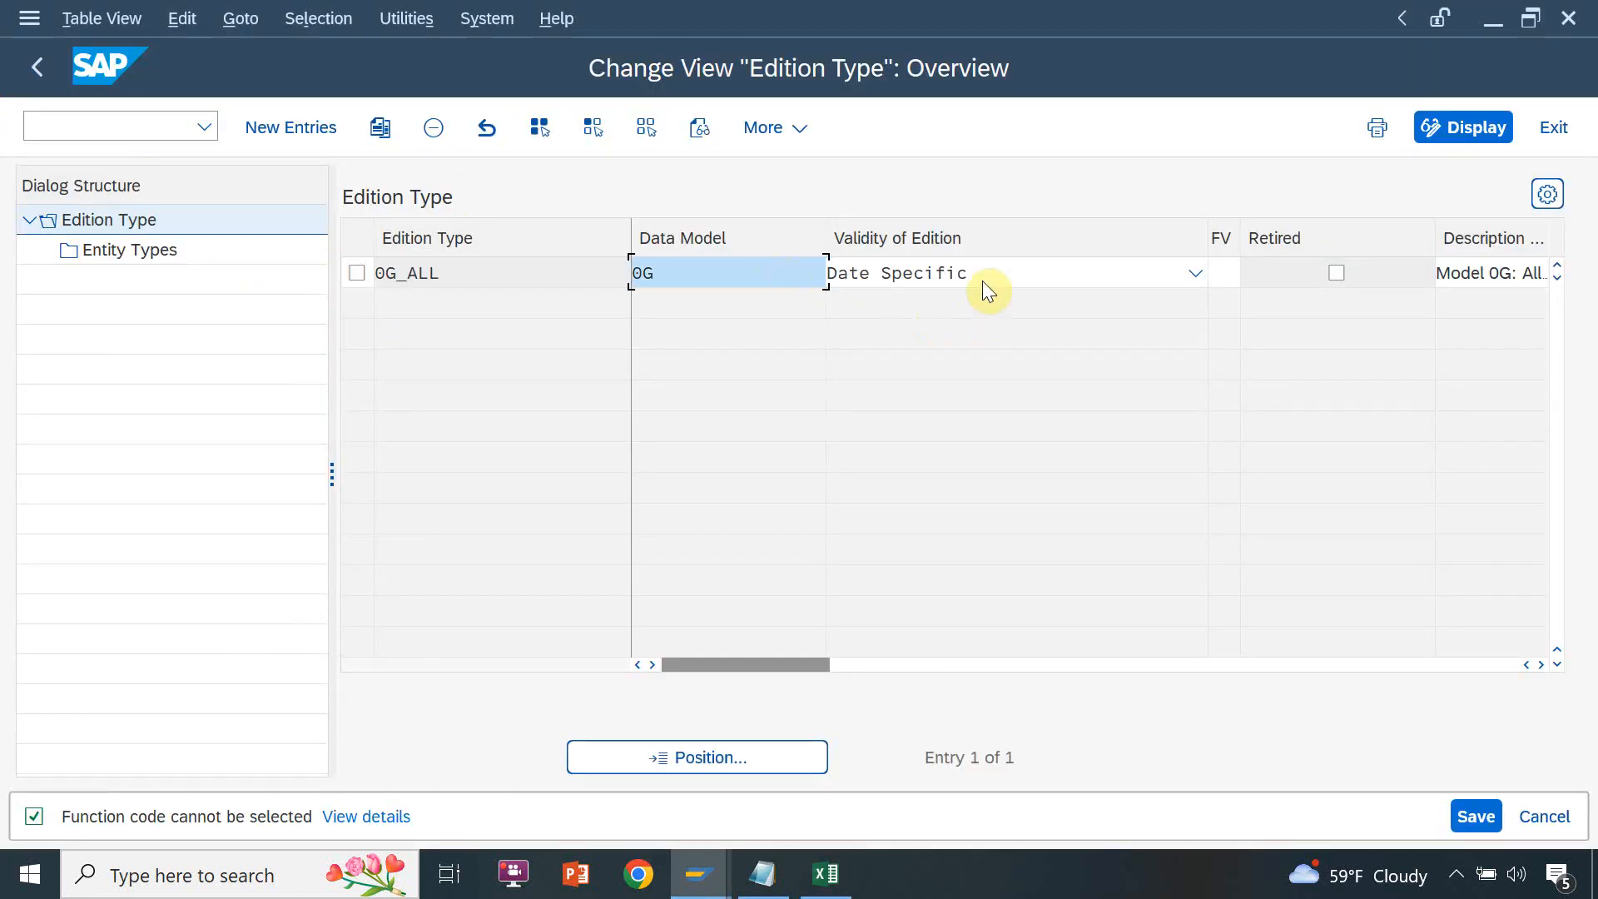
click(986, 274)
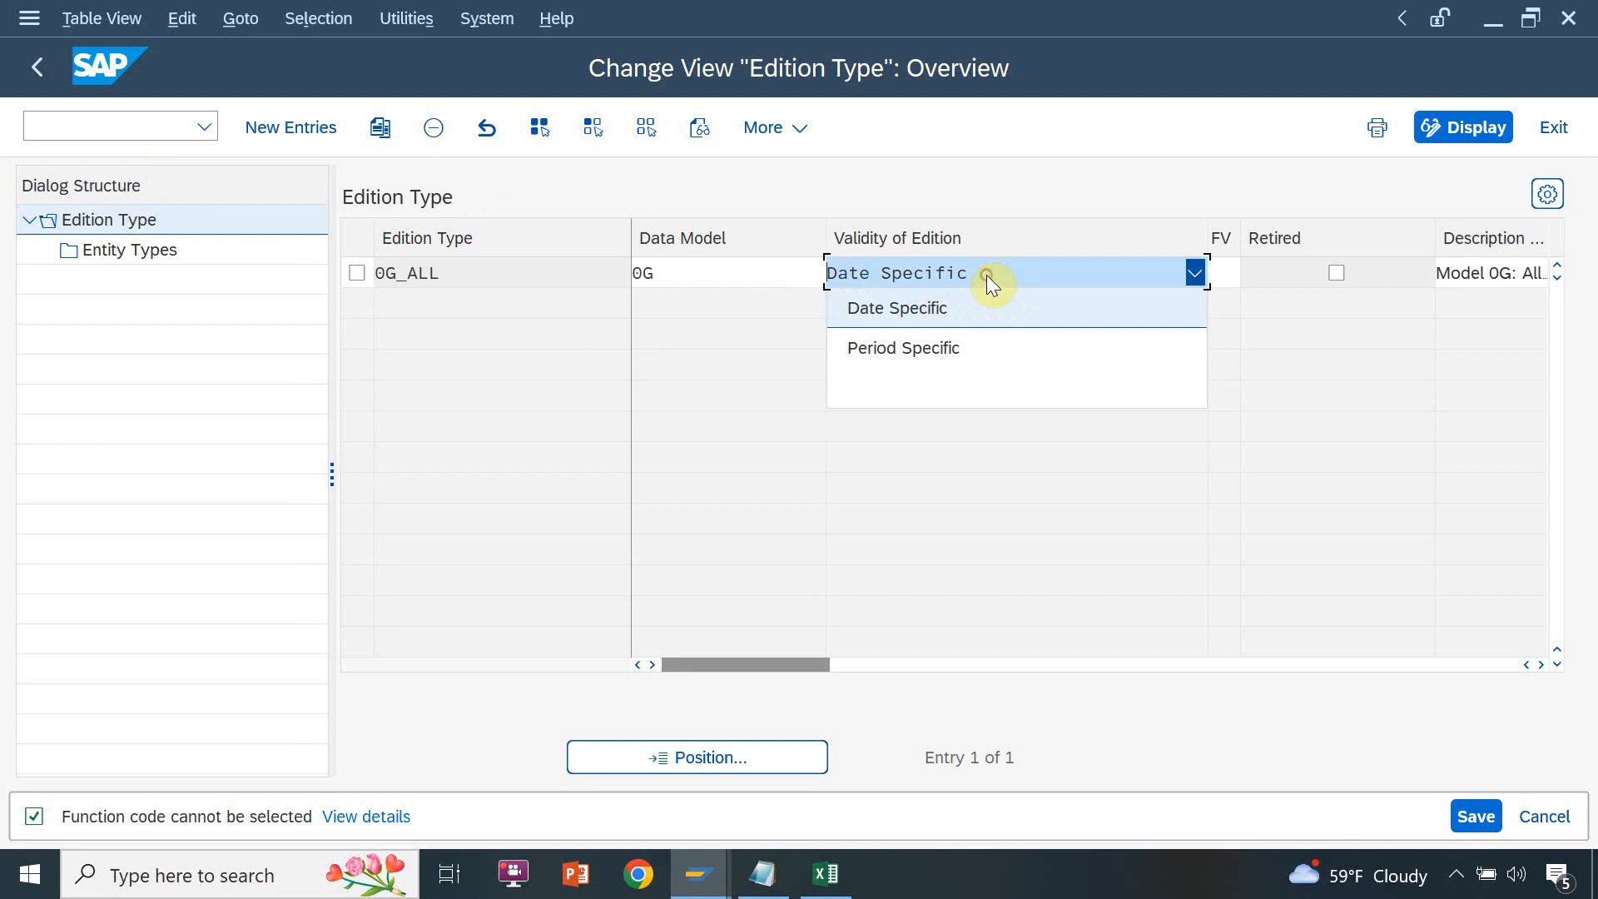
click(977, 359)
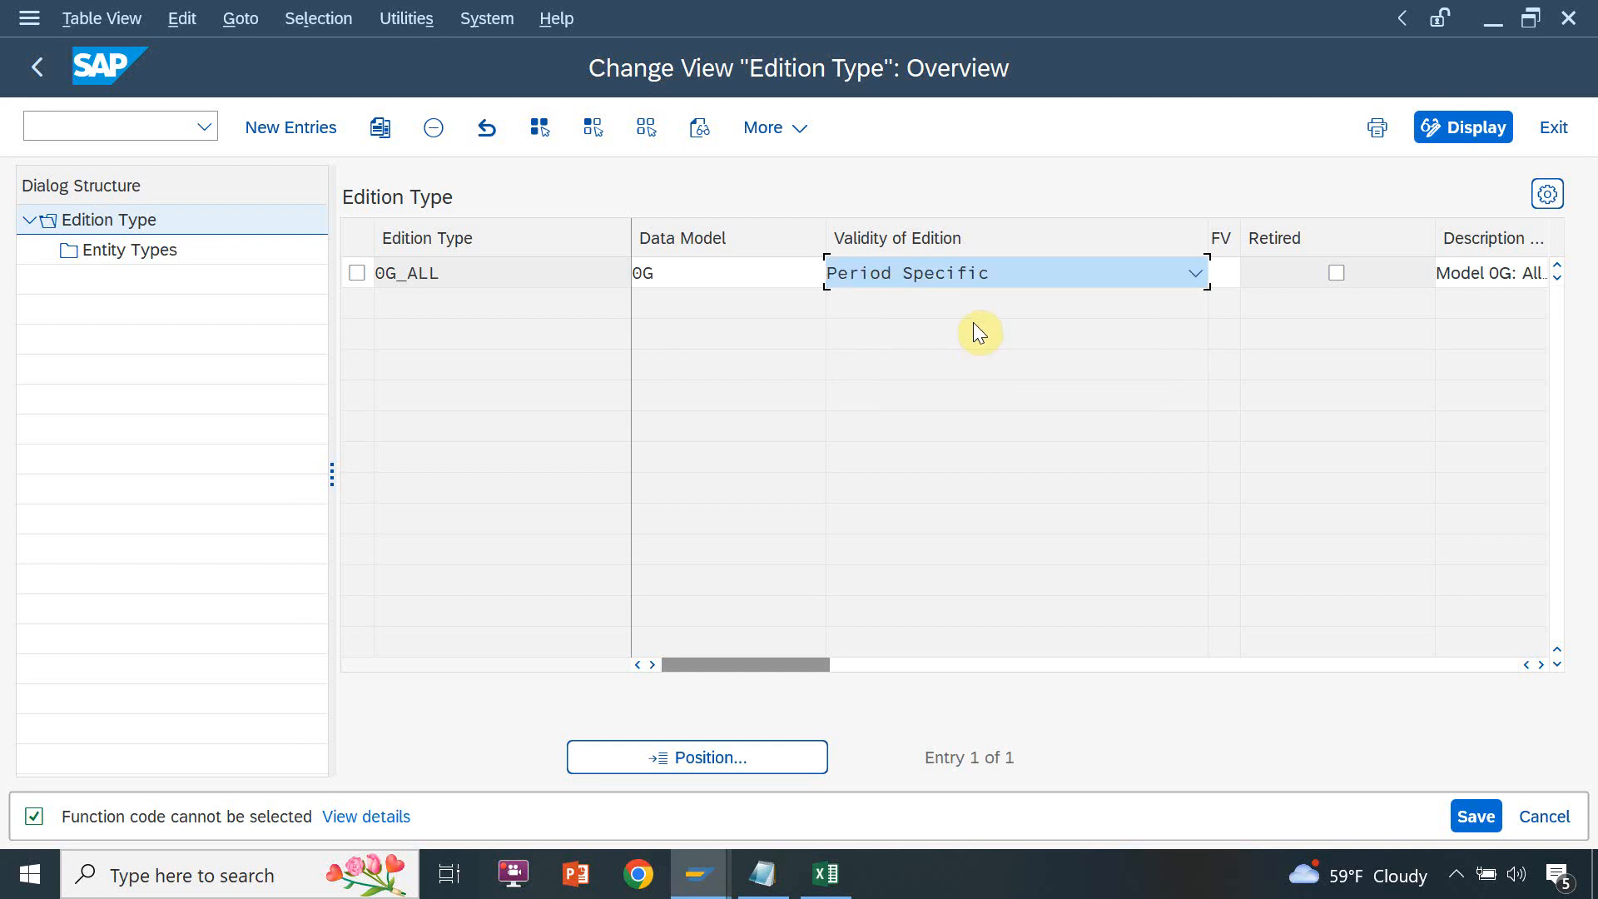
click(1161, 275)
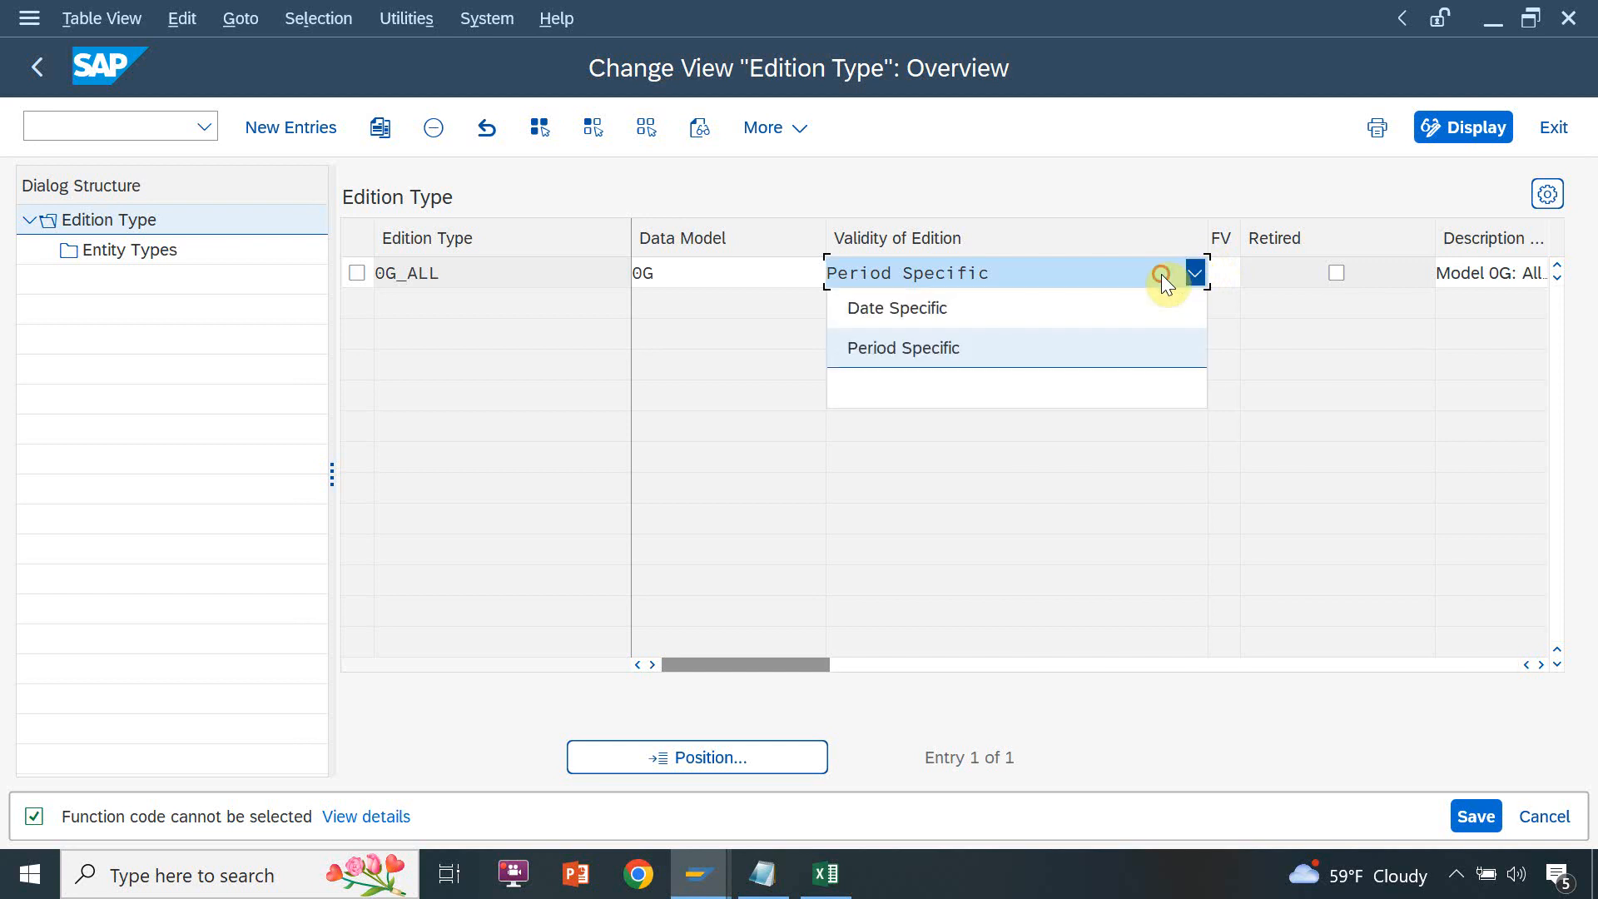
click(1114, 306)
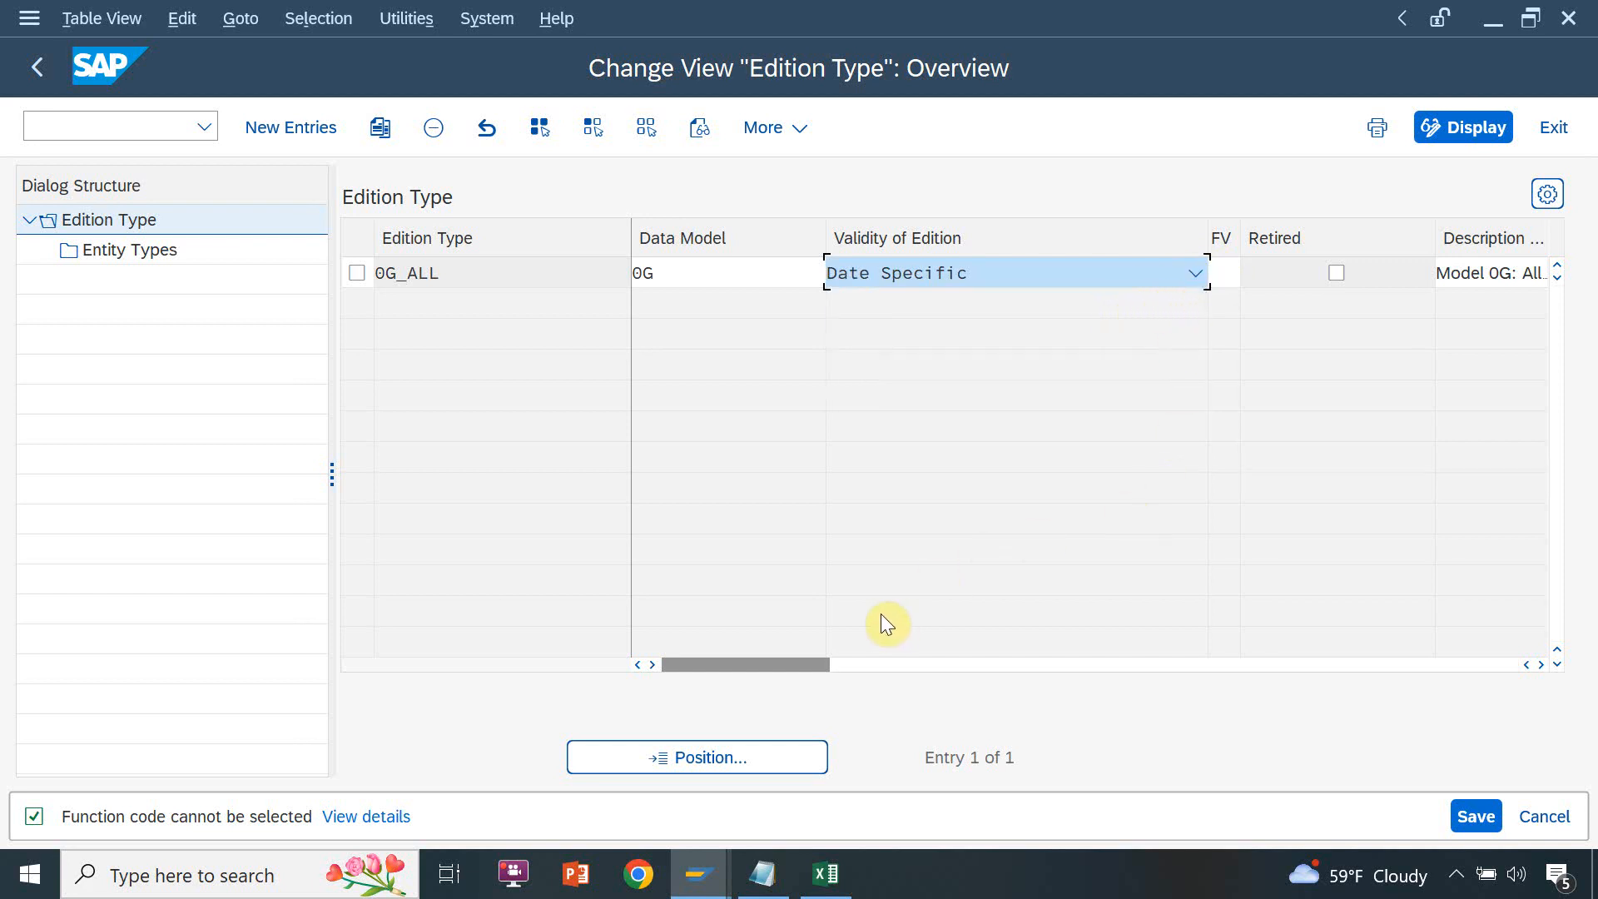
Open the entity types assigned to edition type 0G_ALL and look through the whole list
click(870, 665)
click(1536, 664)
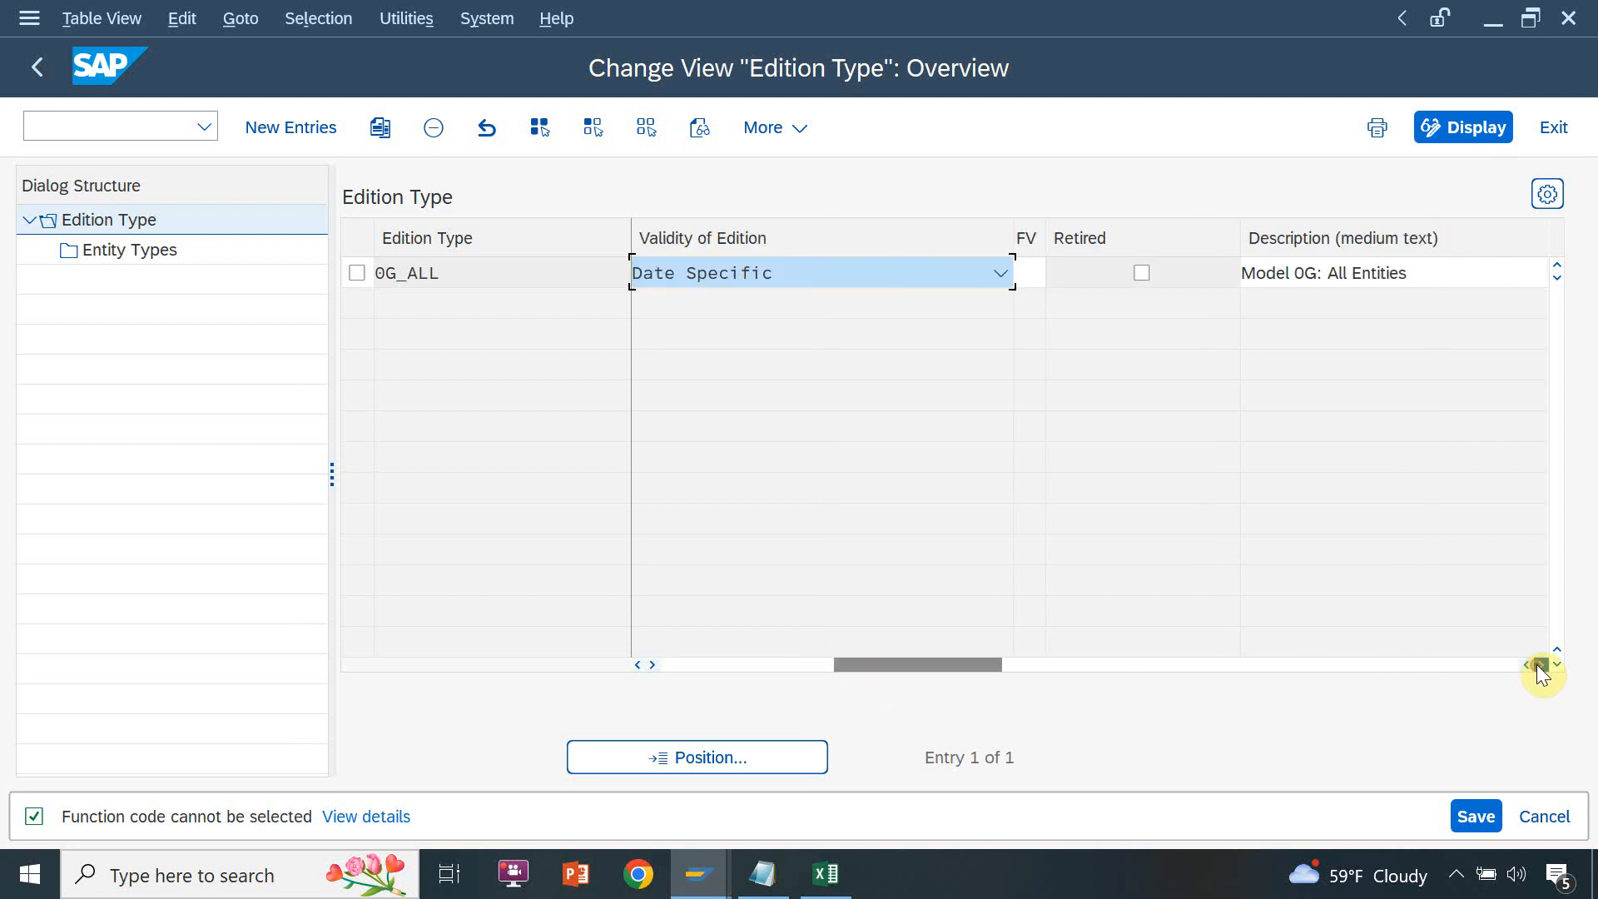
click(1536, 664)
click(1258, 661)
drag(1258, 661, 667, 661)
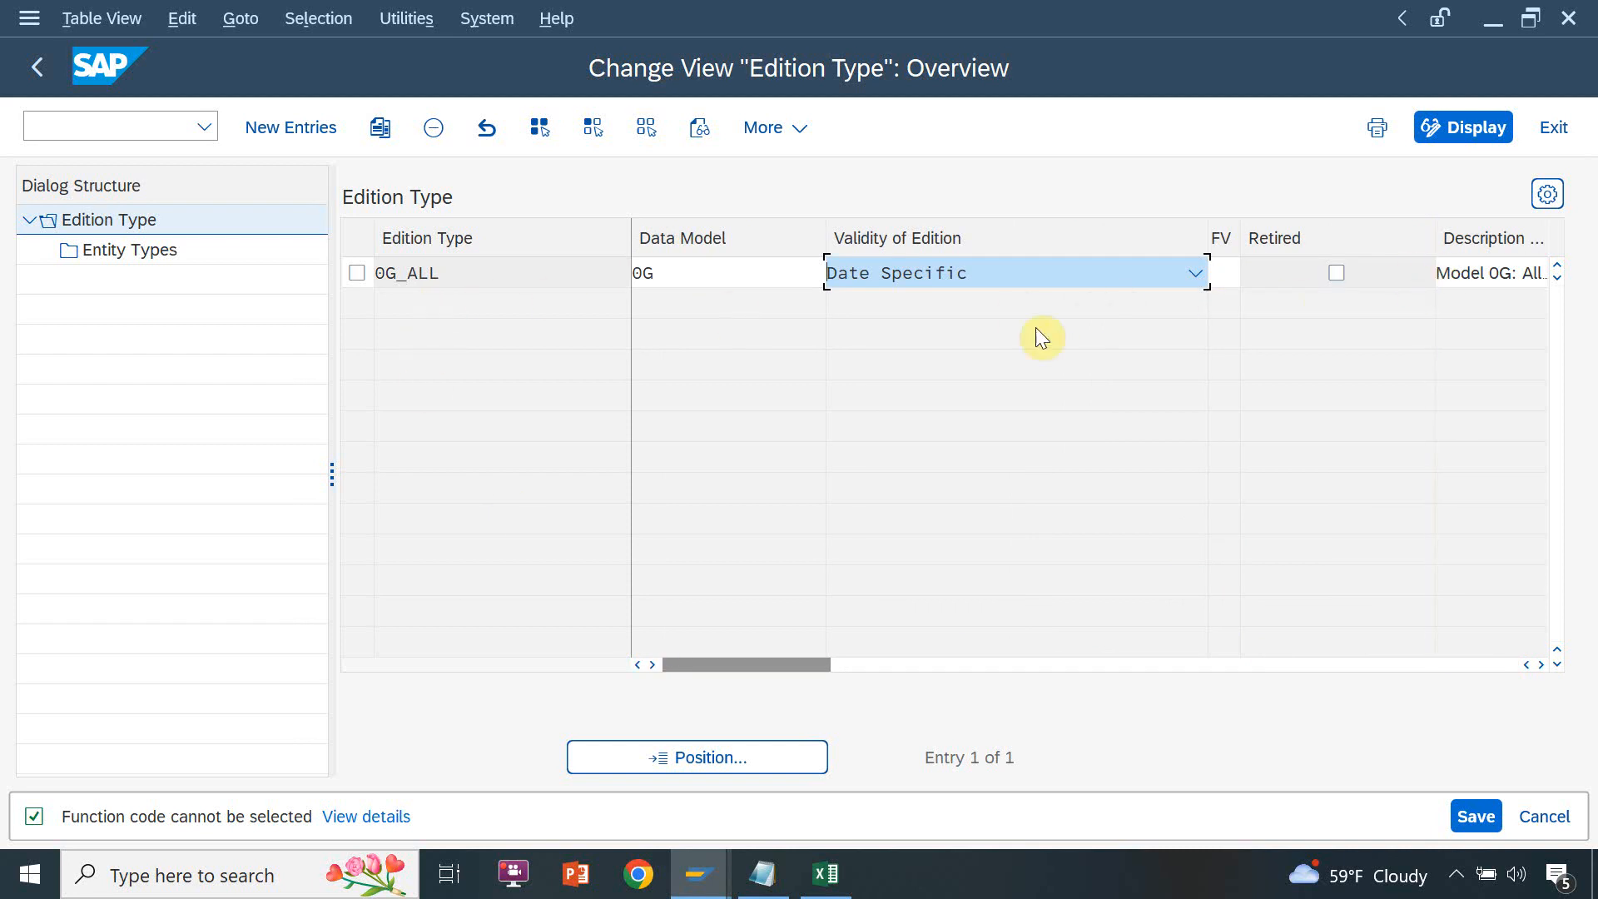
click(367, 274)
double_click(154, 249)
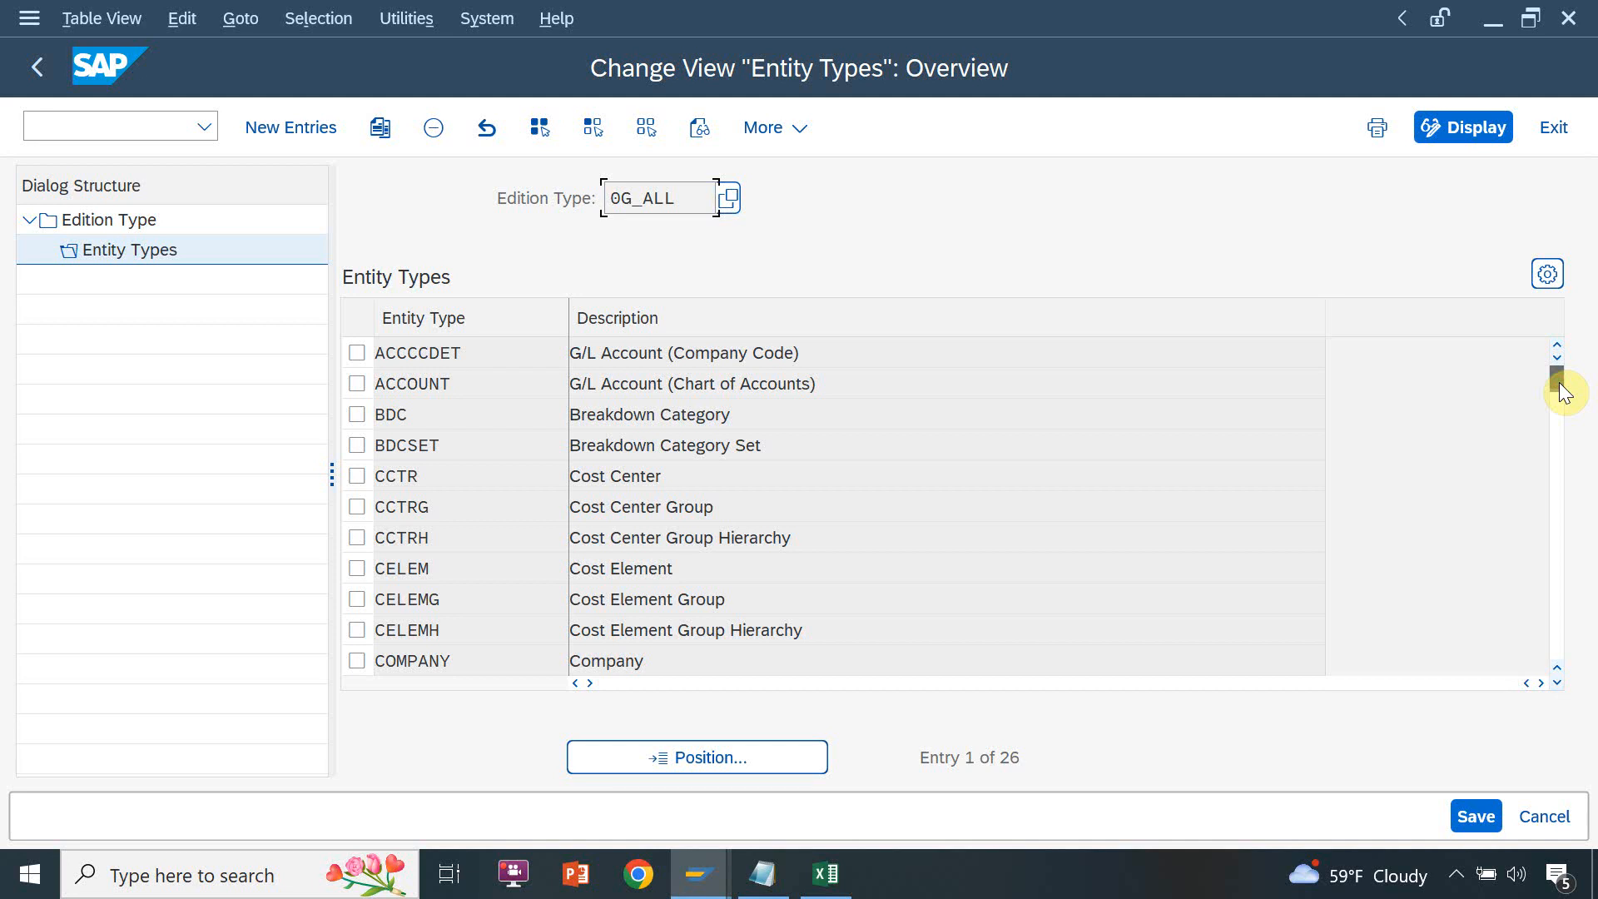
drag(1559, 387, 1559, 611)
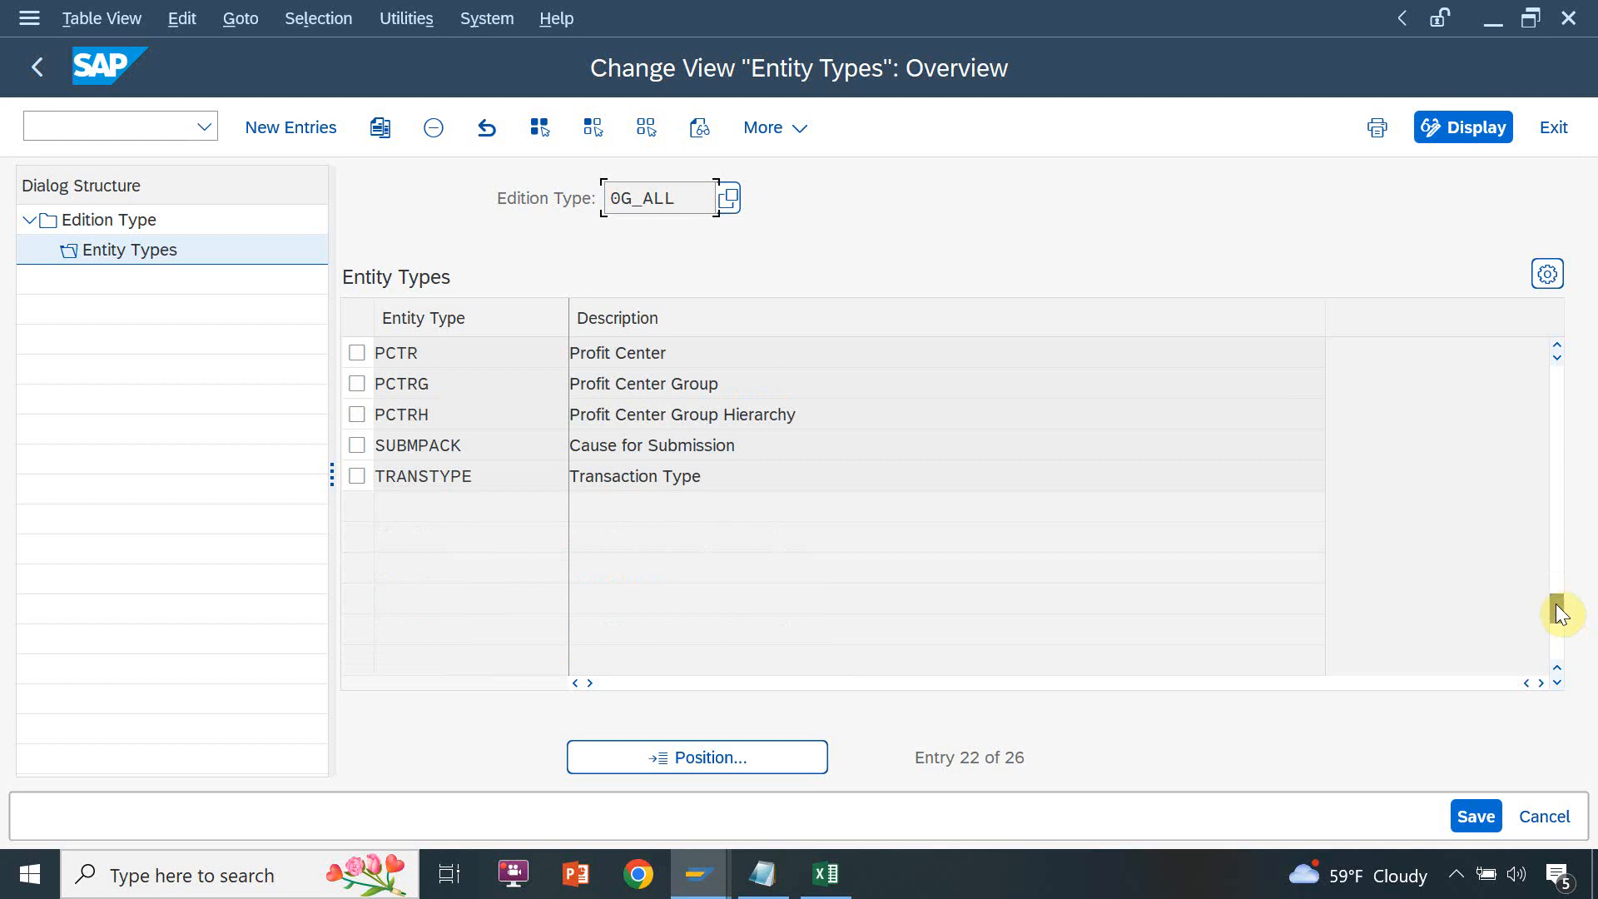
drag(1561, 379, 1560, 359)
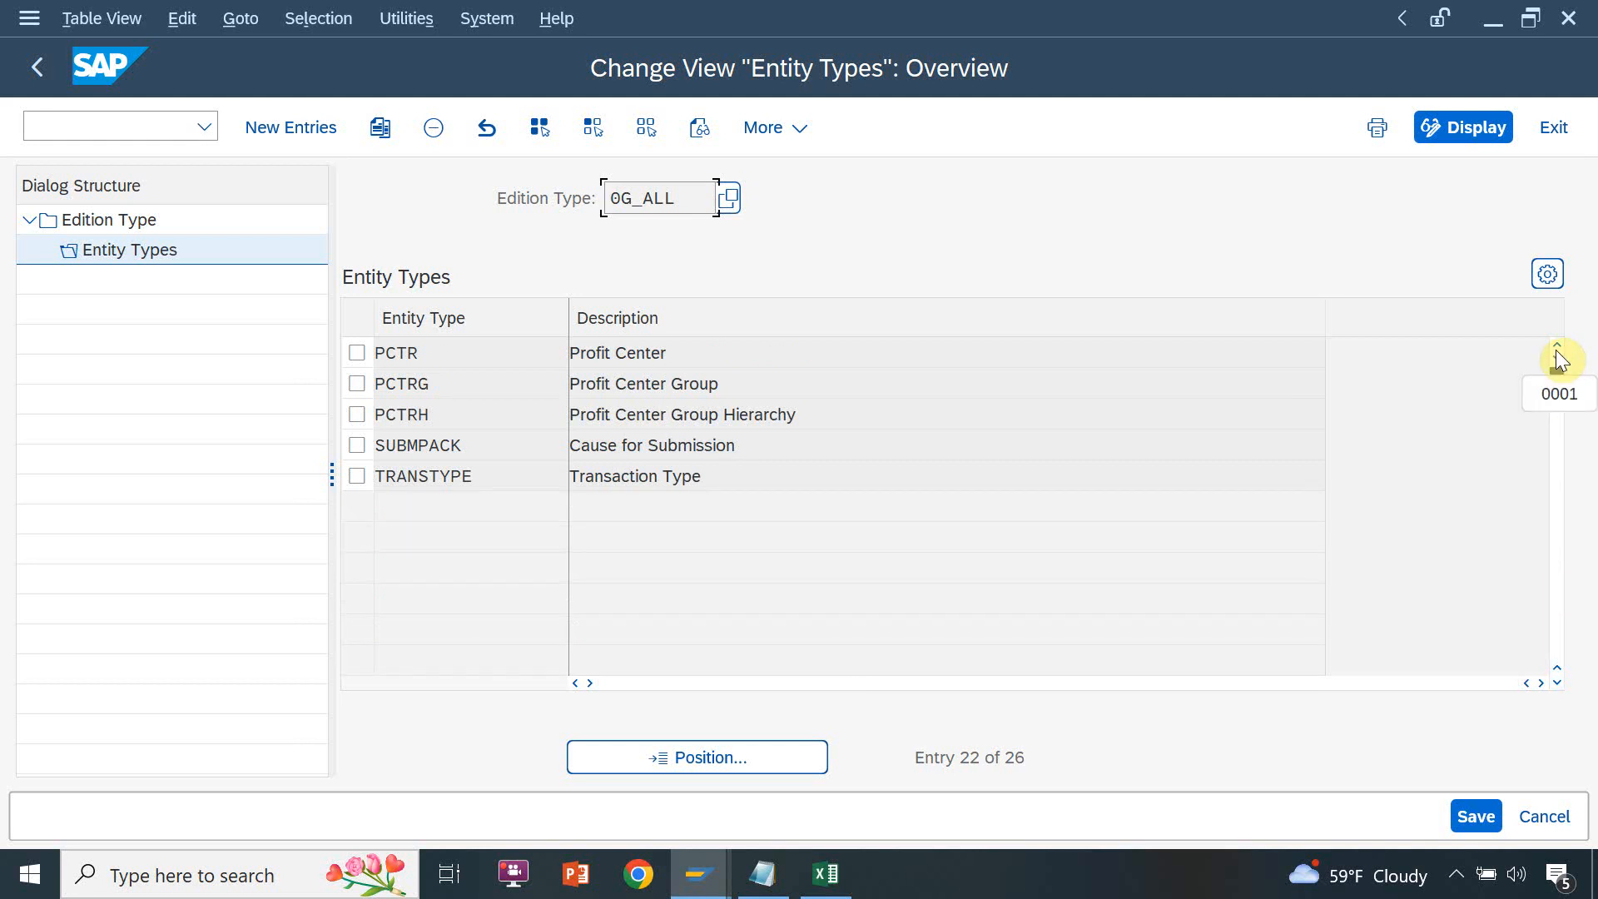
drag(1560, 360, 1555, 349)
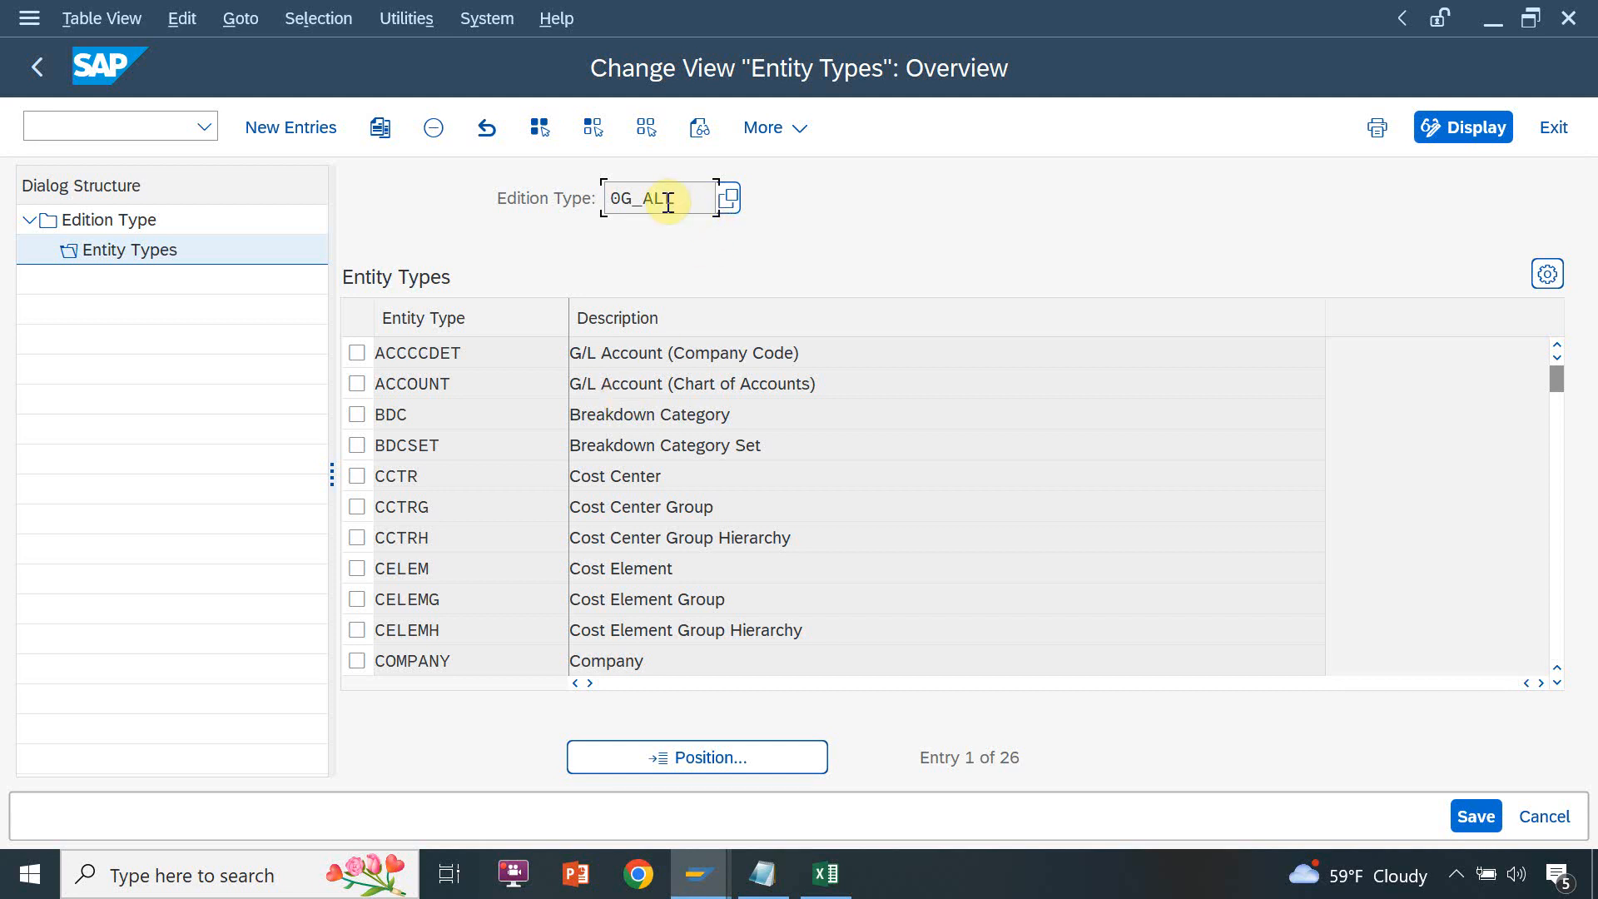
Mark the cost center entity types CCTR, CCTRG and CCTRH, and clear the three marks again
click(357, 475)
click(355, 507)
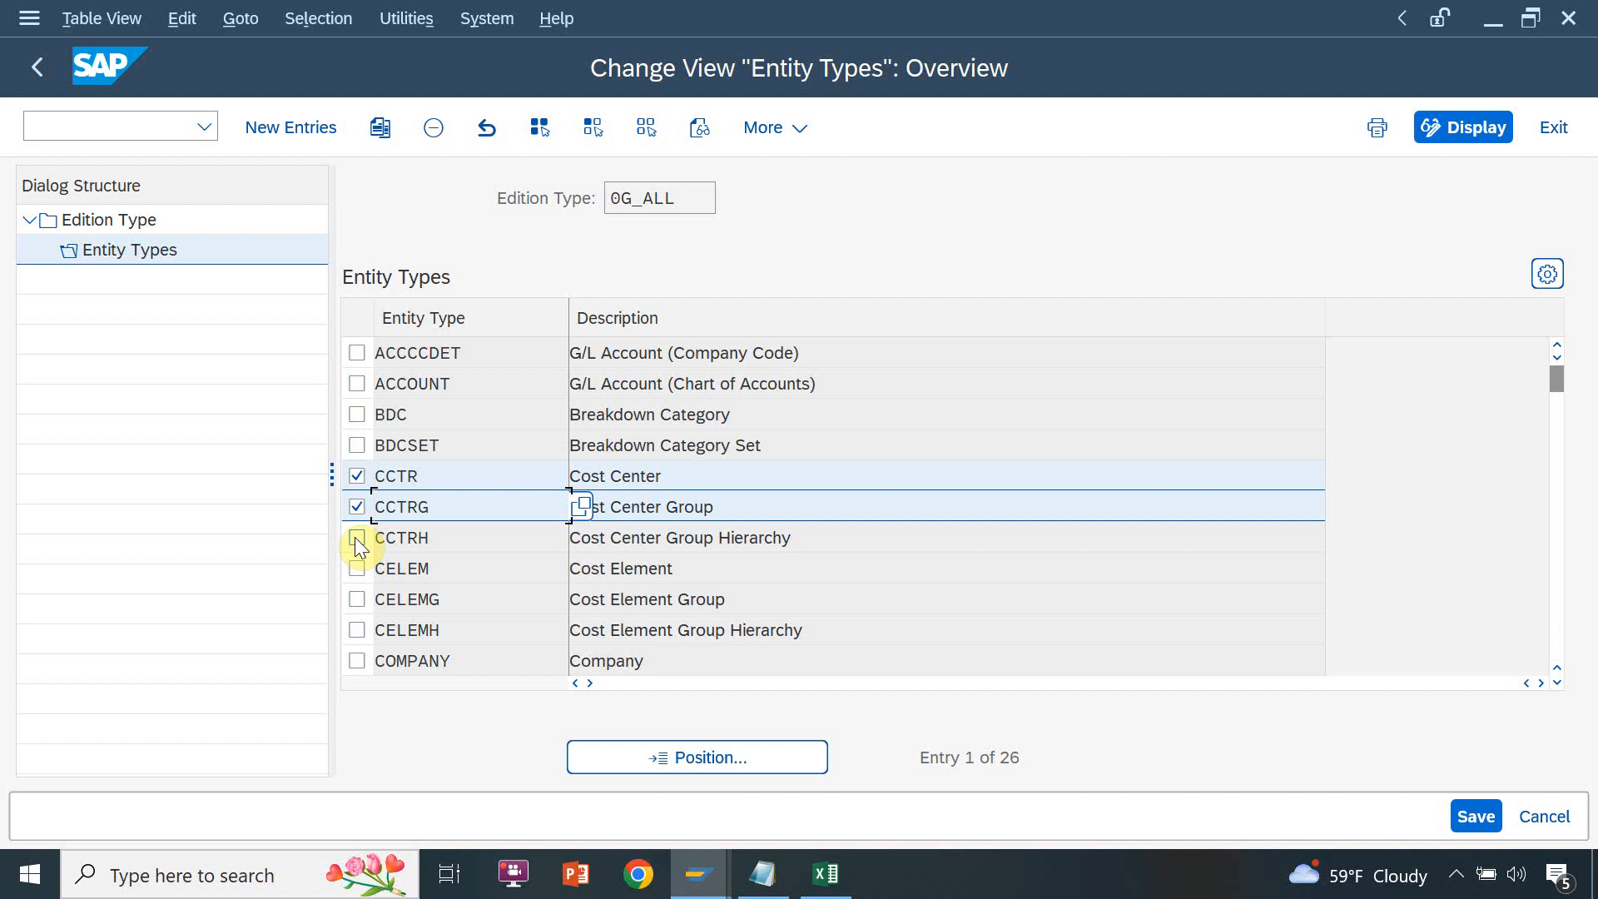
click(357, 536)
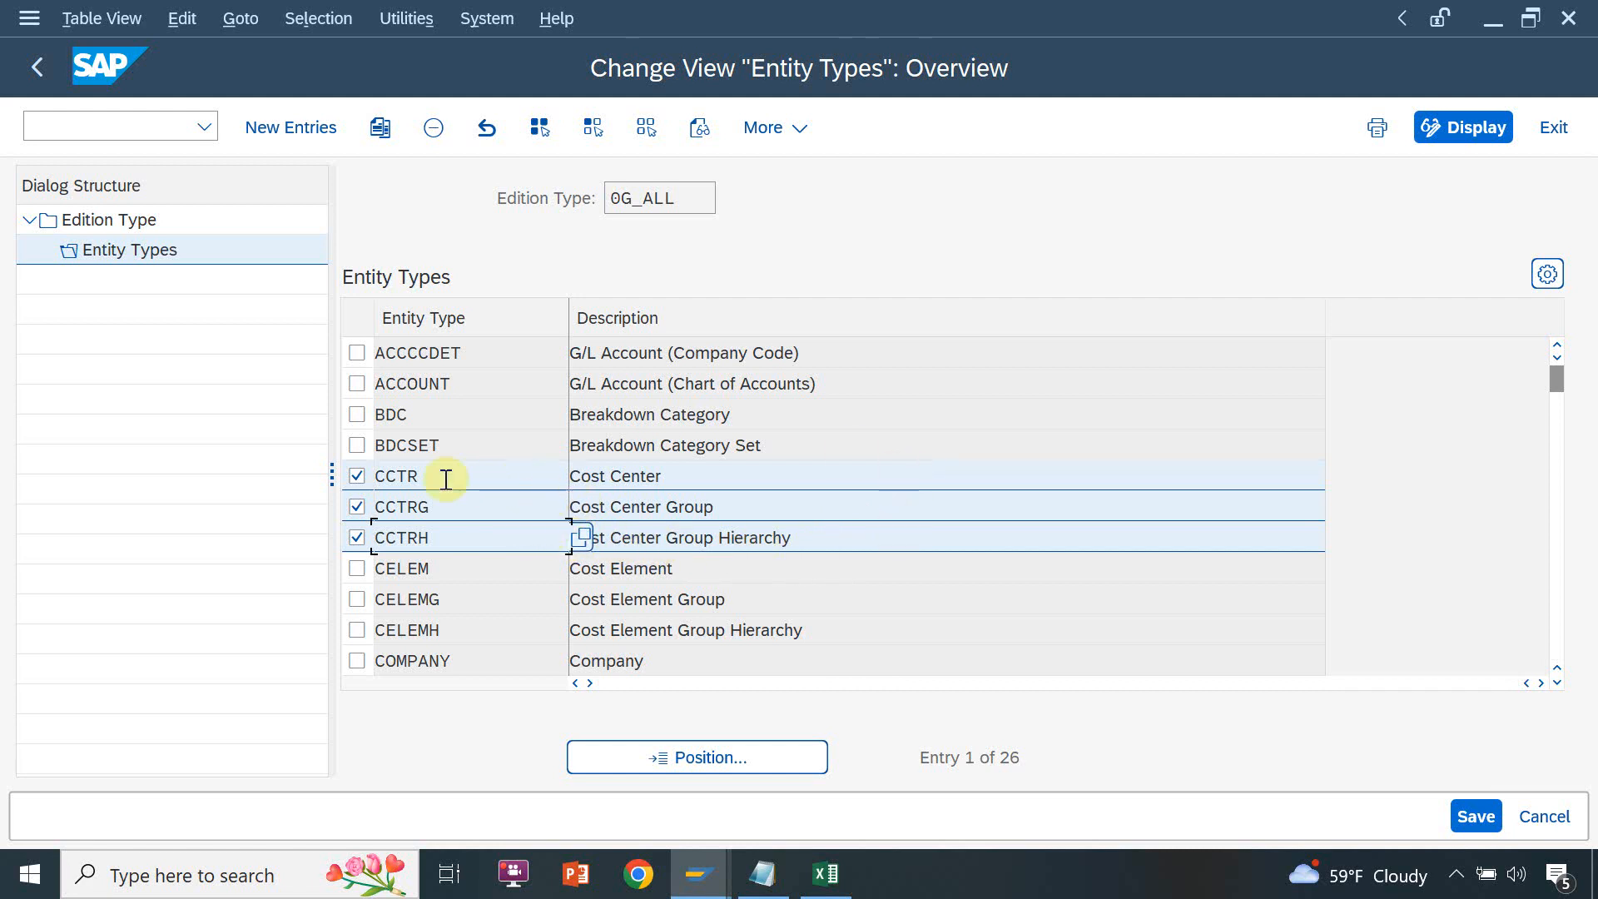
click(357, 476)
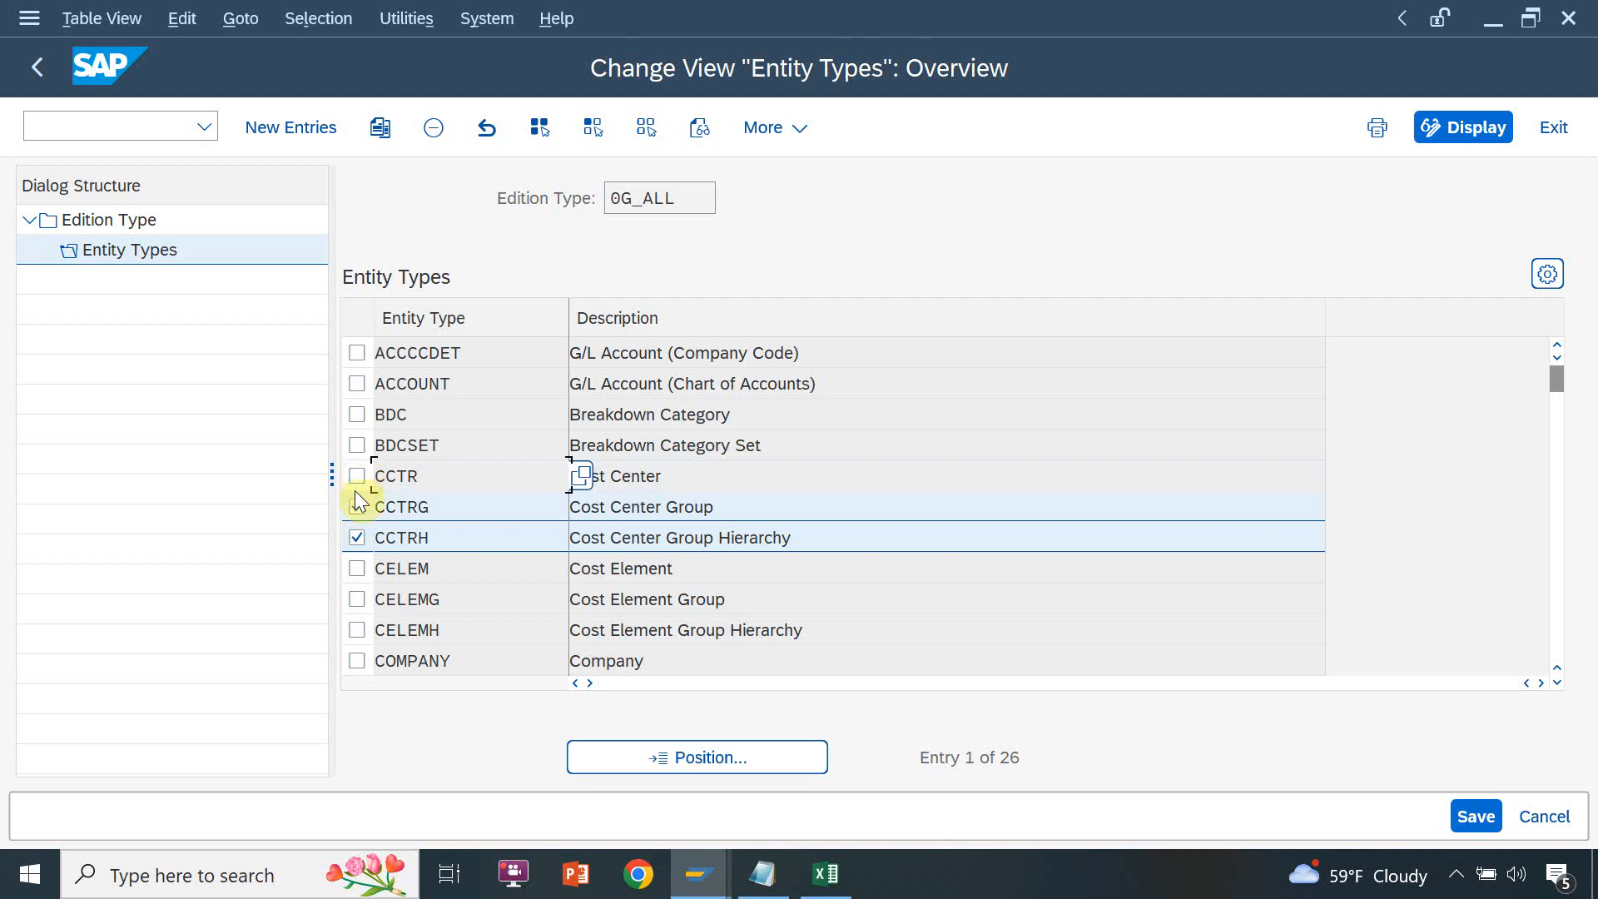
click(357, 506)
click(356, 539)
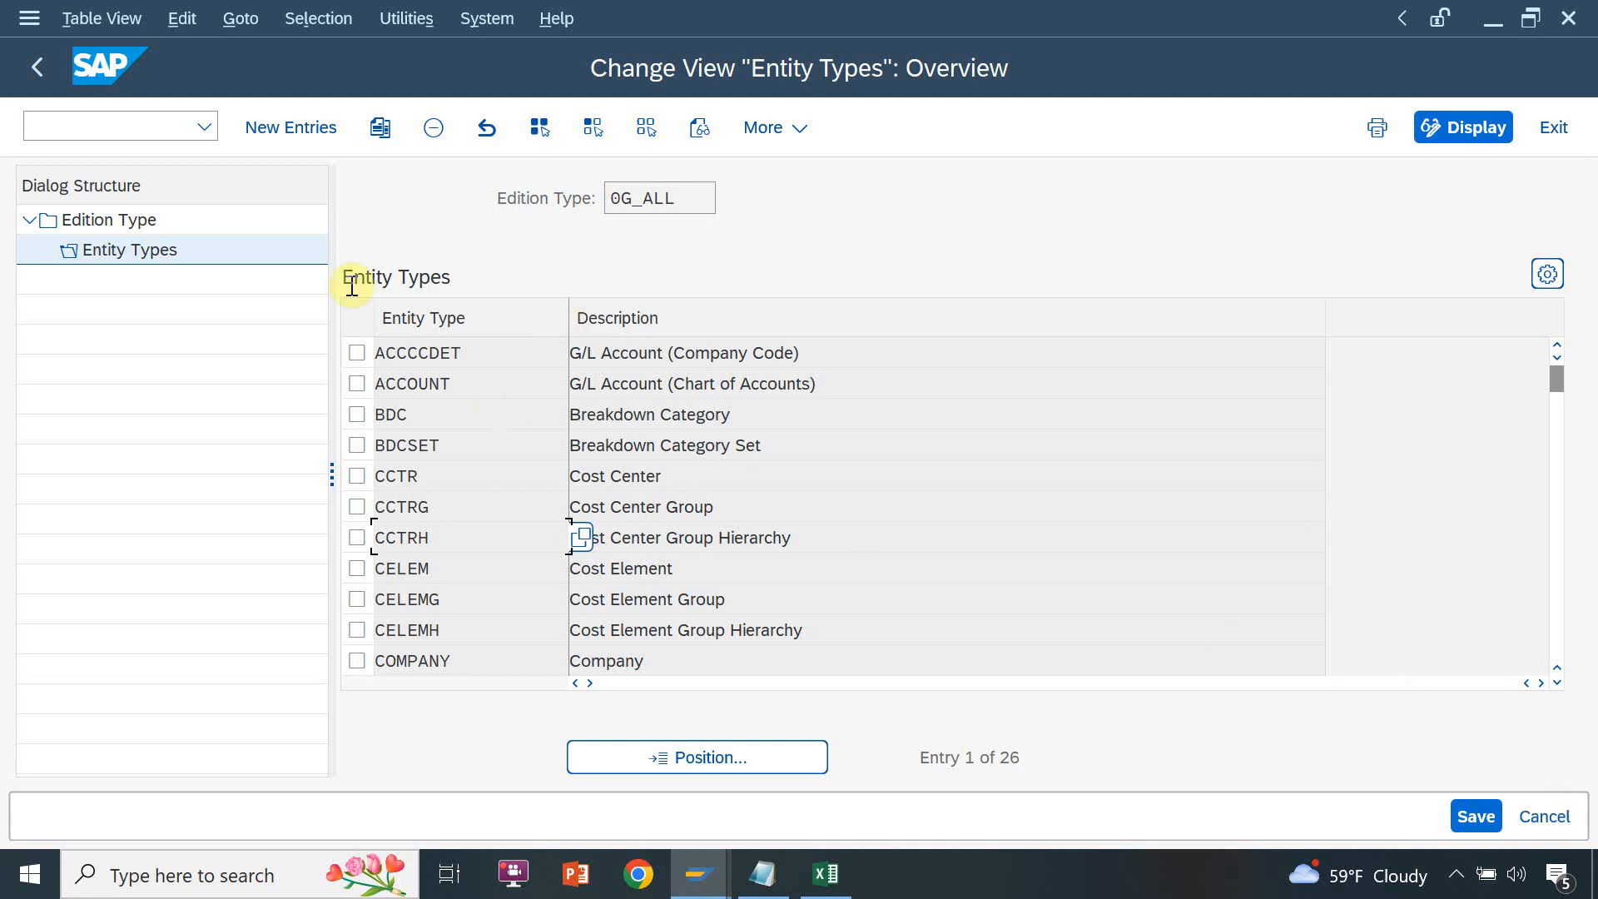
click(123, 218)
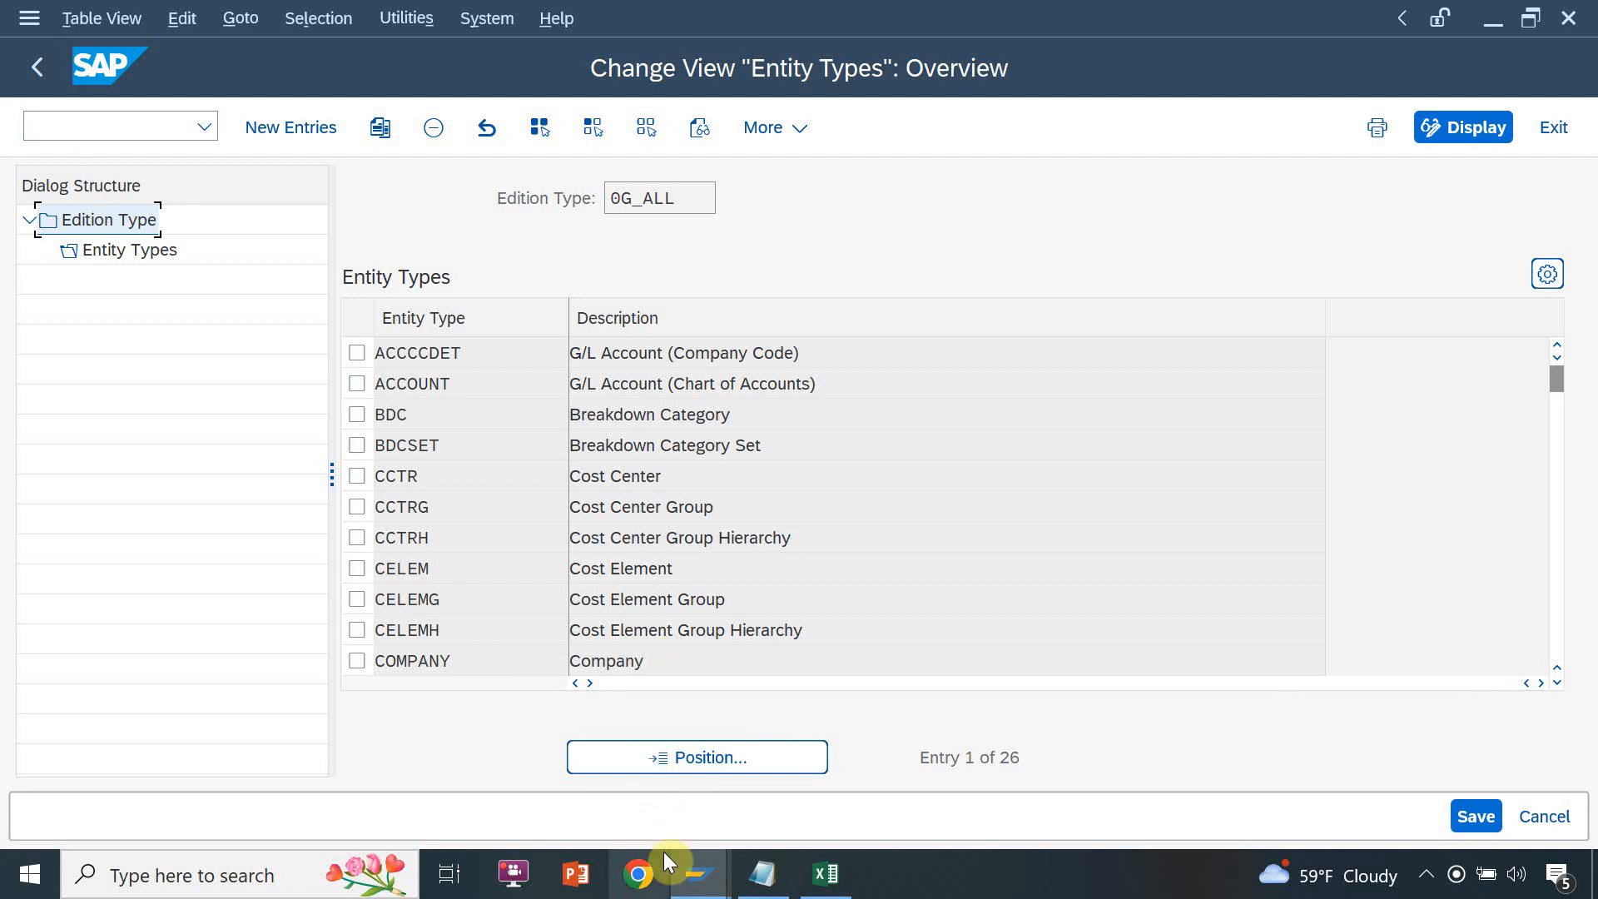
Launch Microsoft Edge from the desktop and close the extra new tab
mouse_move(688, 871)
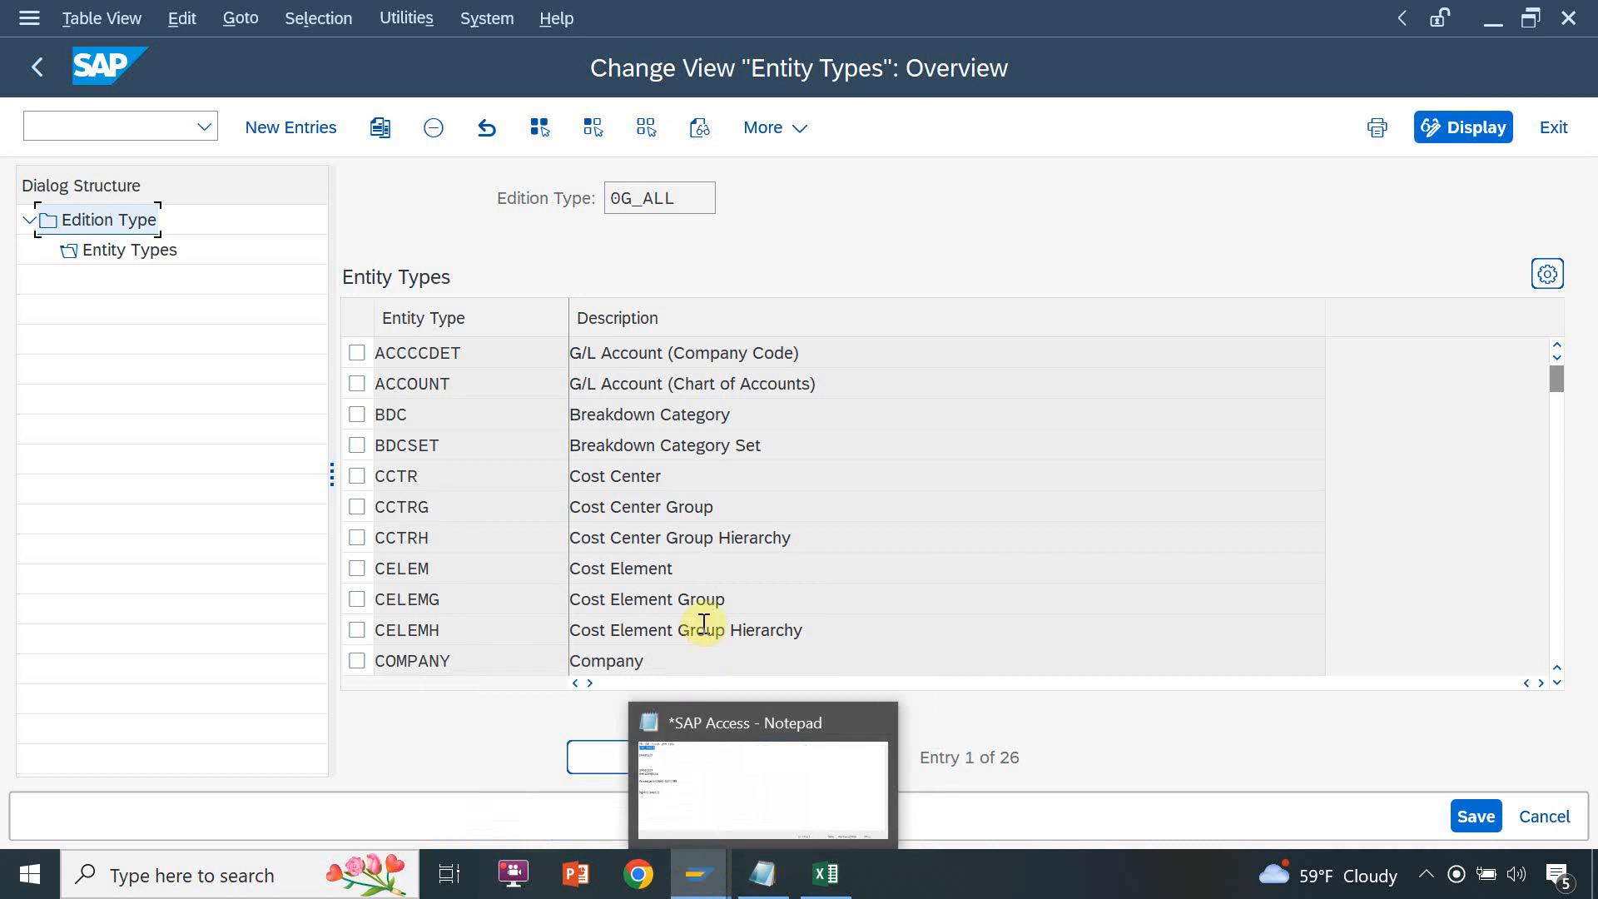
key(super+d)
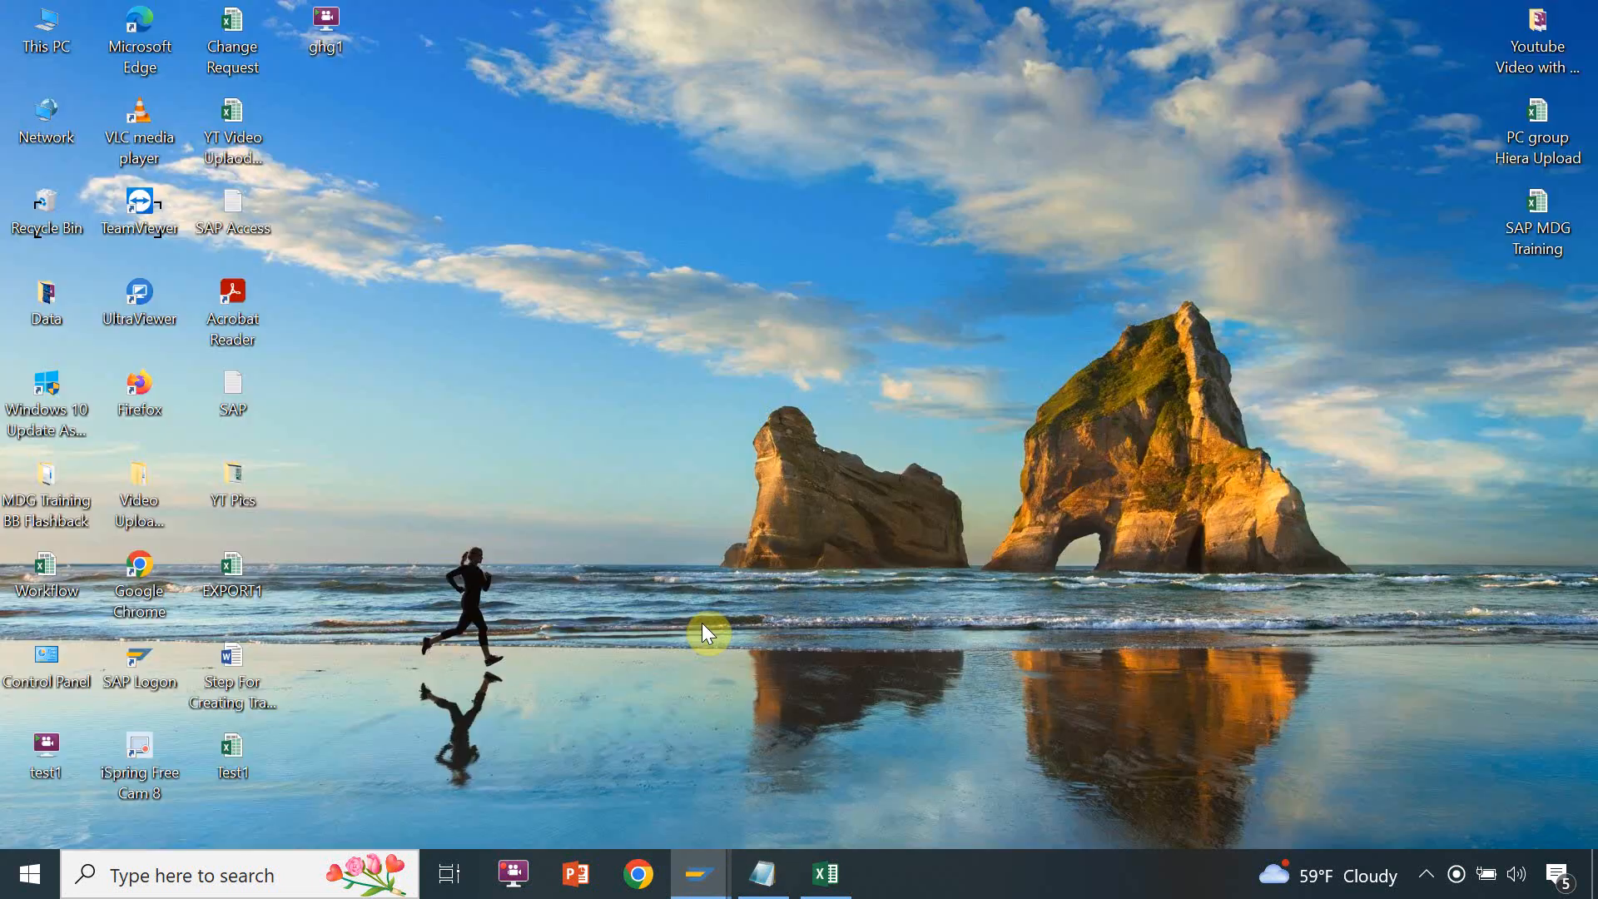
double_click(152, 35)
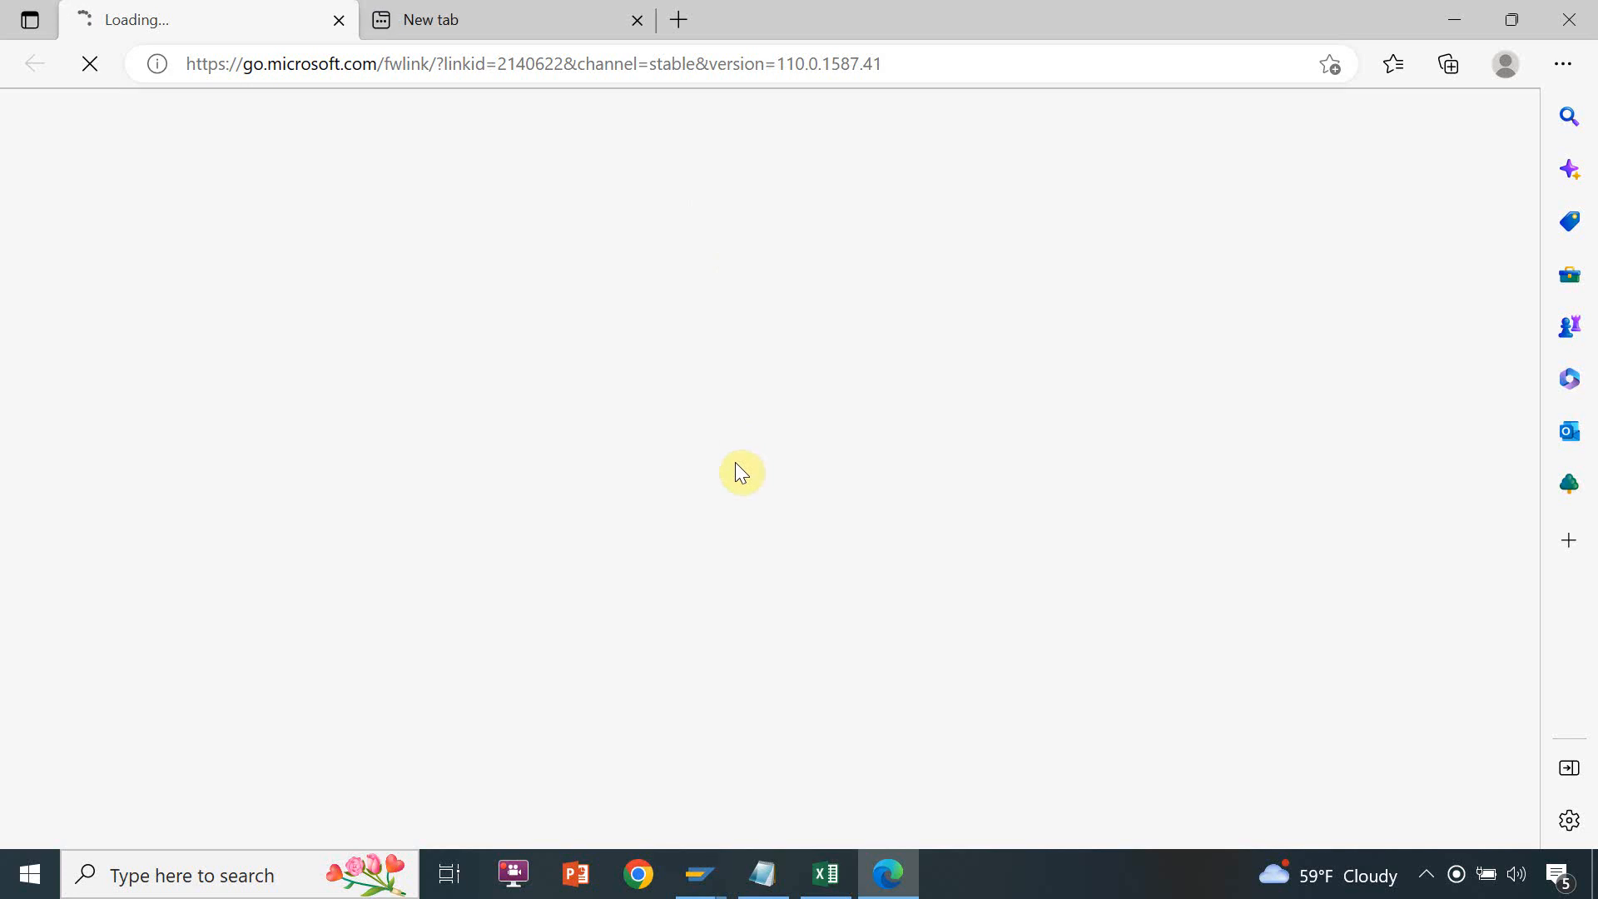
click(637, 18)
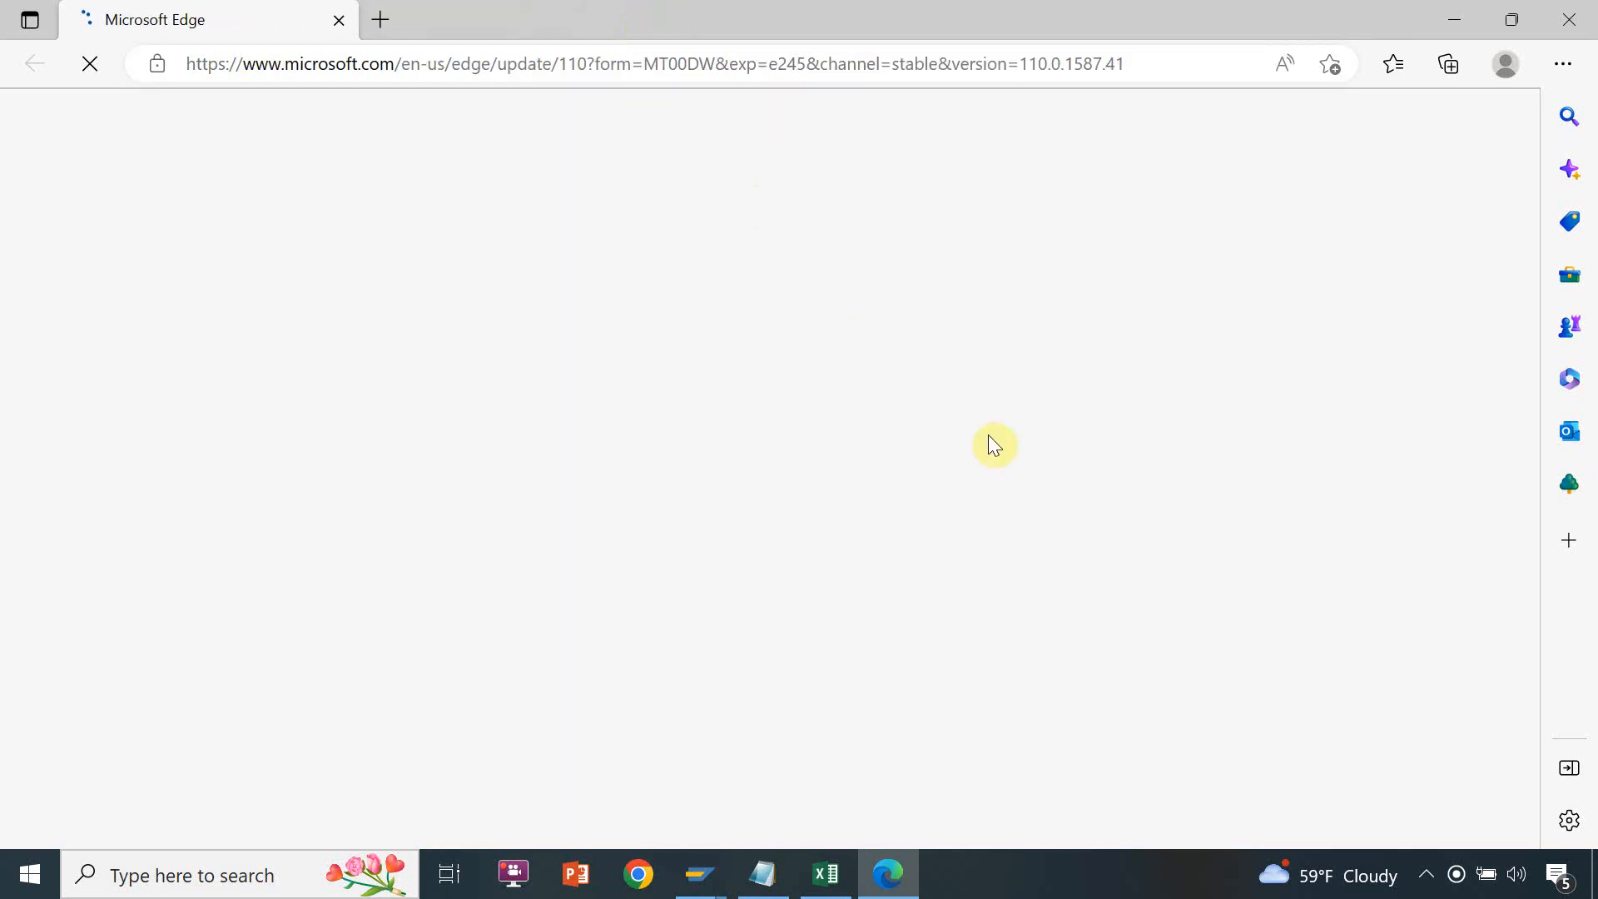
Switch to SAP, leave the Entity Types view by calling transaction SPRO, and go back to SAP Easy Access
click(703, 872)
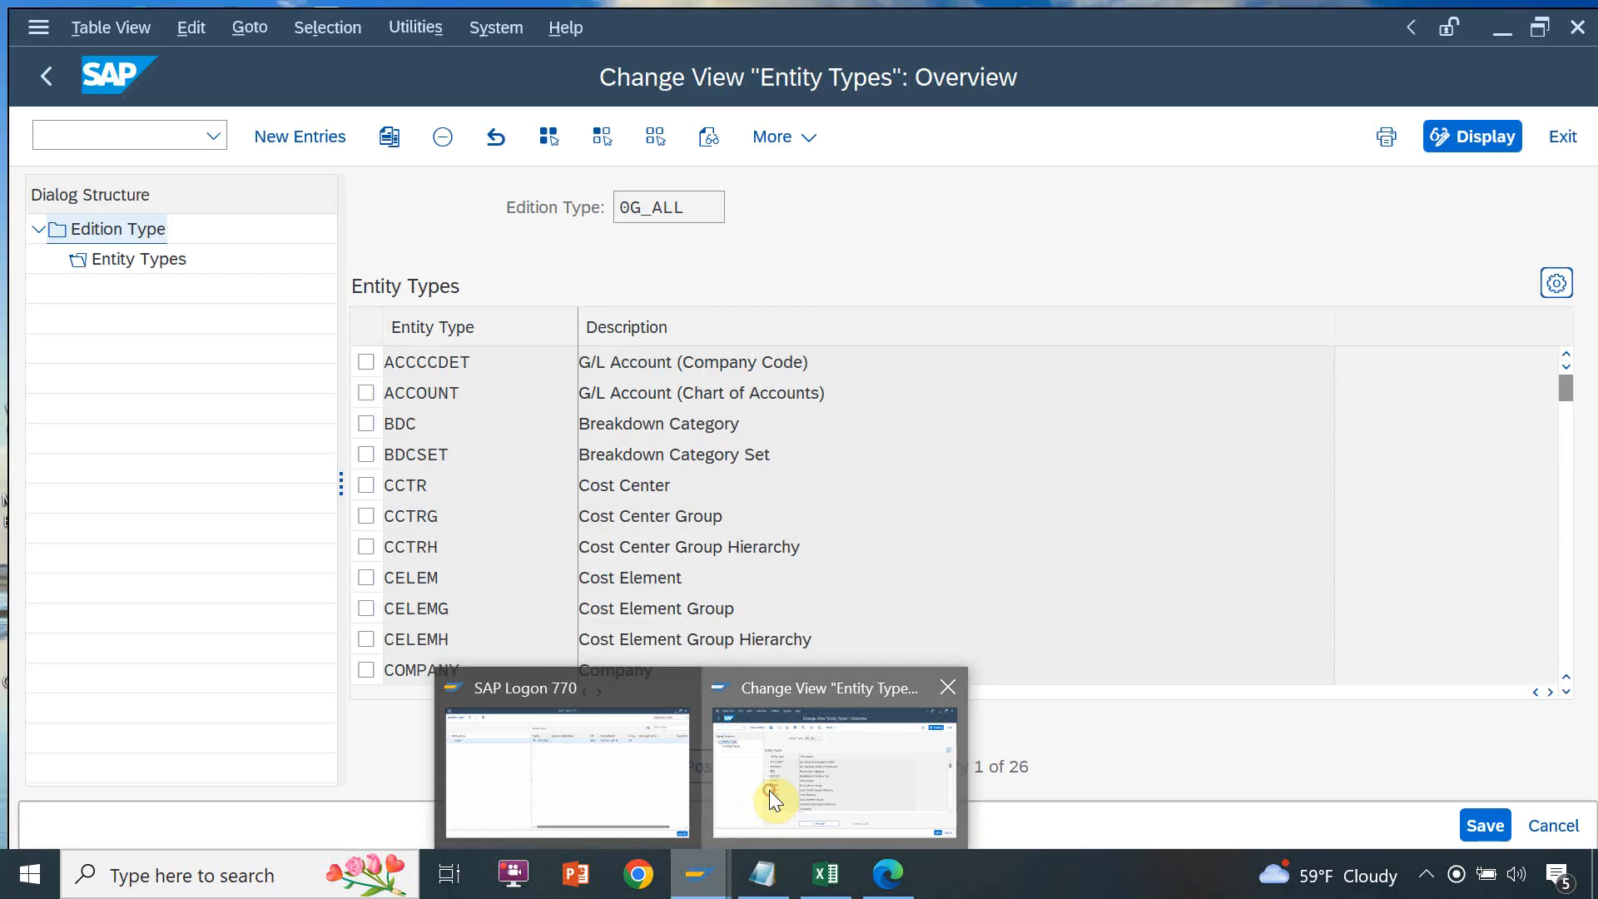
click(769, 790)
click(183, 123)
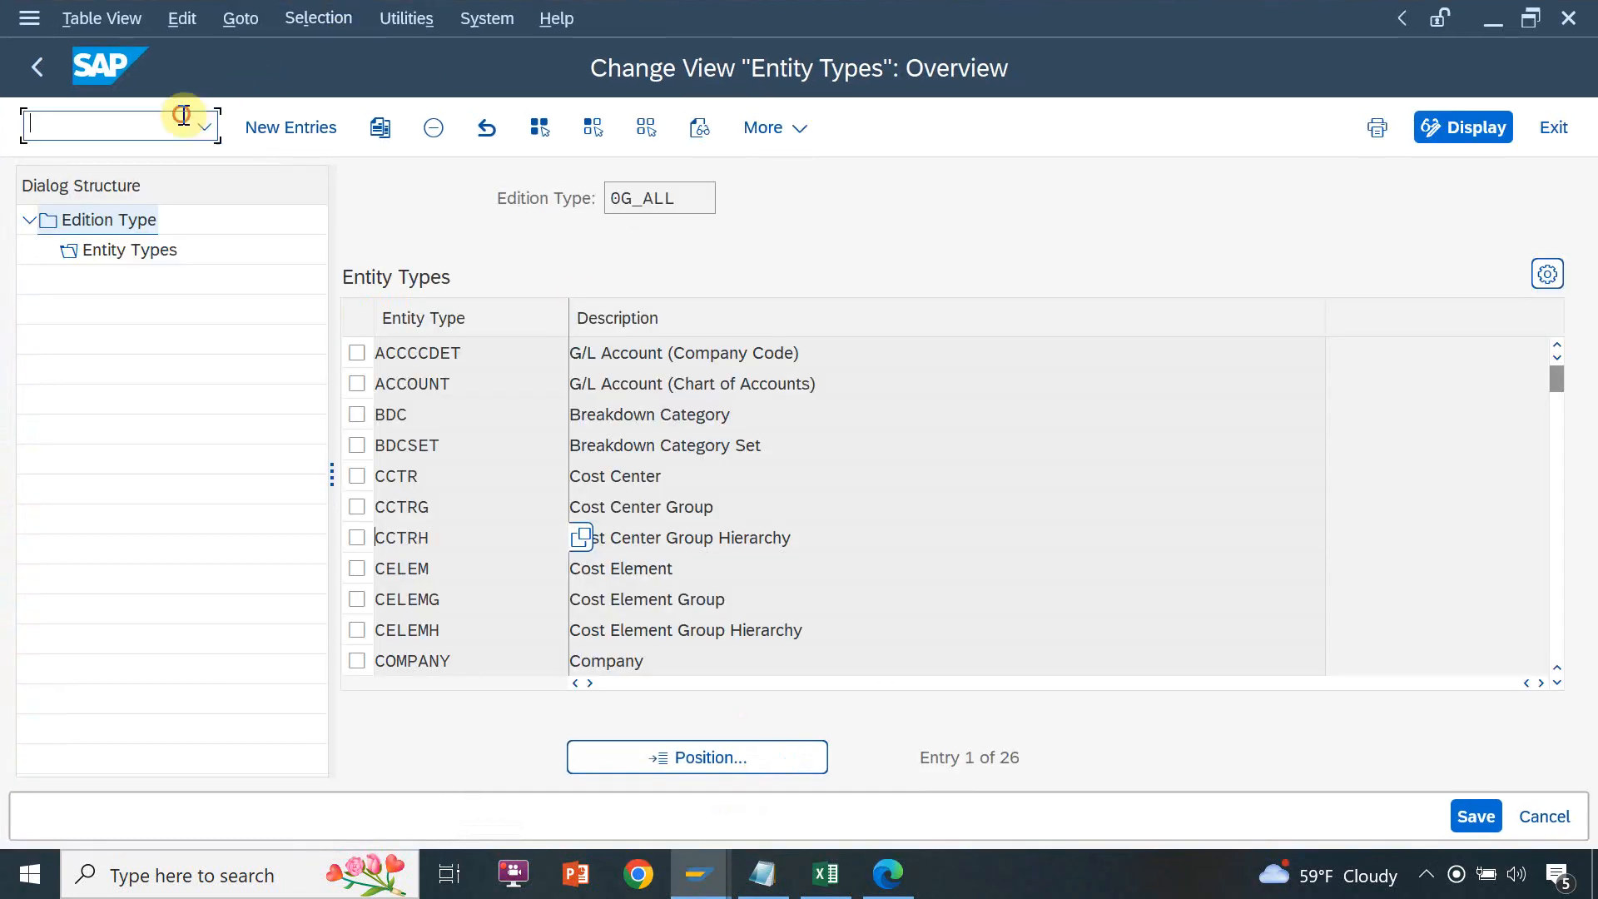
text(/nspro)
key(Return)
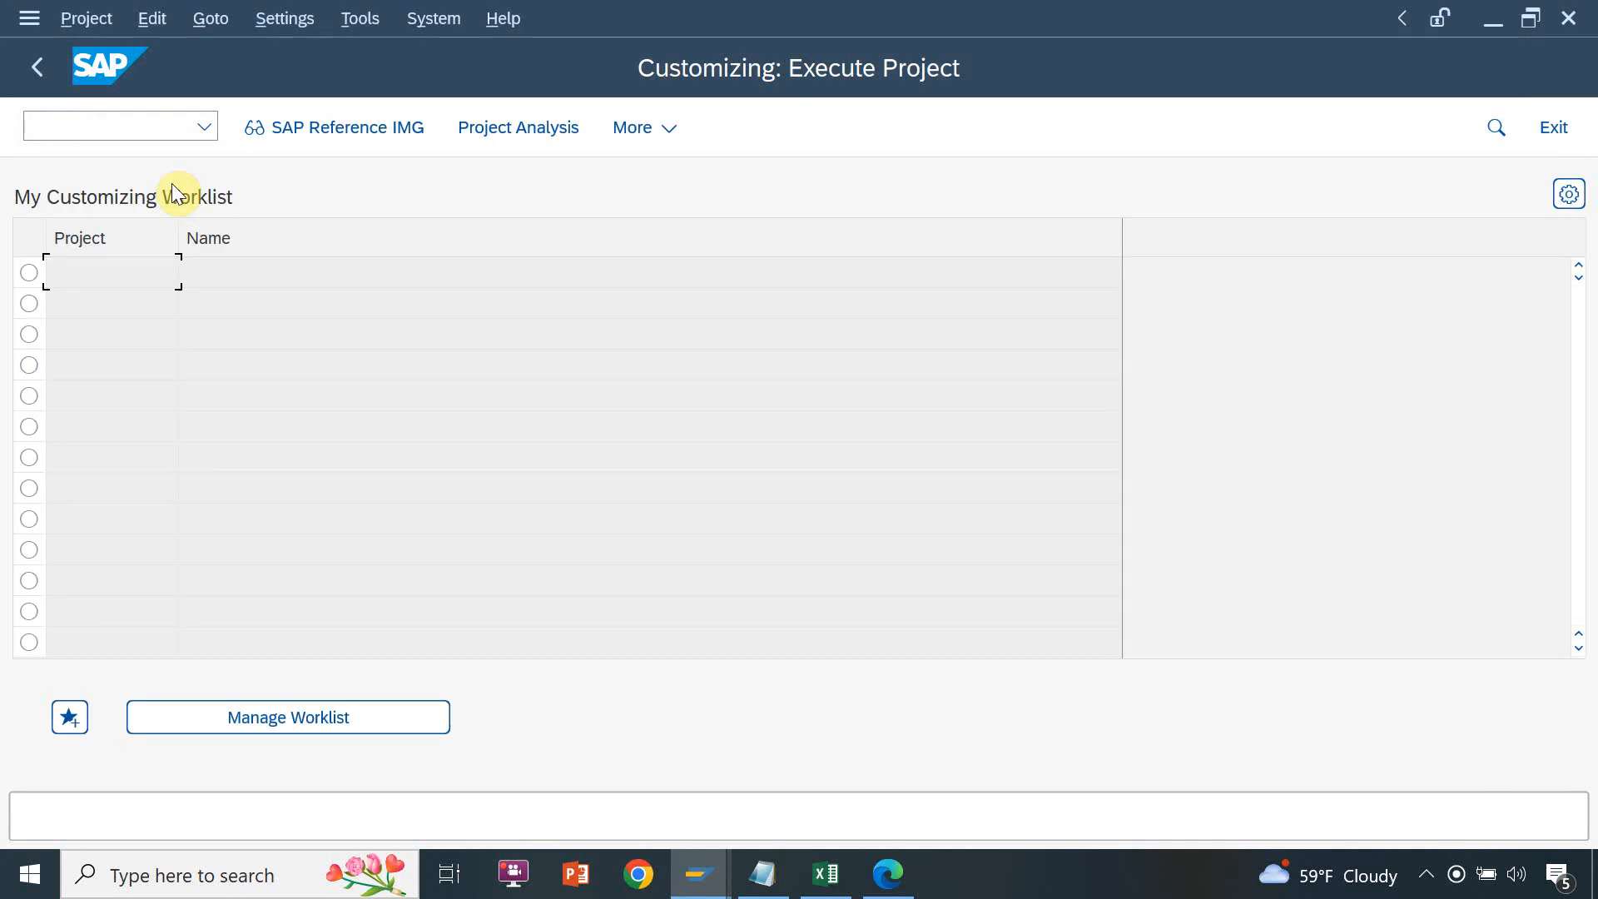
click(280, 127)
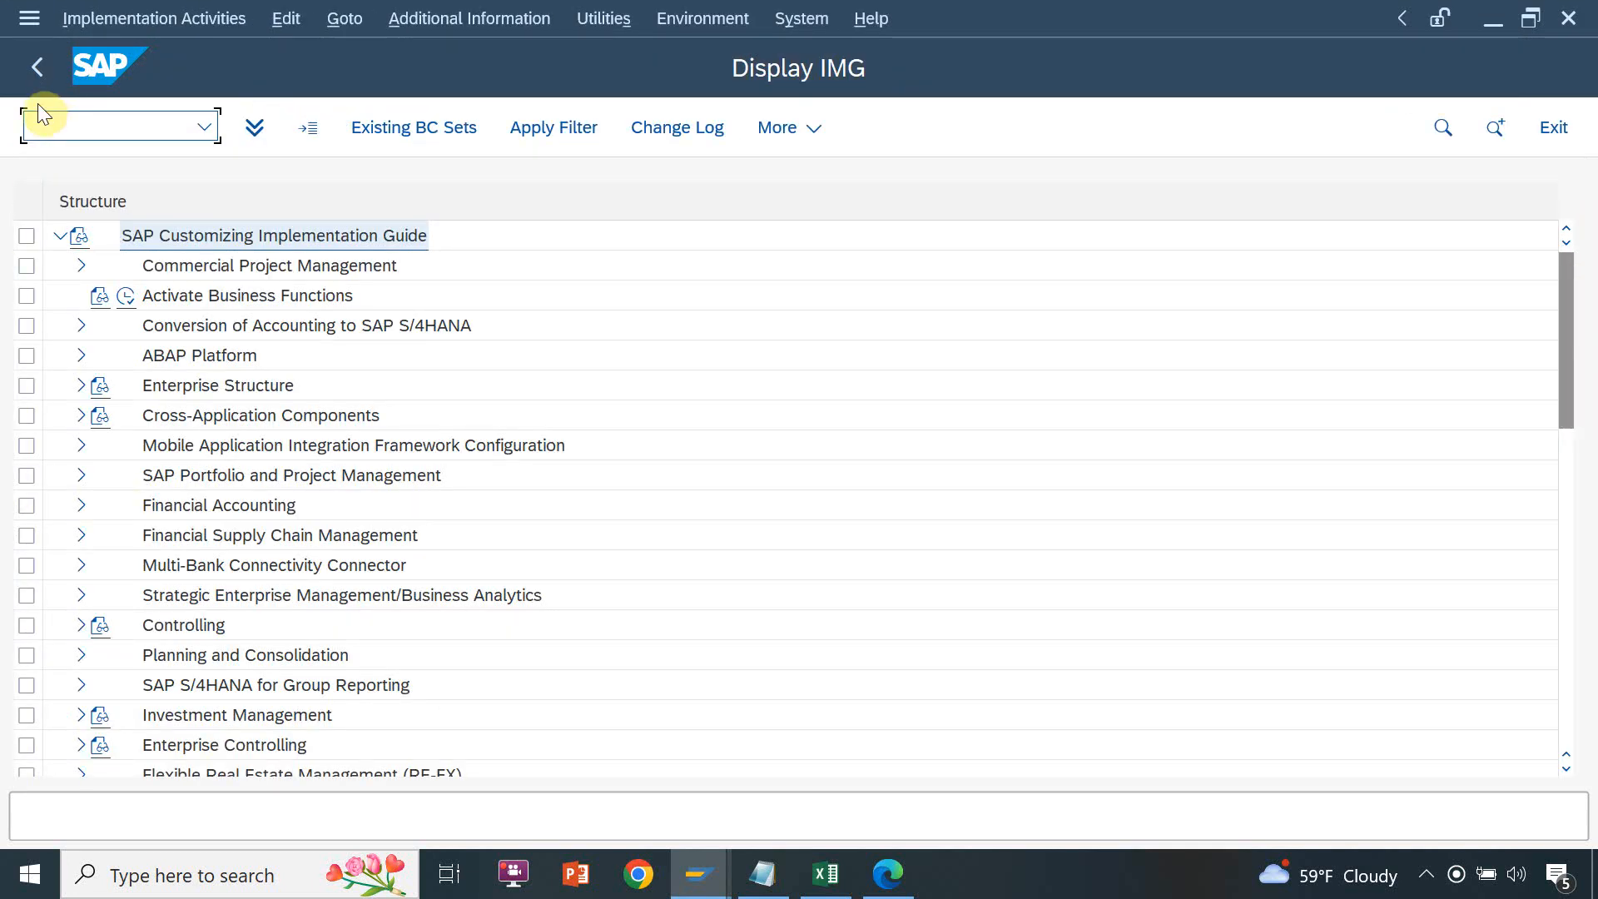
click(36, 72)
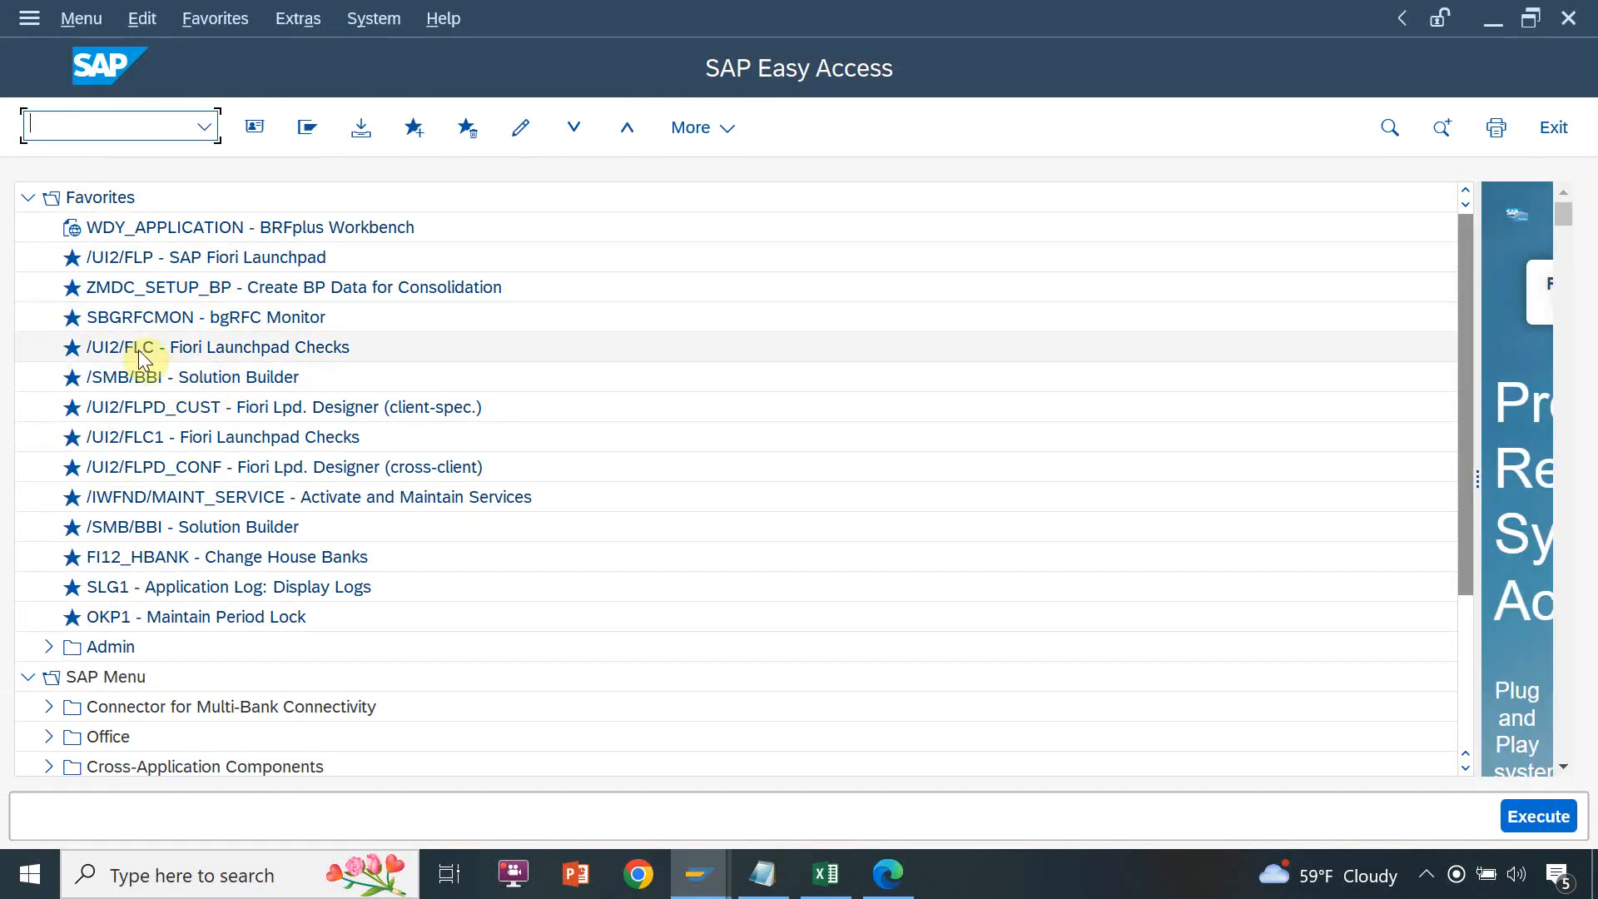
Launch the SAP Fiori Launchpad from the favorites and close the Microsoft Edge update page, keeping the Logon page in view
double_click(137, 257)
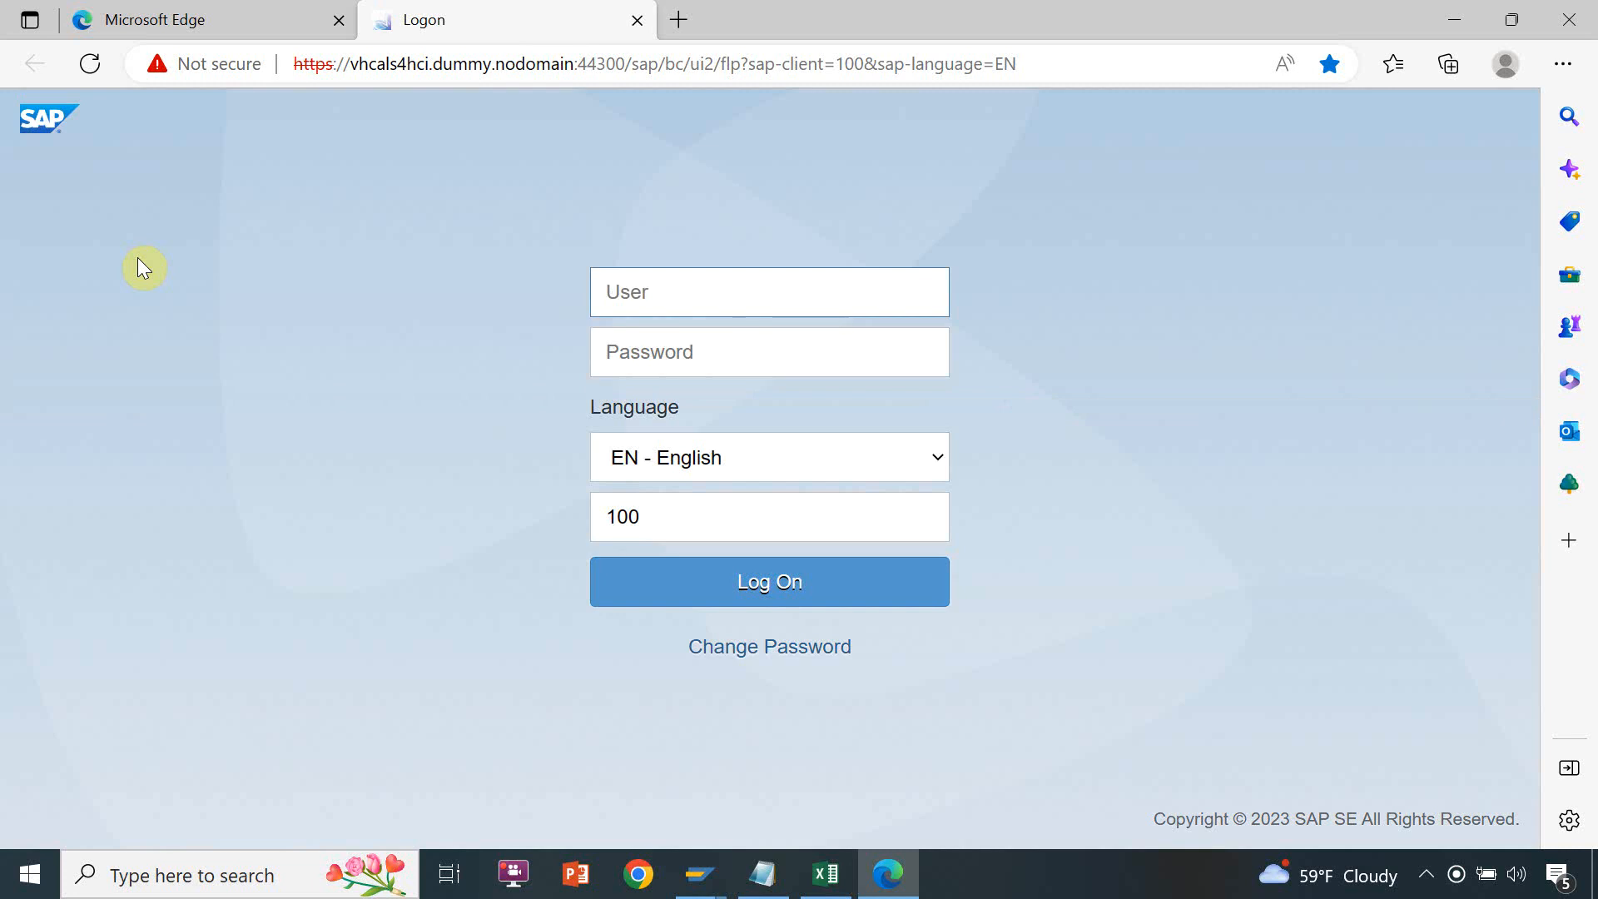
click(164, 11)
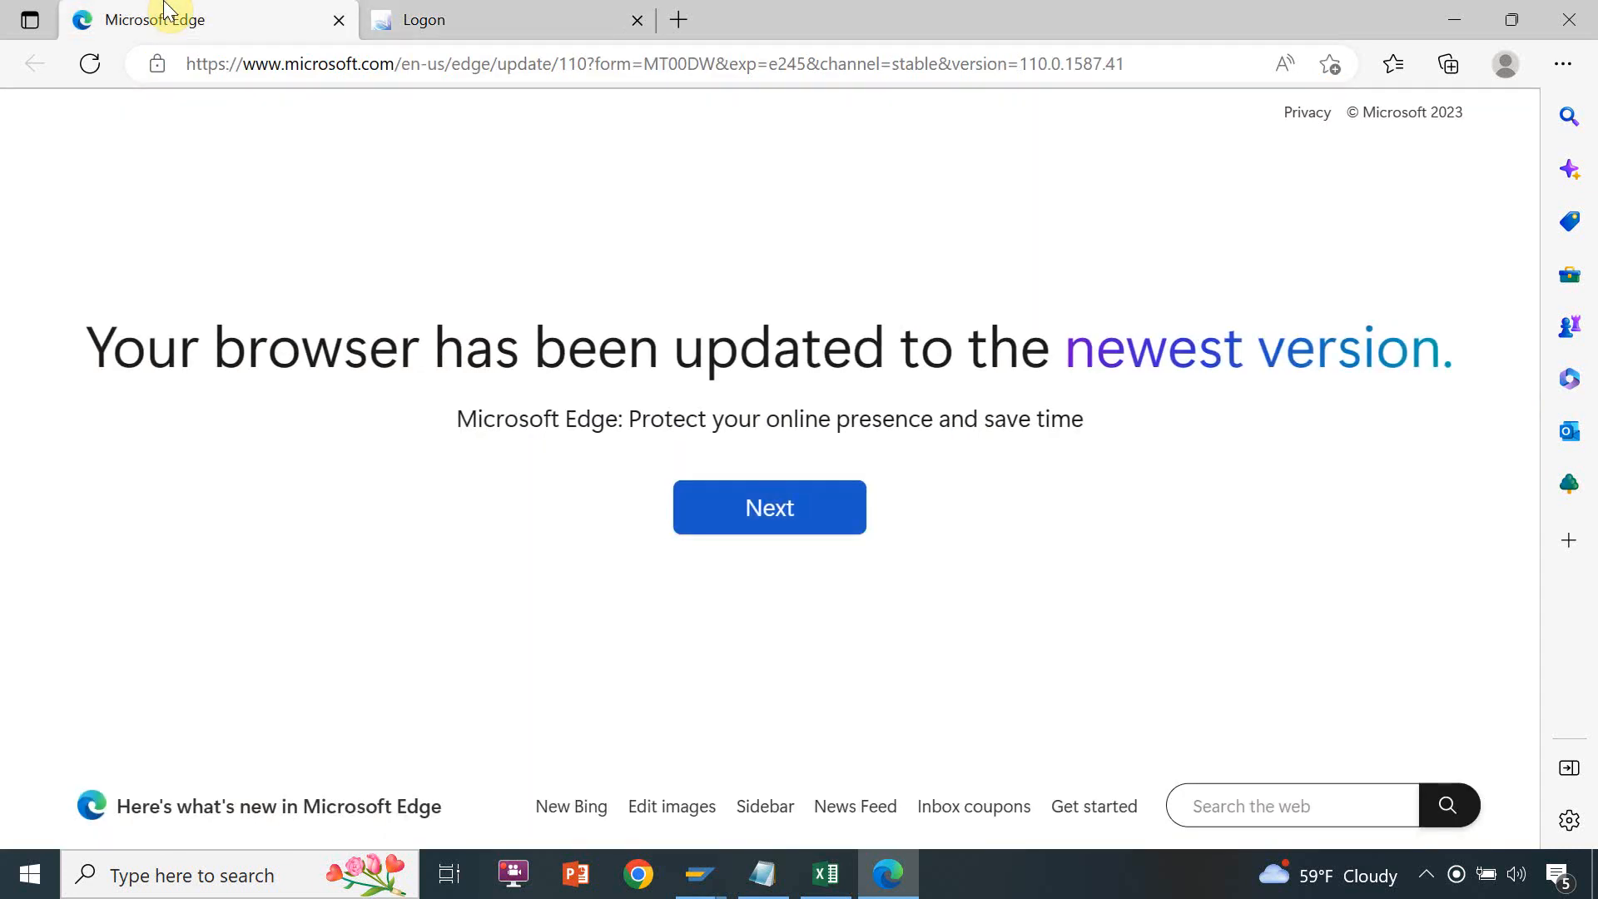
click(338, 23)
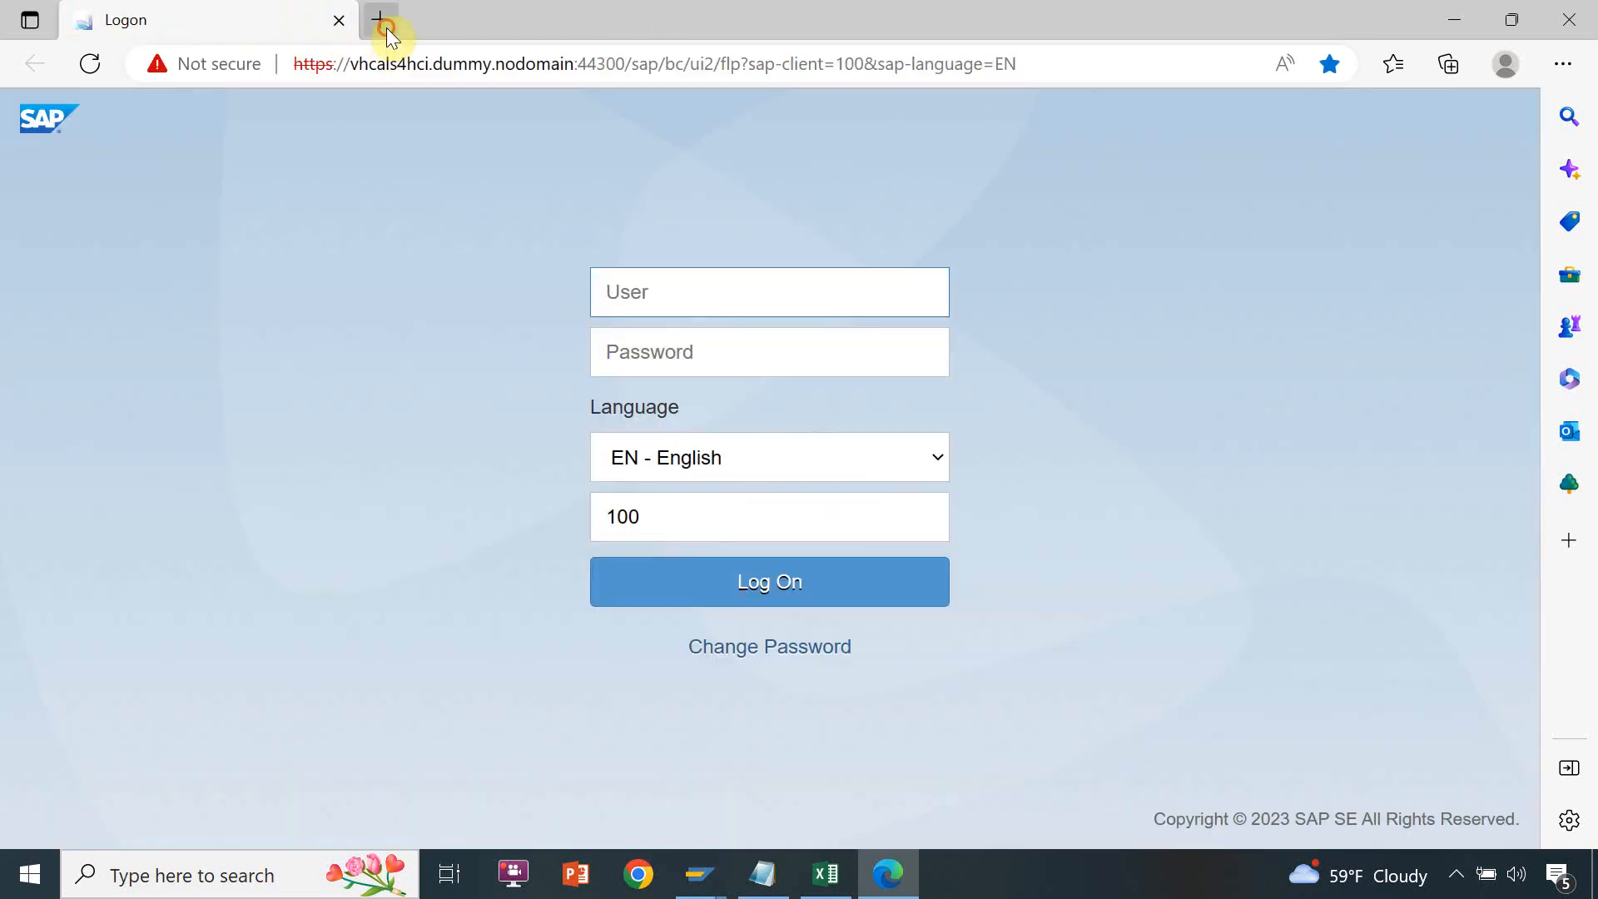
click(385, 23)
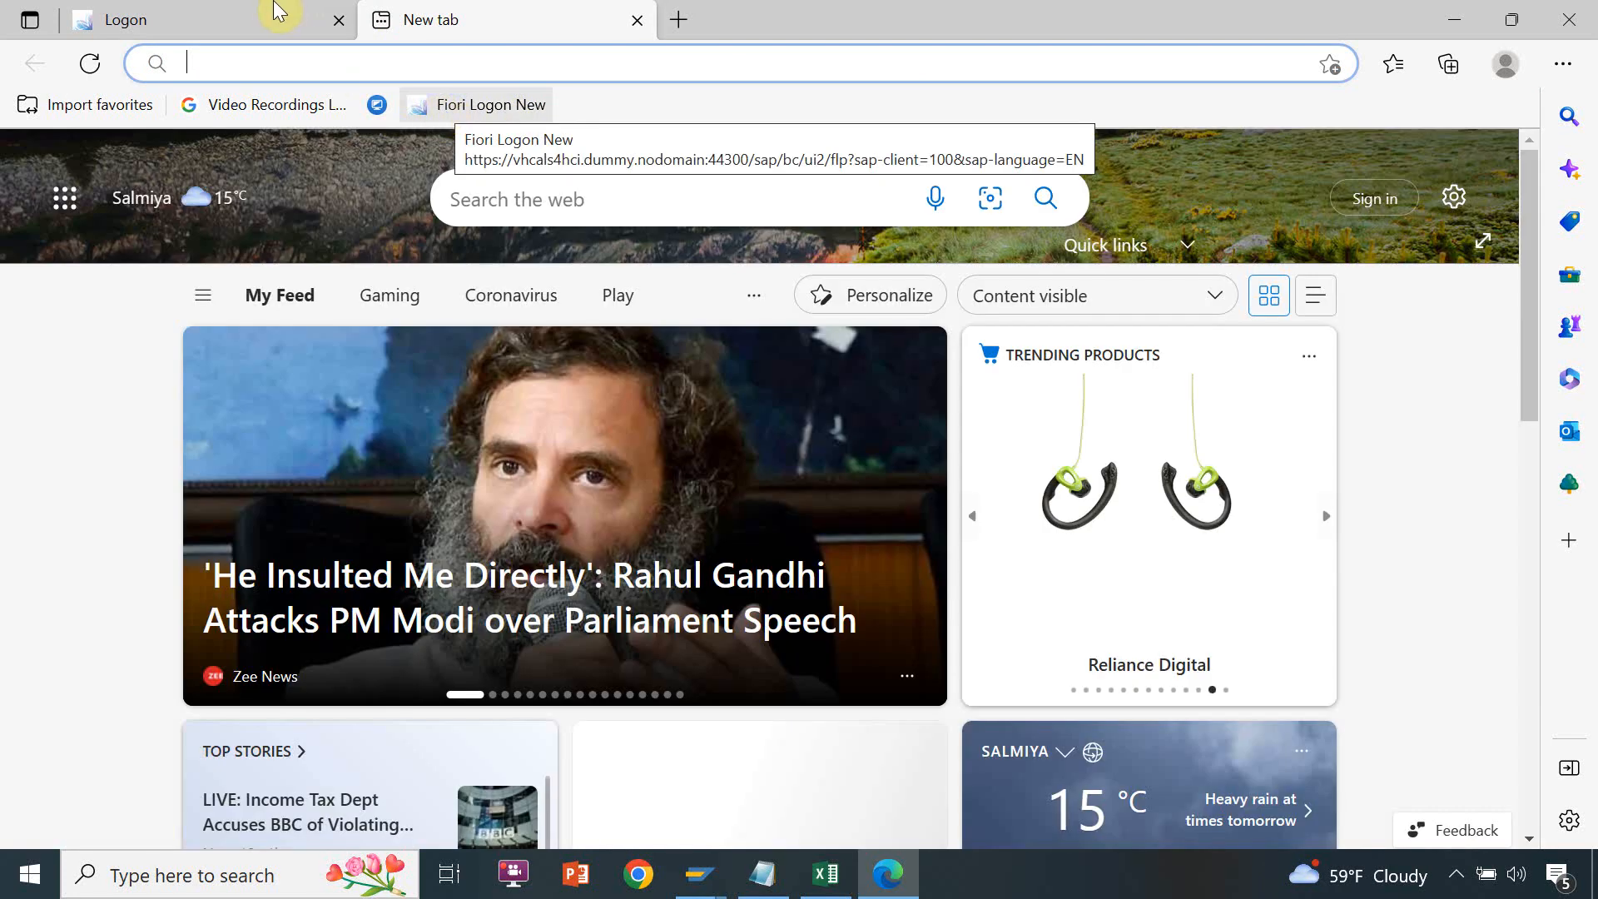
click(271, 12)
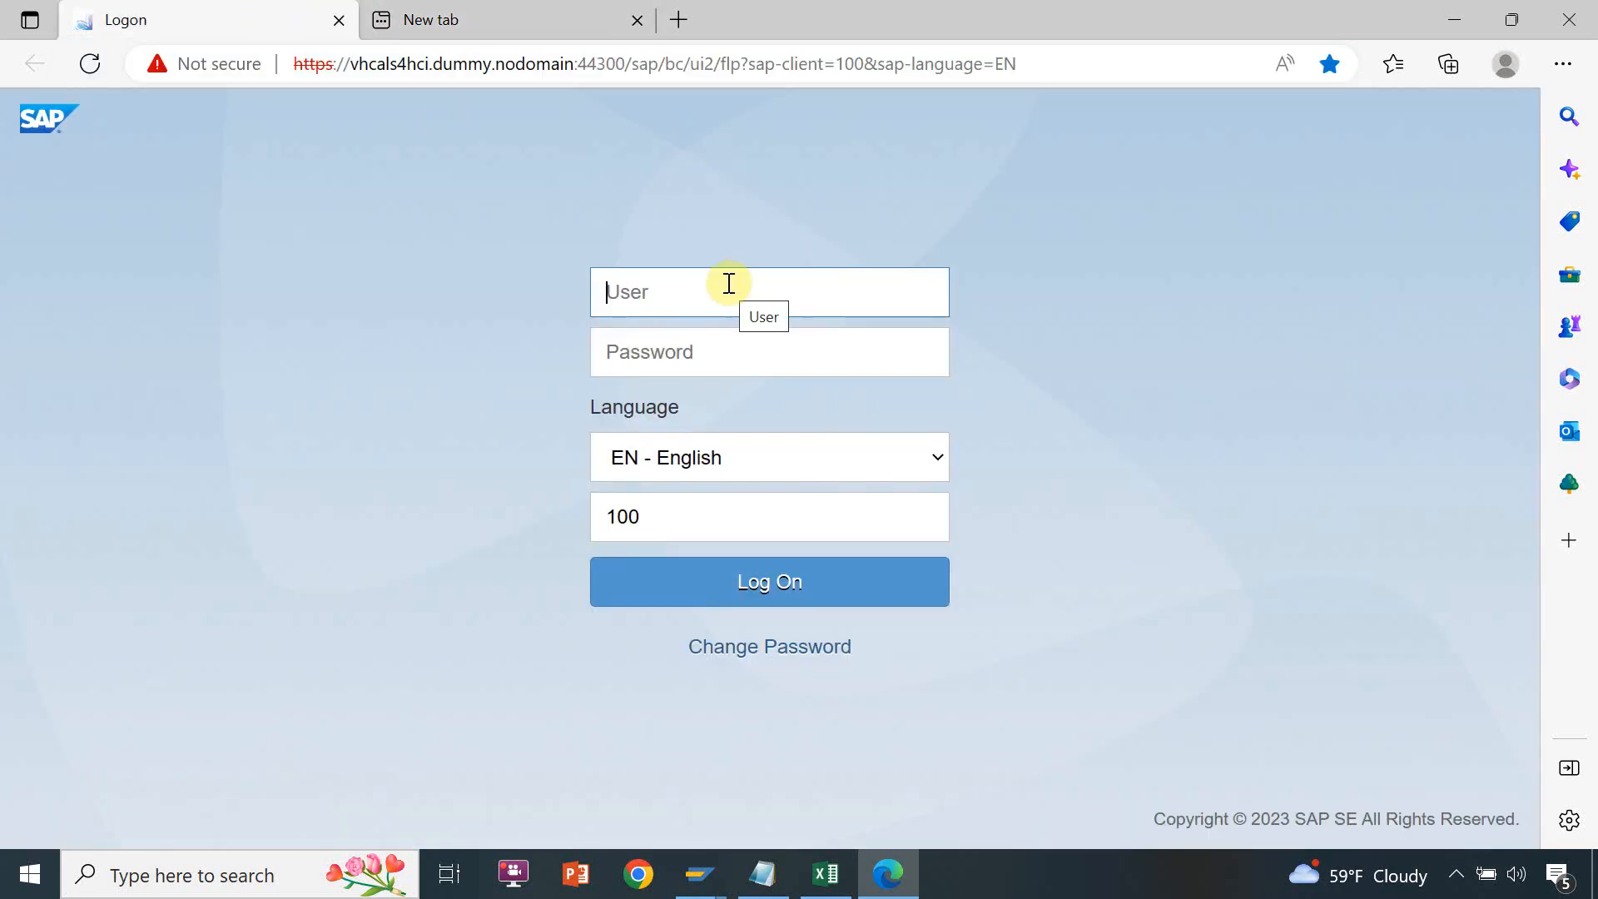
Fill in the user name on the Fiori logon page, checking it in the SAP Access note
text(s)
key(BackSpace)
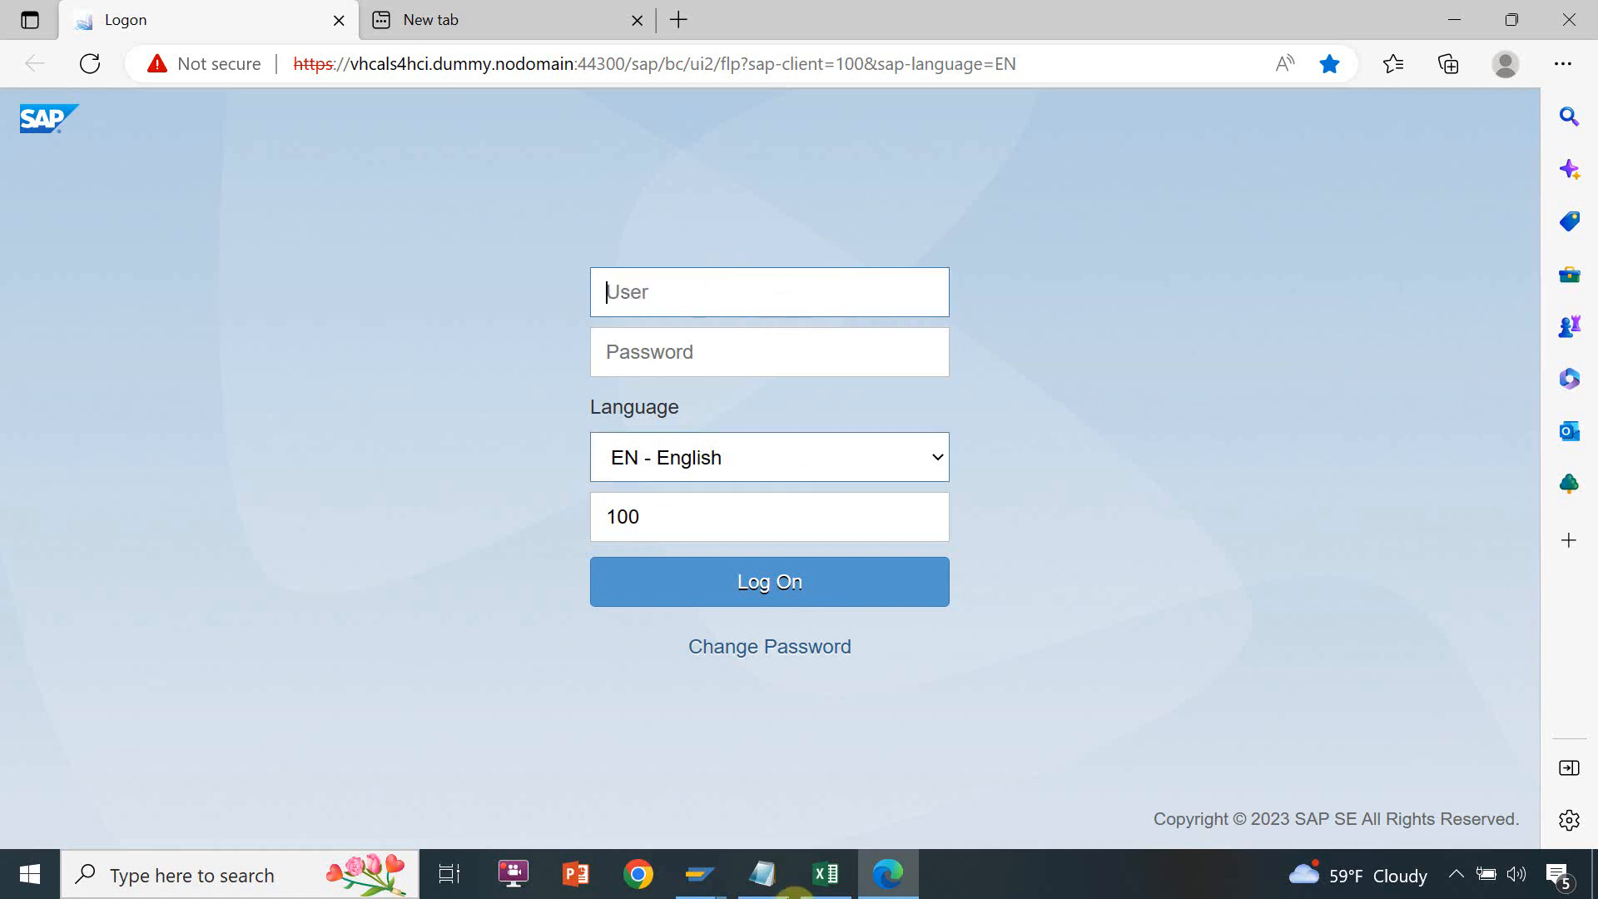
click(782, 889)
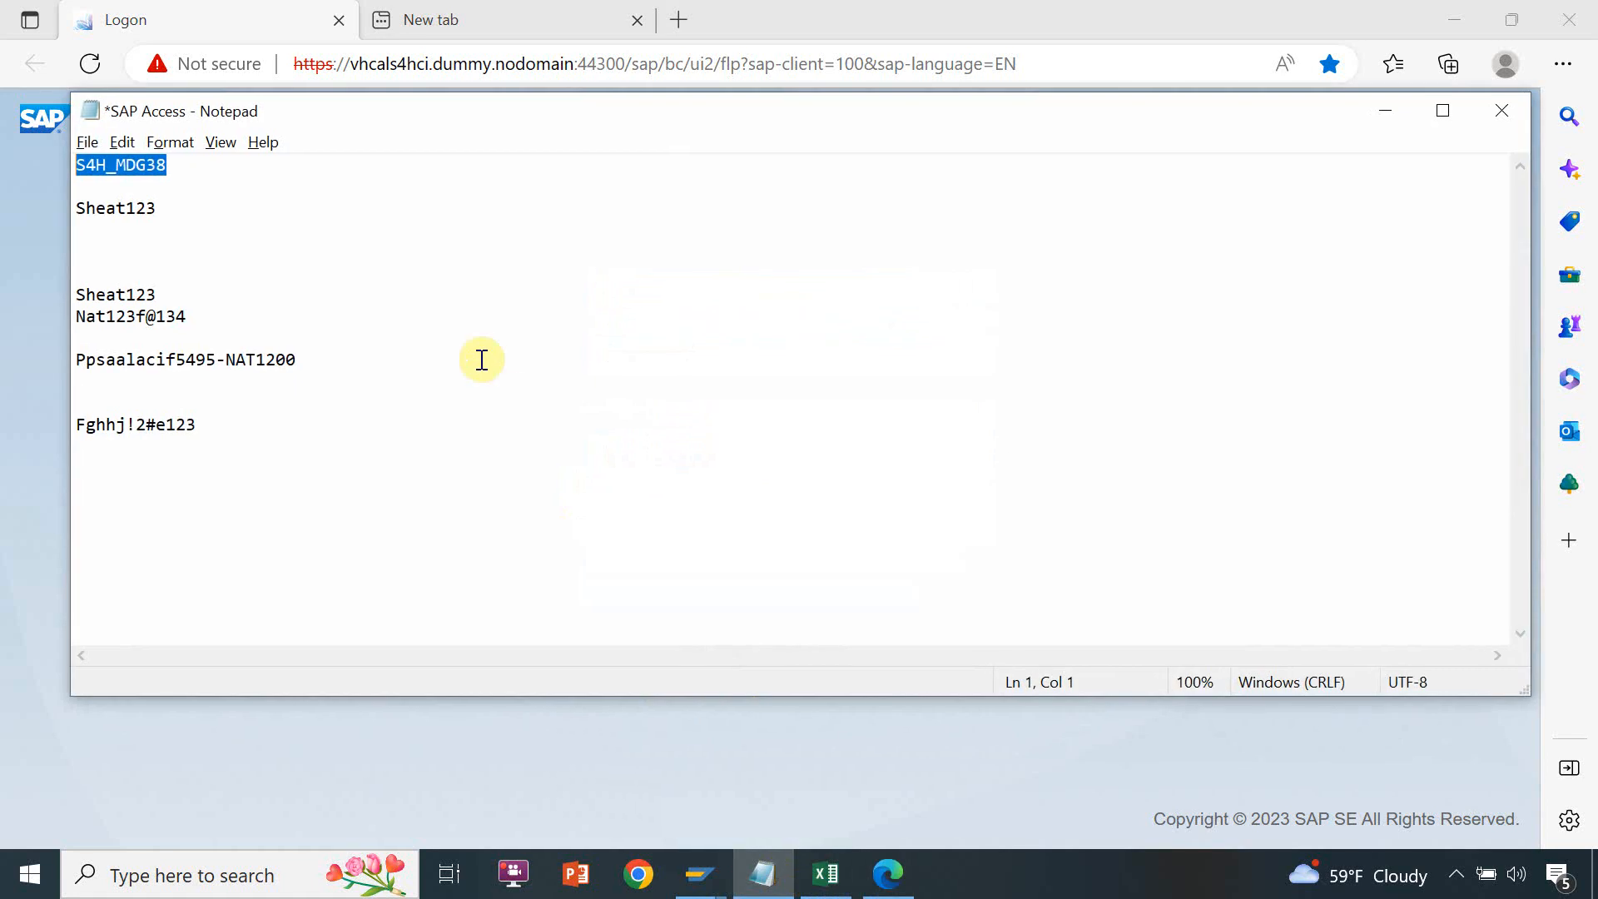
key(alt+Tab)
key(ctrl+v)
Enter the account password, log on to the Fiori launchpad, and close the extra new tab
click(704, 367)
text(****)
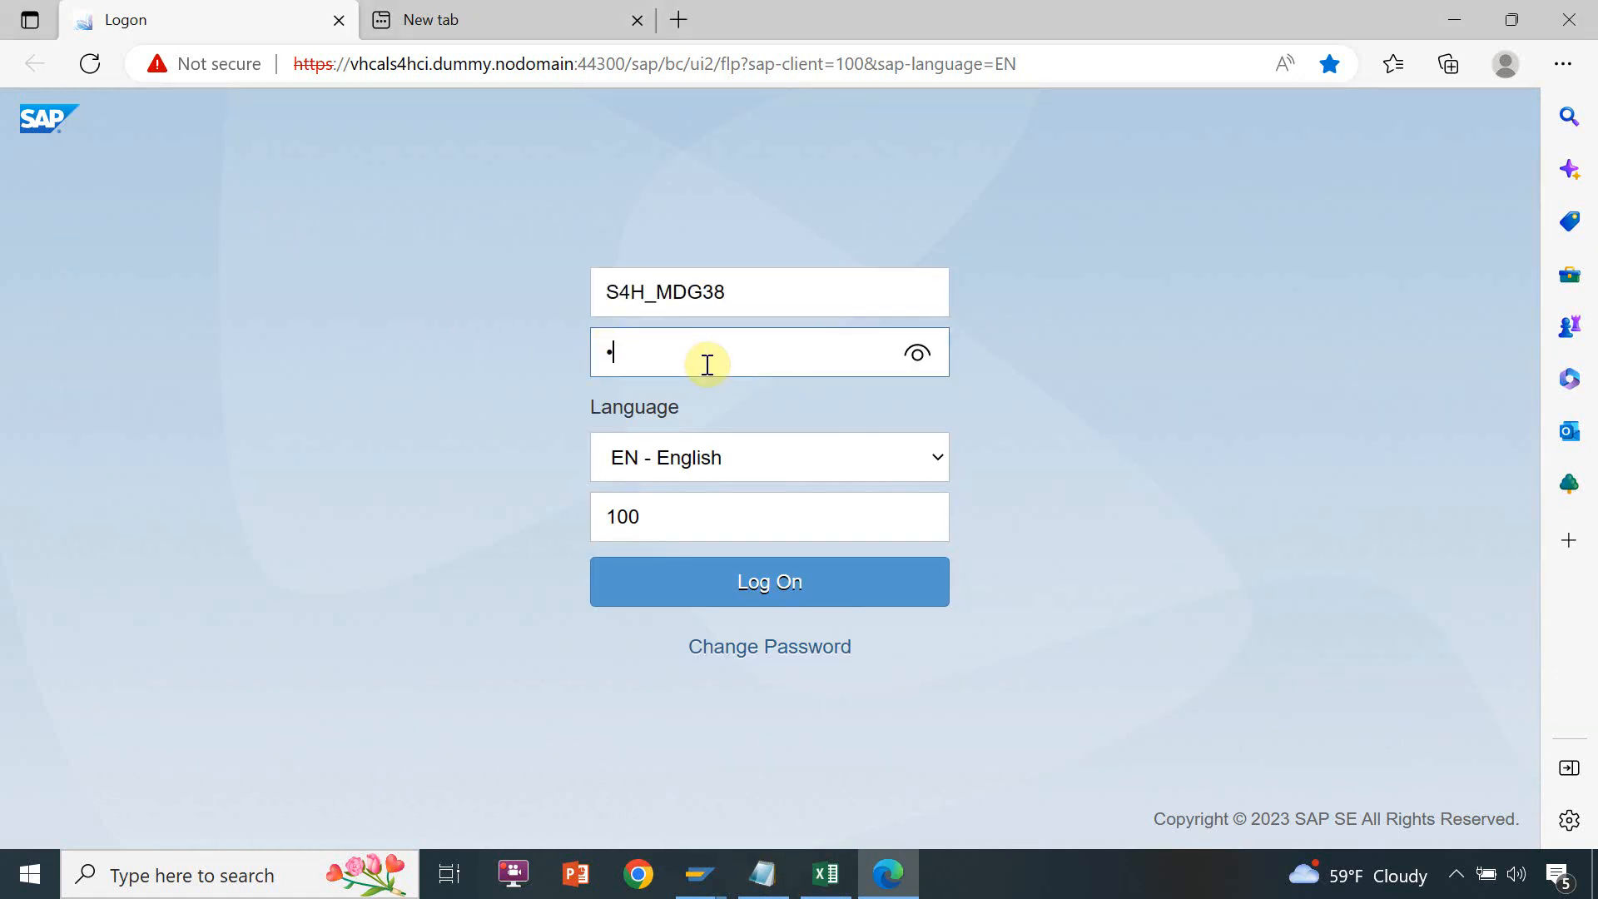
key(BackSpace)
key(BackSpace)
key(BackSpace)
key(BackSpace)
text(*********)
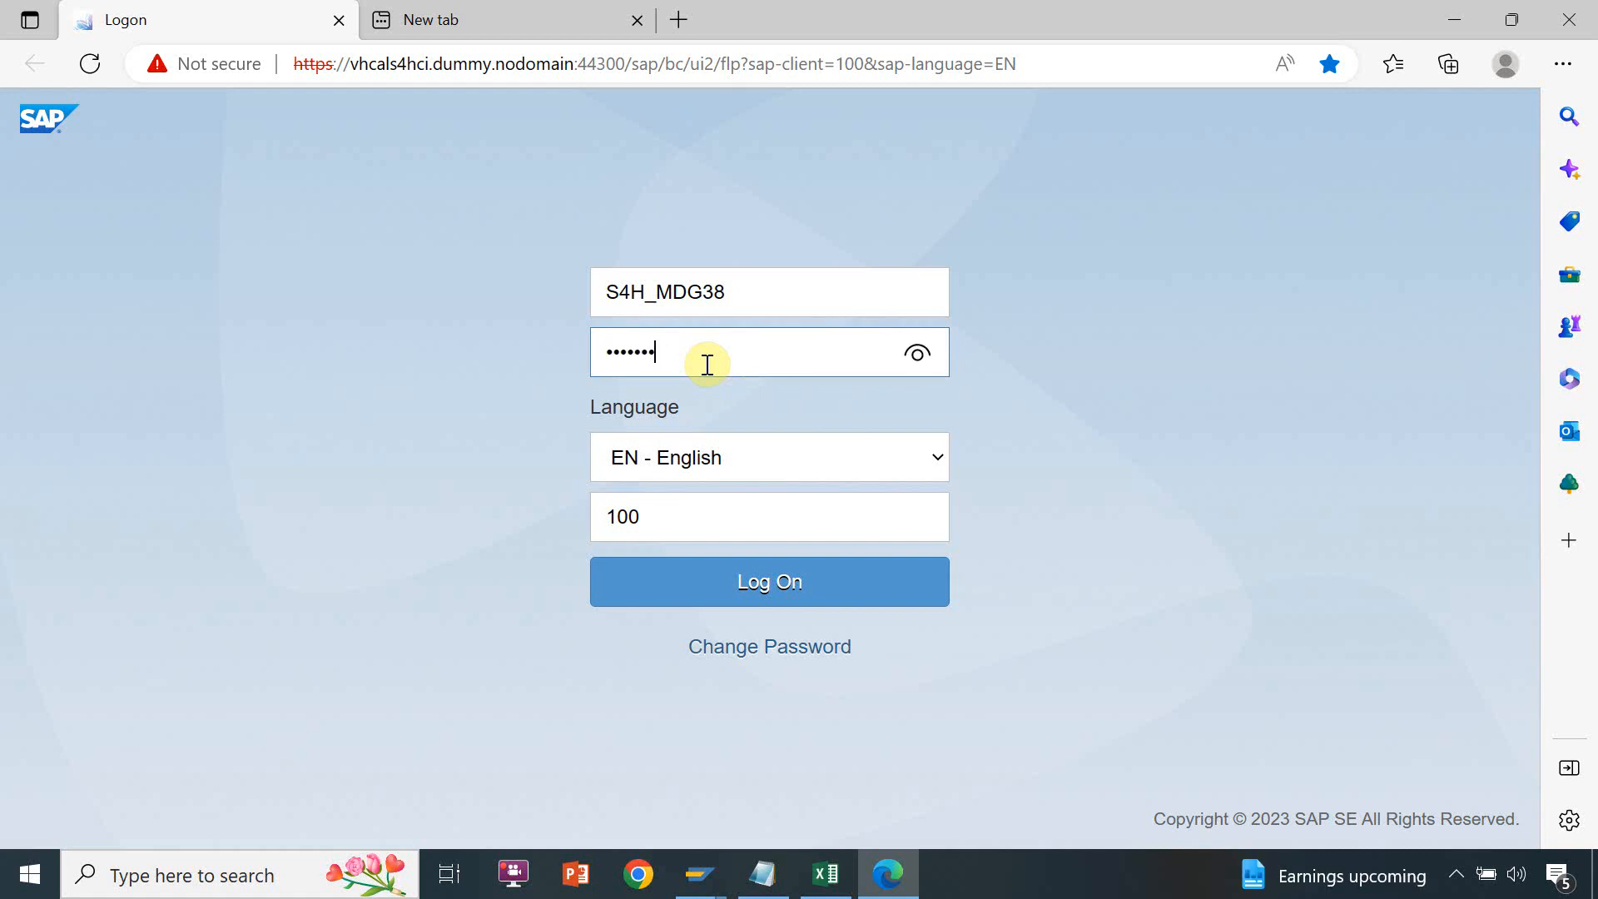
text(***)
key(BackSpace)
key(BackSpace)
key(BackSpace)
key(BackSpace)
key(BackSpace)
key(BackSpace)
key(BackSpace)
key(BackSpace)
key(BackSpace)
key(BackSpace)
key(BackSpace)
key(BackSpace)
text(••••••••••••)
click(749, 576)
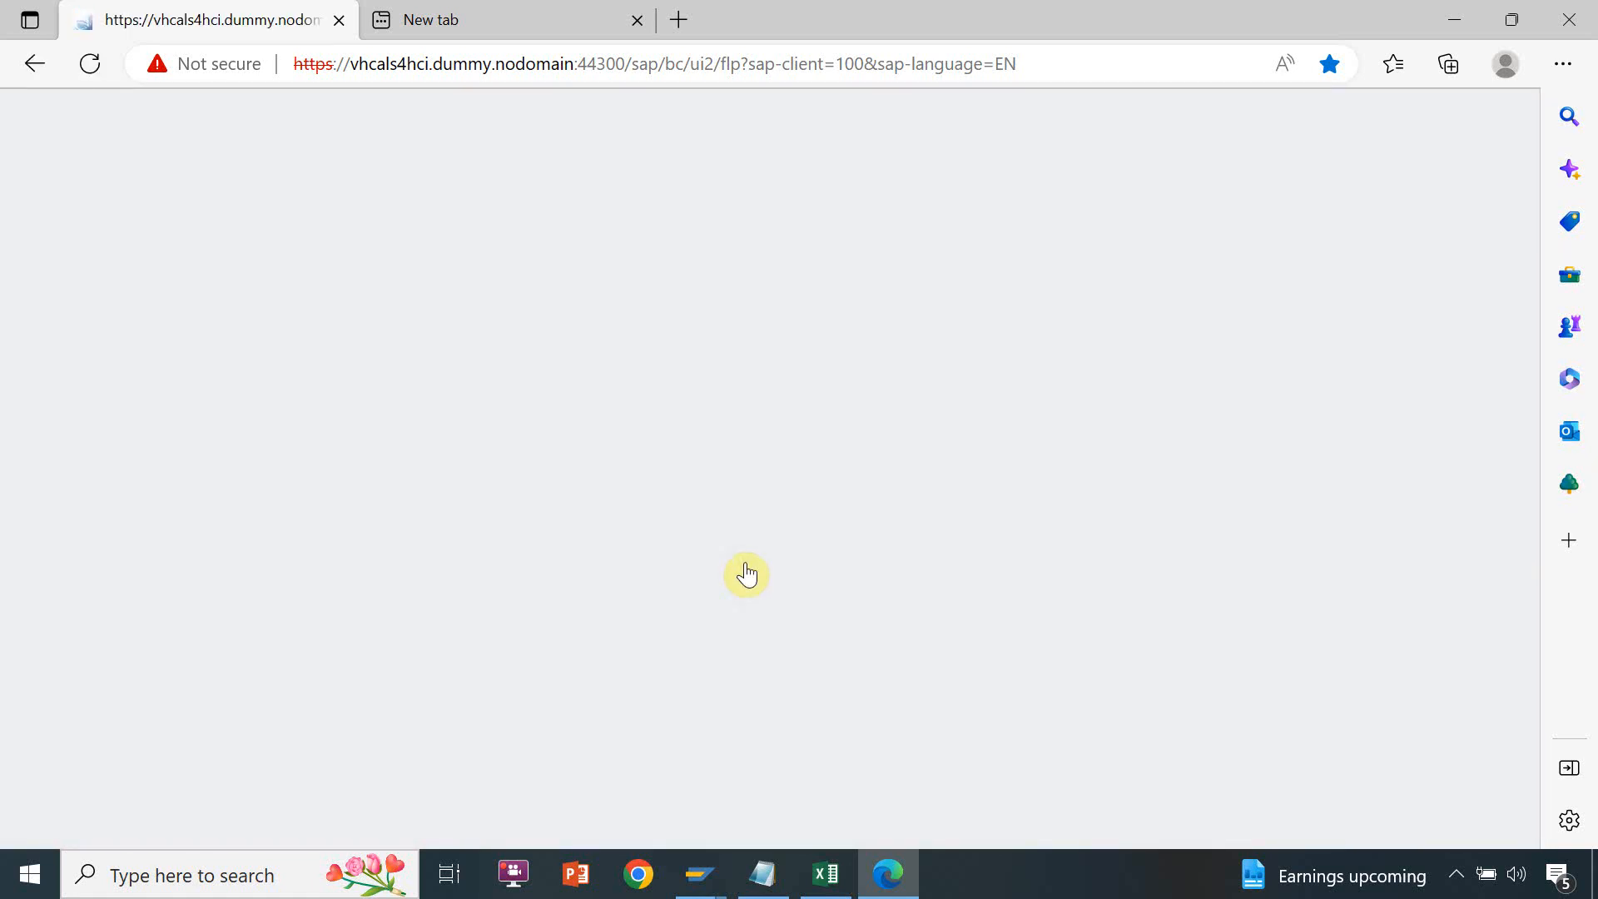
click(636, 20)
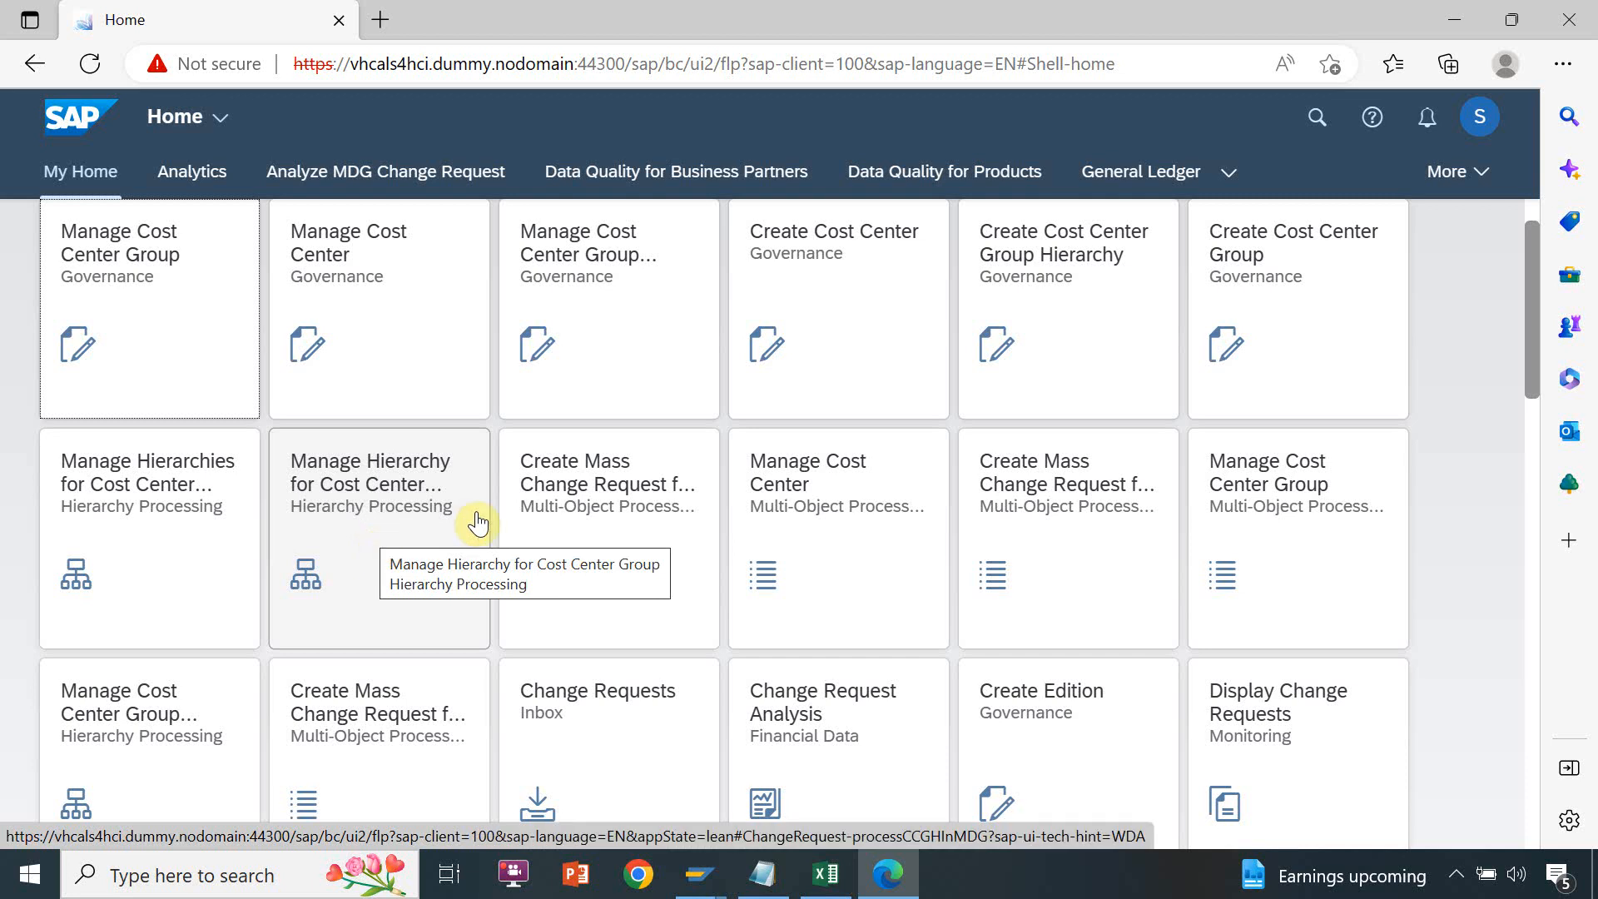
Open the App Finder of the Fiori launchpad for the logged-on user
click(1483, 185)
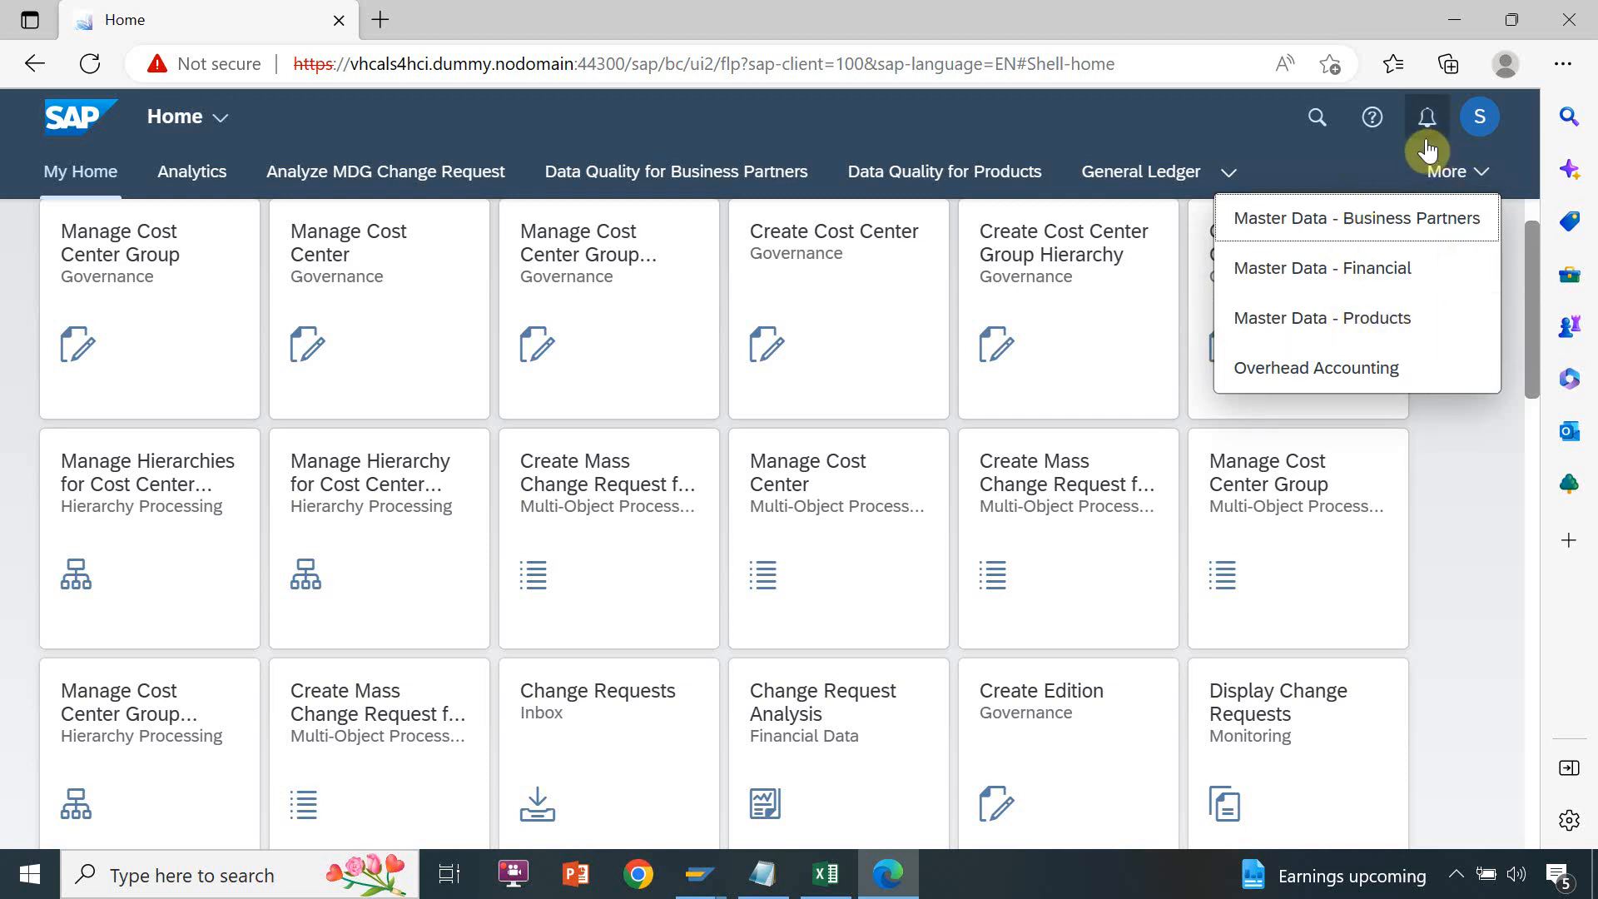
click(1482, 130)
click(1485, 138)
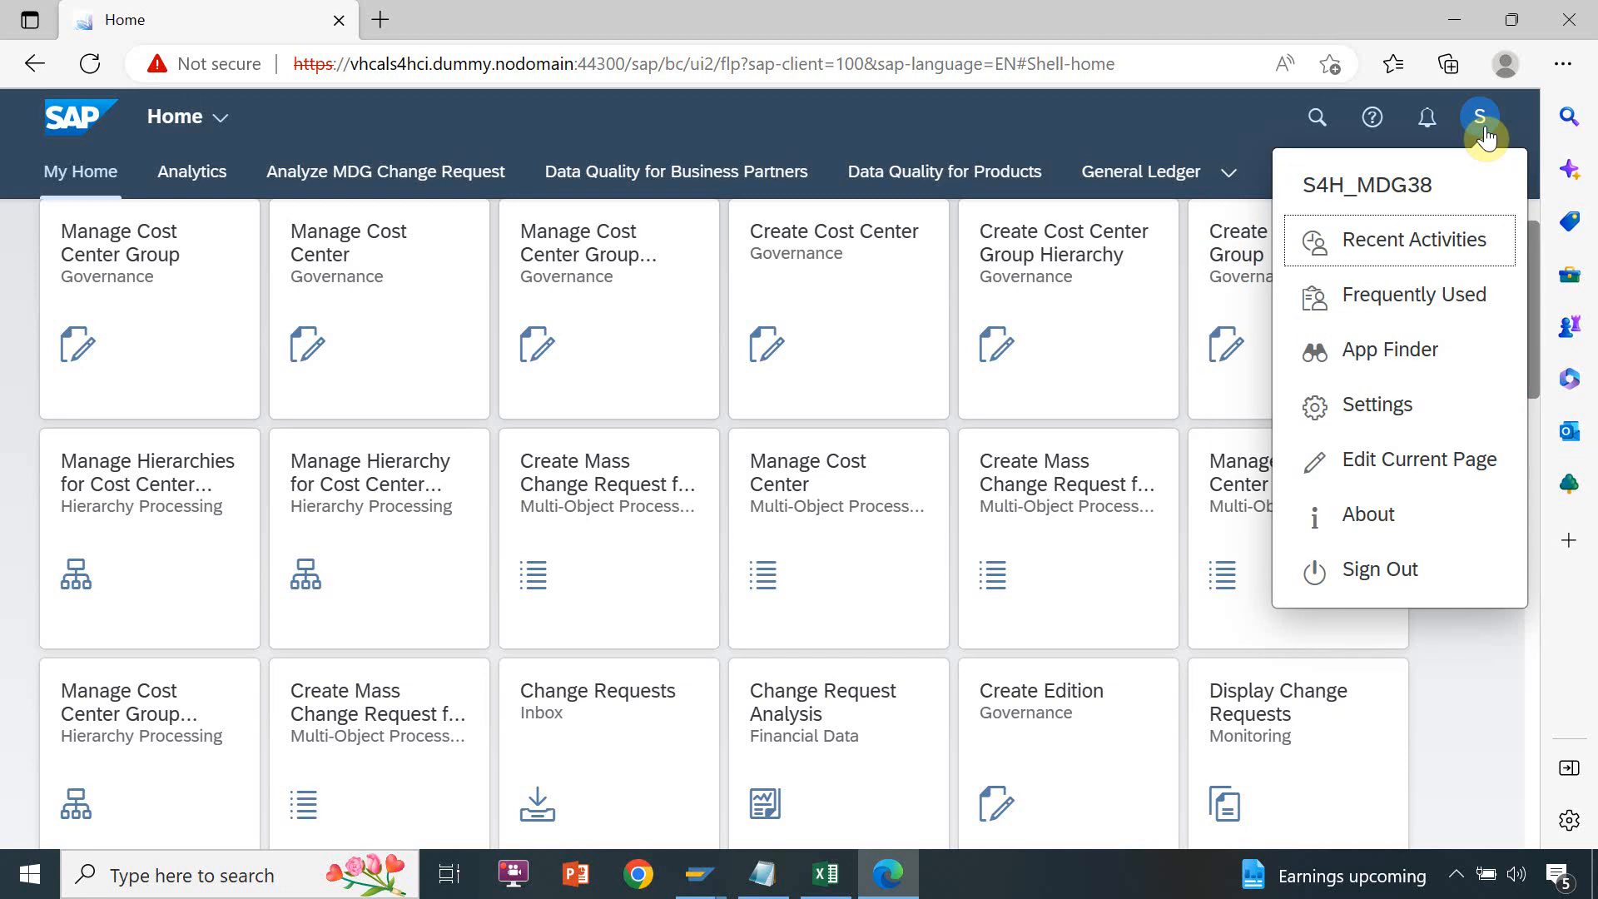
click(1396, 349)
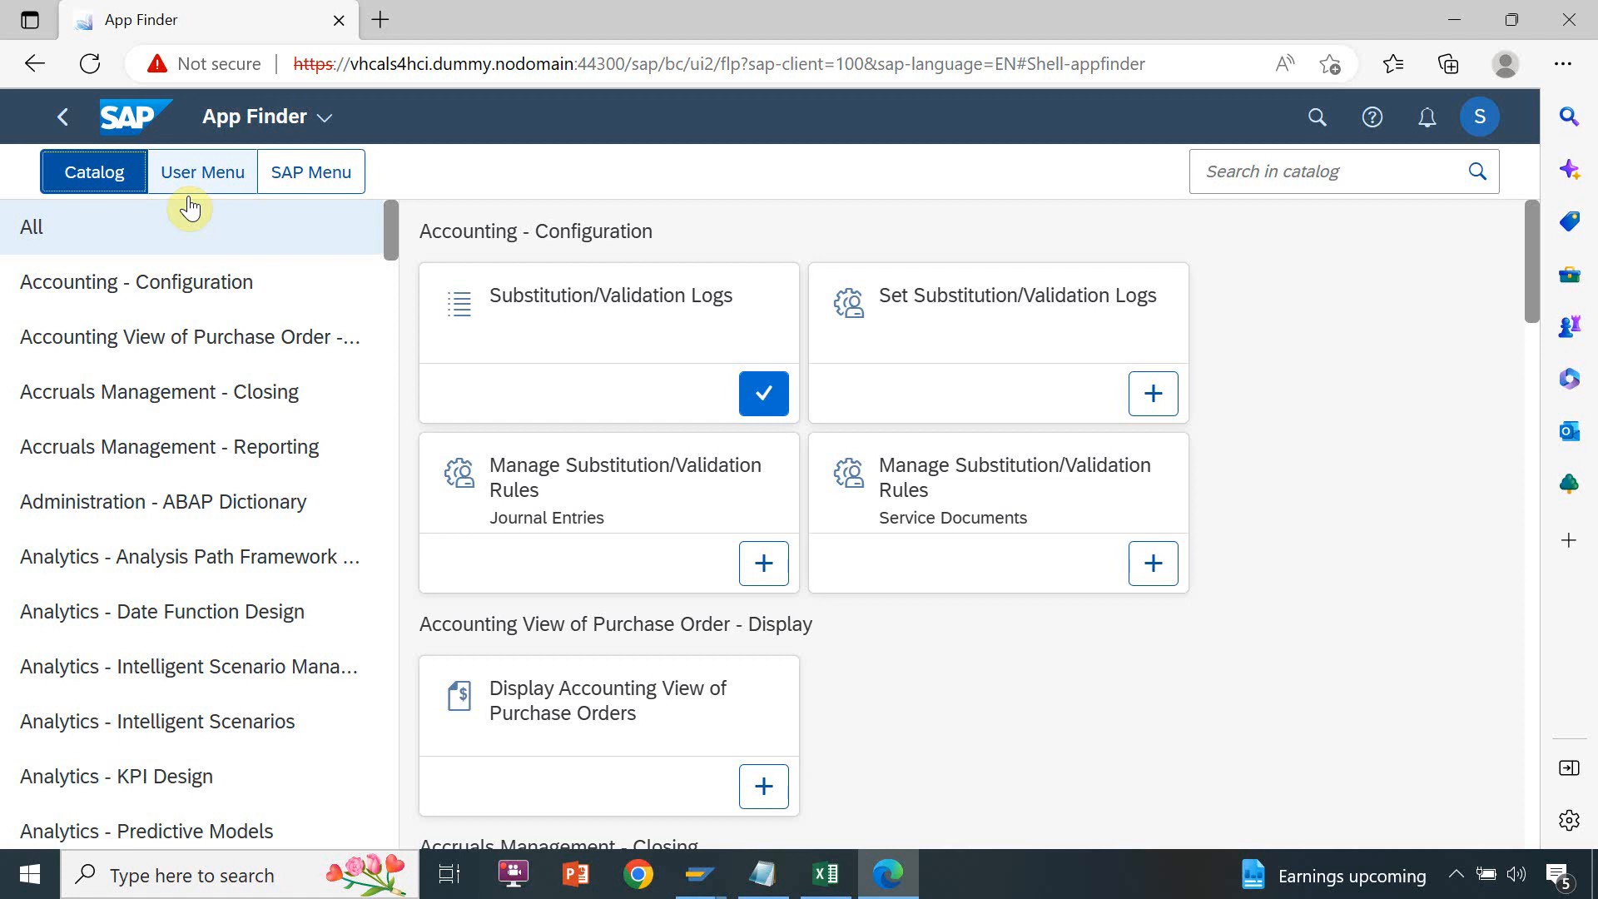
Display the Fin Controlling Governance catalog and look through its apps, including Create Edition, Monitor Edition and Edition Comparison
drag(398, 247, 378, 414)
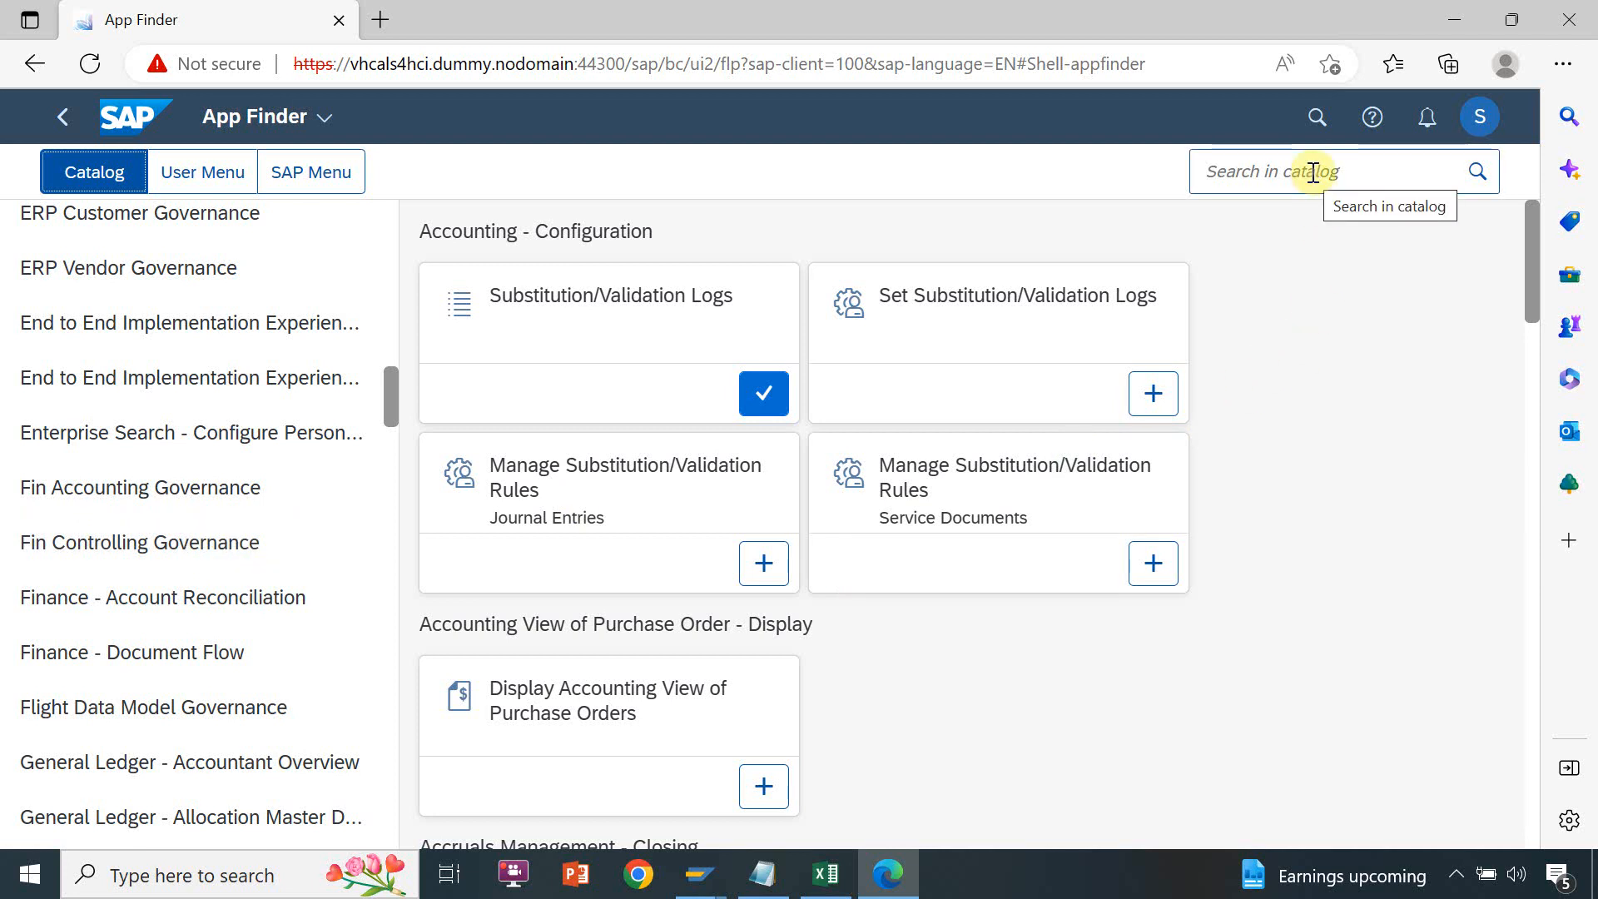
click(177, 549)
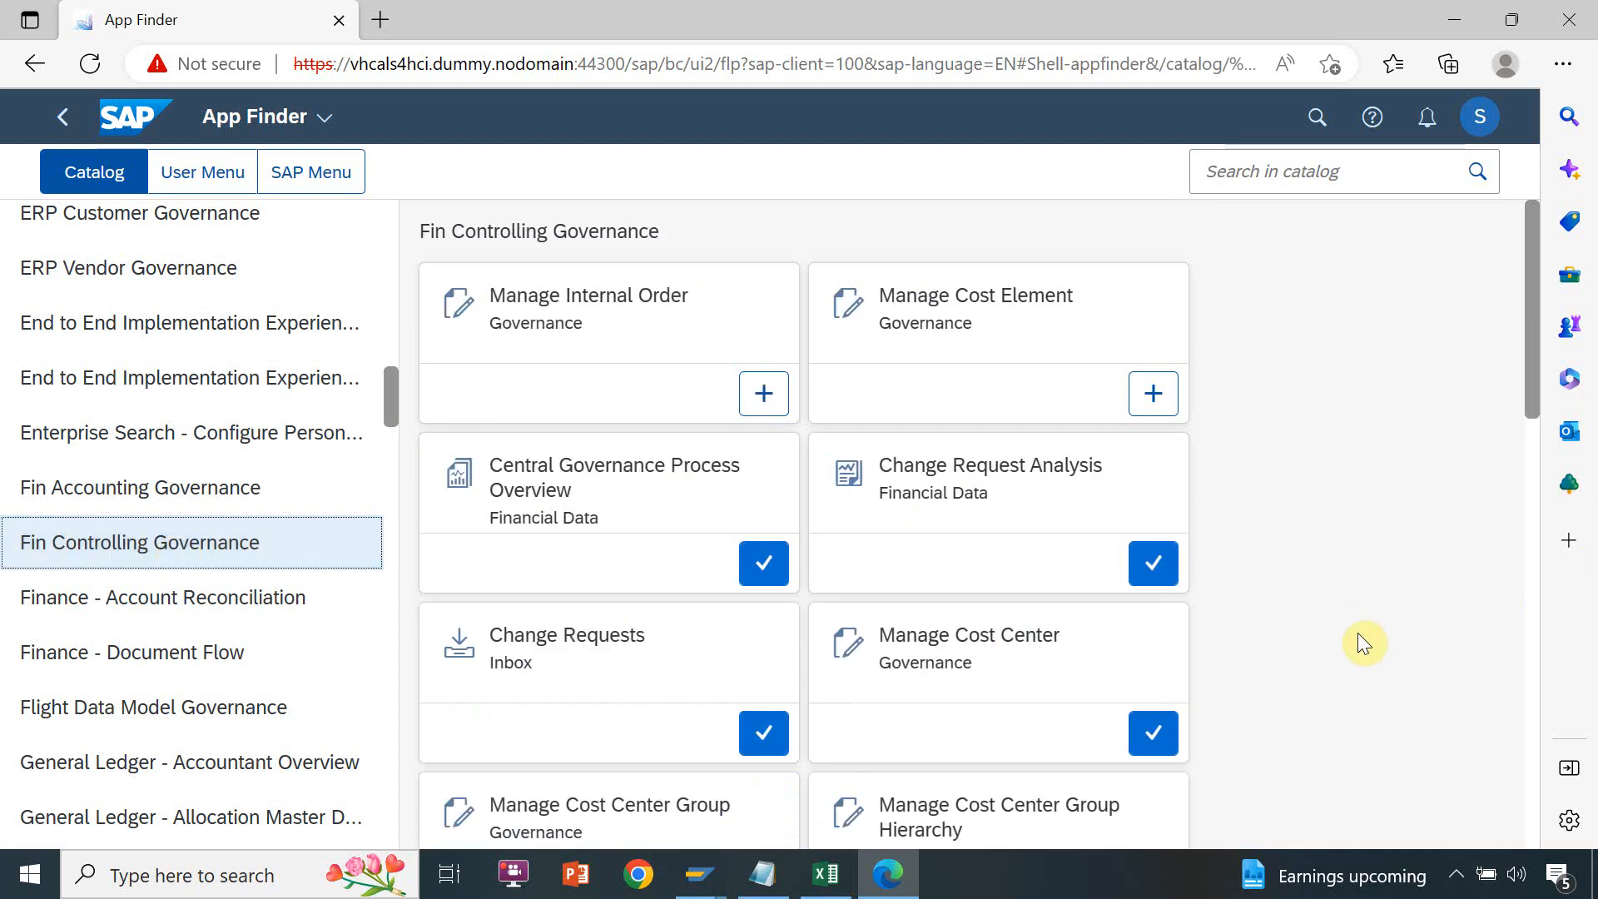
drag(1530, 318, 1526, 519)
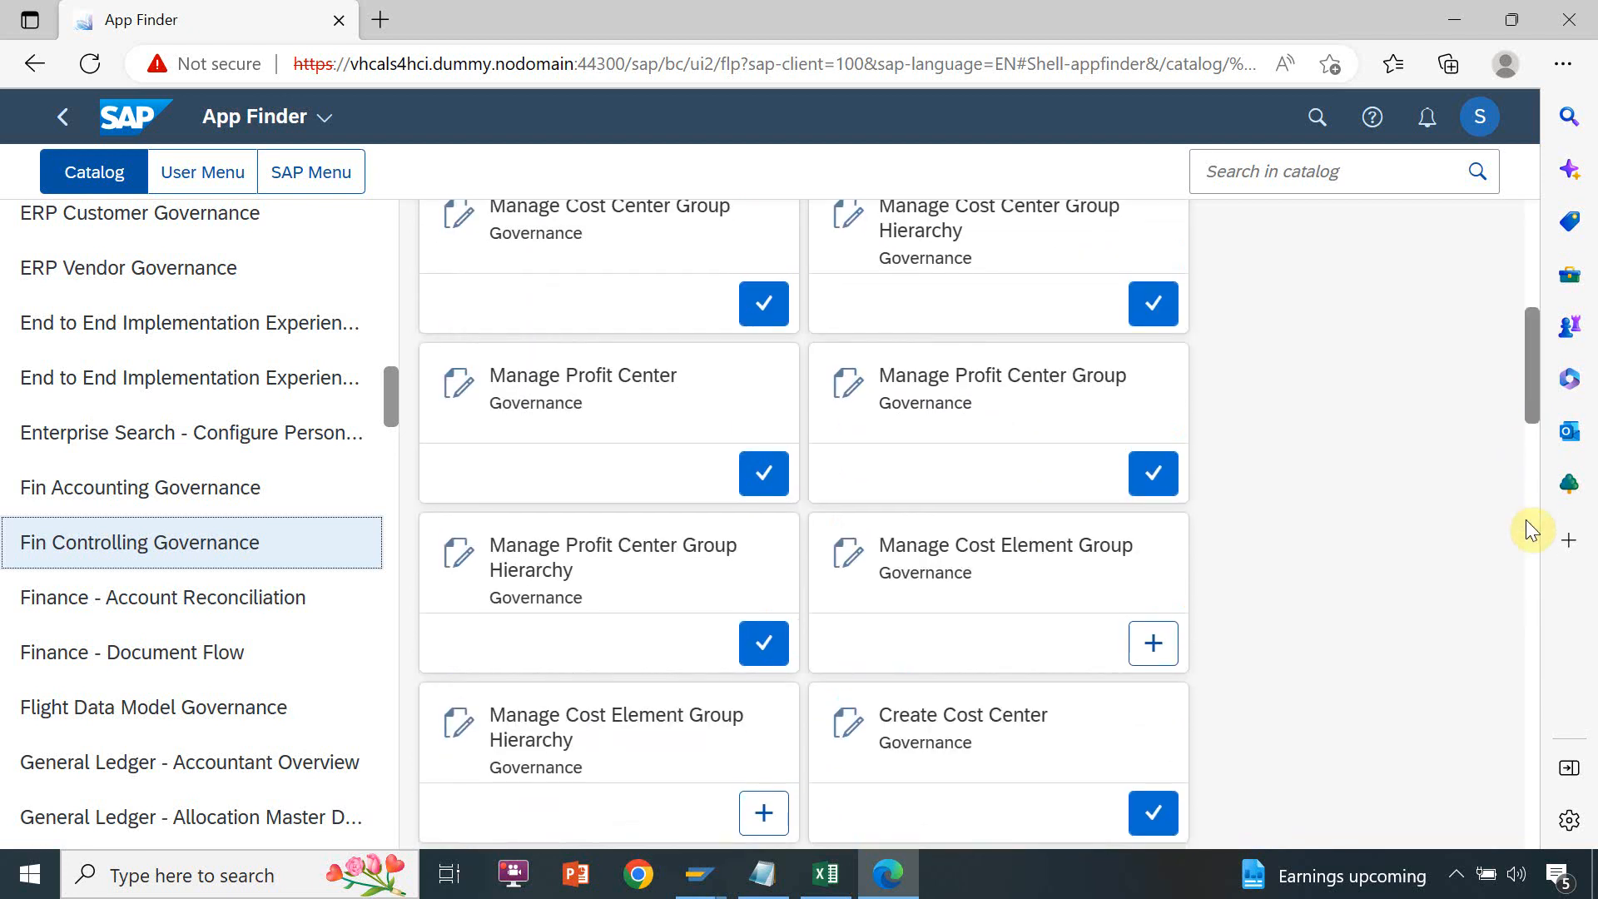
drag(1526, 521, 1518, 588)
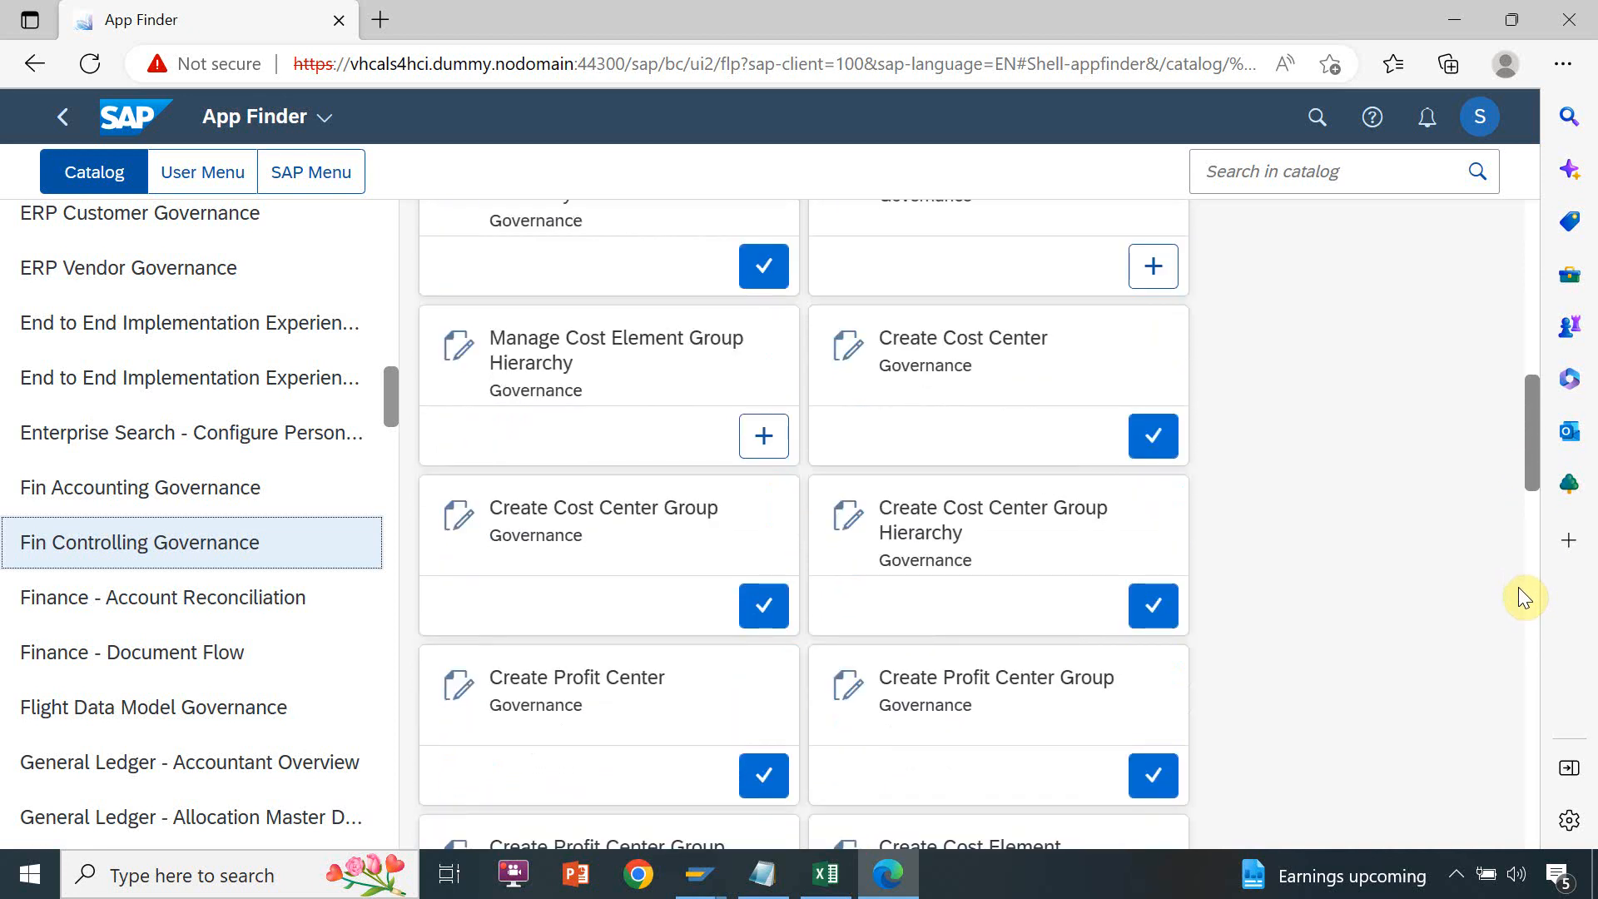
drag(1518, 587, 1508, 896)
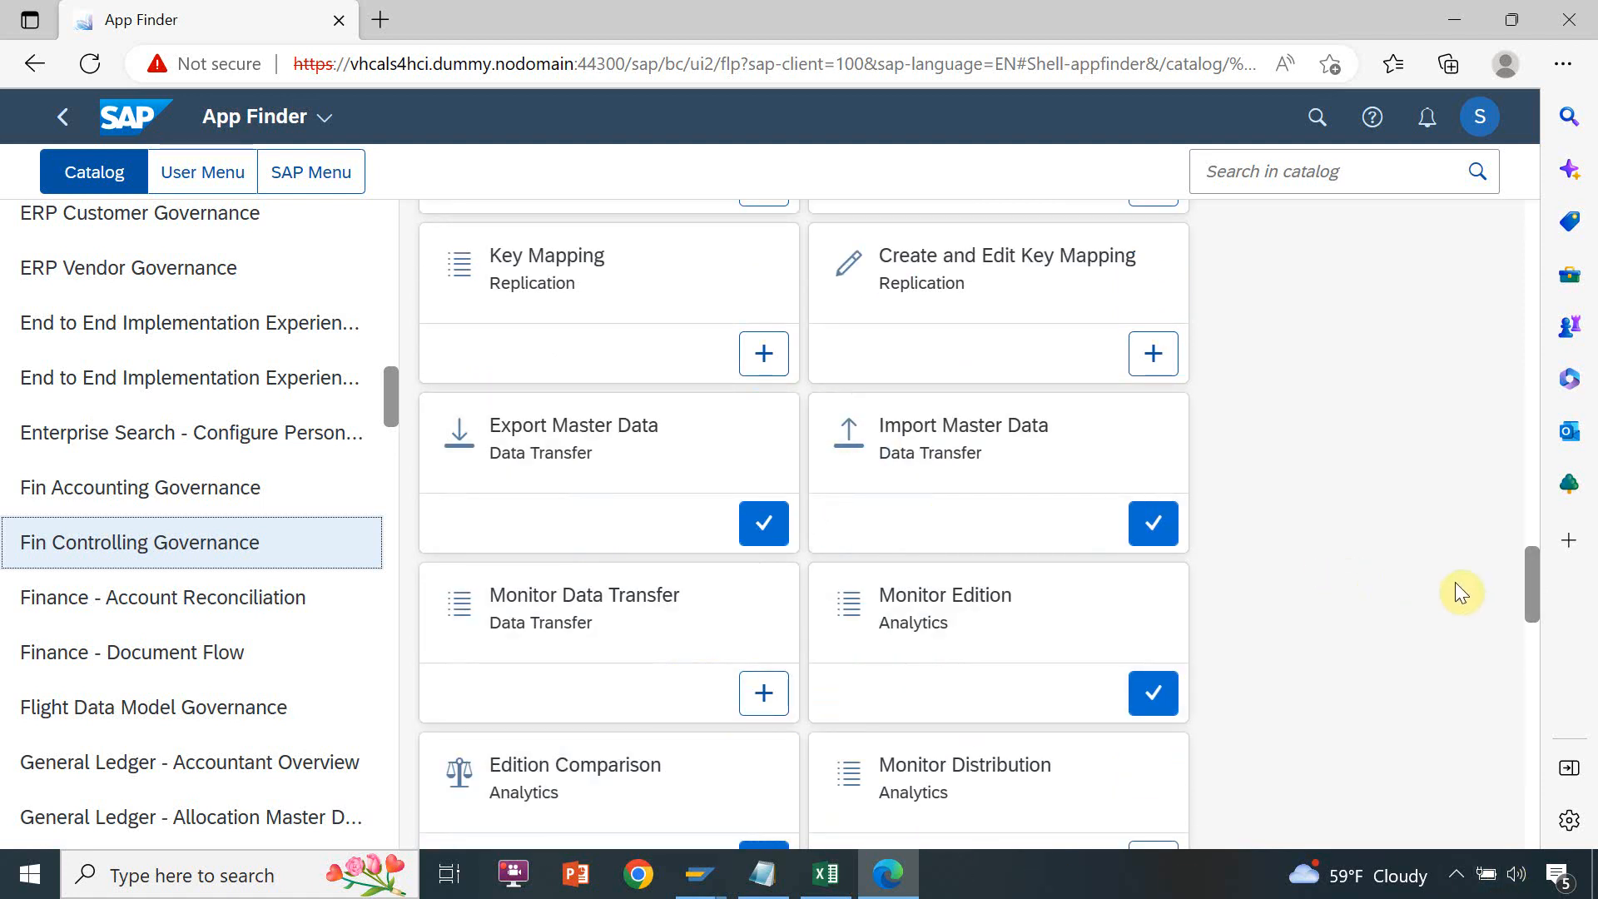
drag(1531, 608, 1520, 462)
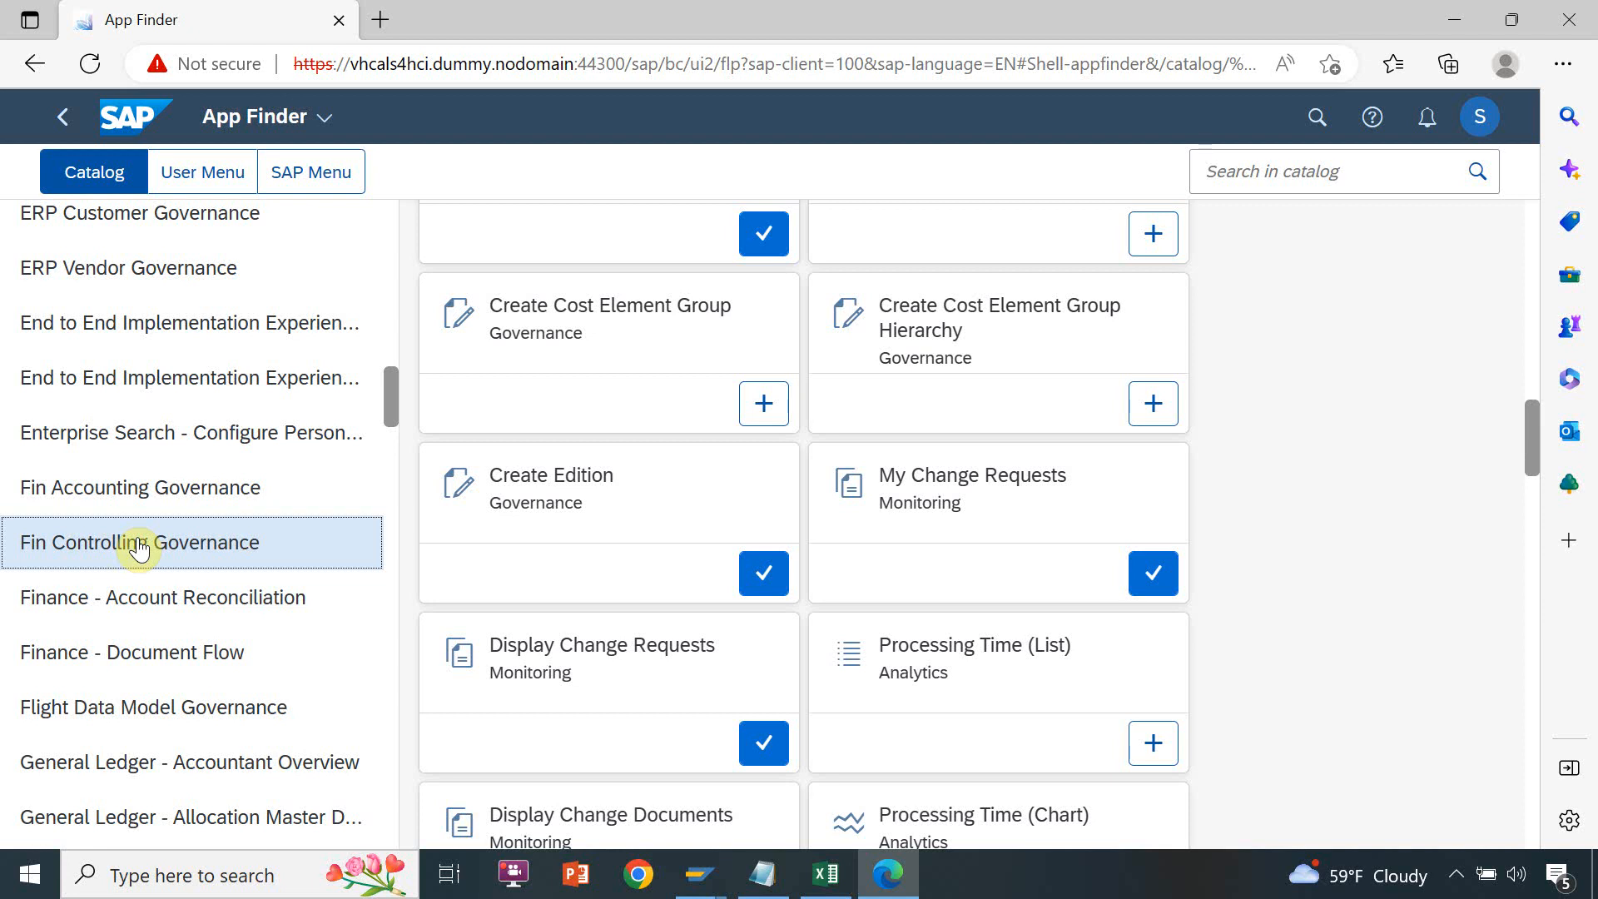
Return to the launchpad home page and open the Create Edition governance app
click(65, 122)
click(66, 122)
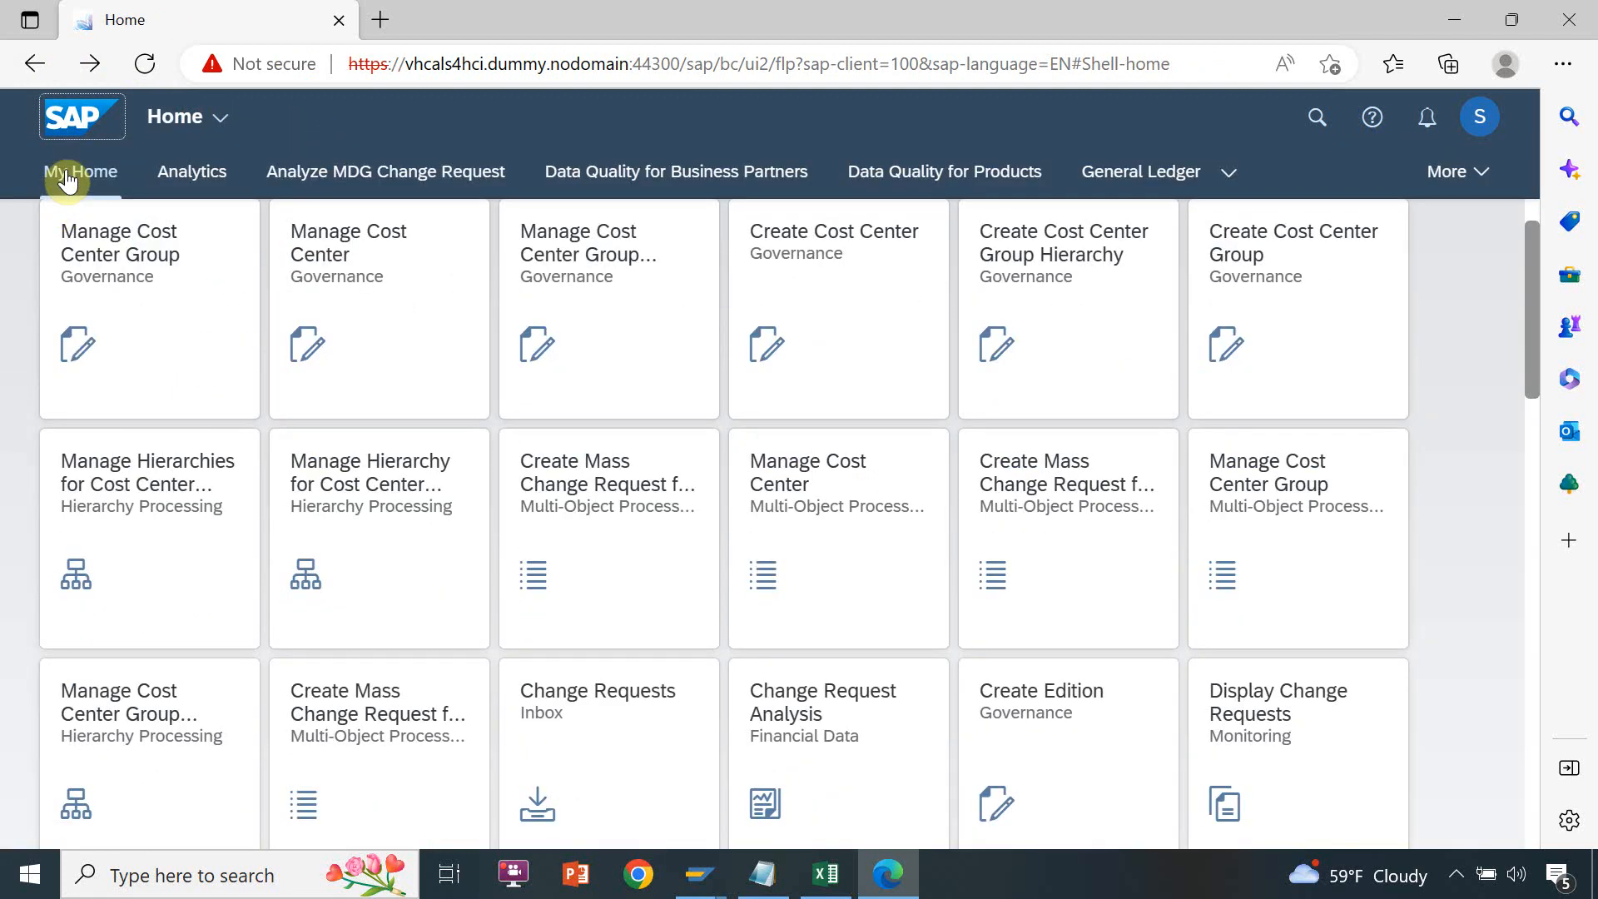
drag(1528, 376, 1528, 377)
click(1079, 706)
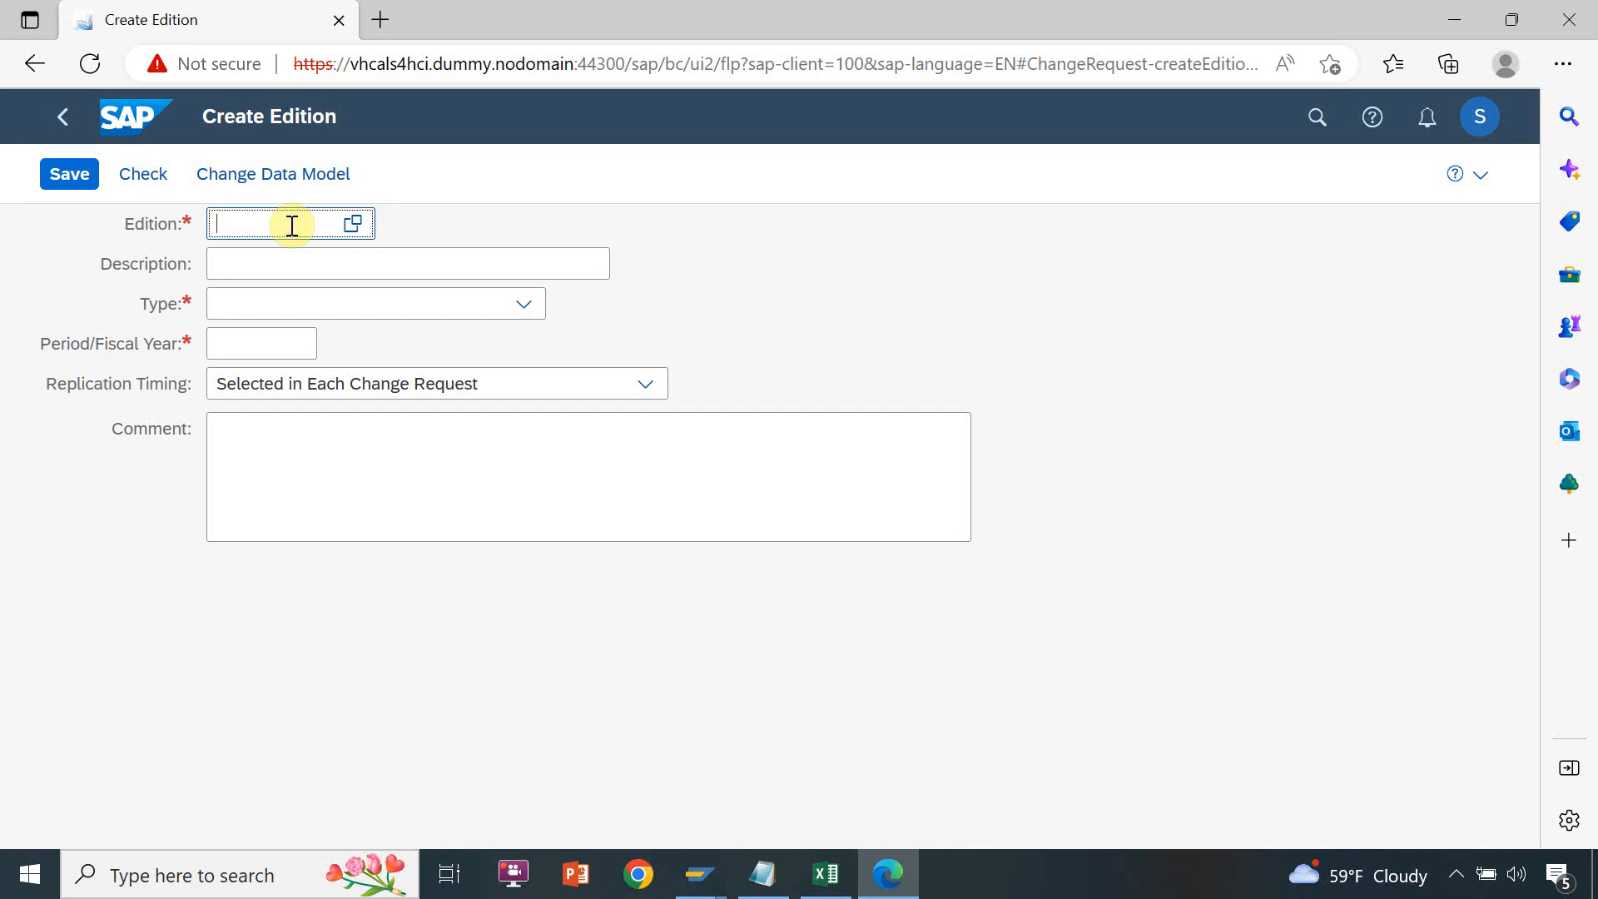
Switch to the Test1 workbook in Excel and enter Jan-19 in cell C7
click(819, 885)
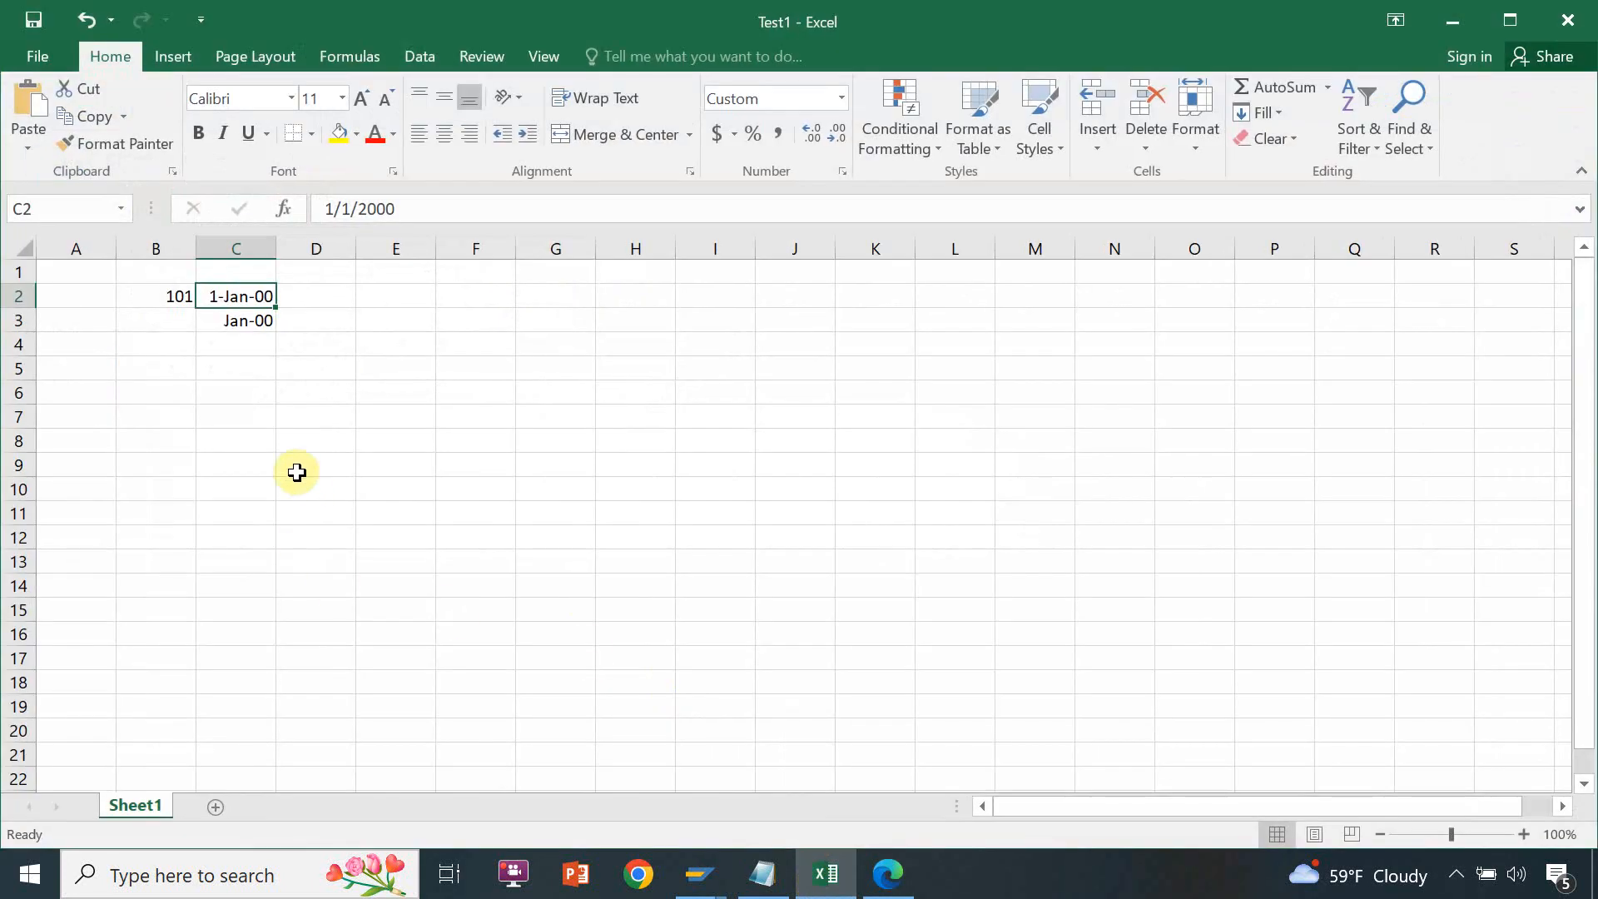
click(237, 420)
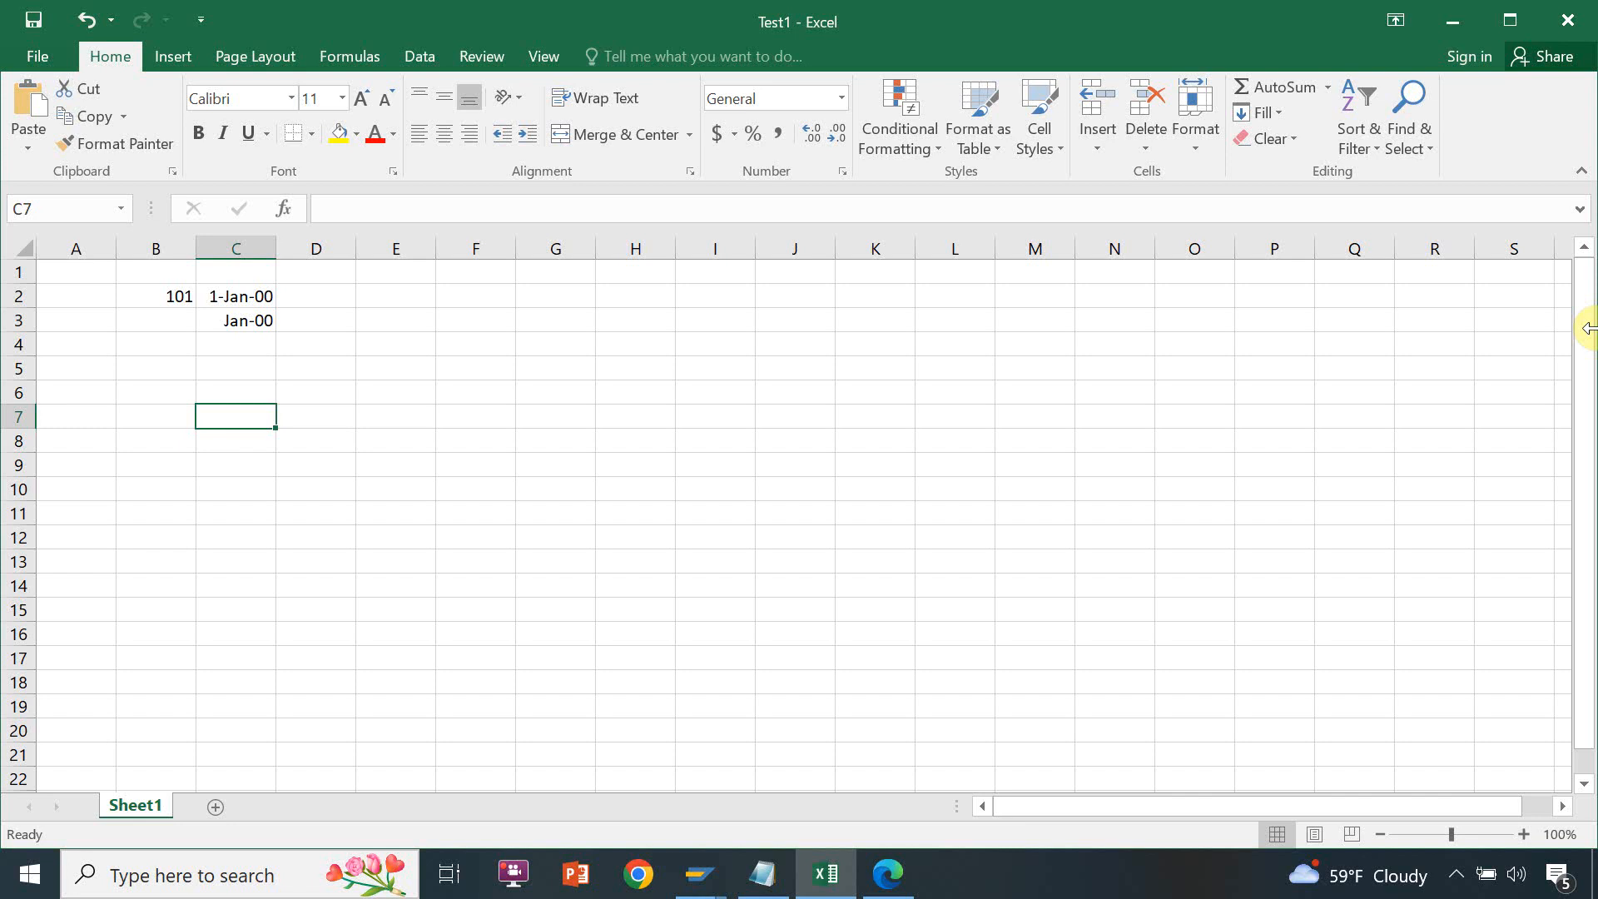
text(J)
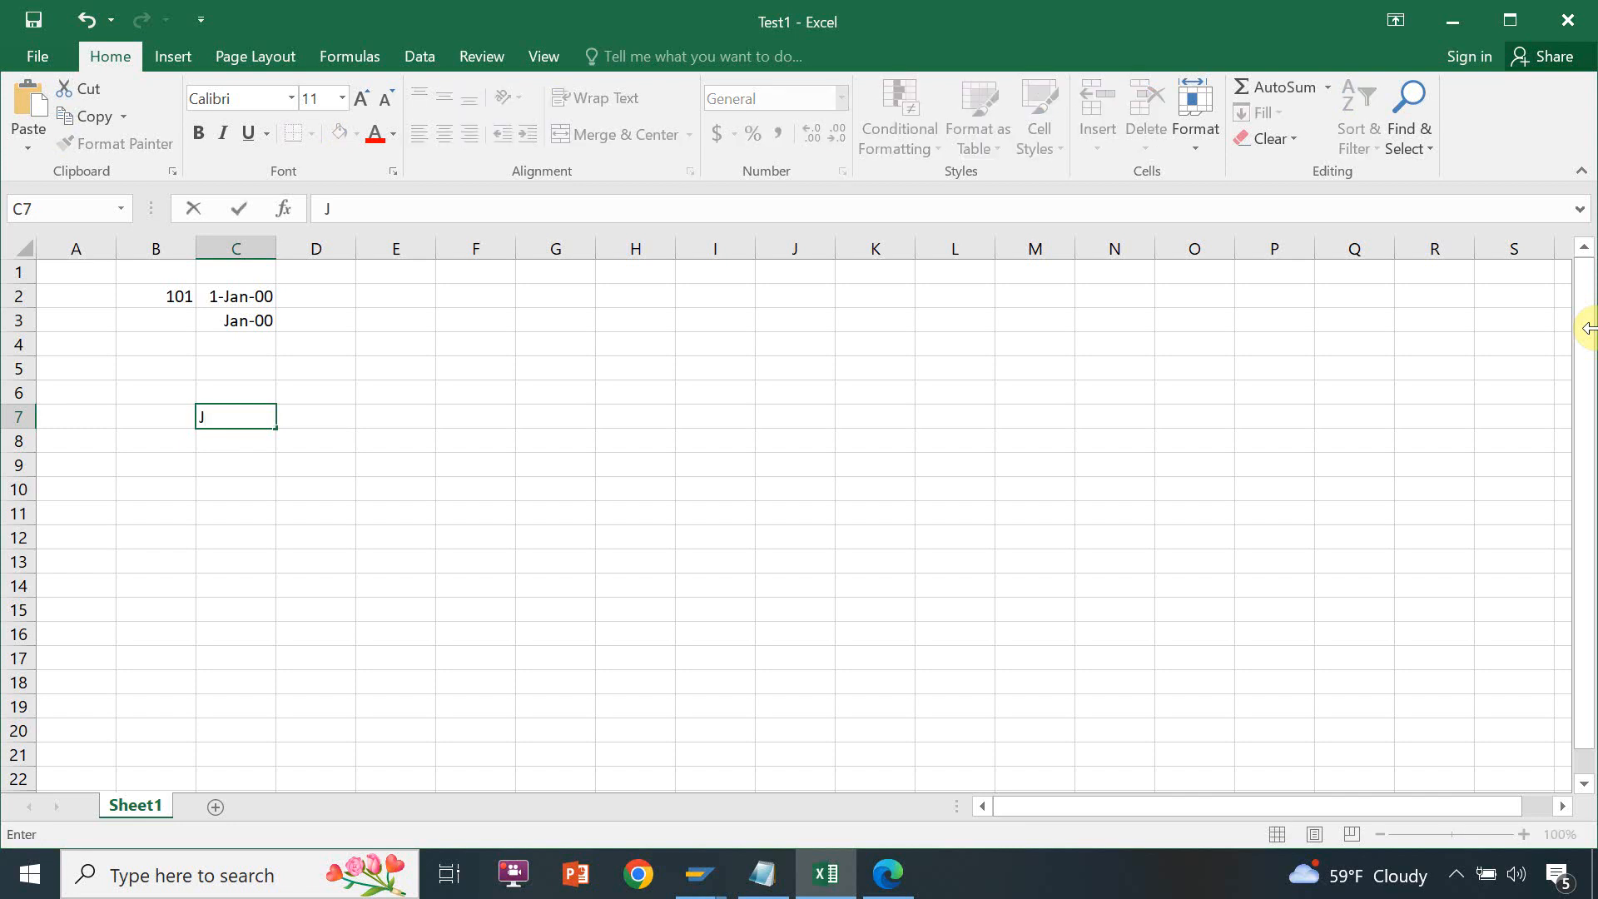
text(an-19)
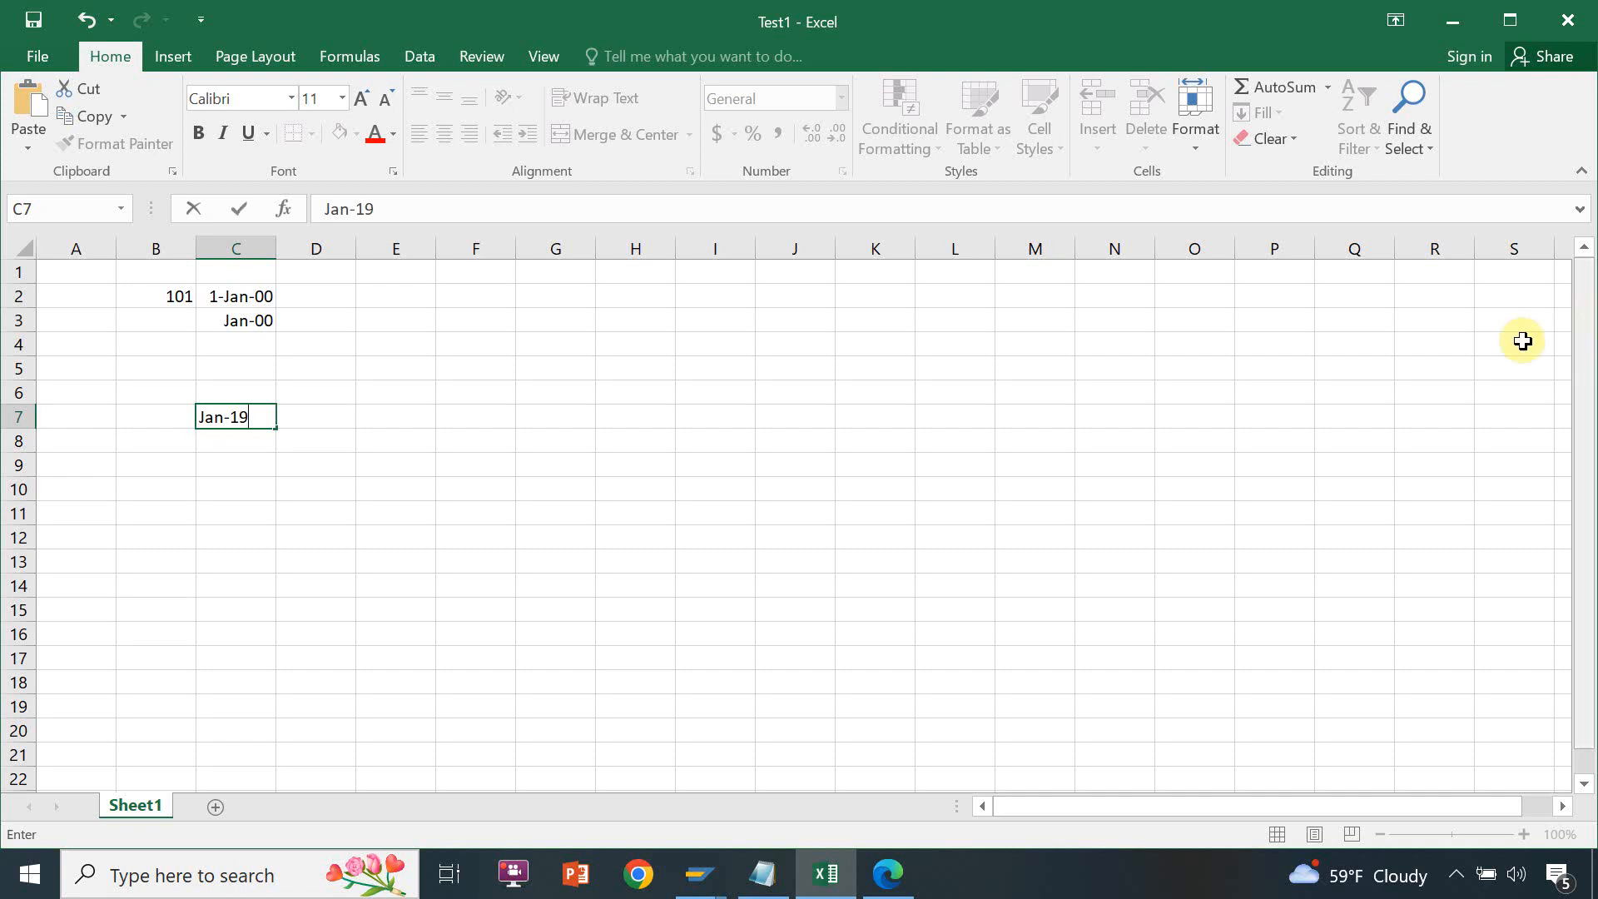
click(242, 439)
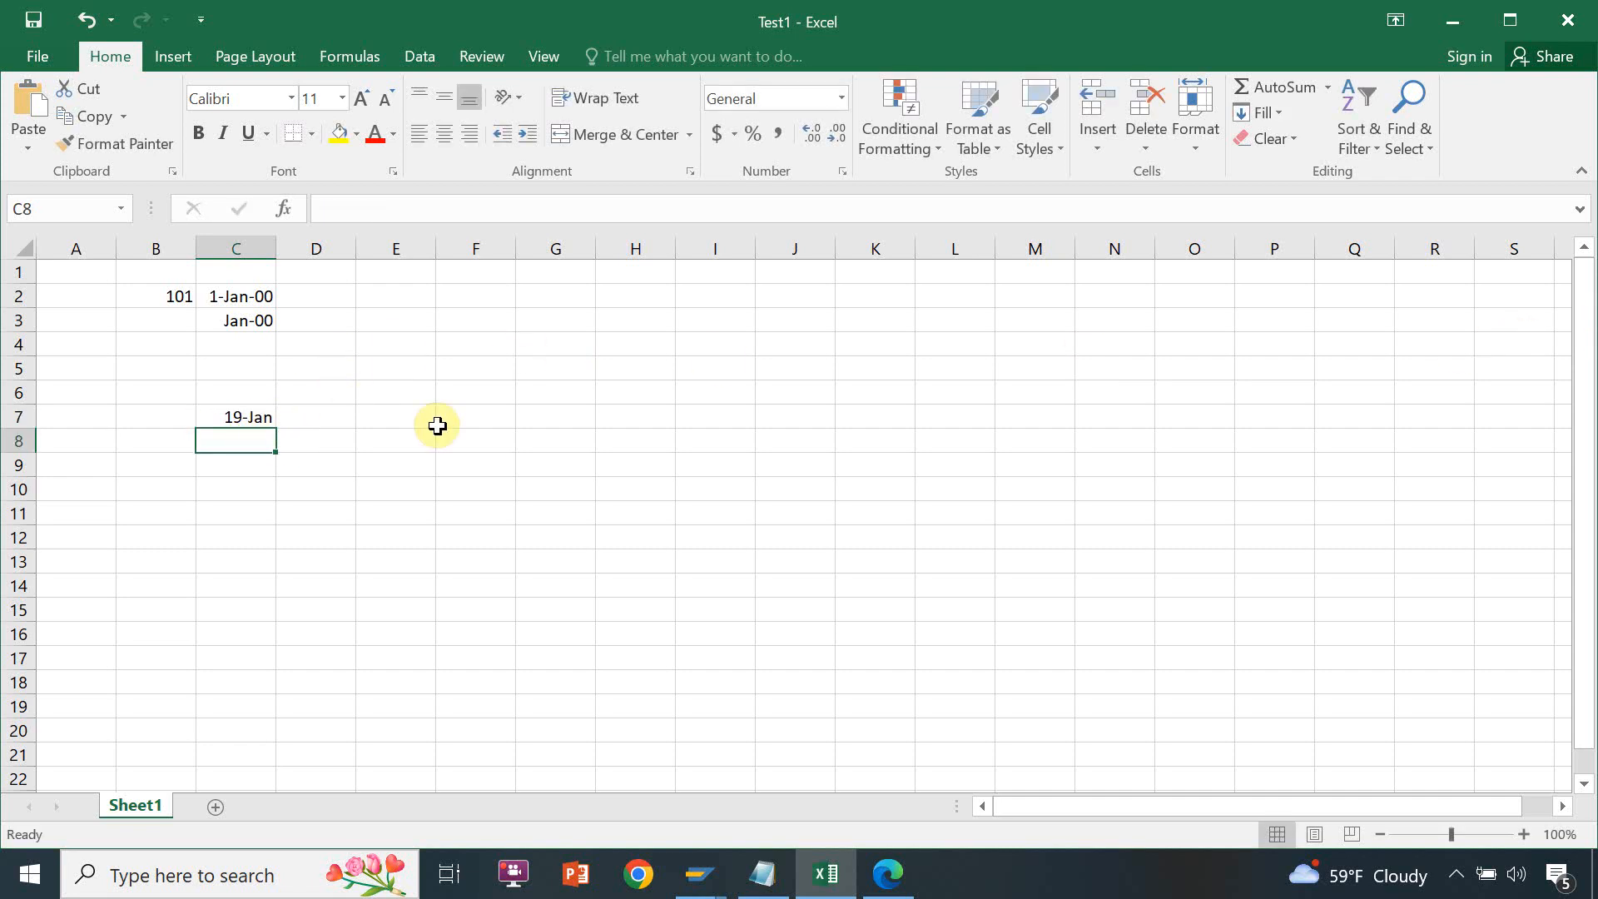
Enter Feb-19 in cell C8 and Mar-19 in cell C9
text(Feb-)
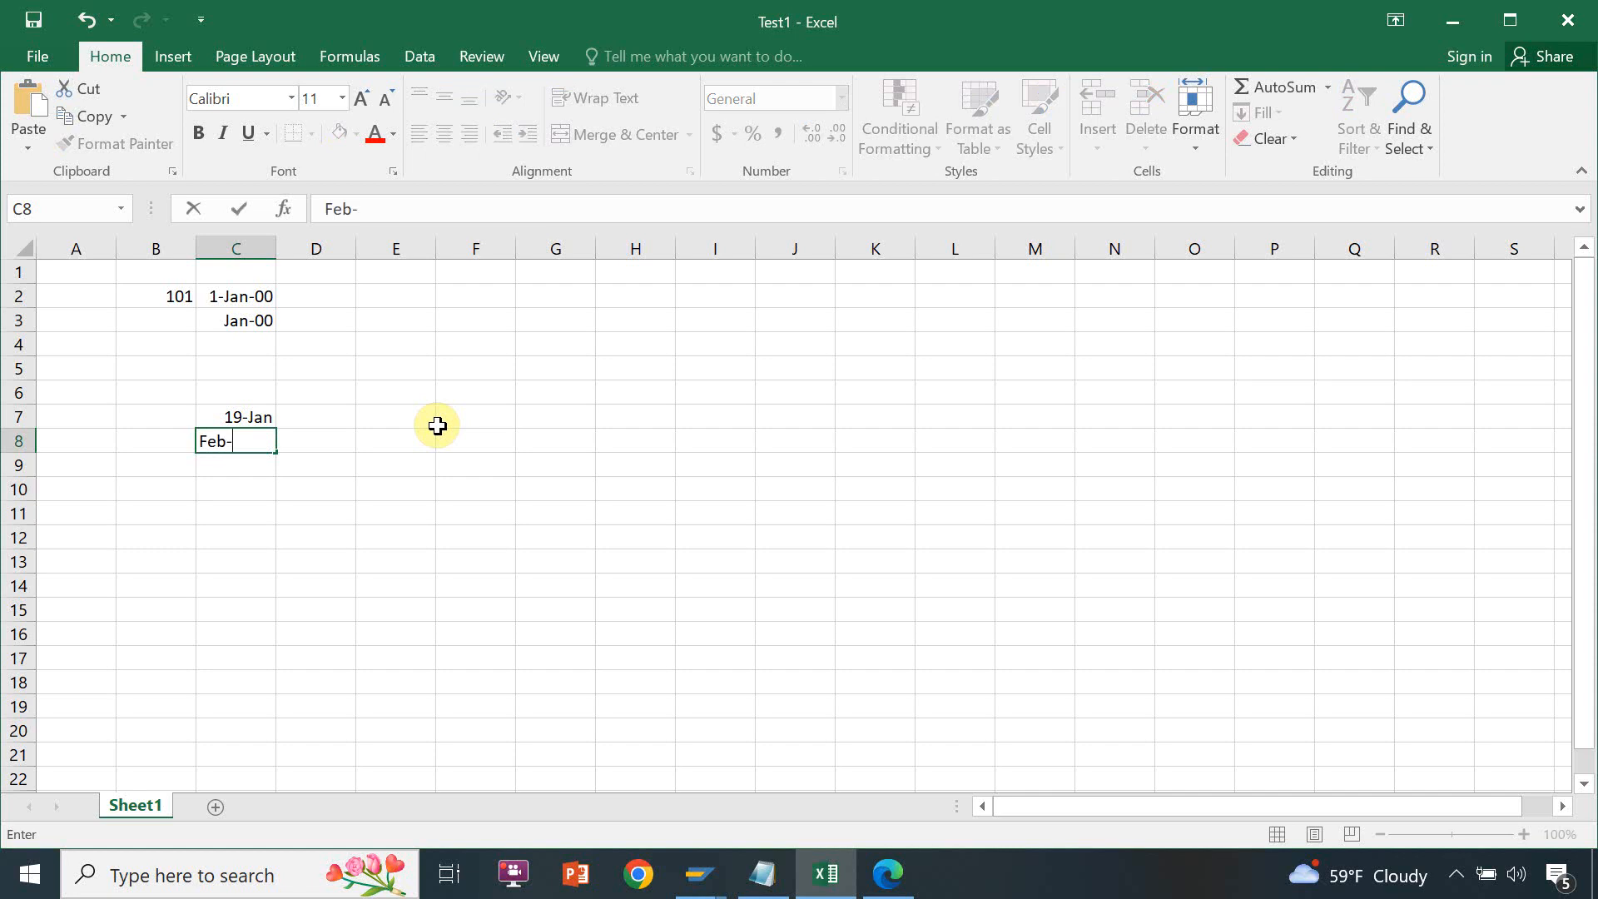
text(19)
key(Return)
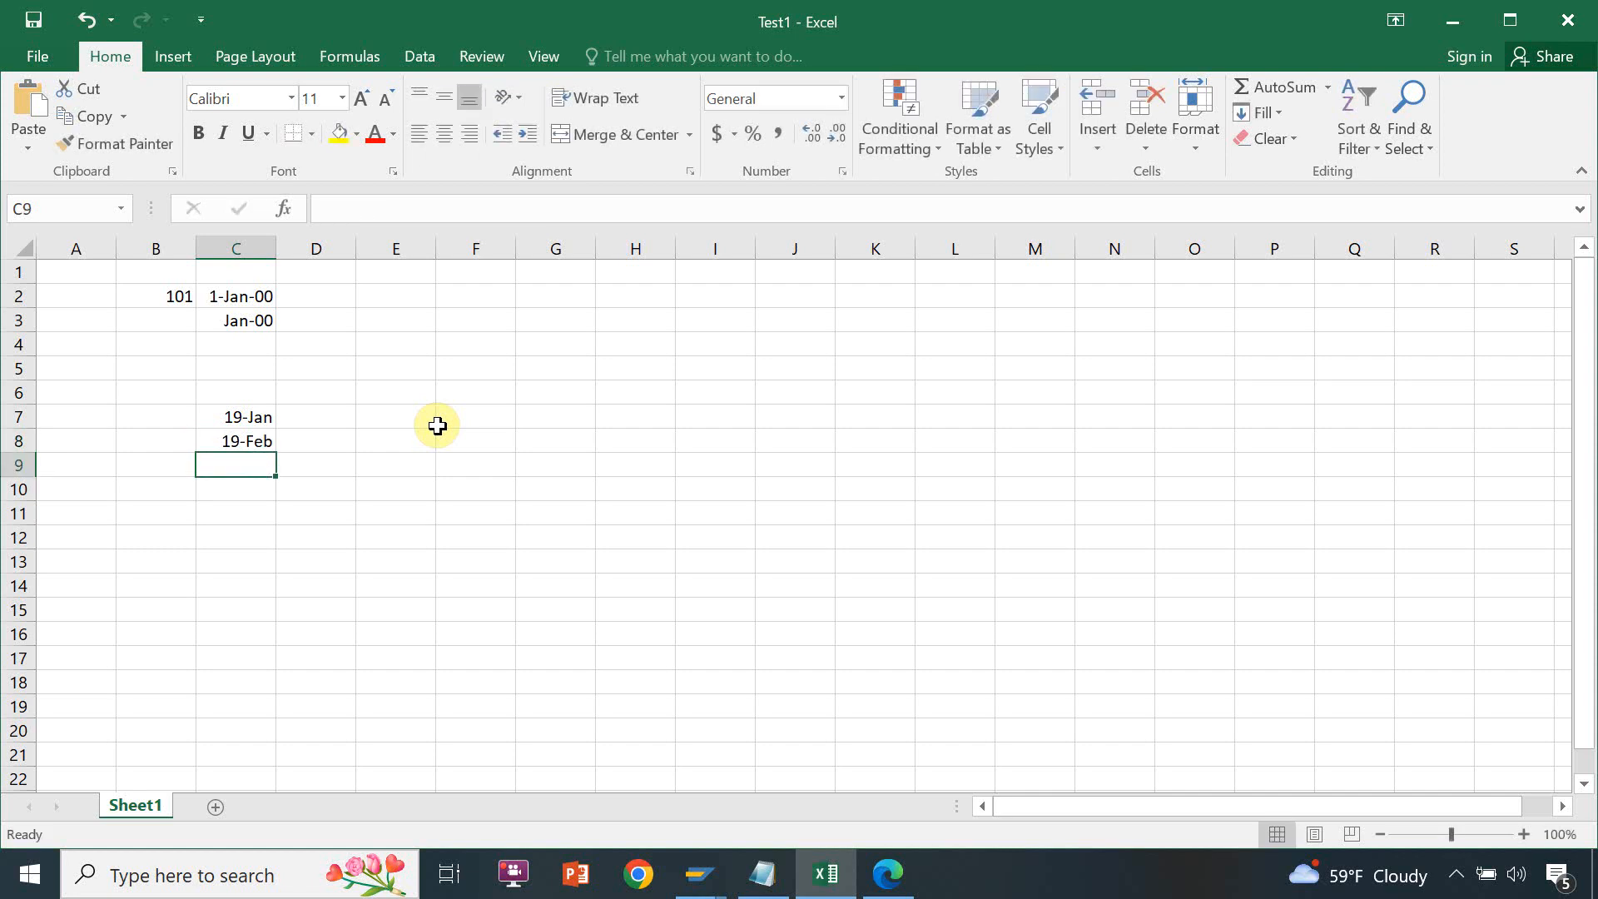
text(Dec-1)
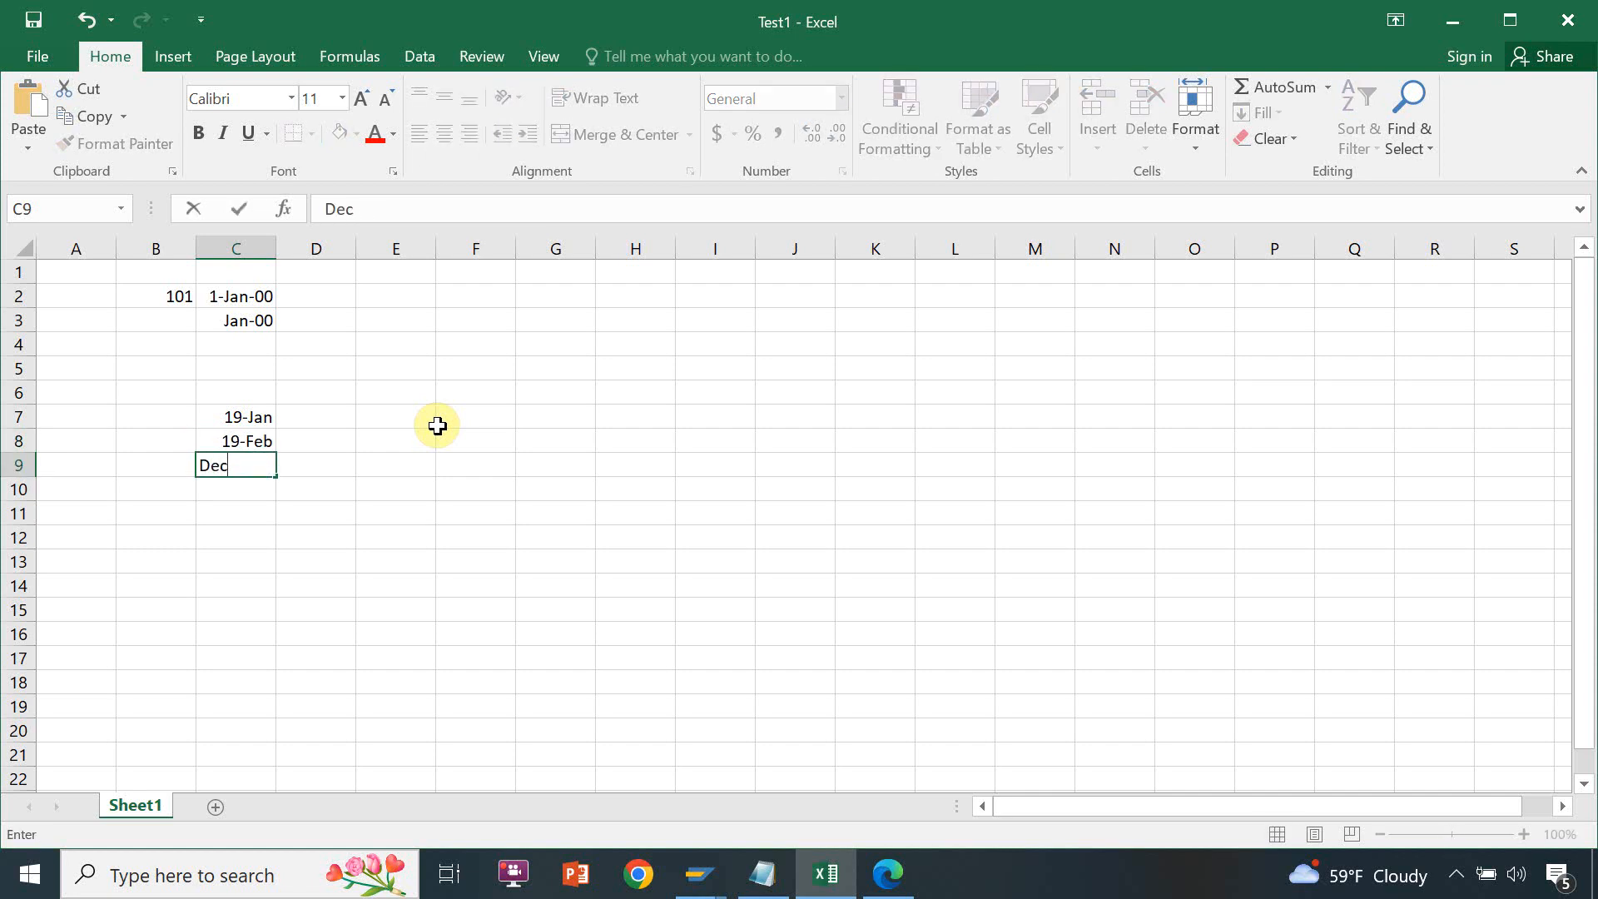
key(BackSpace)
key(BackSpace)
key(BackSpace)
key(BackSpace)
key(BackSpace)
text(Mar-19)
key(Tab)
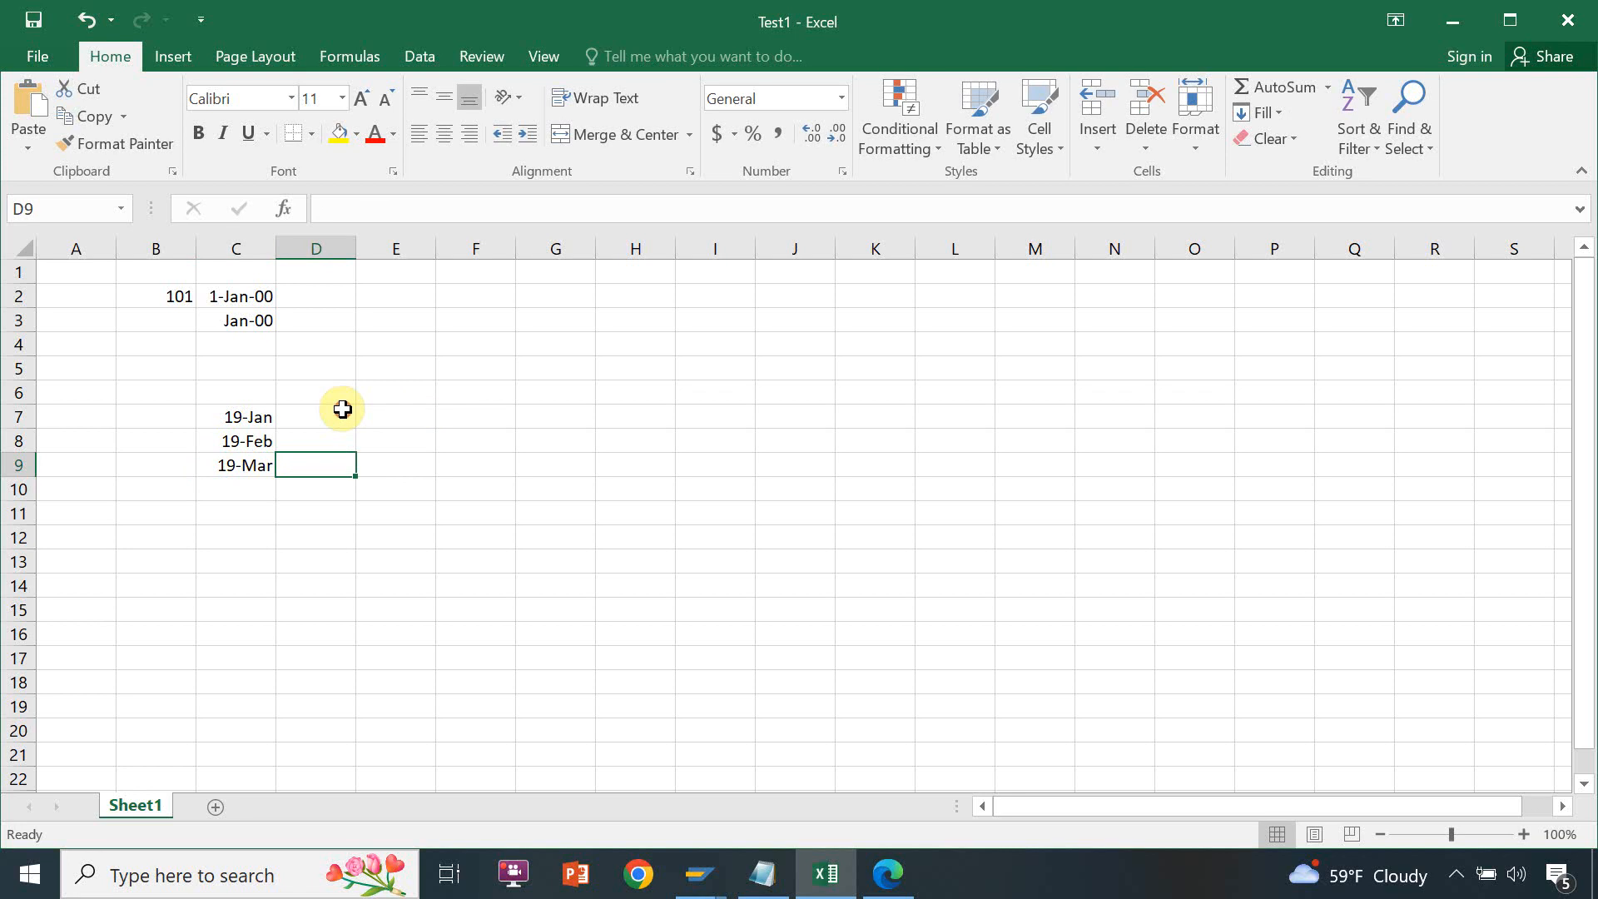
Enter the date 01-jan-2019 in cell D7, beside the January entry
click(342, 408)
text(01-jan-)
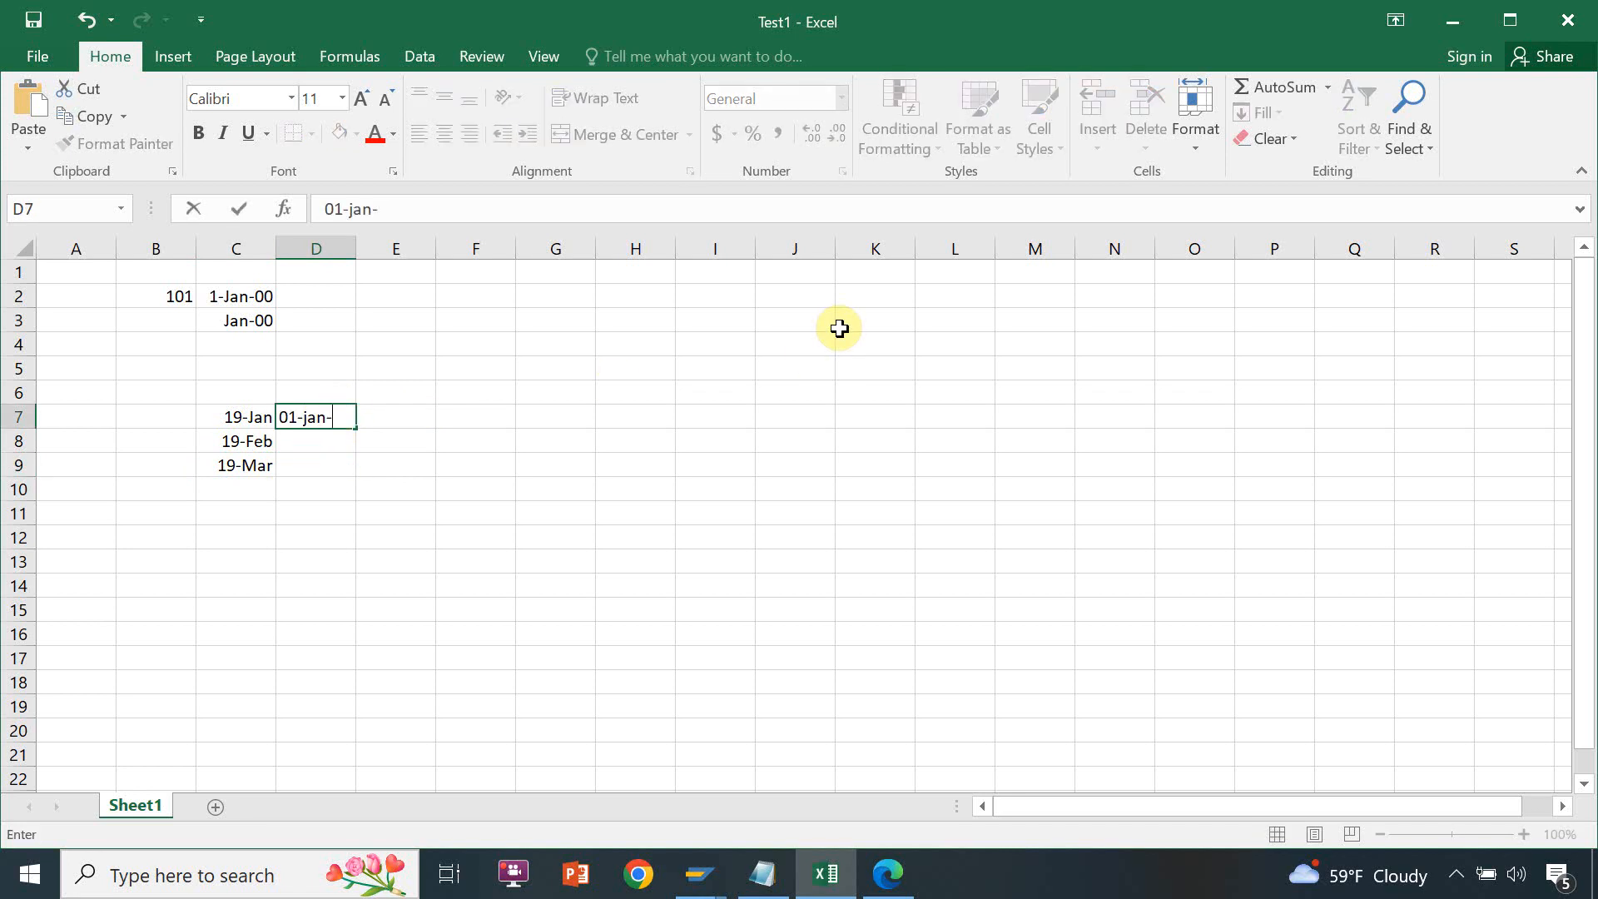
text(2019)
key(Return)
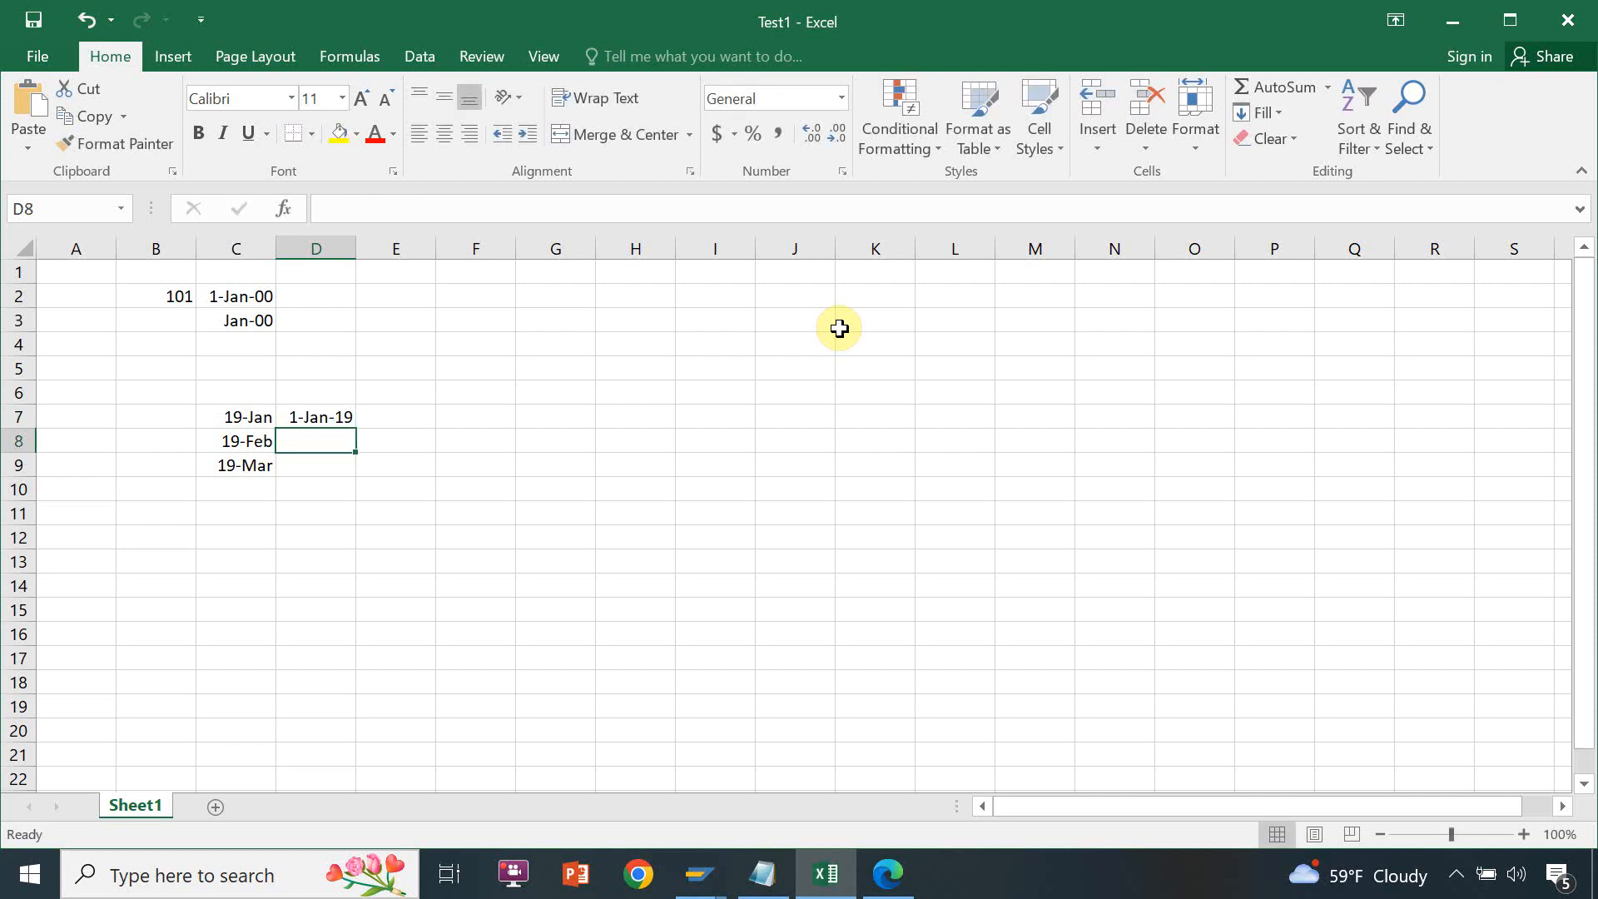
Enter 01-Feb-2019 in cell D8 and 01-Mar-19 in cell D9
text(01-F)
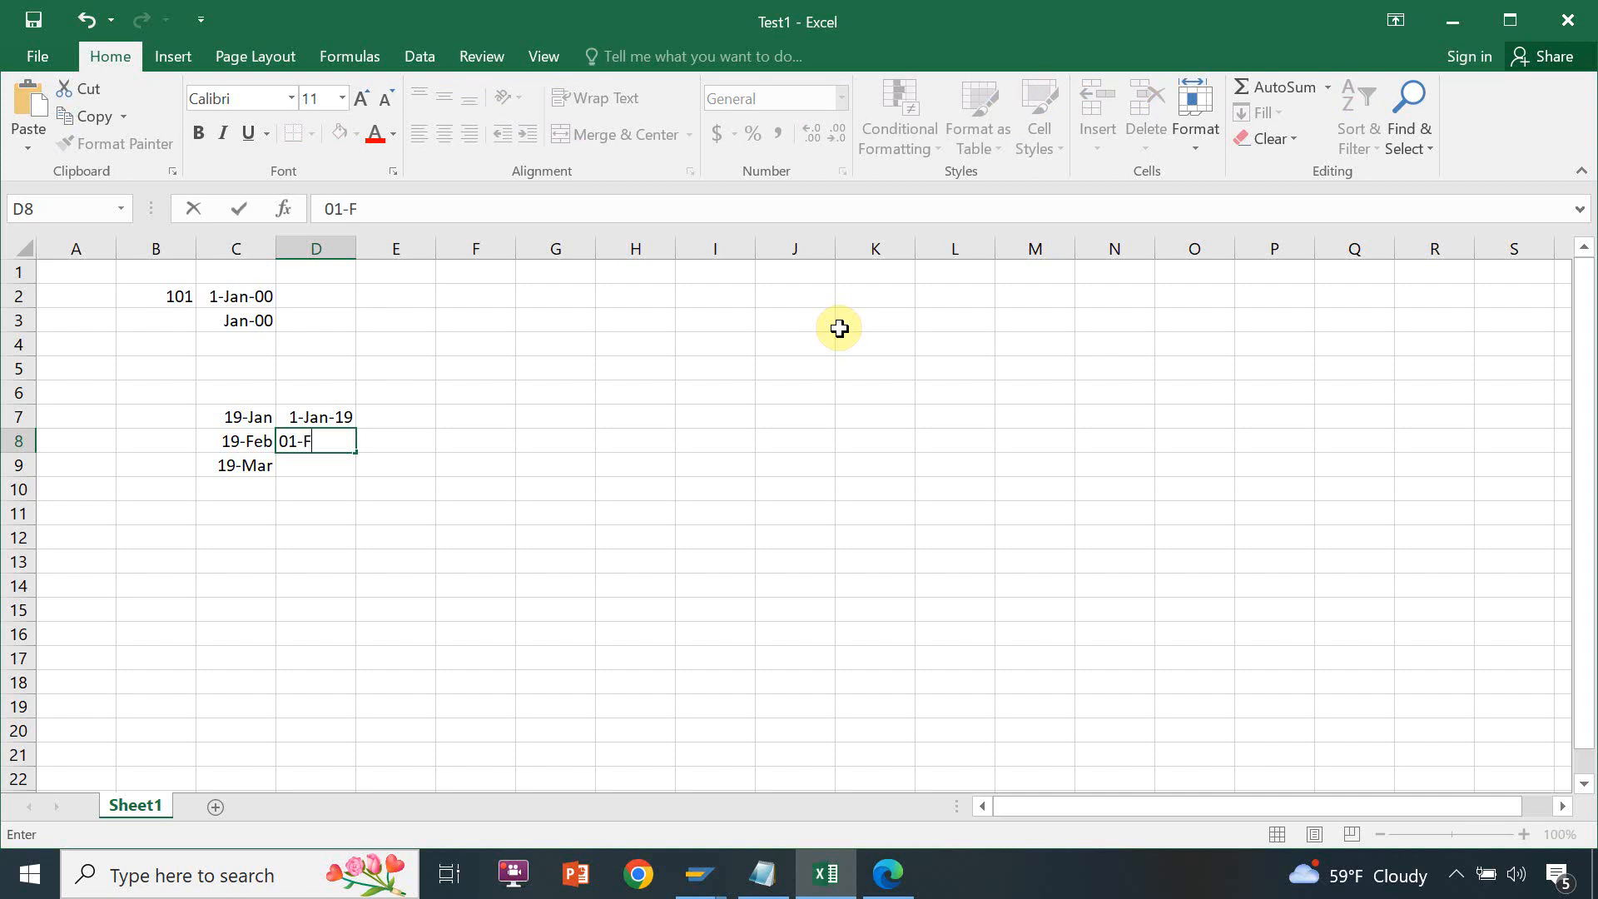
text(eb-2019)
key(Return)
text(01-Mar-19)
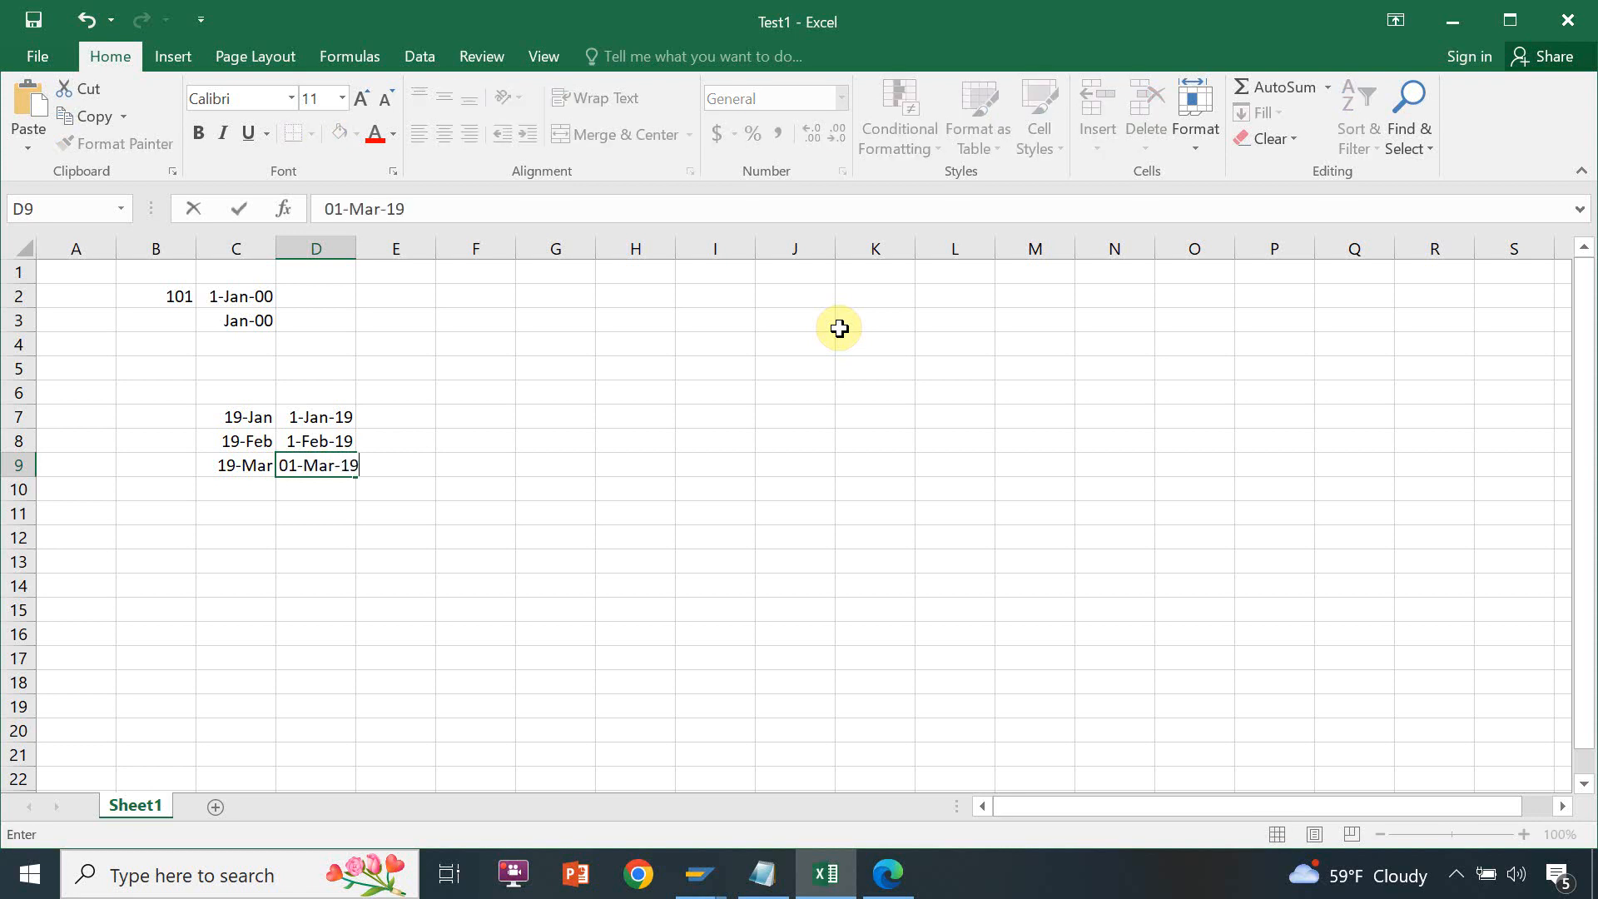
key(Tab)
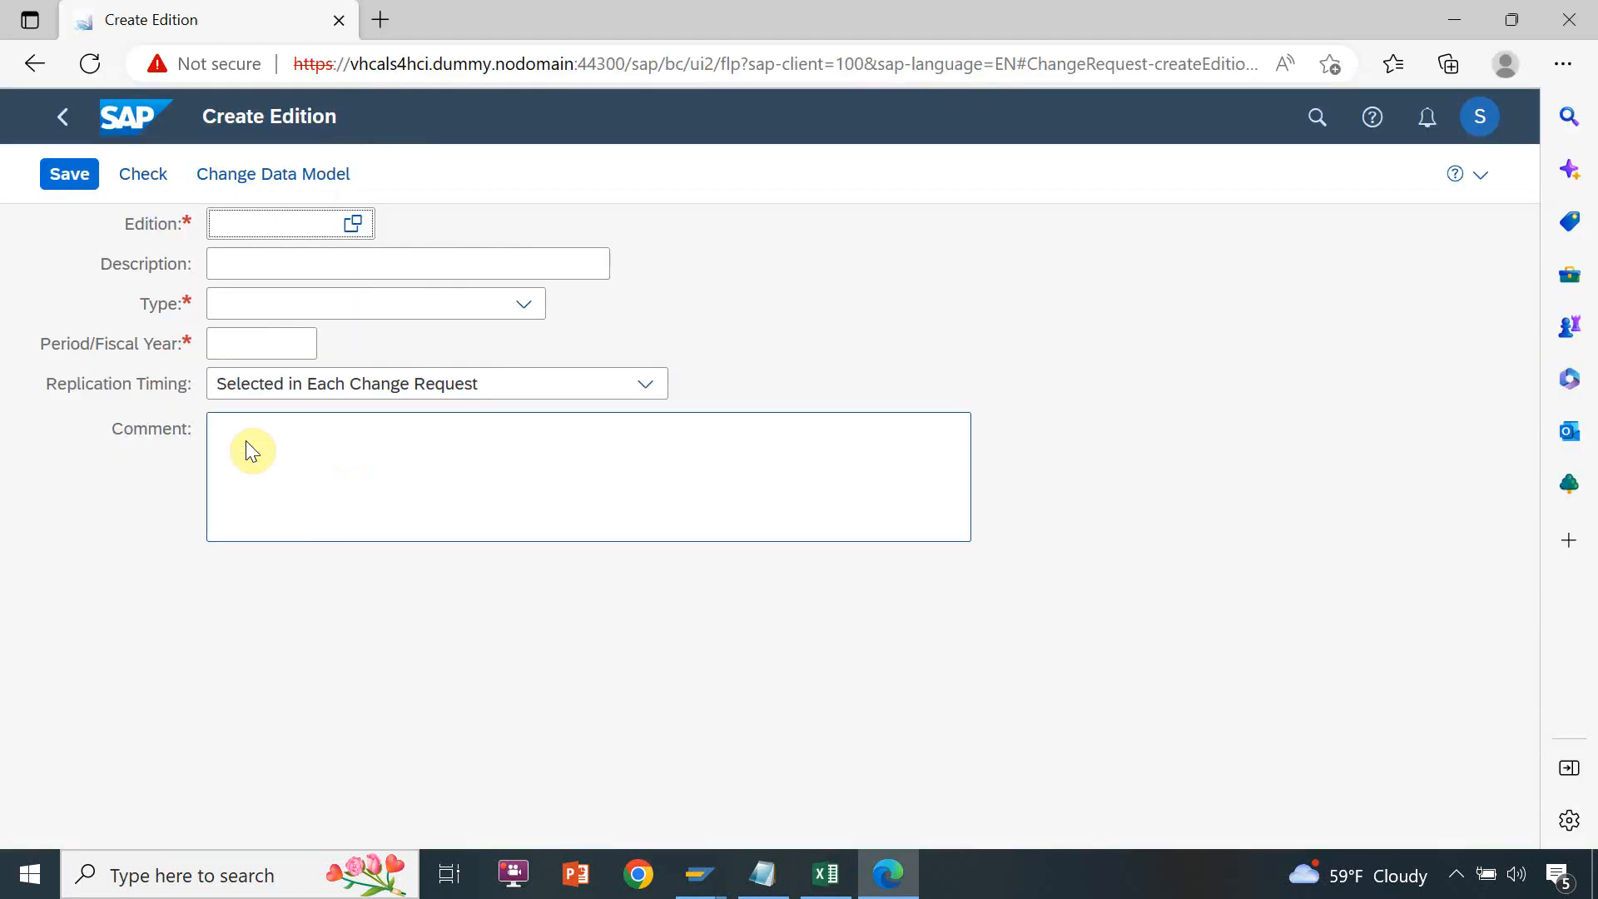
Look up the existing editions in the Create Edition app in the browser, and clear cell C7 in the Test1 Excel workbook
click(352, 225)
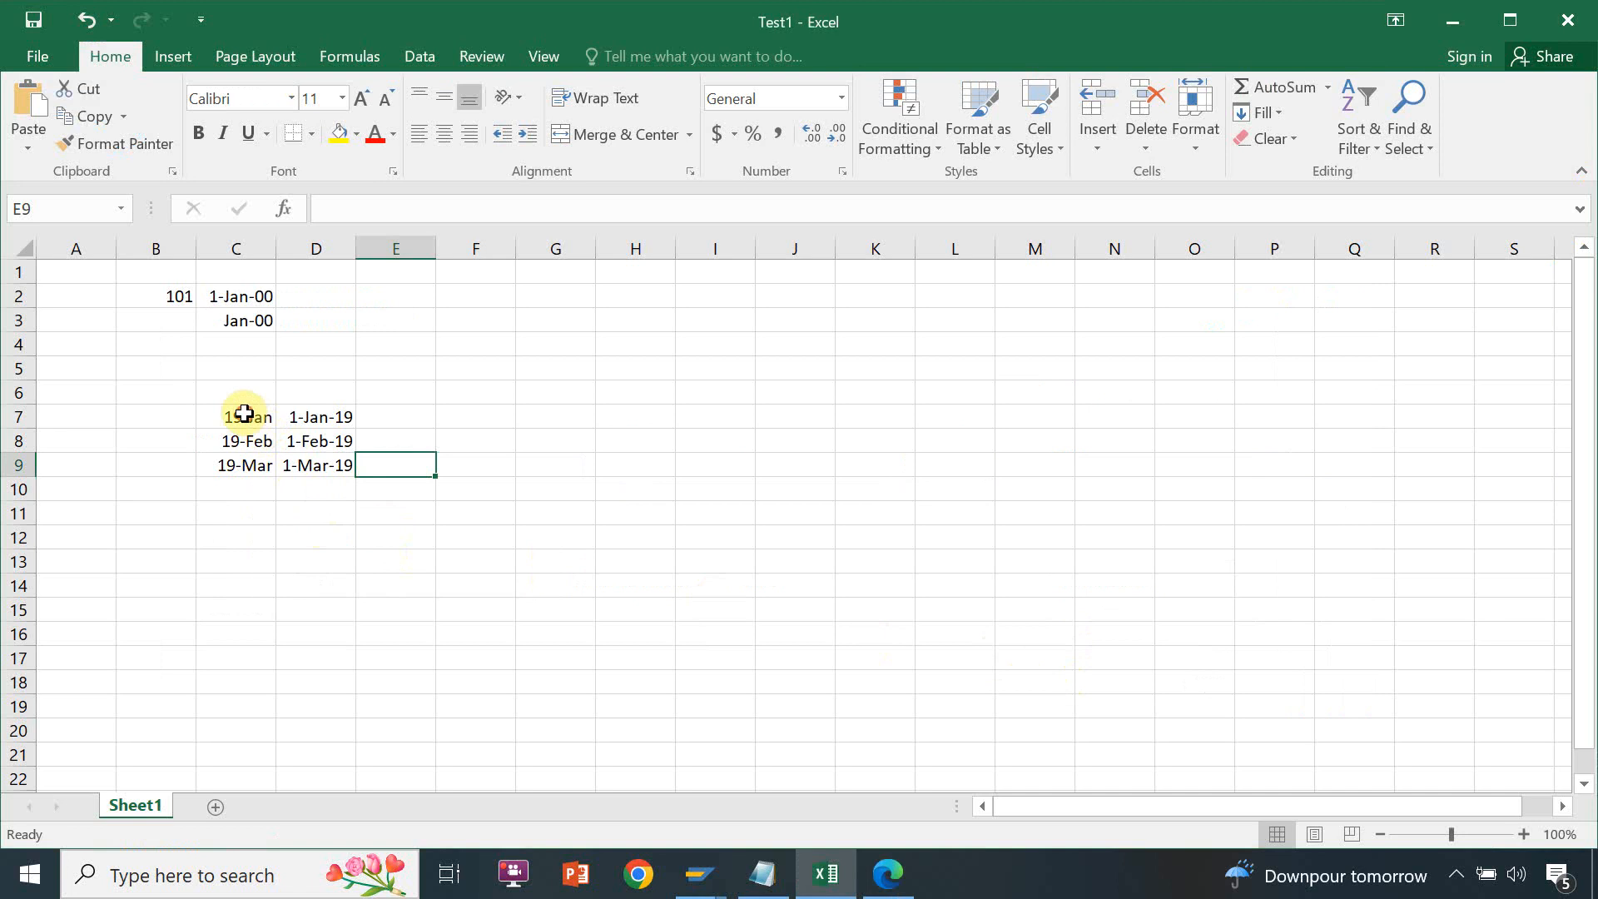
click(250, 416)
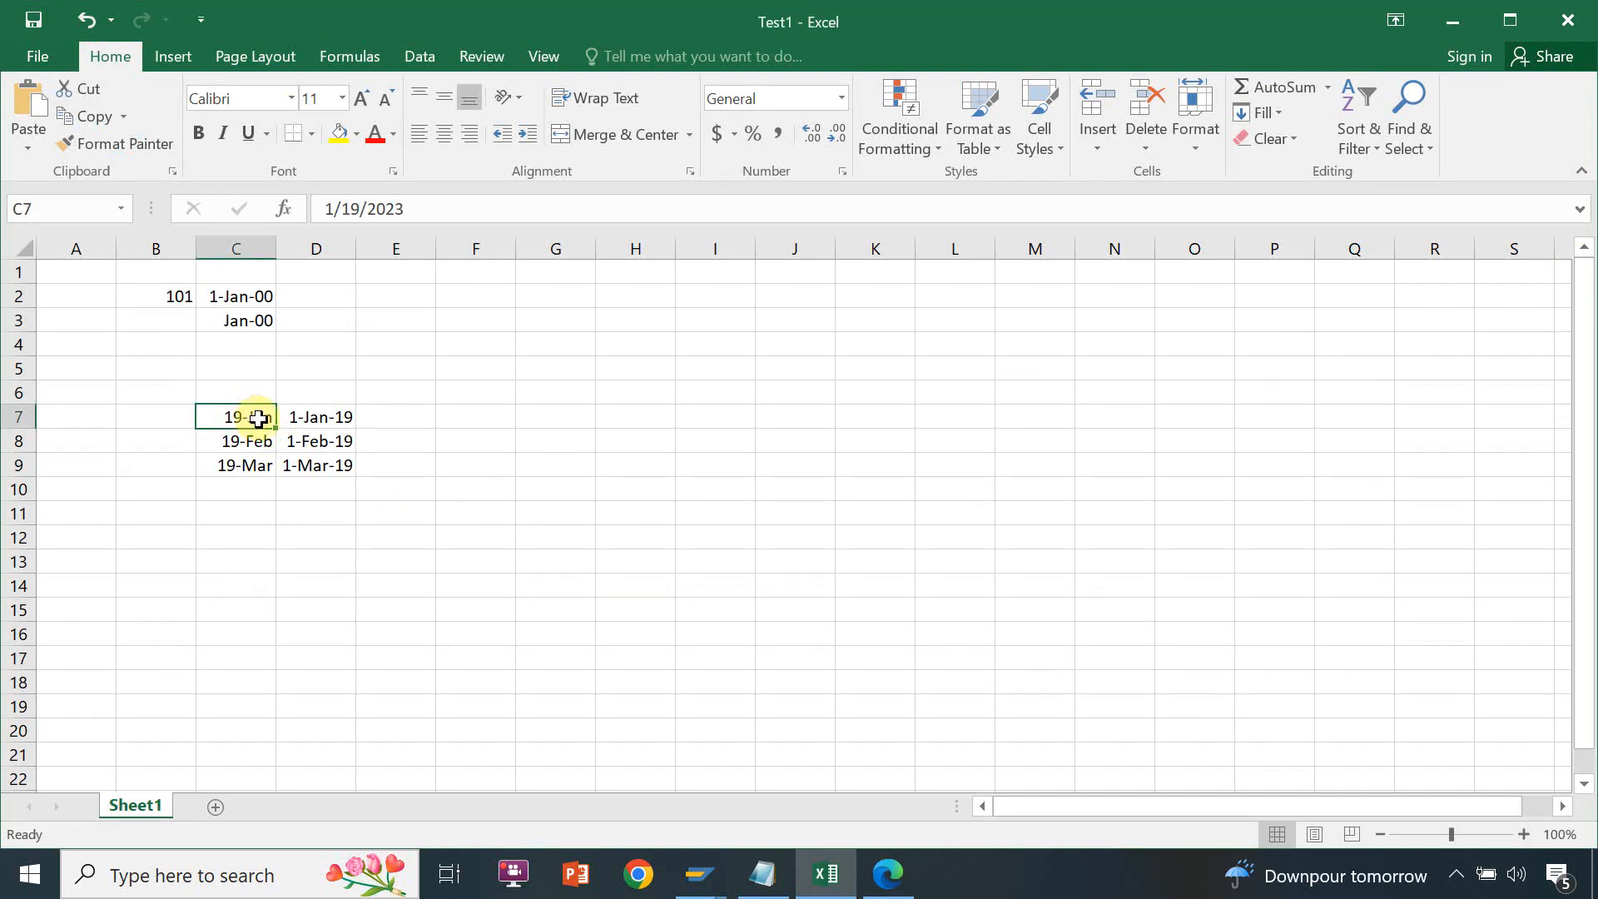
drag(252, 416, 304, 418)
key(BackSpace)
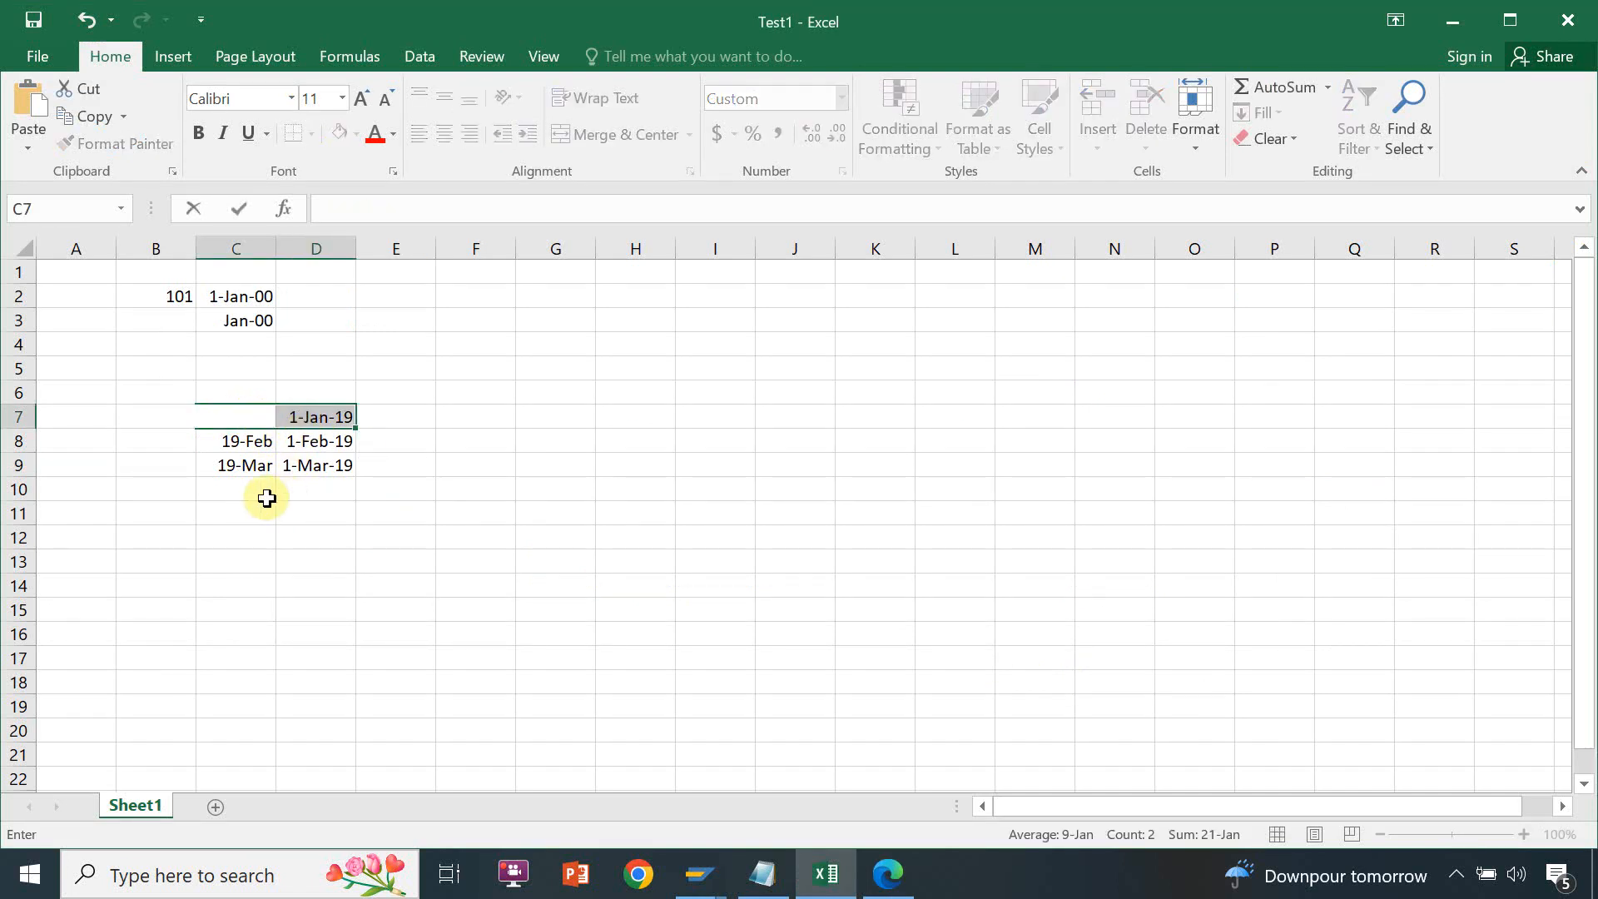
Enter Apr-19 in cell C10 and 01-Apr-19 in cell D10
click(246, 489)
text(A)
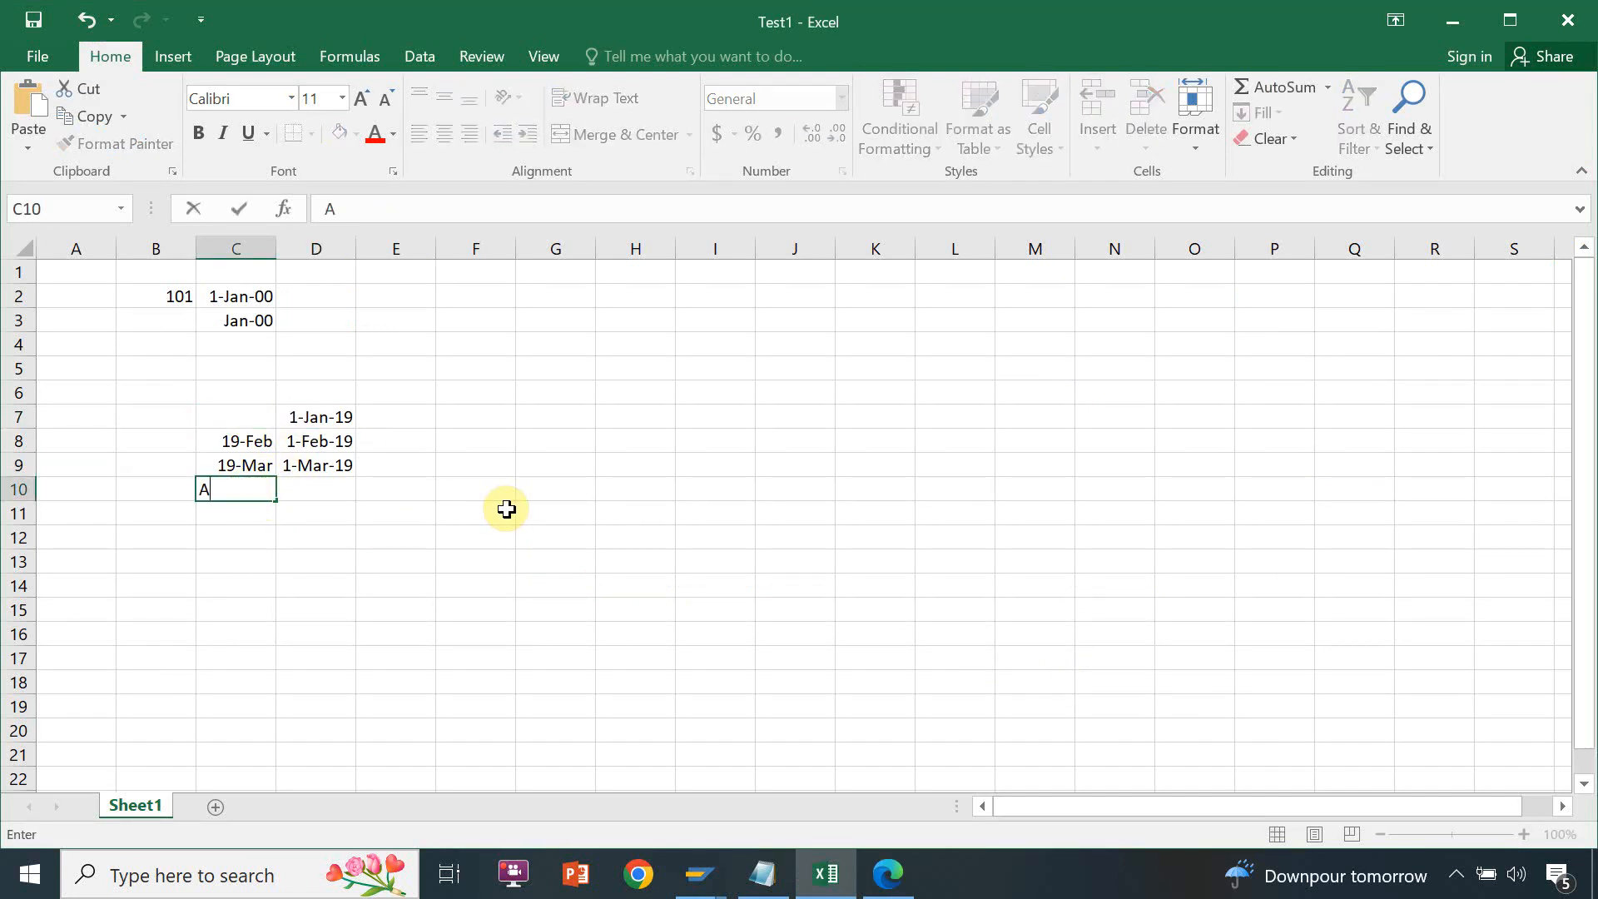
text(pr-19)
key(Tab)
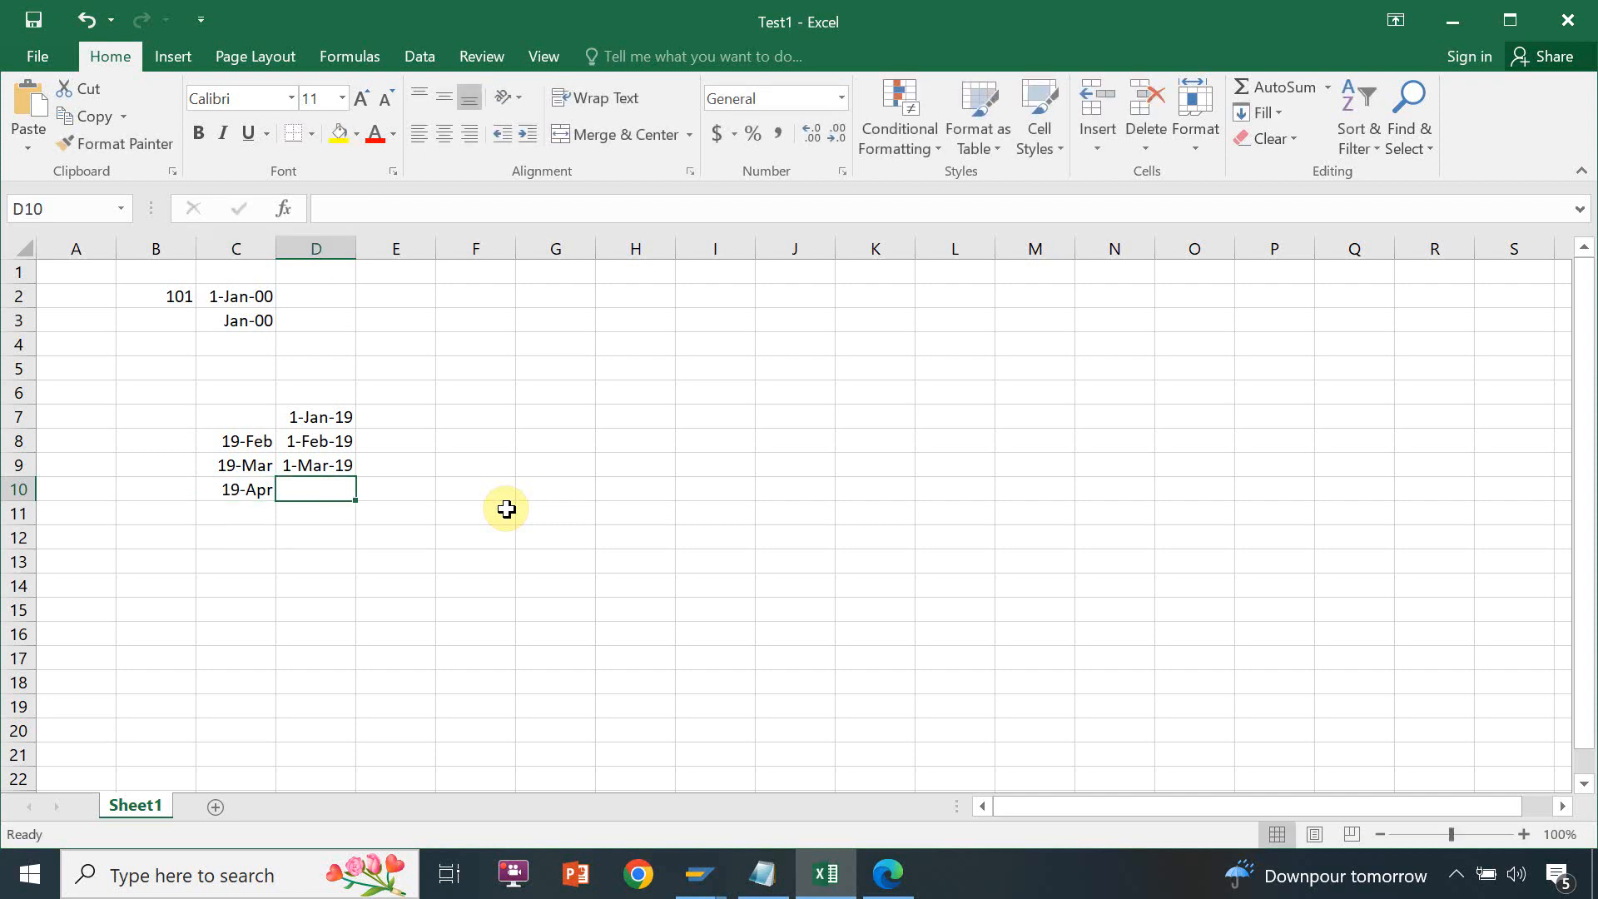
text(01-Apr)
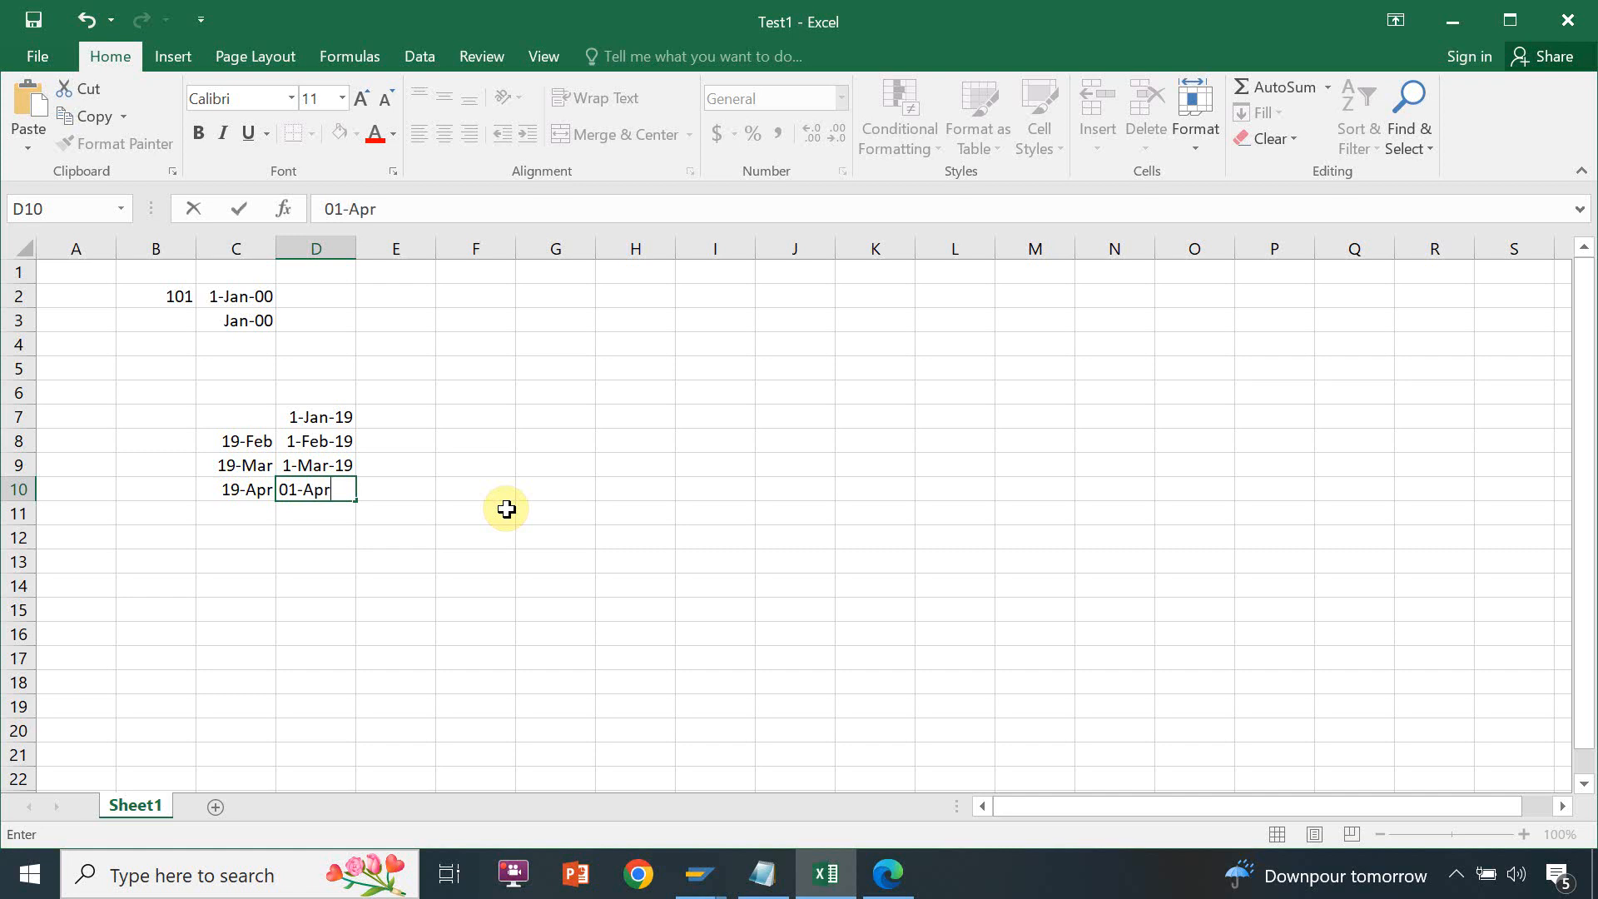
text(-19)
key(Tab)
Return to the Create Edition form in the browser, close the edition search and display the choices for the edition type
key(alt+Tab)
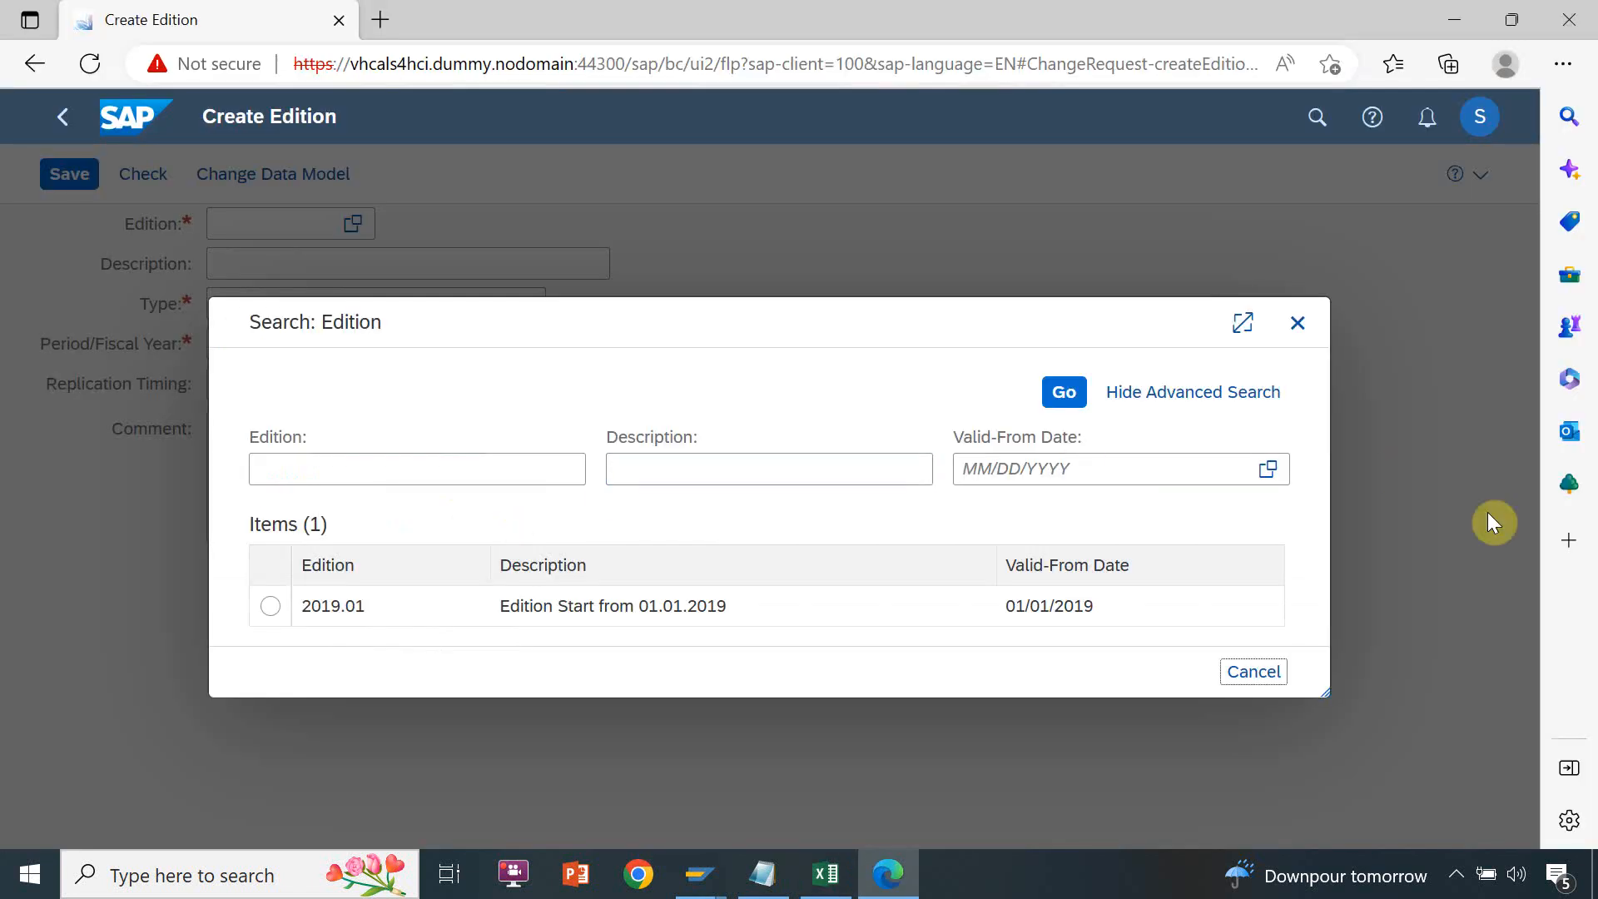
click(1284, 332)
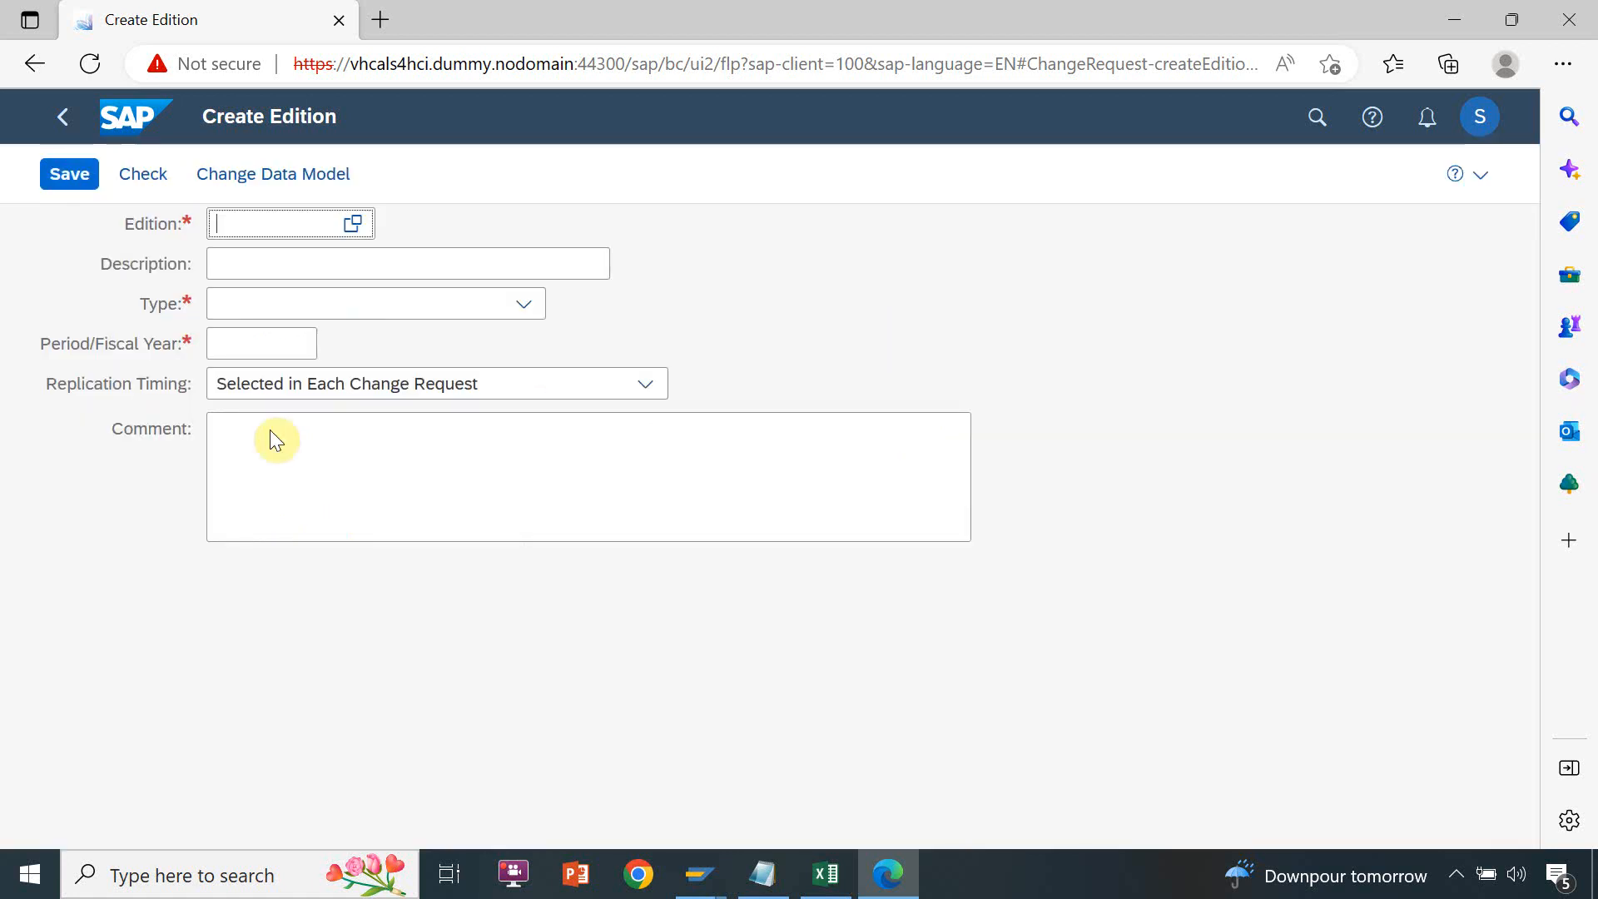
key(alt+Tab)
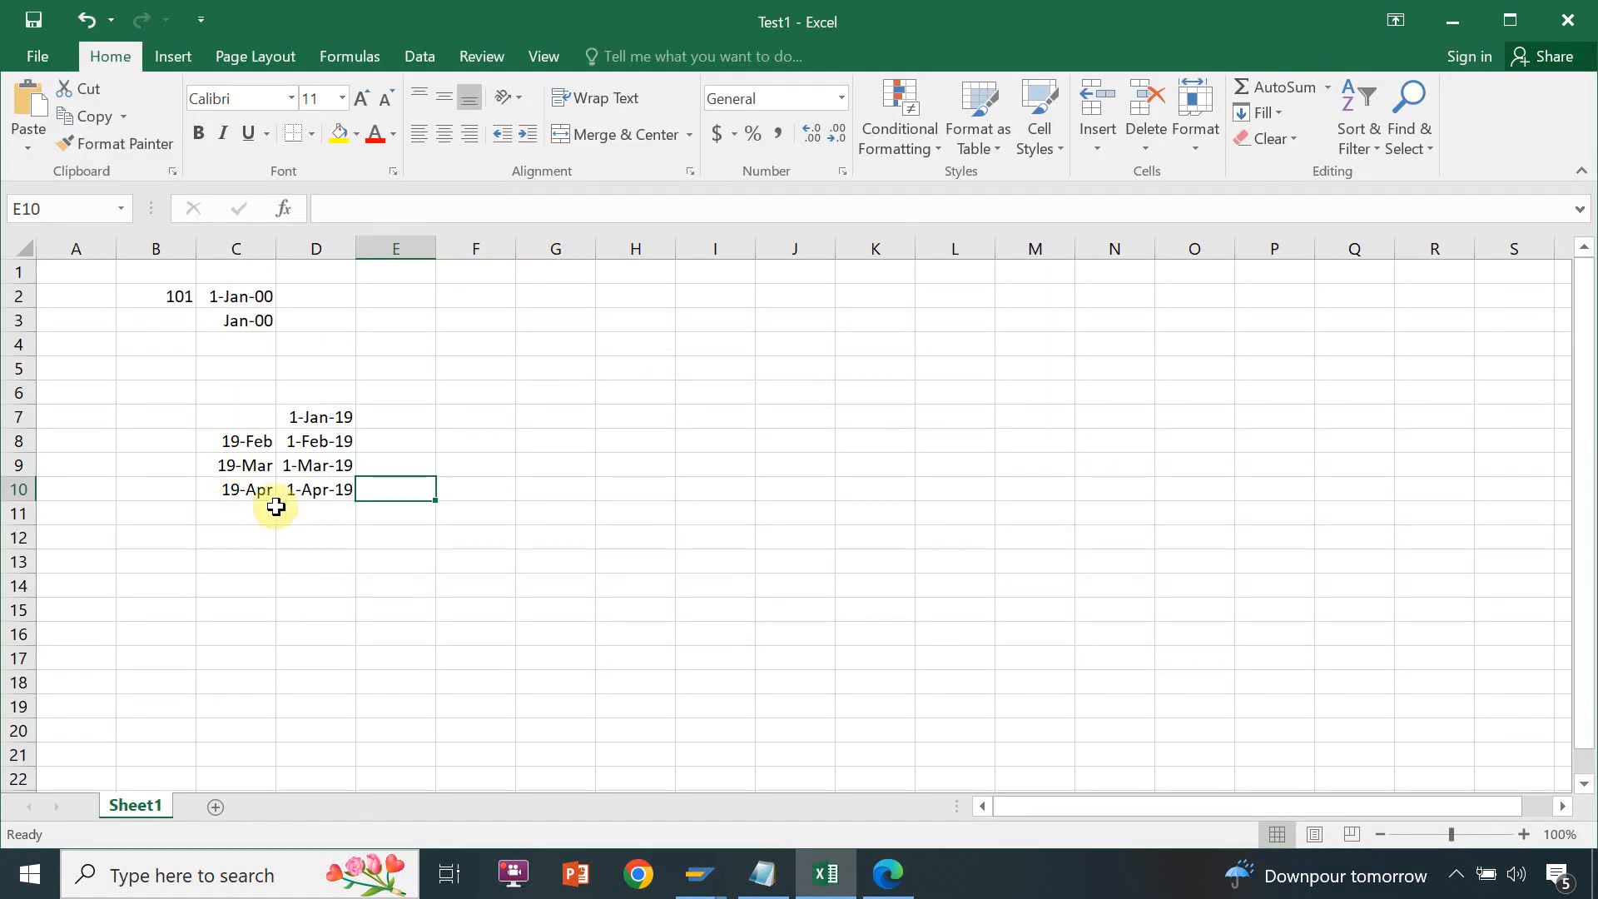
key(alt+Tab)
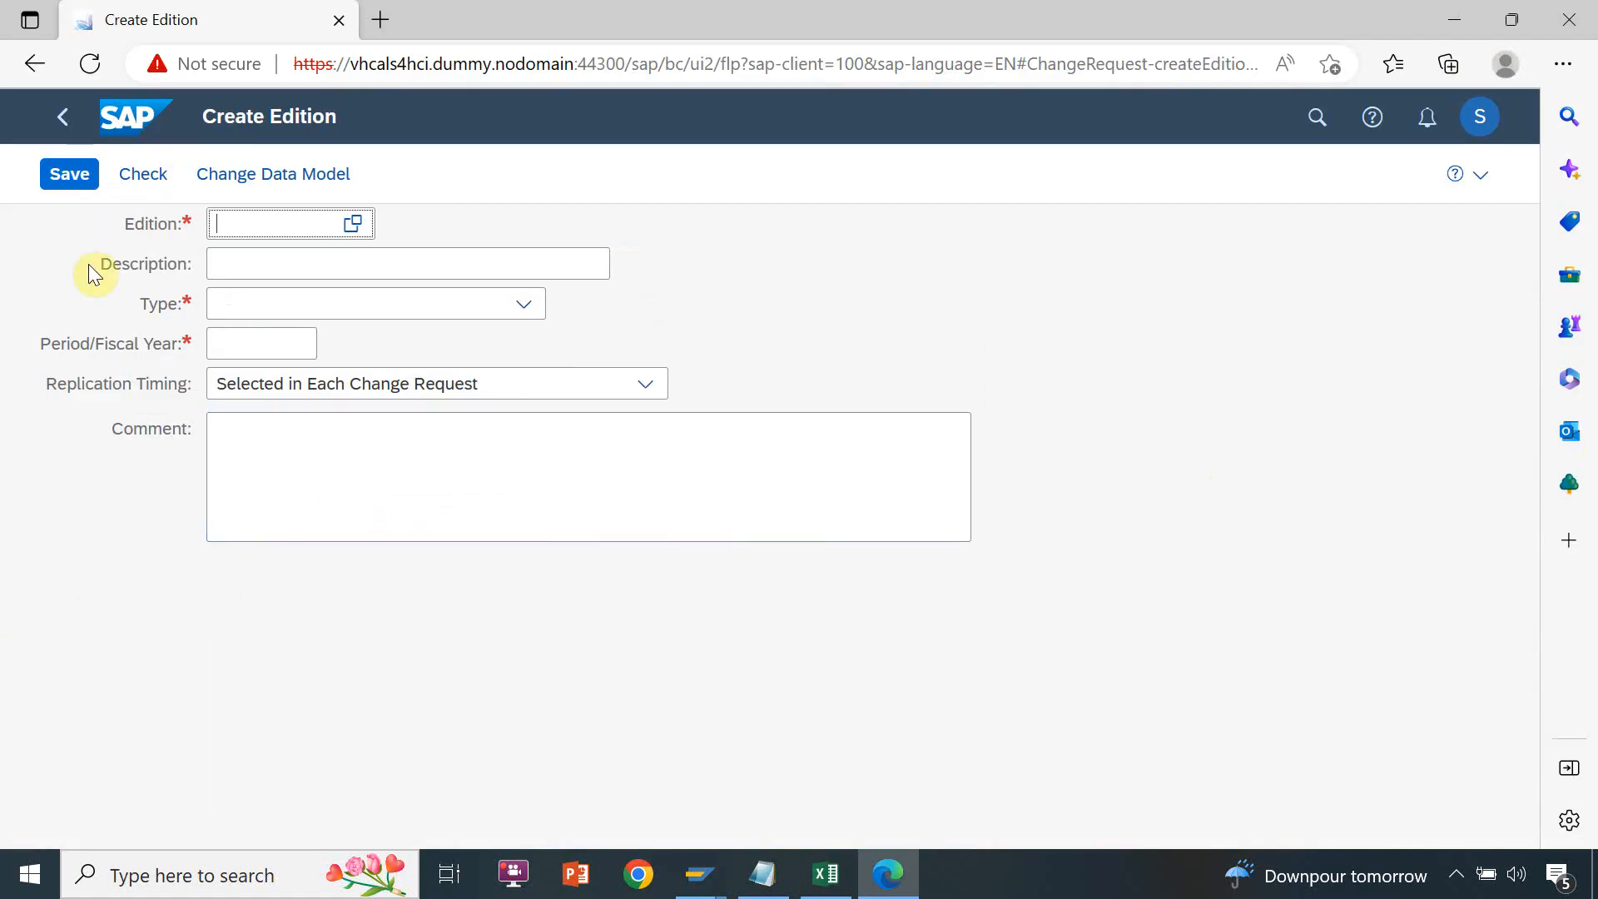
click(269, 263)
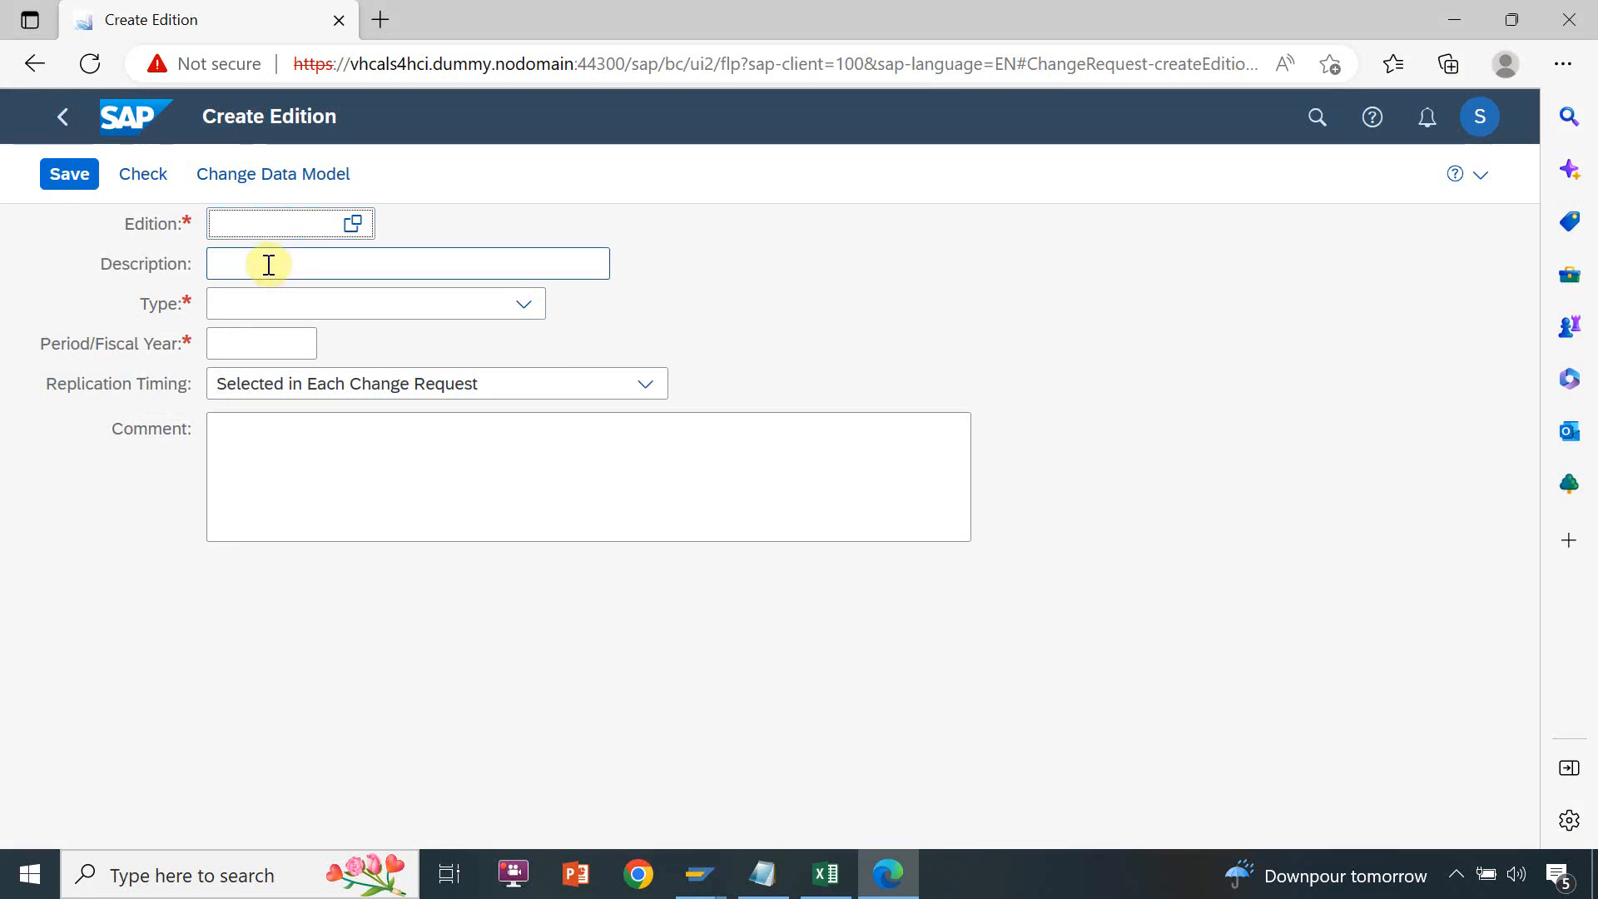
click(367, 310)
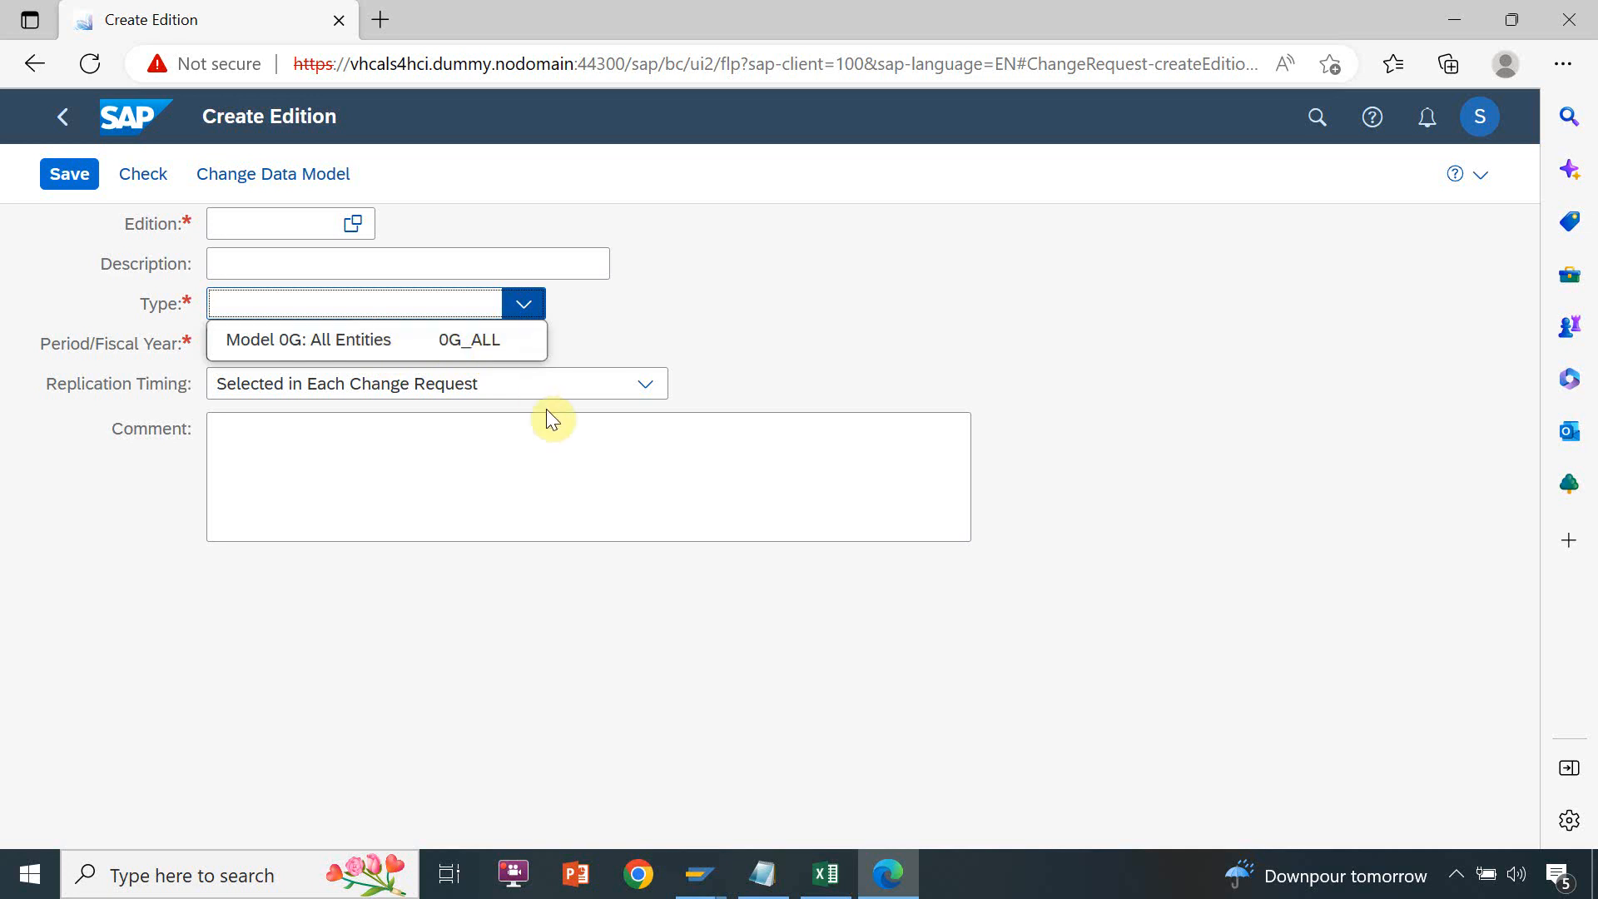
Switch to SAP GUI, go from the entity types back to the Edition Type overview and select the 0G_ALL entry
click(697, 882)
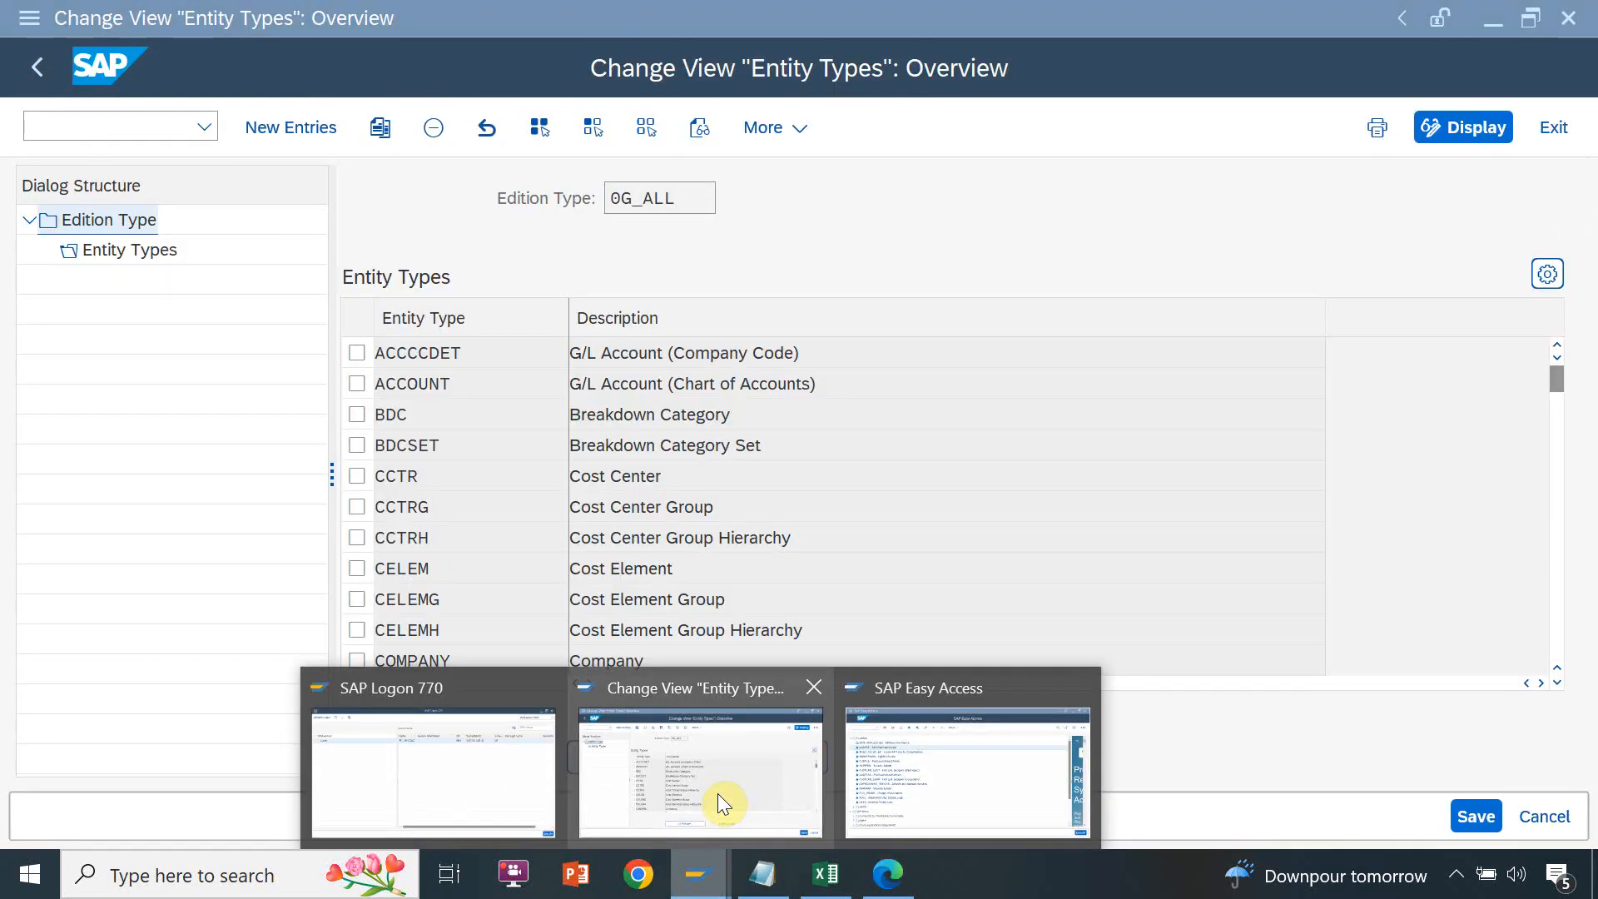
click(718, 792)
click(115, 223)
click(116, 223)
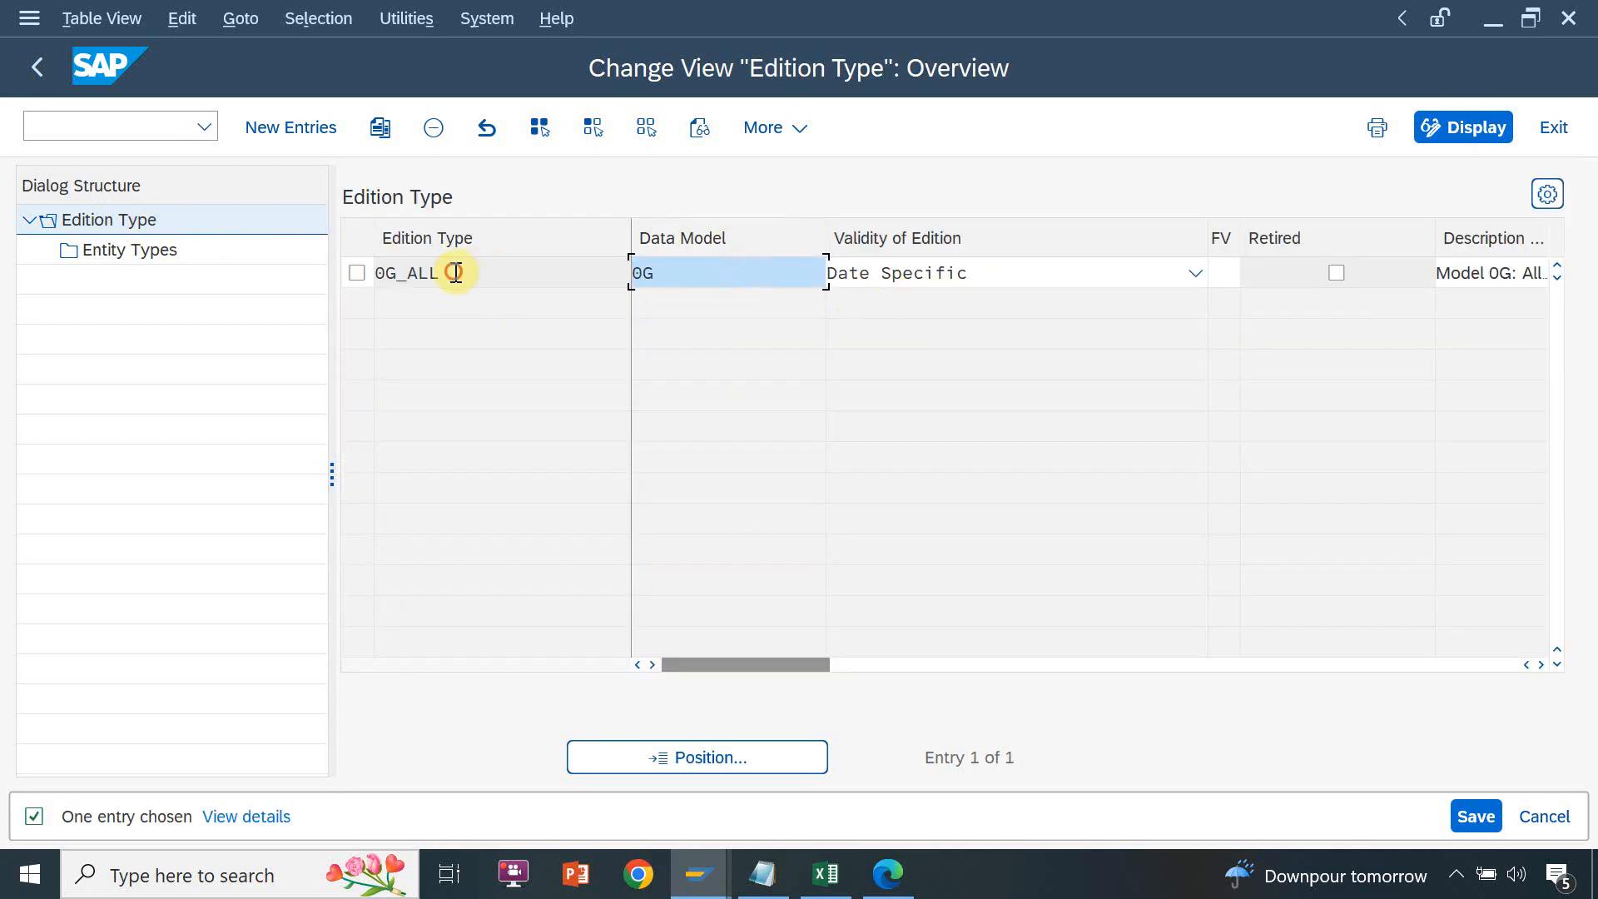
click(455, 272)
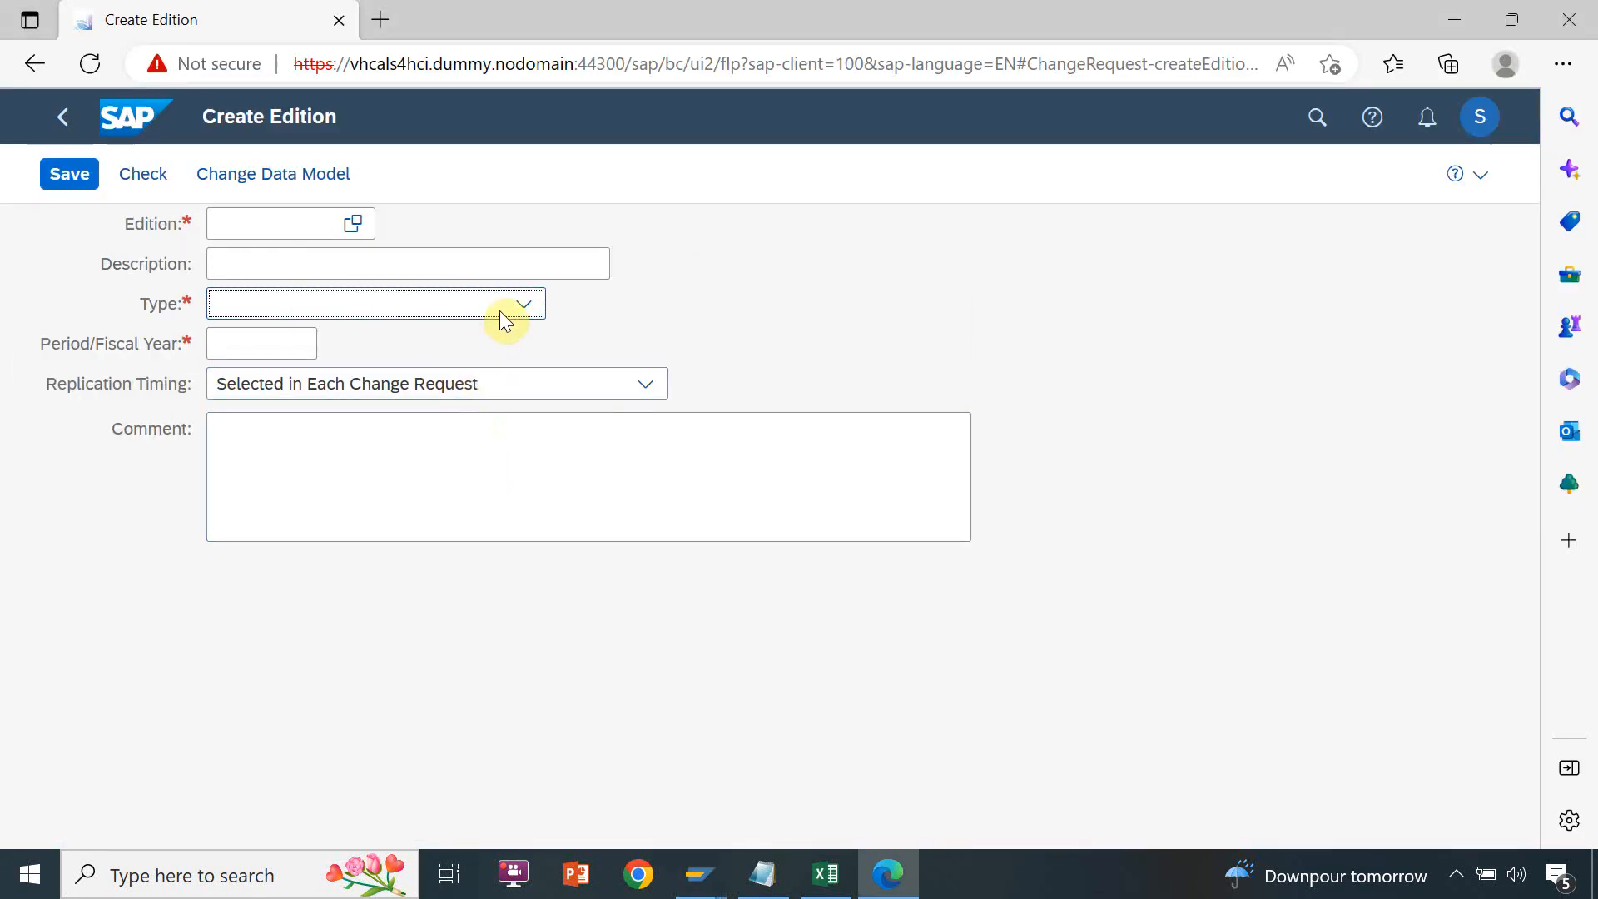
Review the Period/Fiscal Year field and the Replication Timing options in the browser's Create Edition form
click(288, 340)
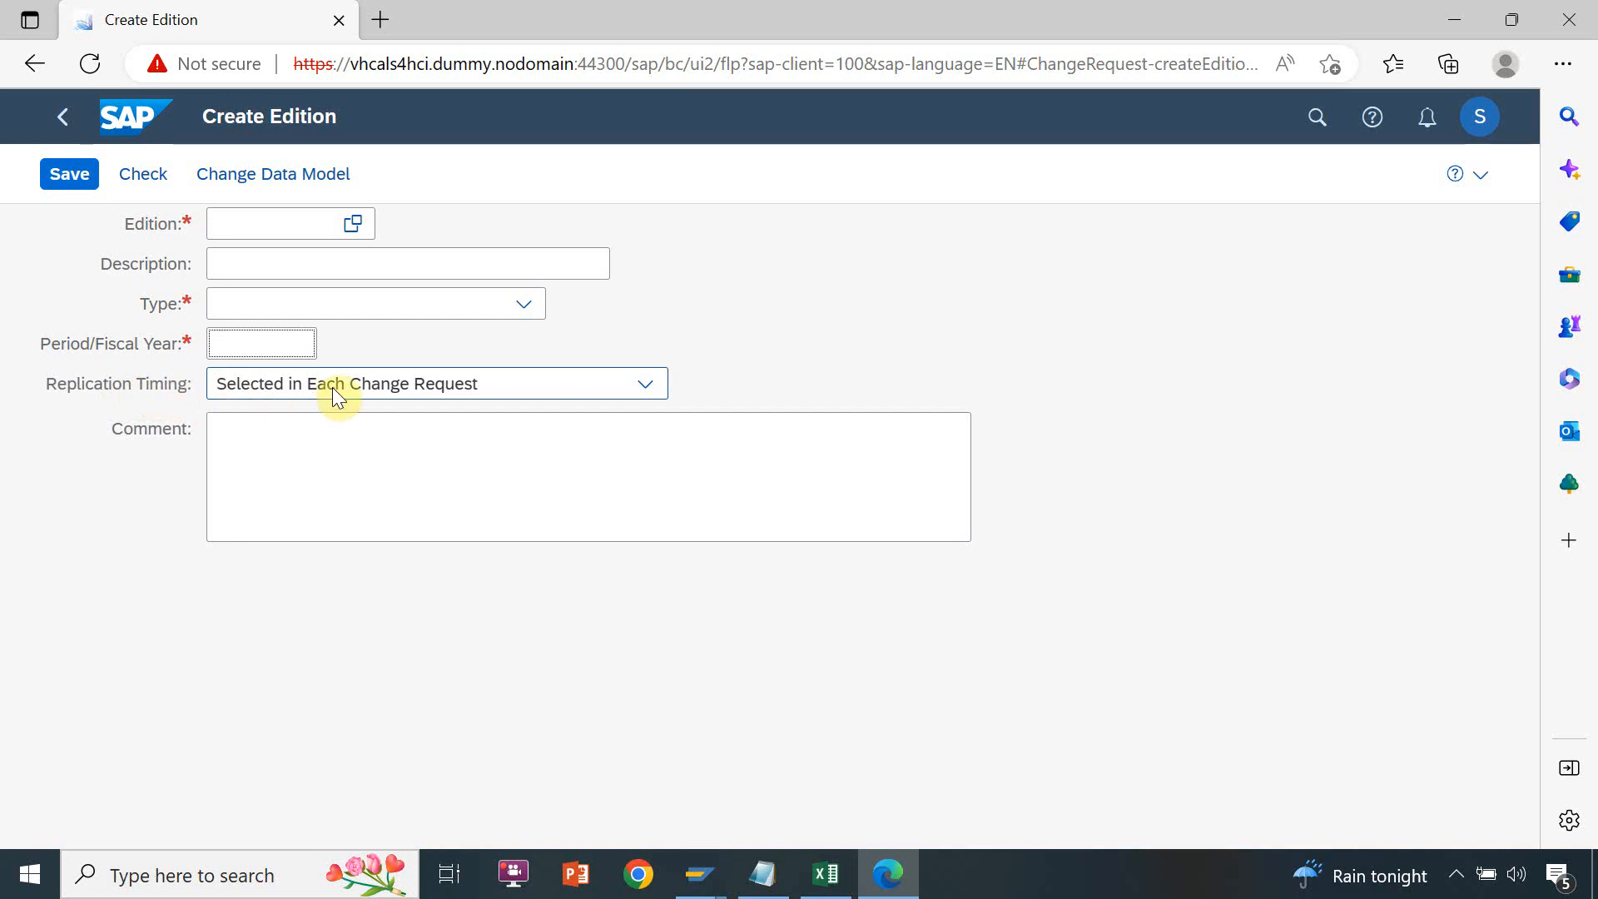
key(Tab)
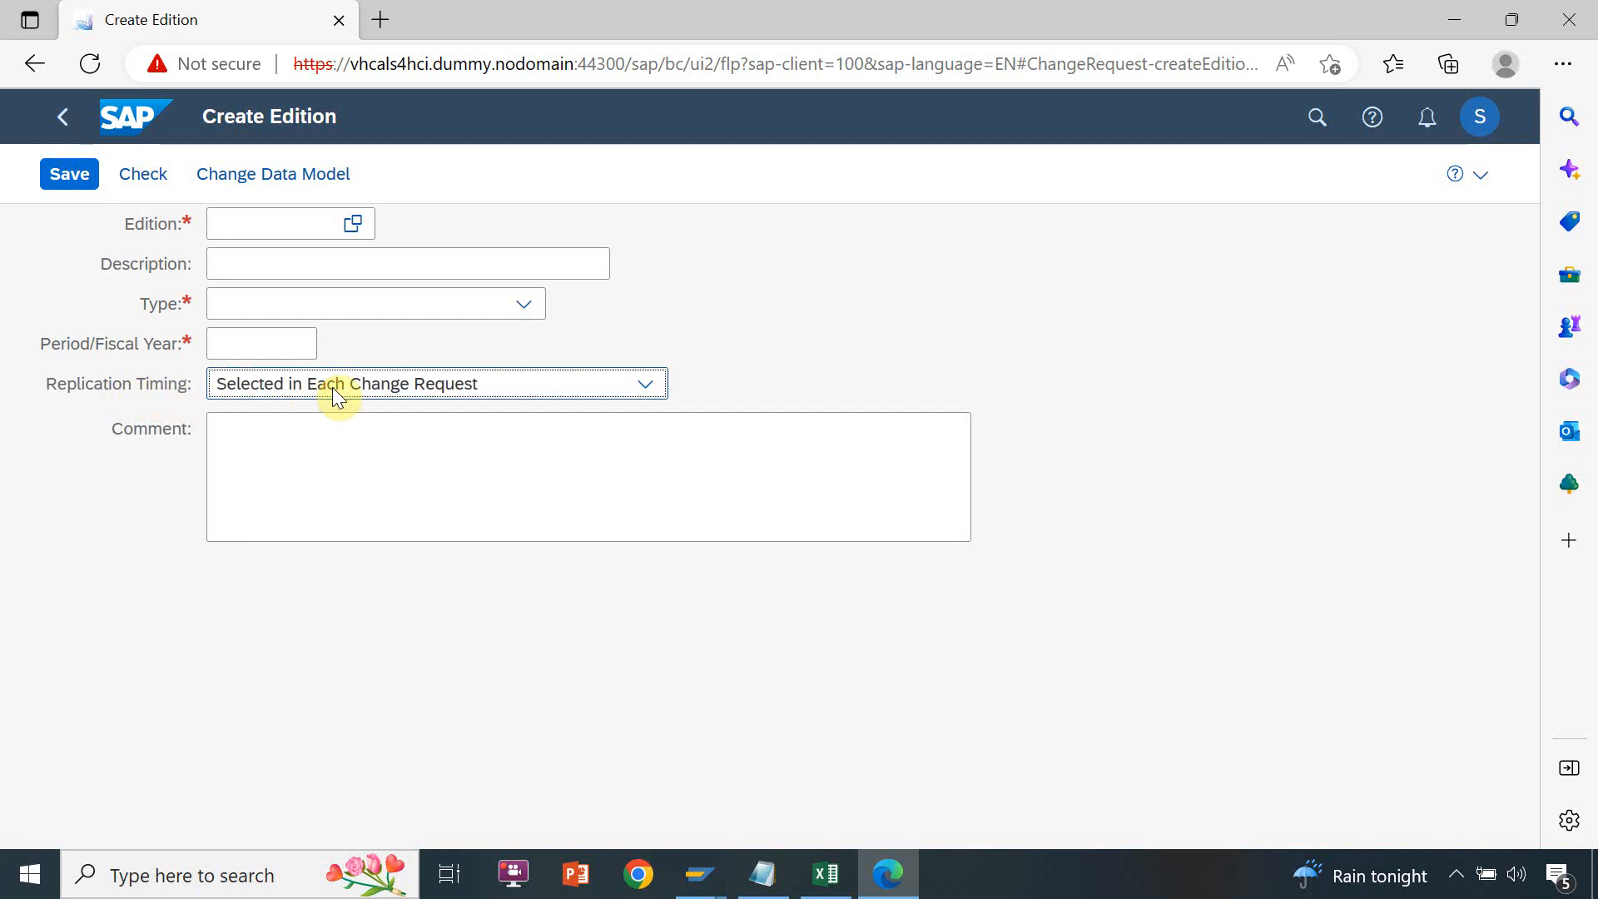
click(332, 387)
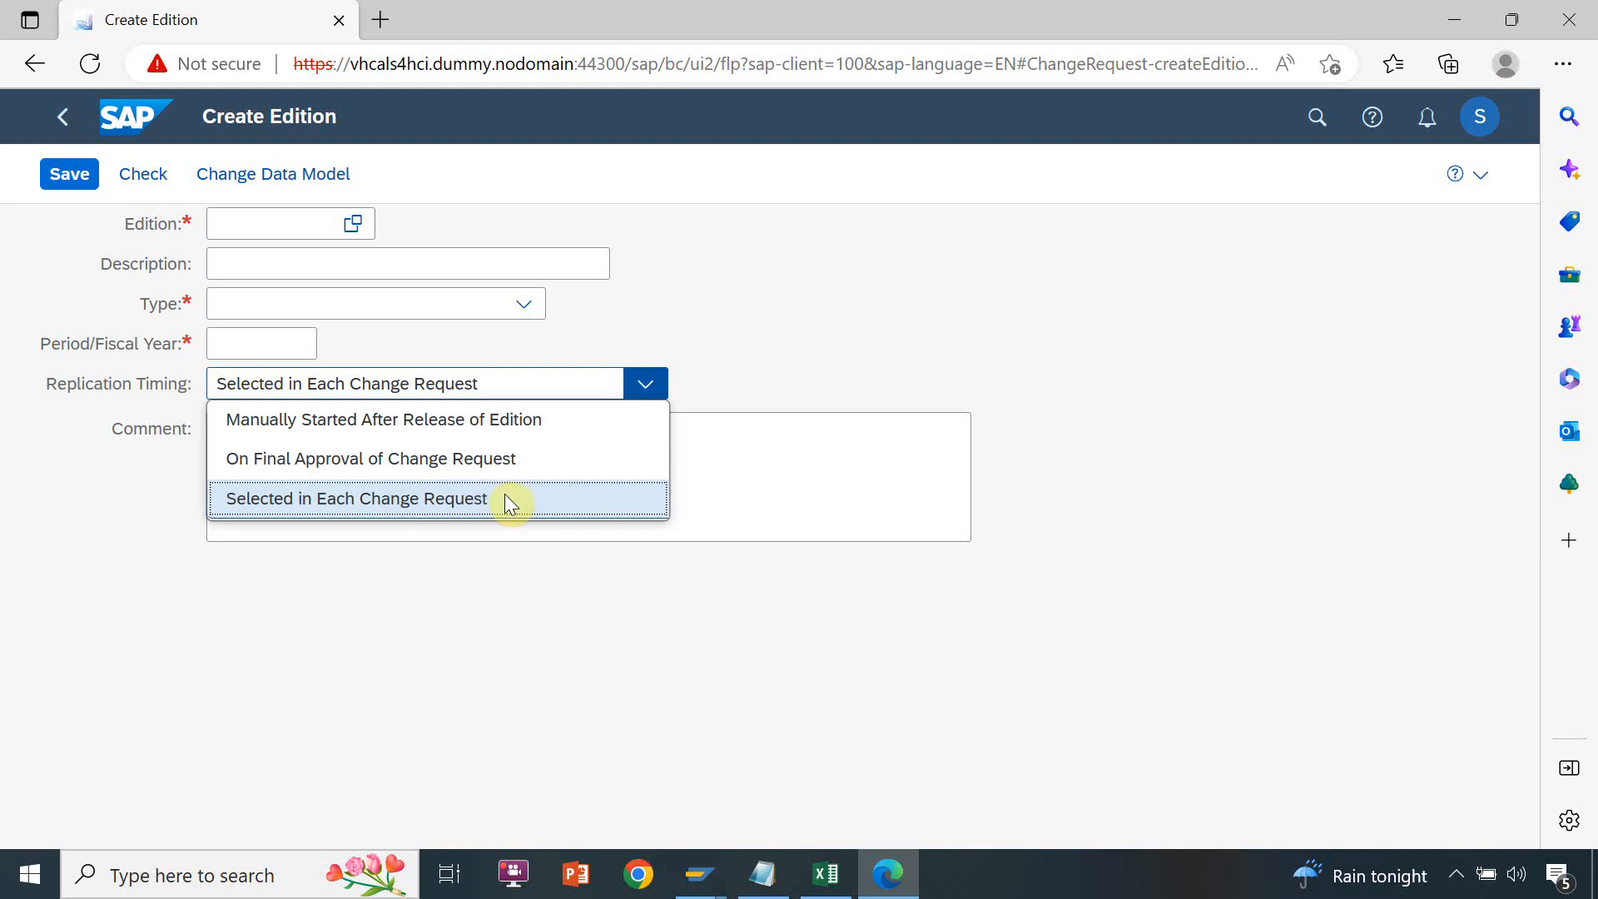
click(778, 349)
Name the new edition Feb-19 and describe it as "Edition Validity from 01-Feb-2019"
click(269, 223)
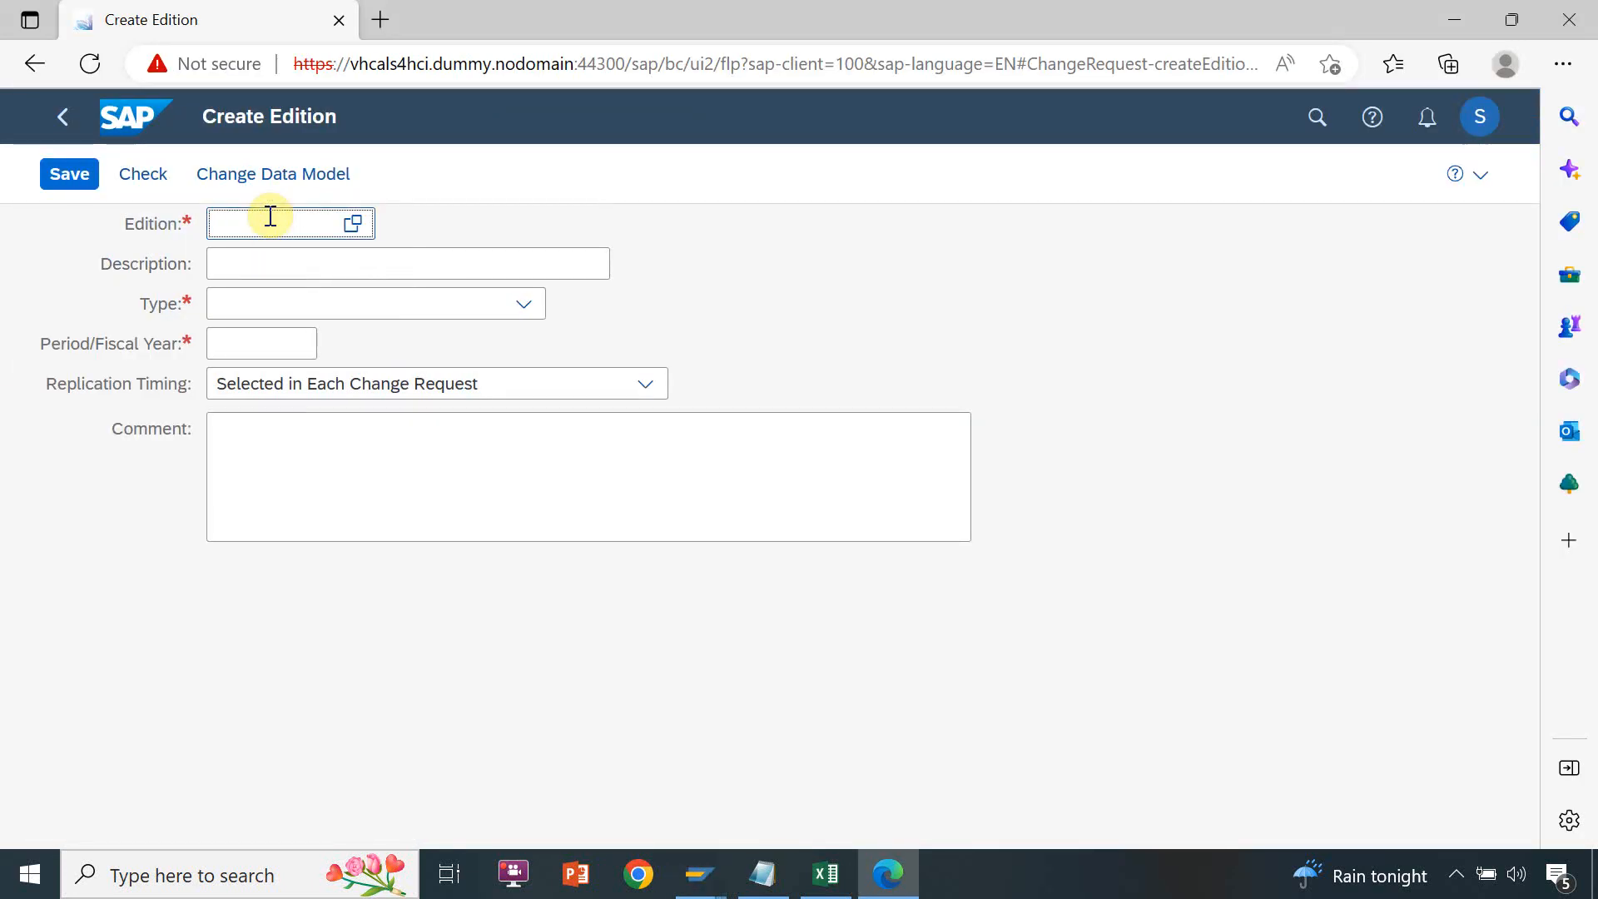
text(Feb-19)
key(Tab)
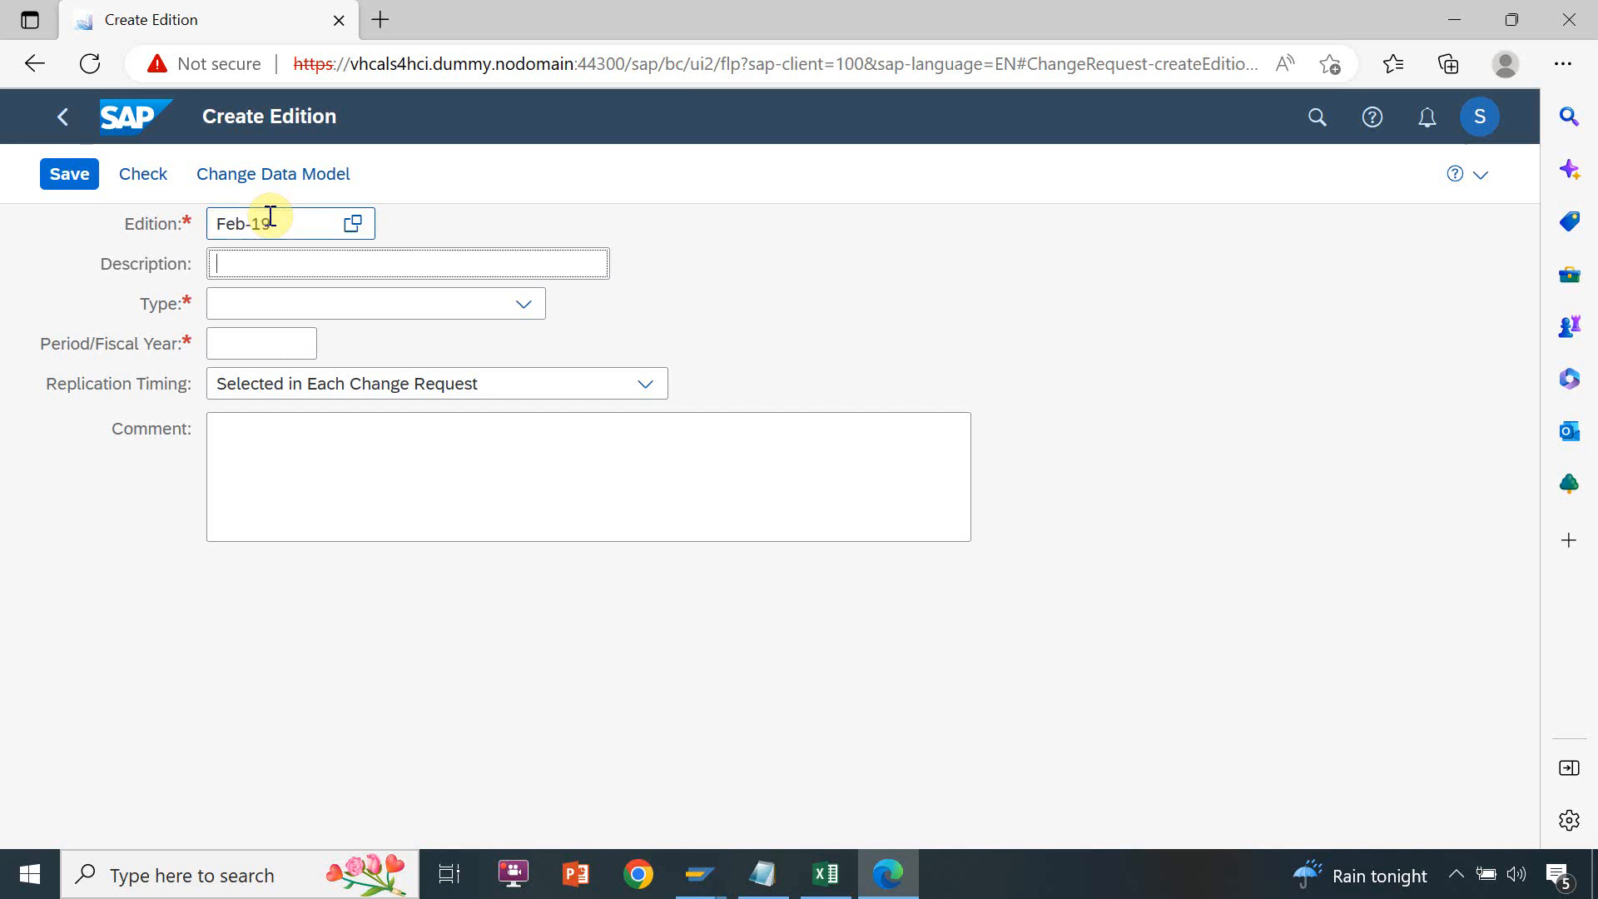
text(Edition )
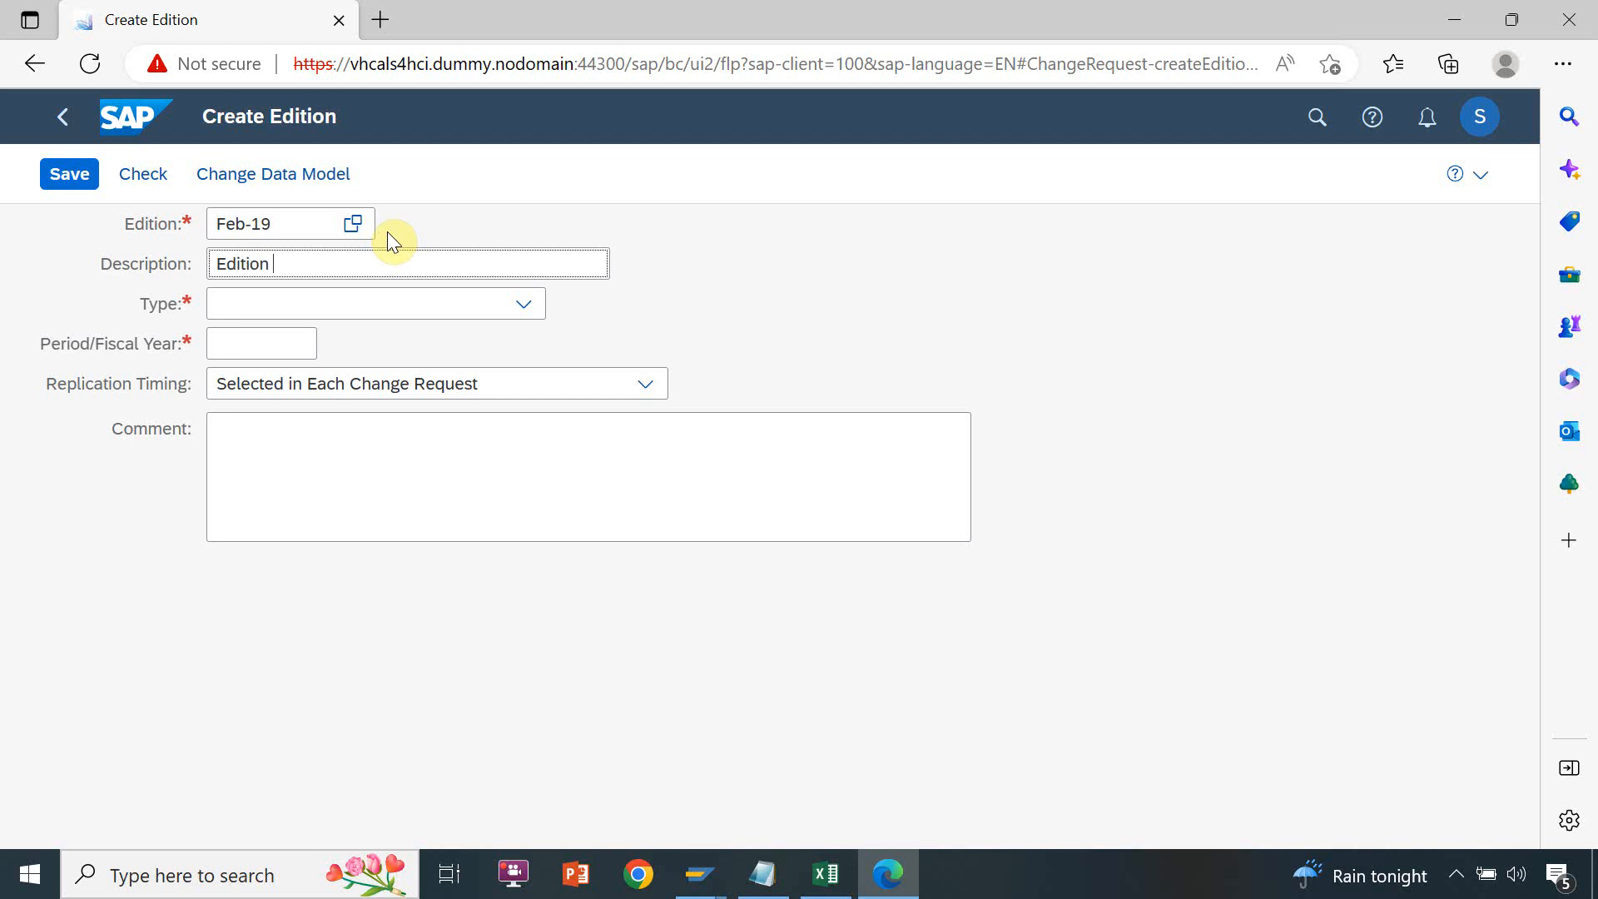
text(Validity)
text(from 01-Feb-2019)
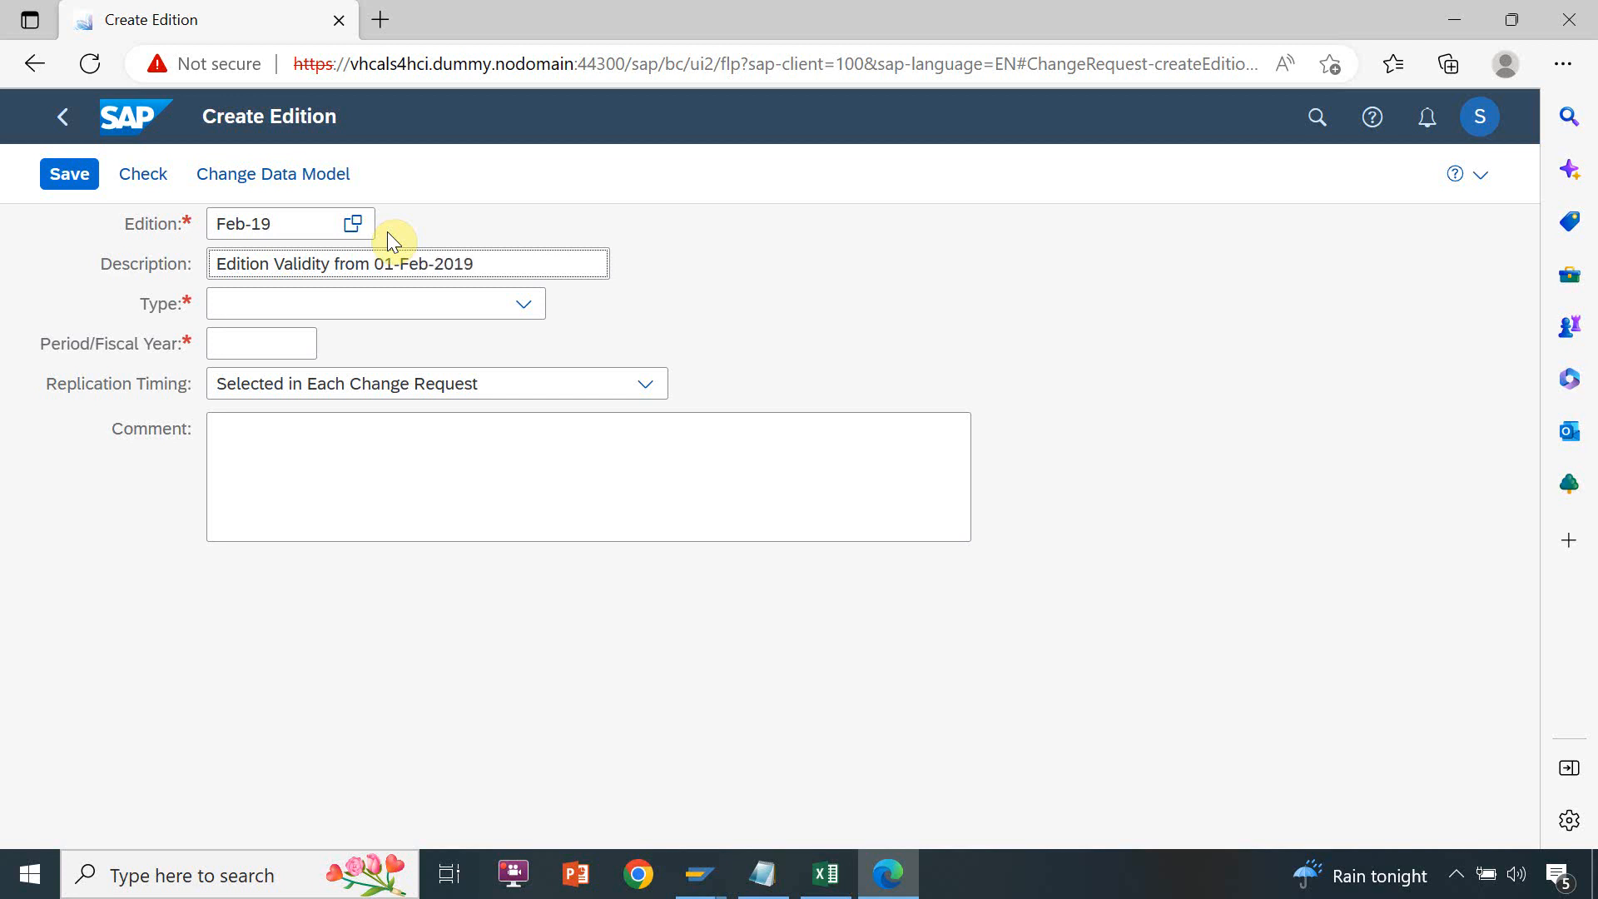
Set the edition type to Model 0G: All Entities and the valid-from date to 01-02-2019
click(379, 301)
click(391, 343)
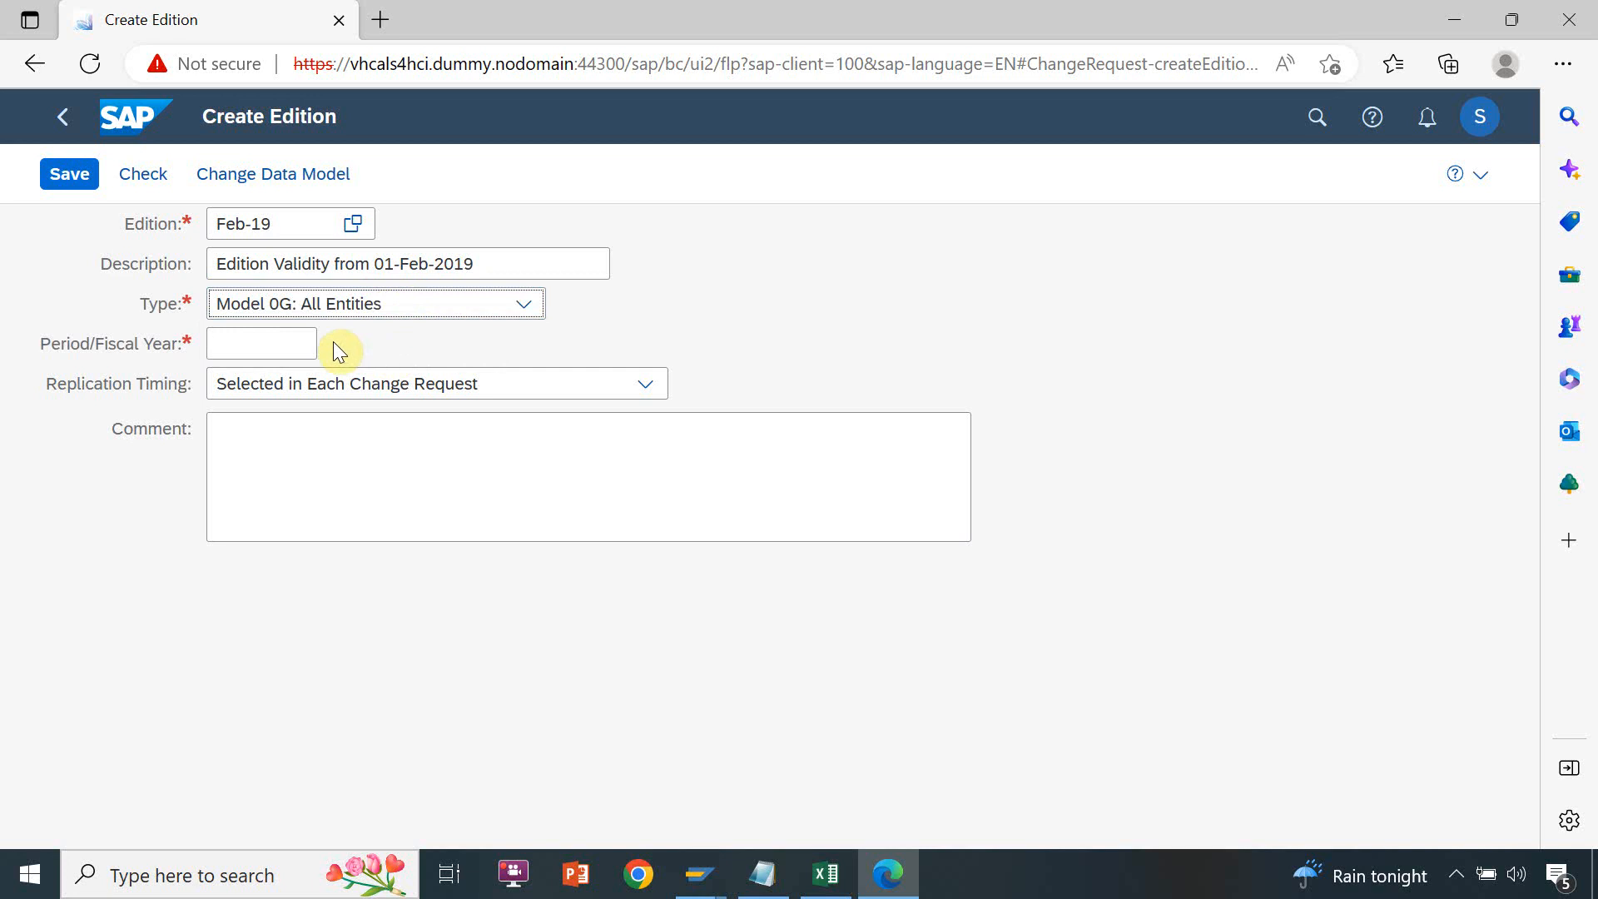
click(298, 342)
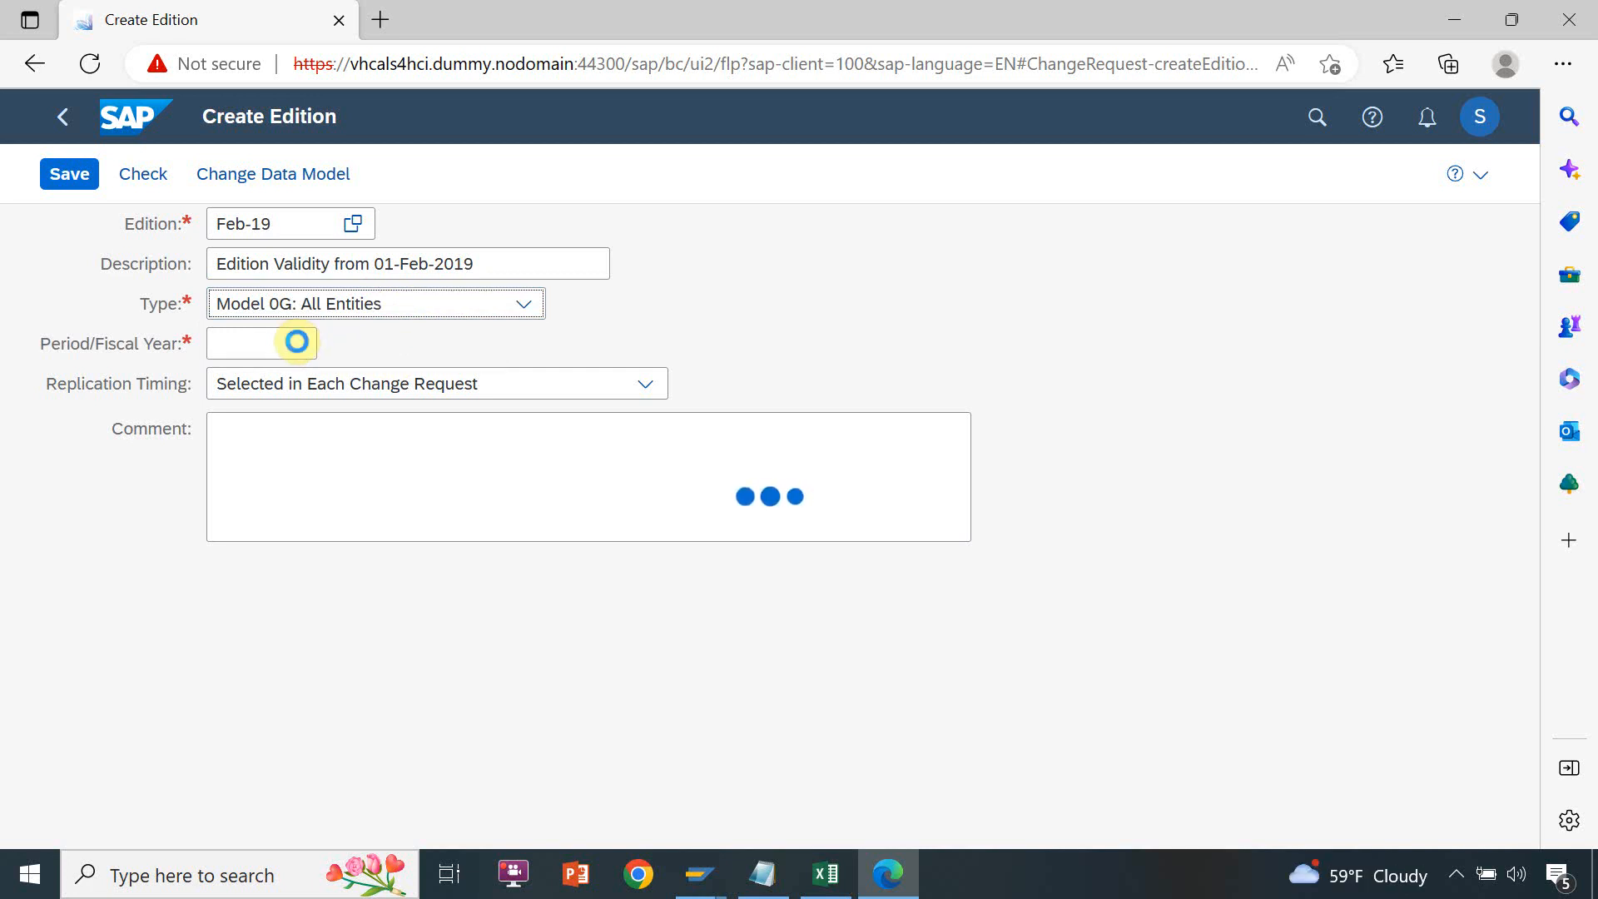
click(299, 342)
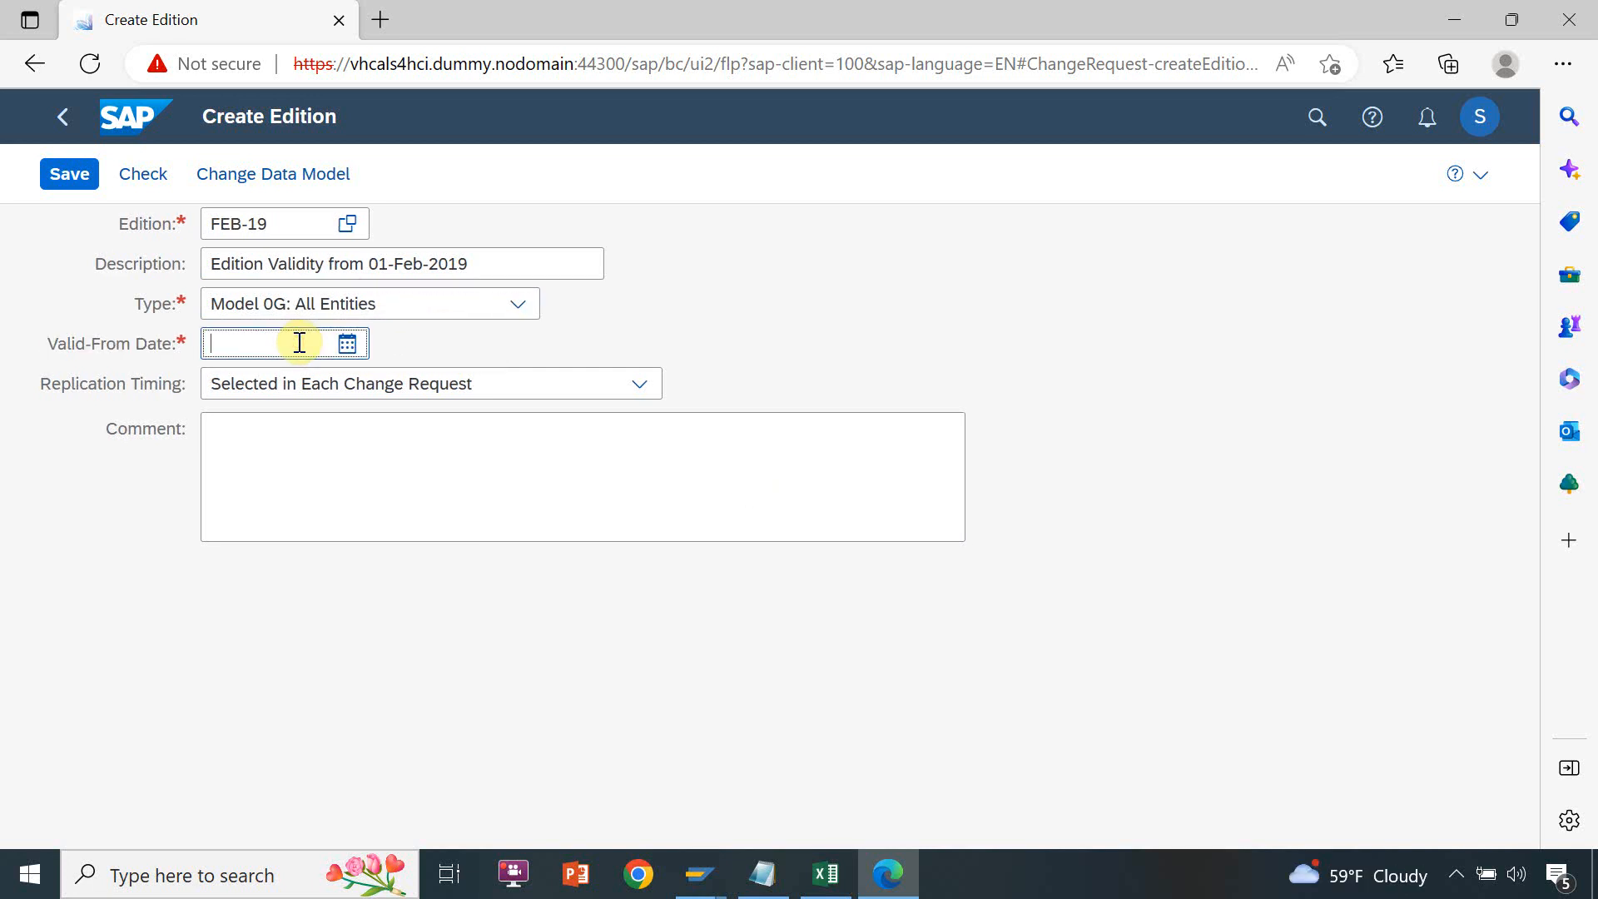
text(01-Feb-201)
key(BackSpace)
key(BackSpace)
key(BackSpace)
key(BackSpace)
key(BackSpace)
key(BackSpace)
key(BackSpace)
text(02-2019)
key(Tab)
Set the edition's replication timing to Manually Started After Release of Edition
click(548, 386)
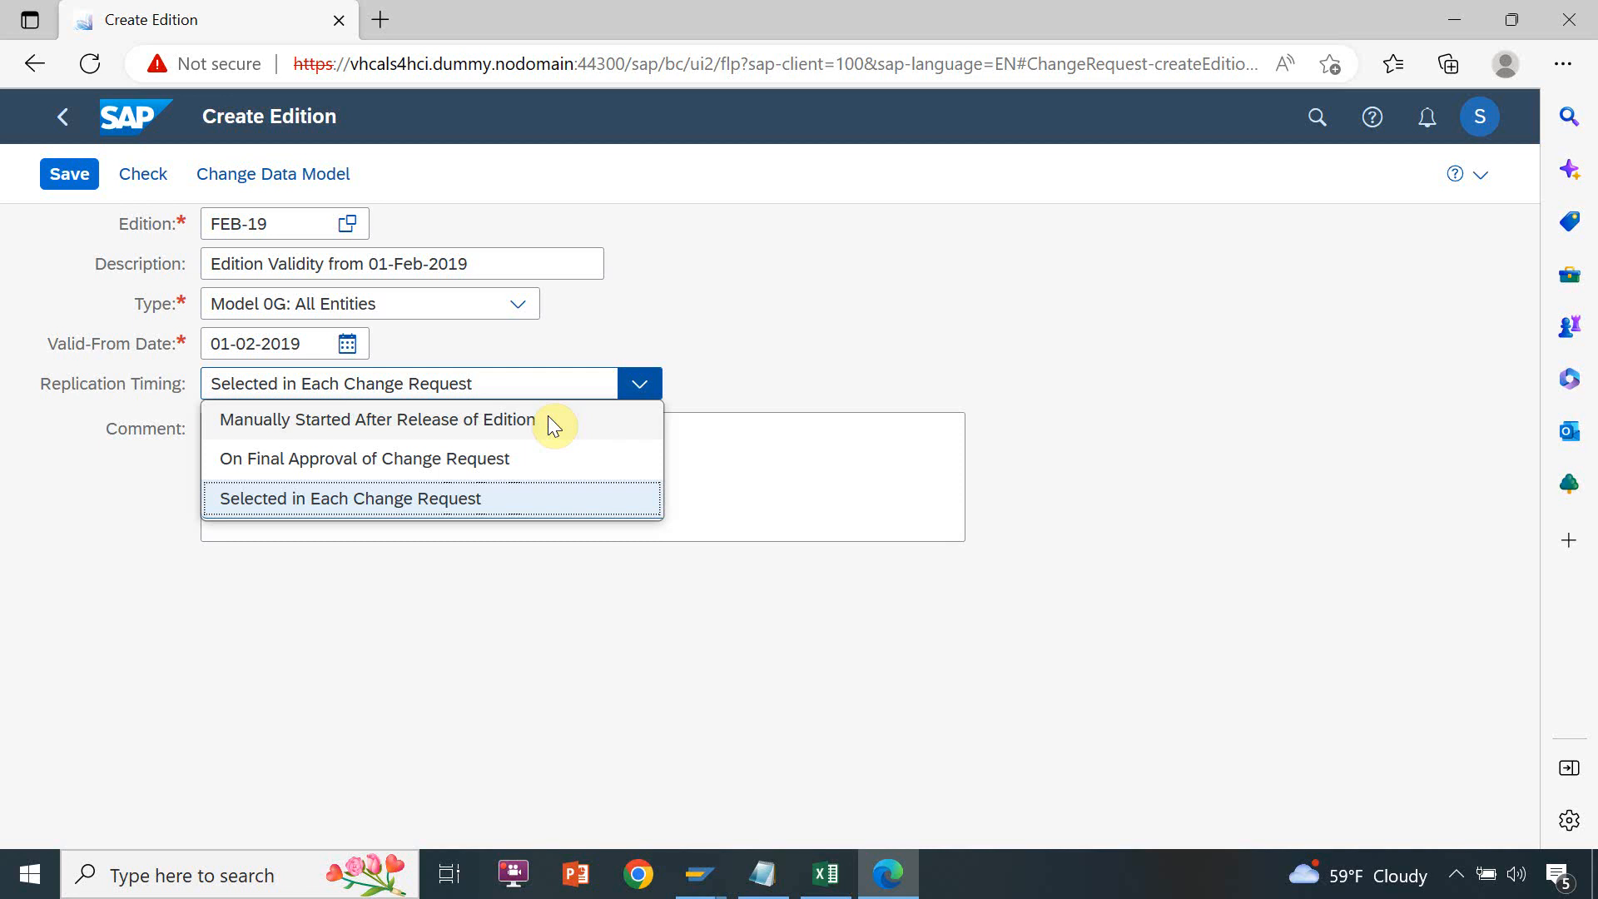
click(547, 417)
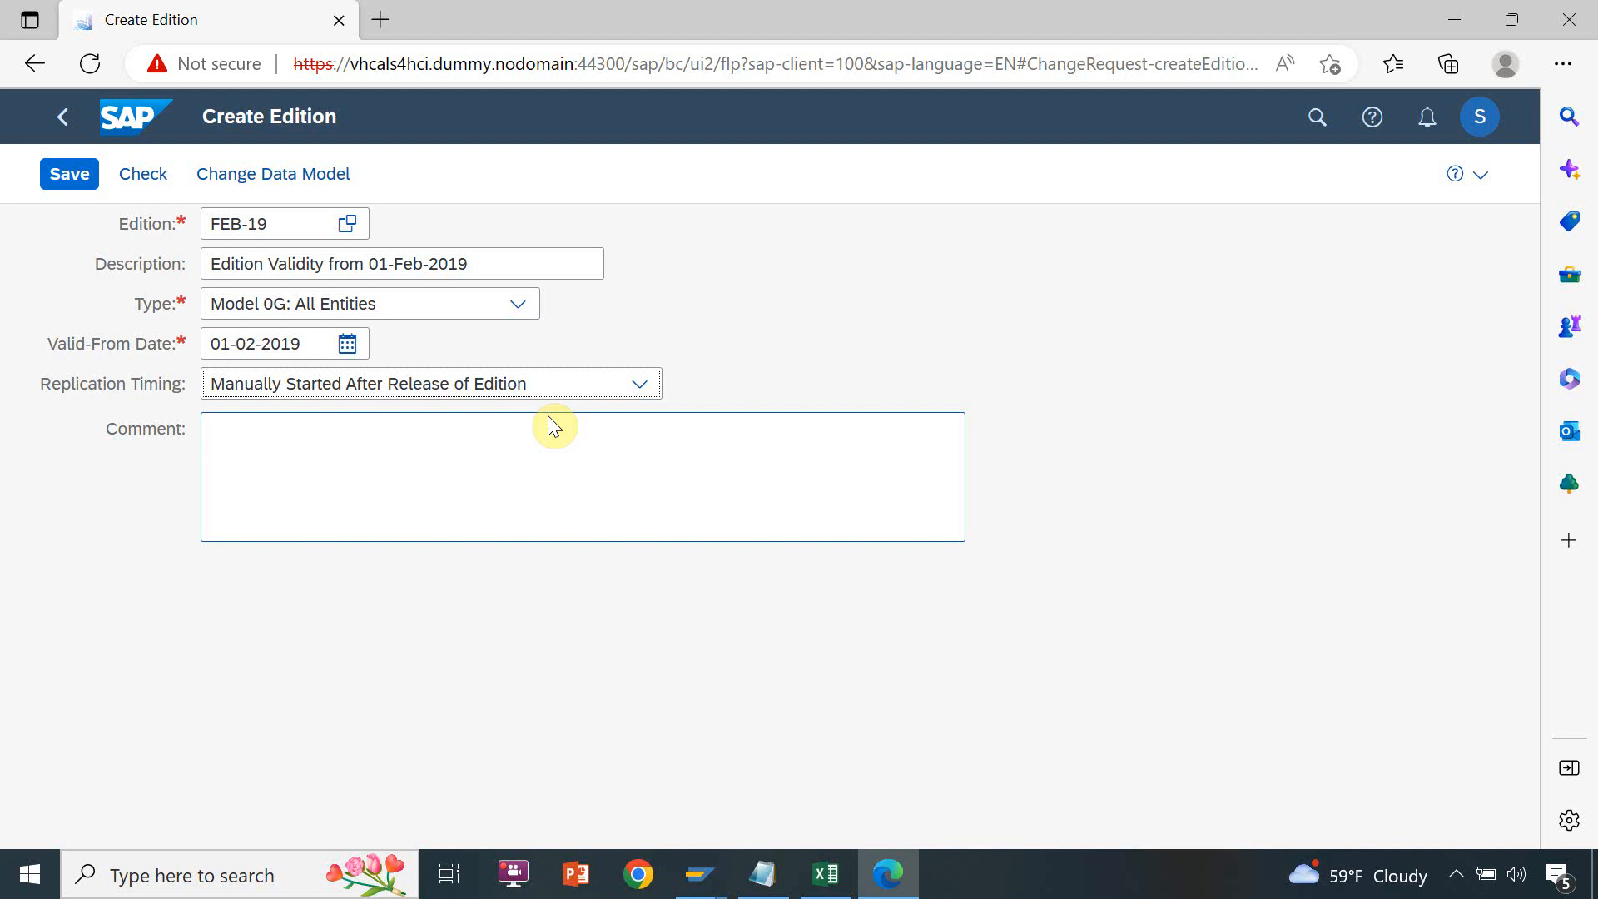
click(550, 426)
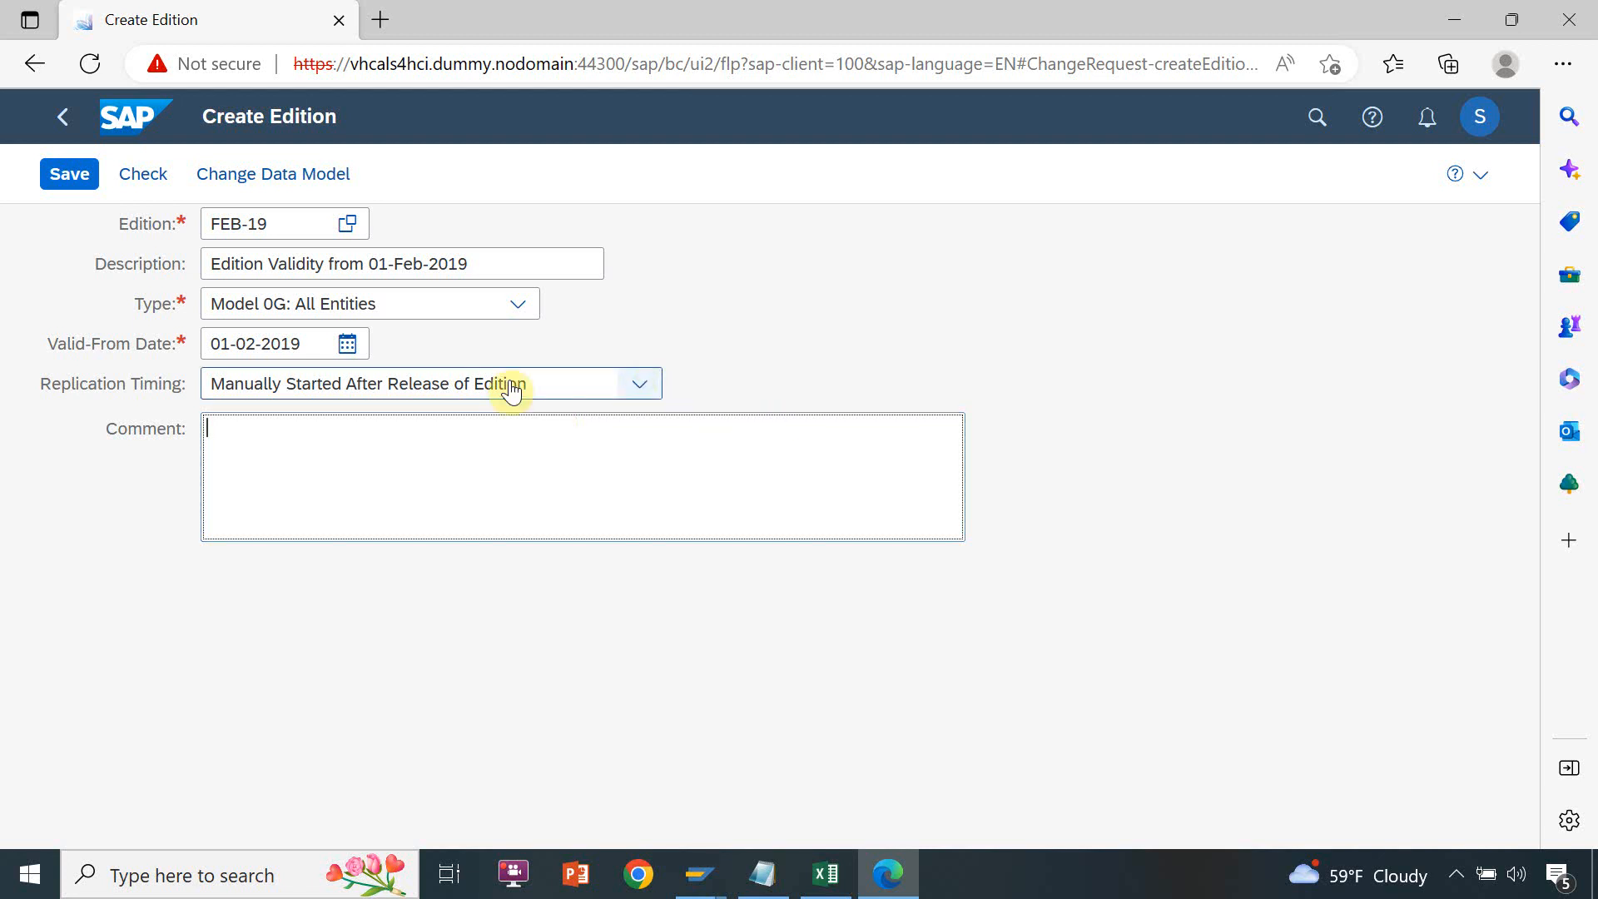
click(543, 385)
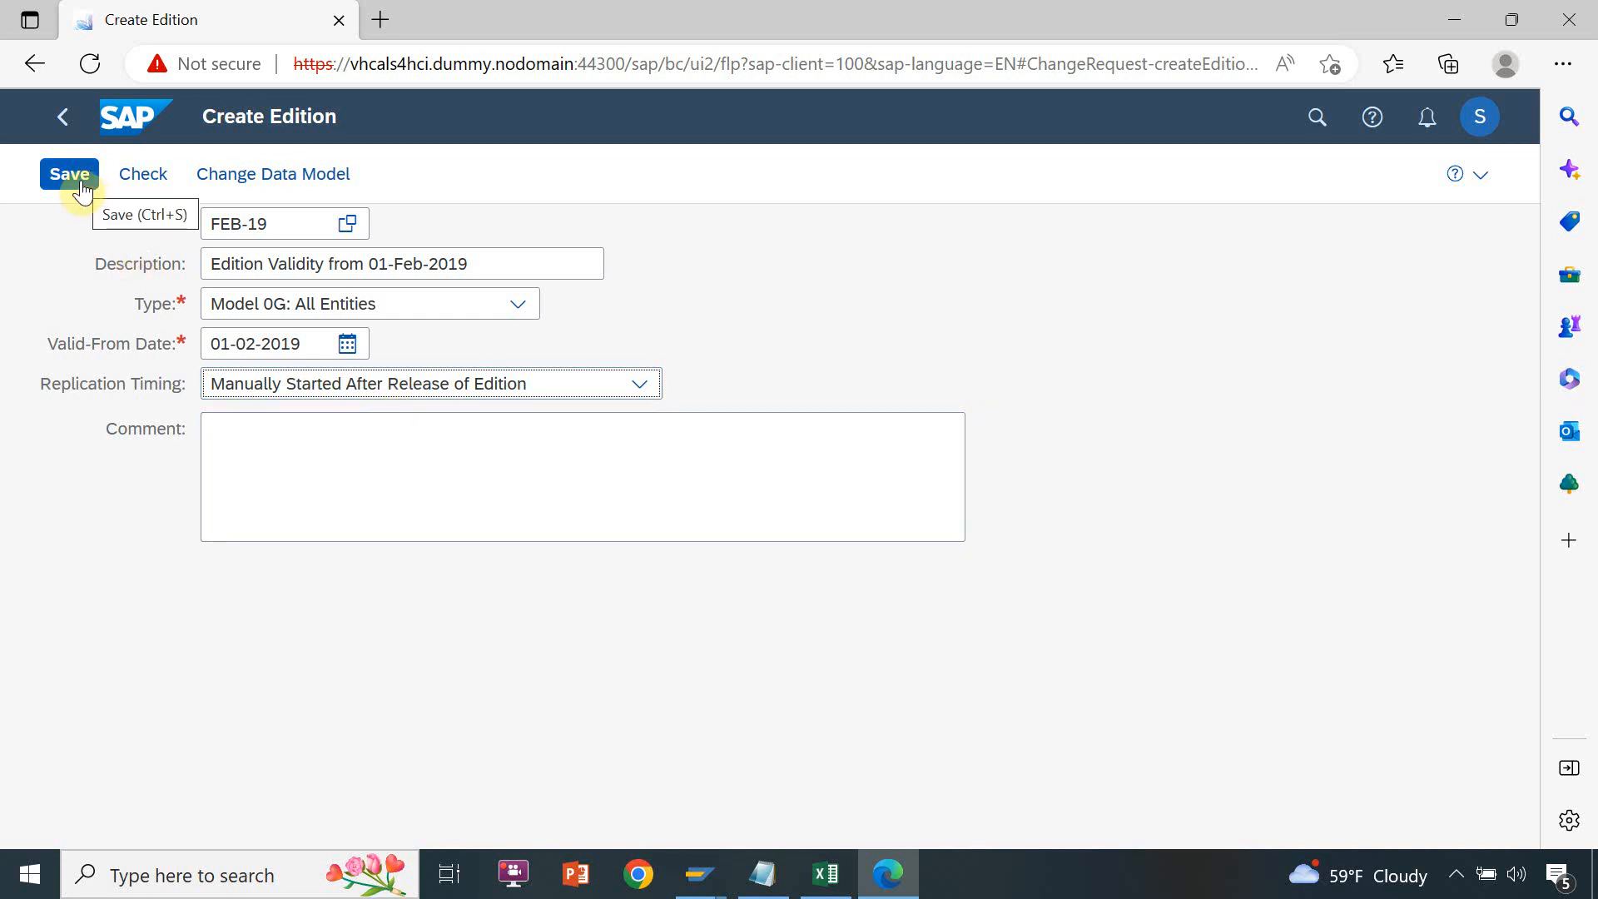
Copy the edition name FEB-19 from the browser form into cell E8 of the Excel sheet
key(alt+Tab)
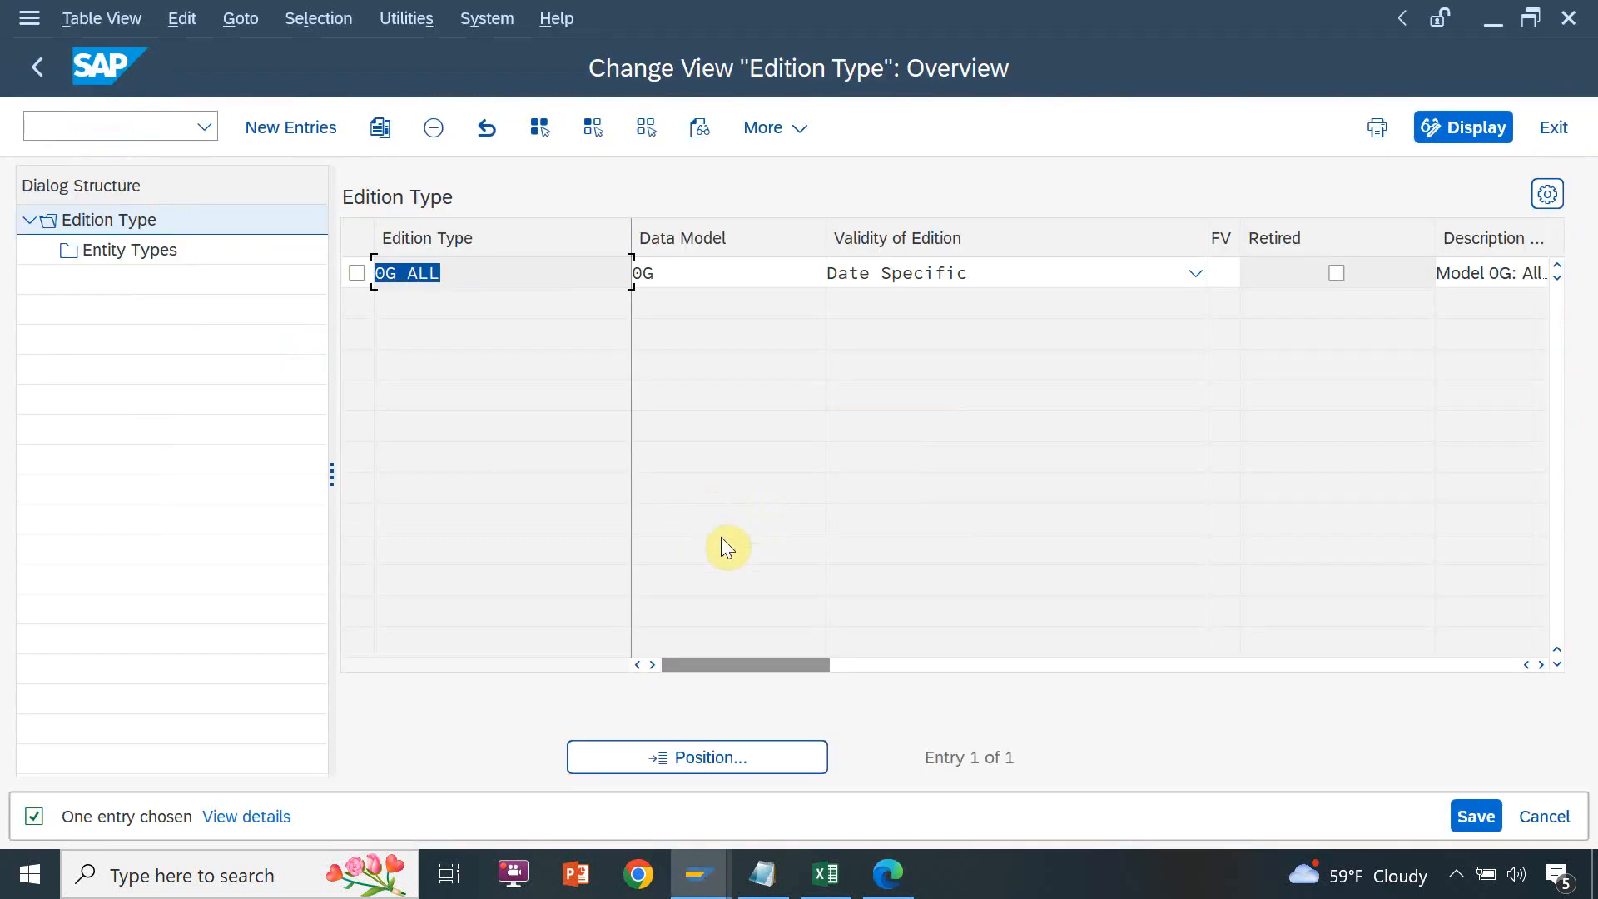
key(alt+Tab)
key(alt+Tab)
key(alt+Tab)
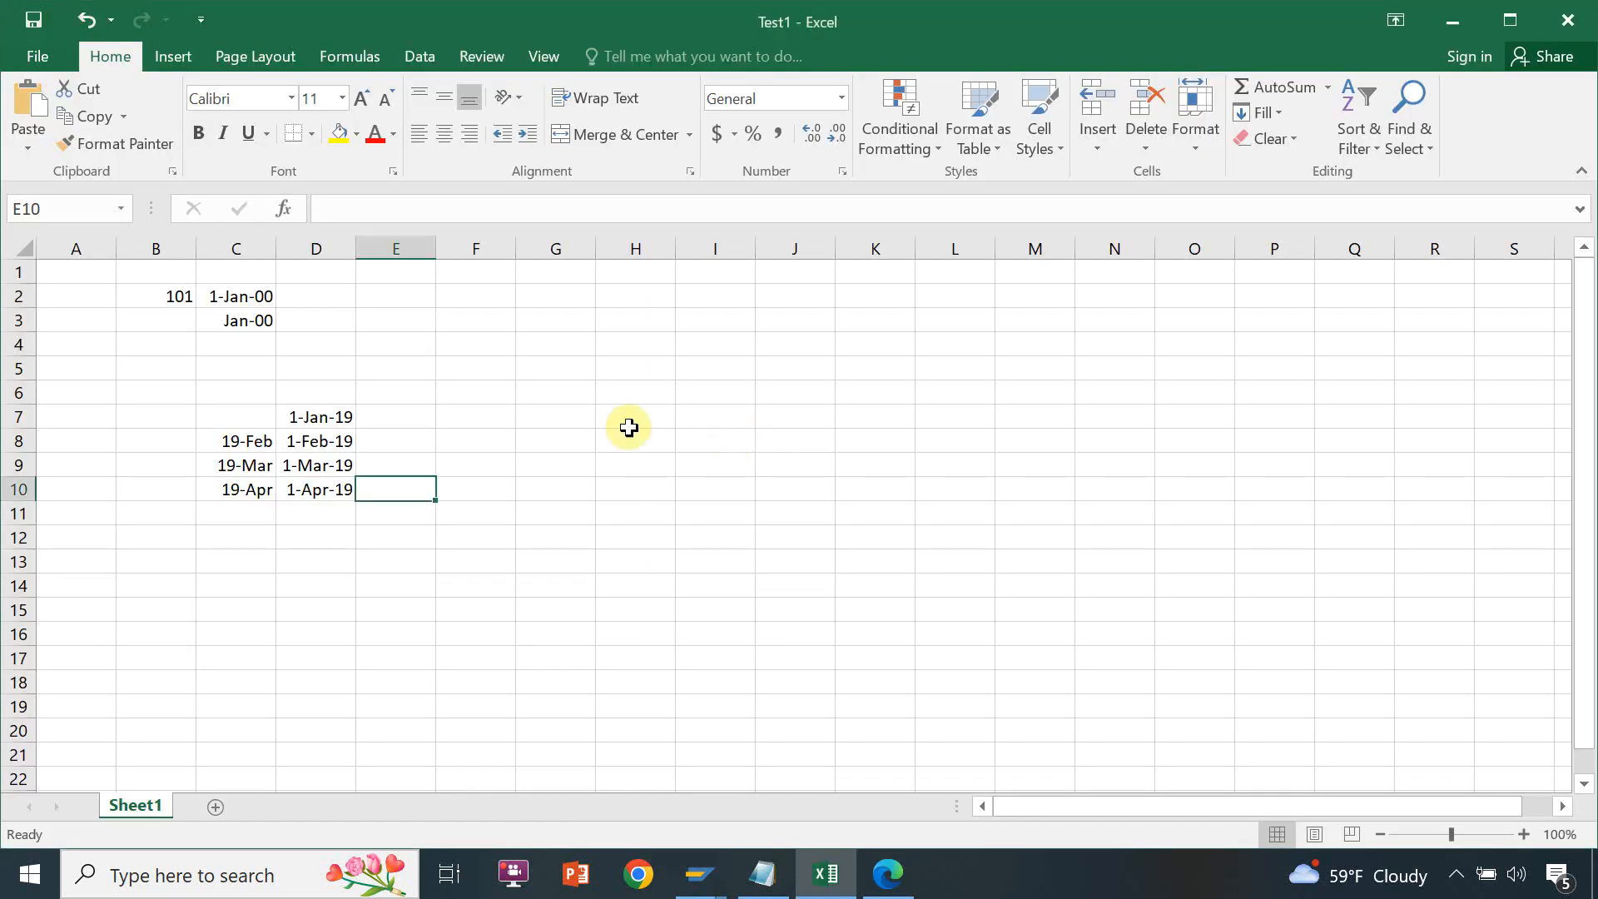
click(426, 440)
key(alt+Tab)
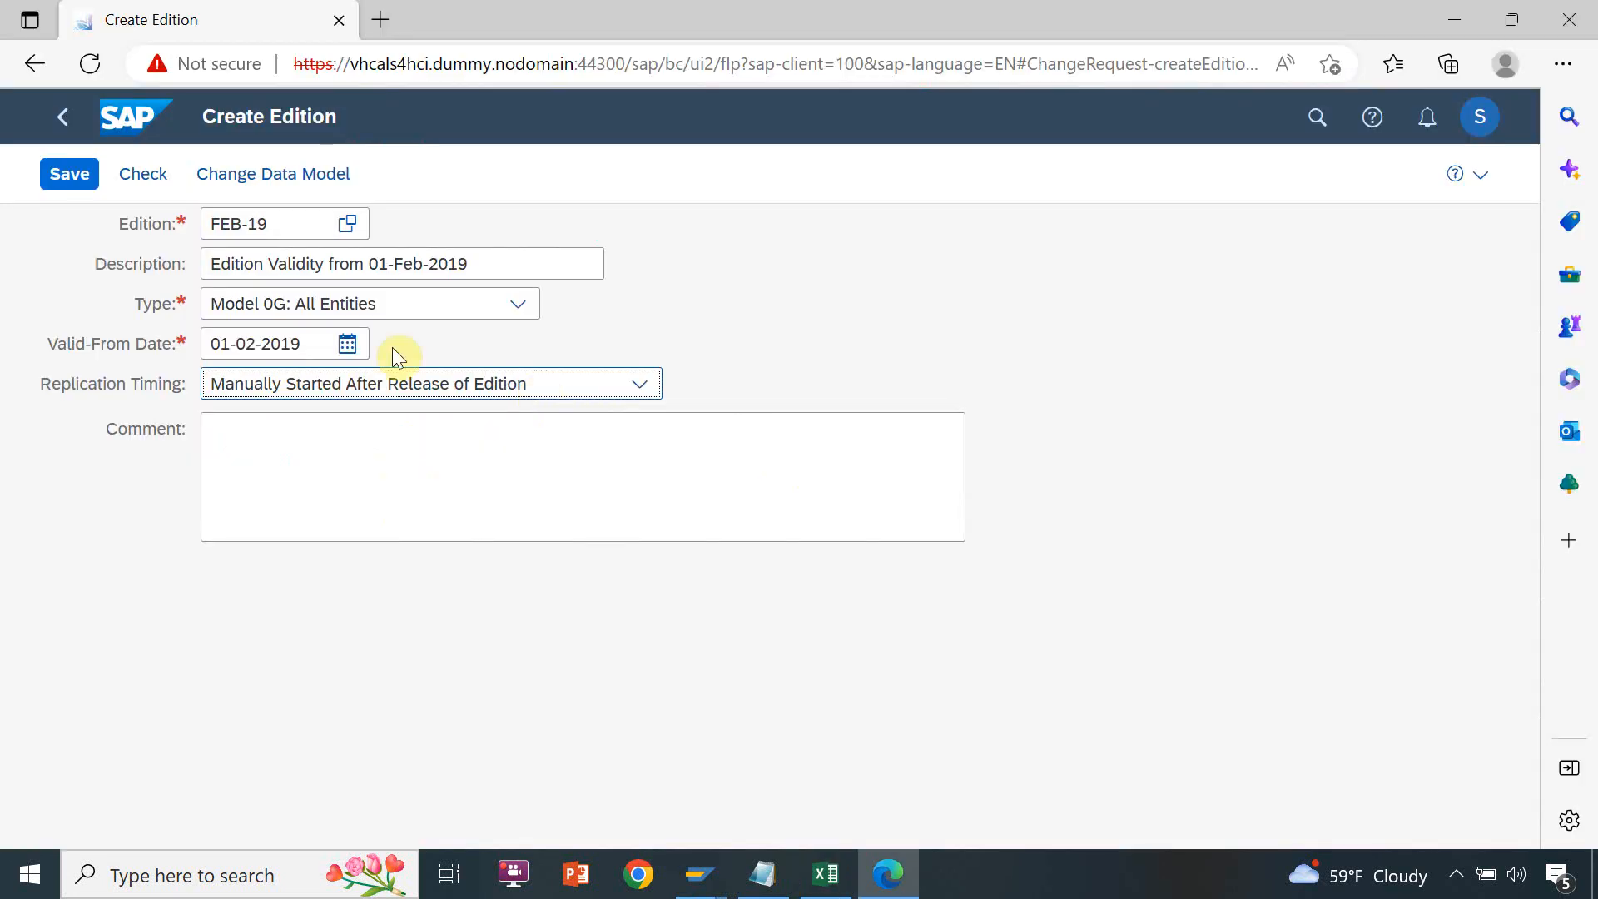
drag(295, 236, 168, 217)
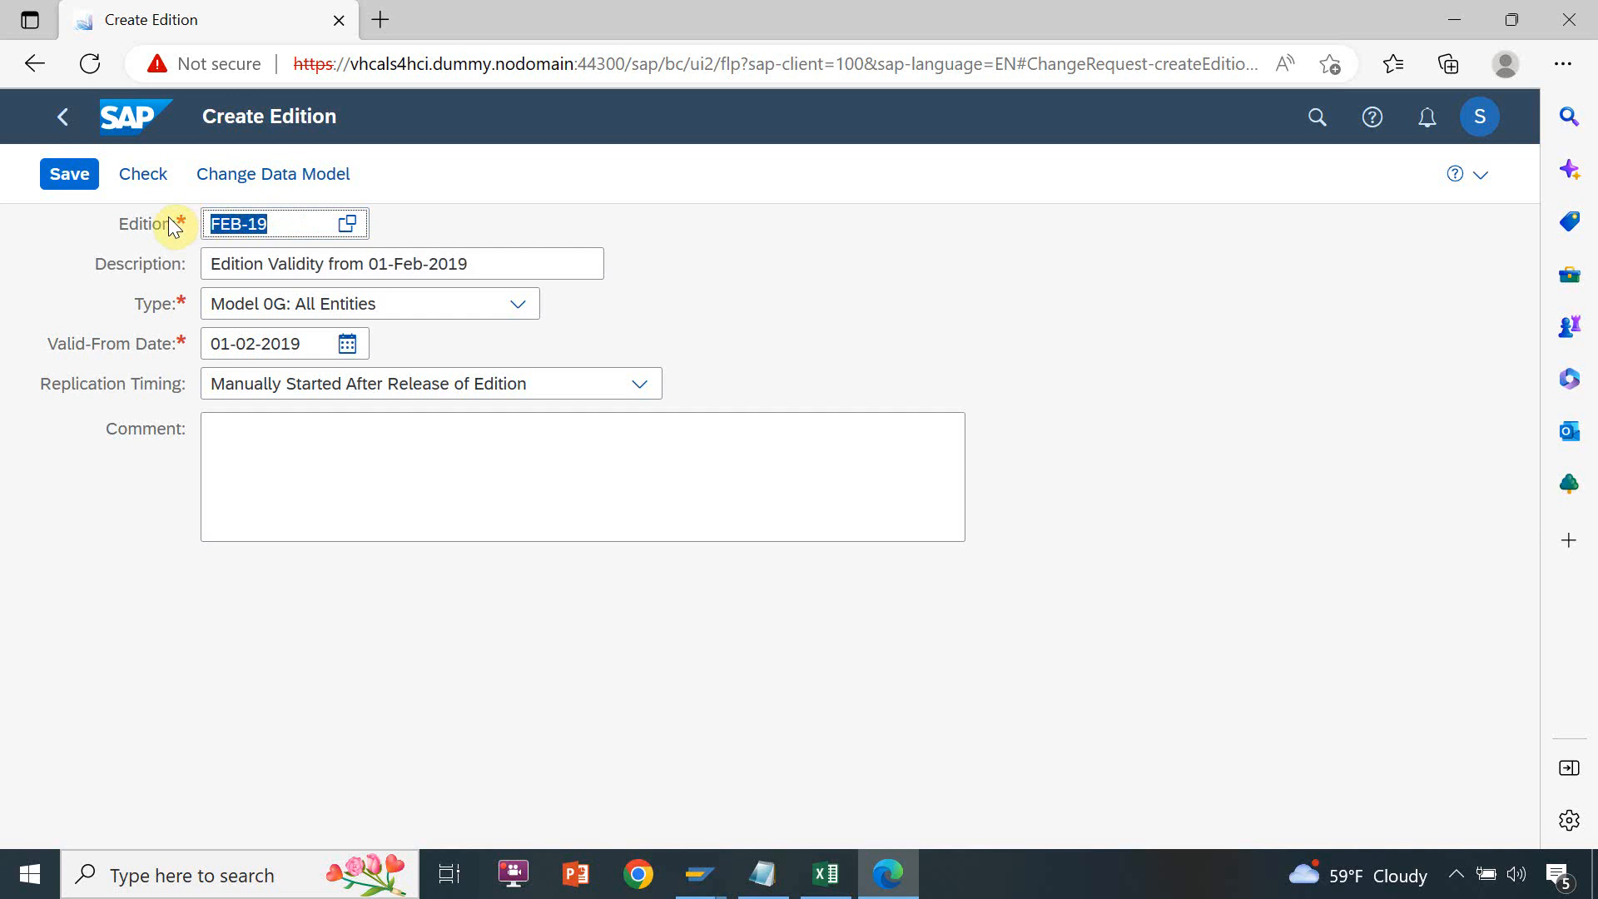
key(alt+Tab)
text(19-Feb)
Copy the description "Edition Validity from 01-Feb-2019" from the browser into Excel cell F8 and fit column F to it
key(alt+Tab)
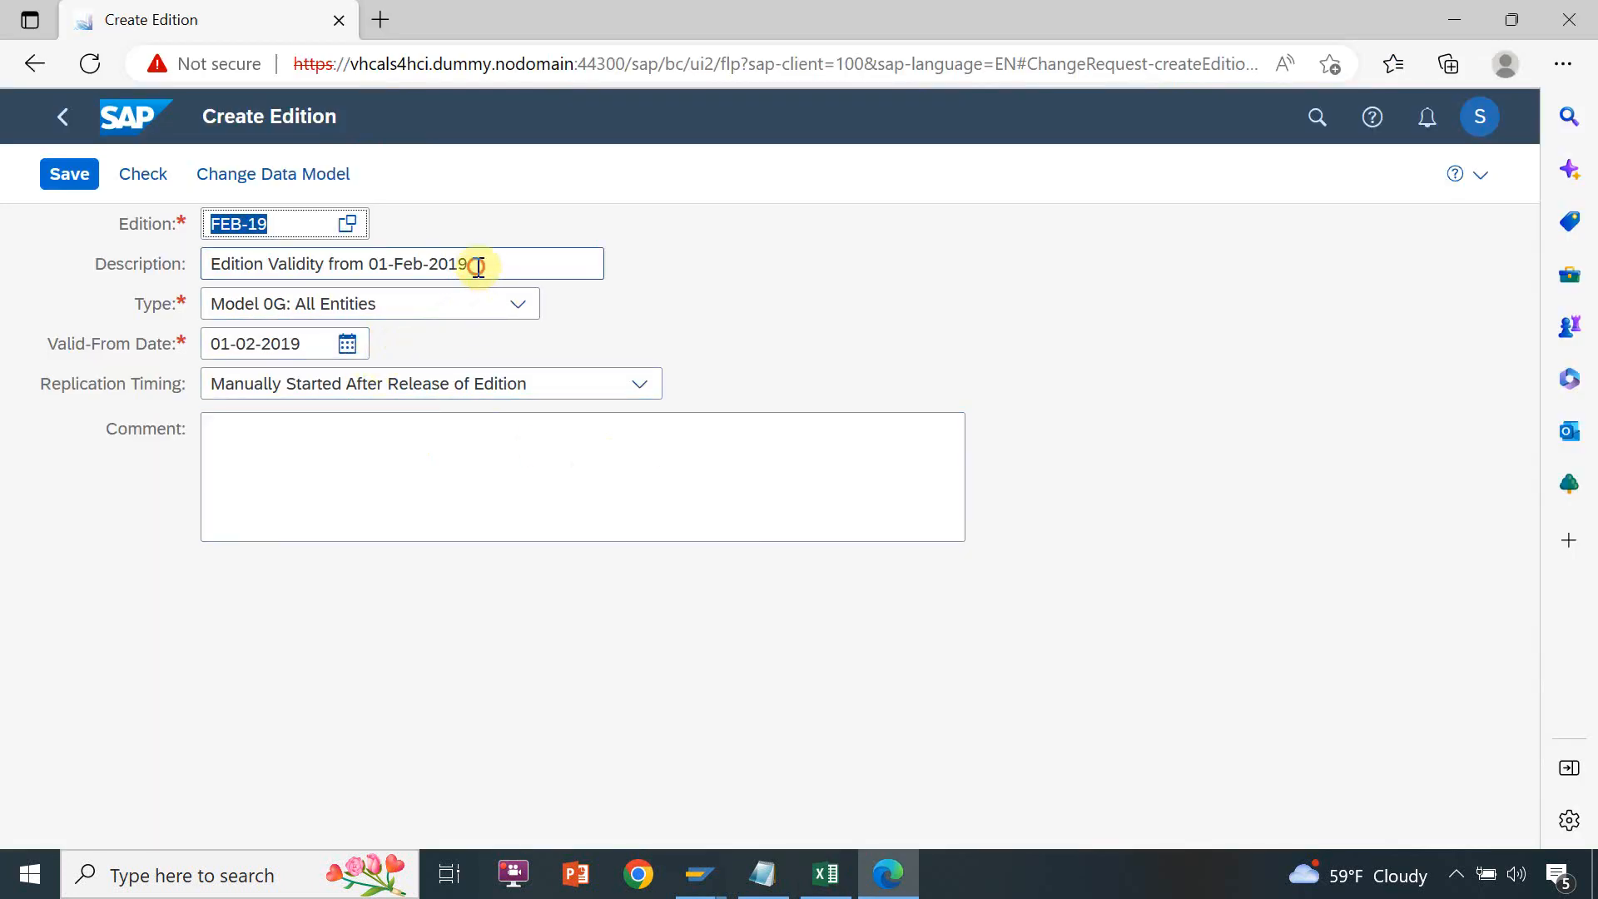
drag(474, 264, 146, 229)
key(ctrl+c)
key(alt+Tab)
click(491, 441)
key(ctrl+v)
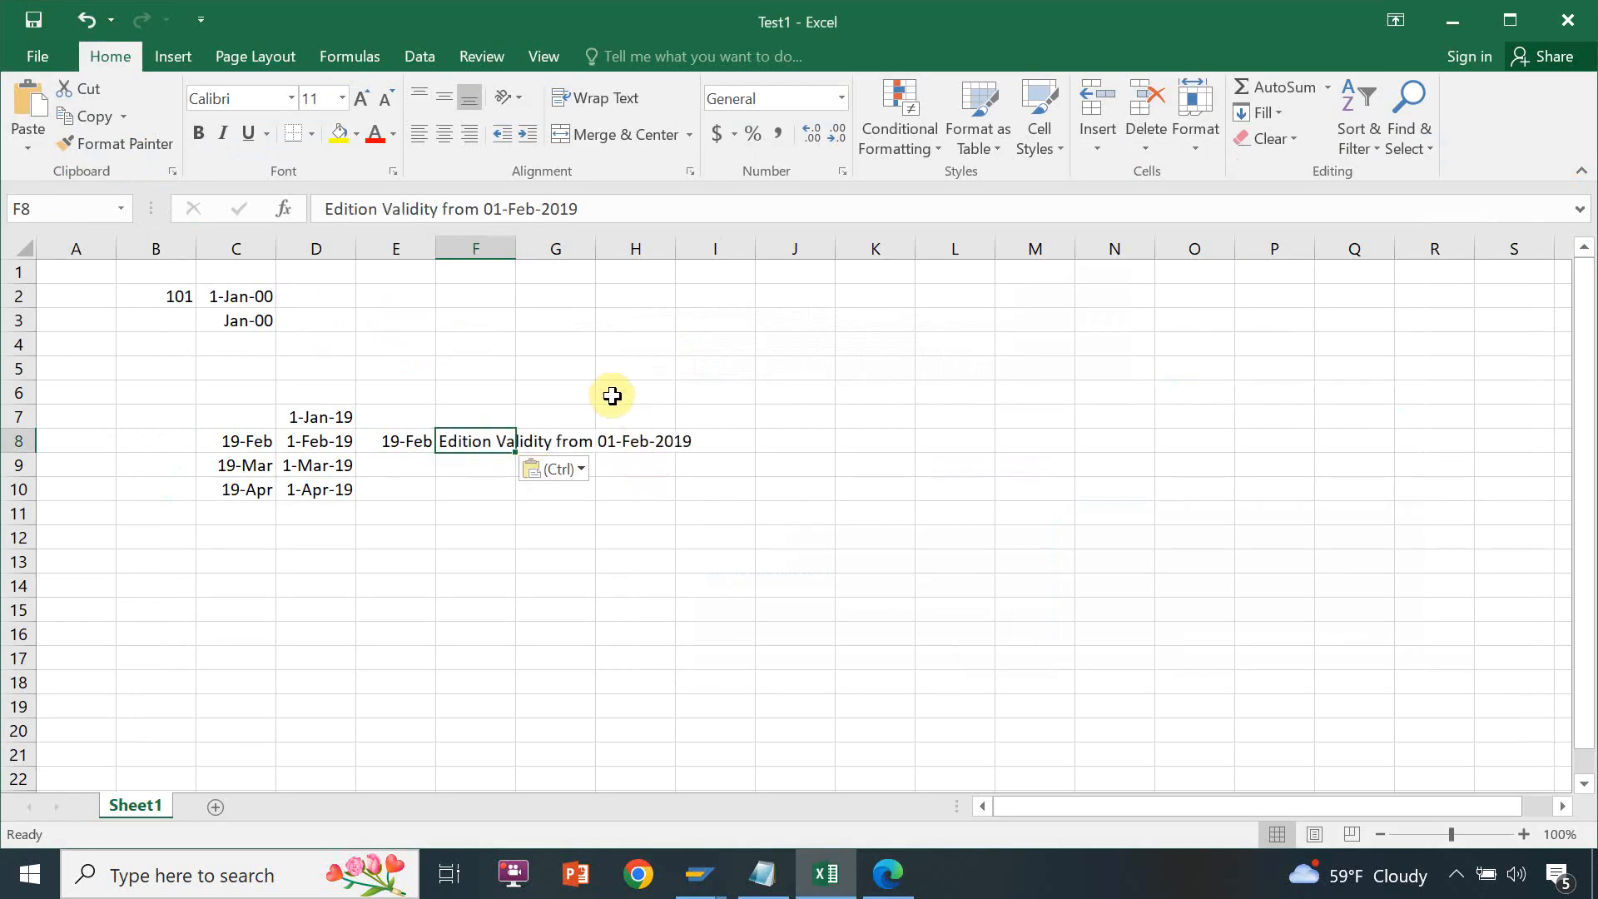
double_click(515, 248)
Copy the replication timing "Manually Started After Release of Edition" from the browser into Excel cell G8 and fit column G to it
key(alt+Tab)
drag(533, 384, 210, 366)
key(ctrl+c)
key(alt+Tab)
click(742, 442)
key(ctrl+v)
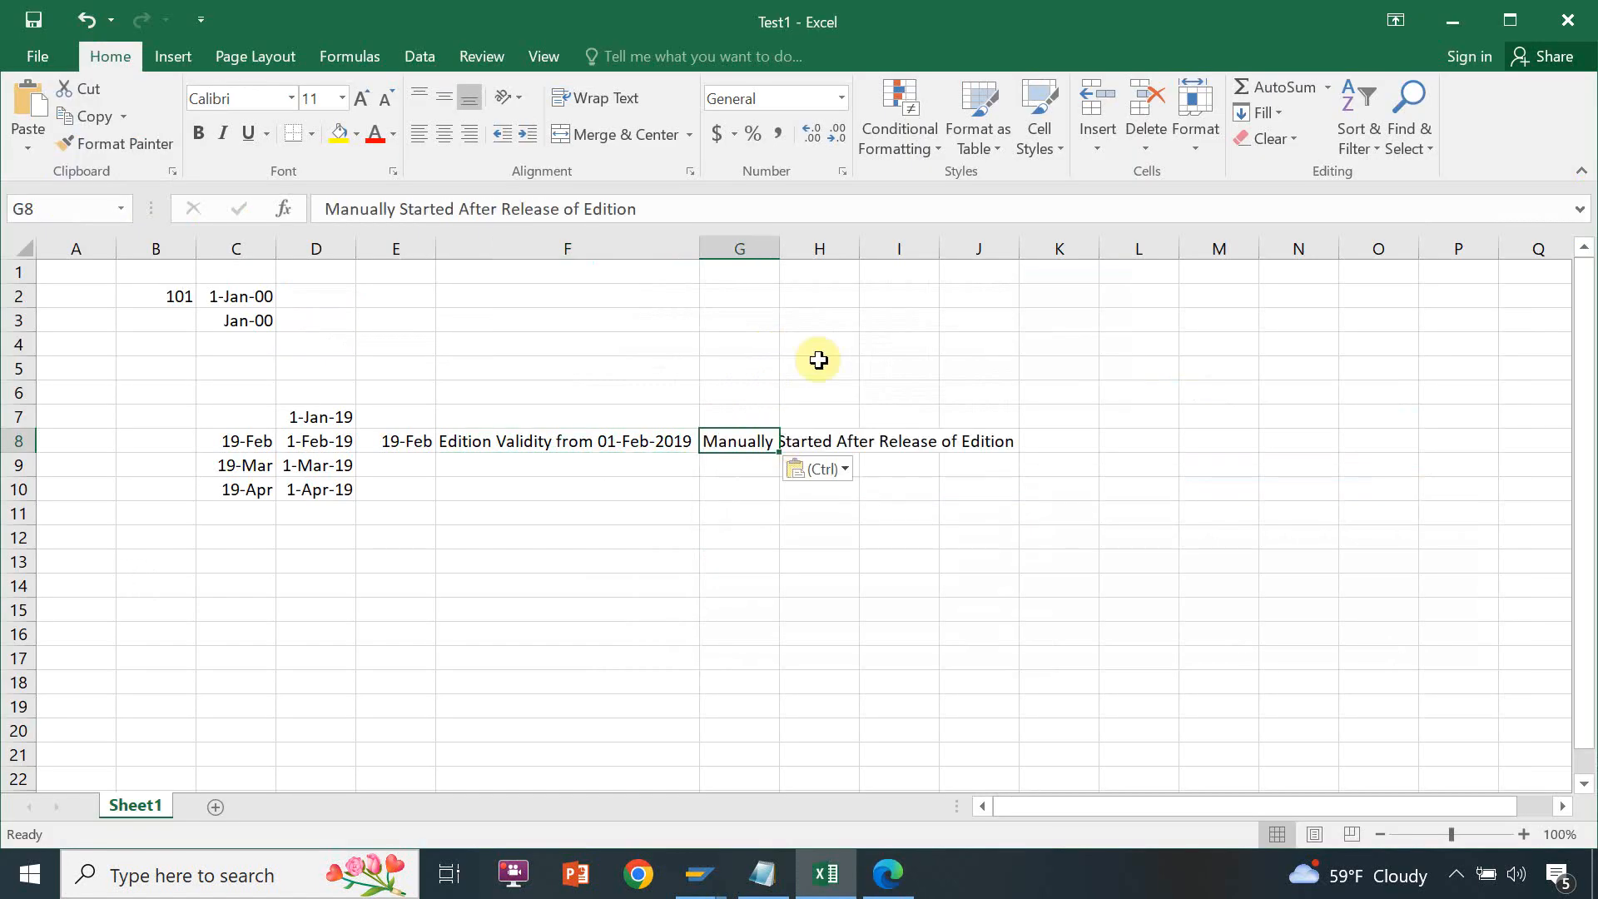
double_click(779, 248)
Return to the browser's Create Edition form and save the new edition FEB-19, agreeing to save it
key(alt+Tab)
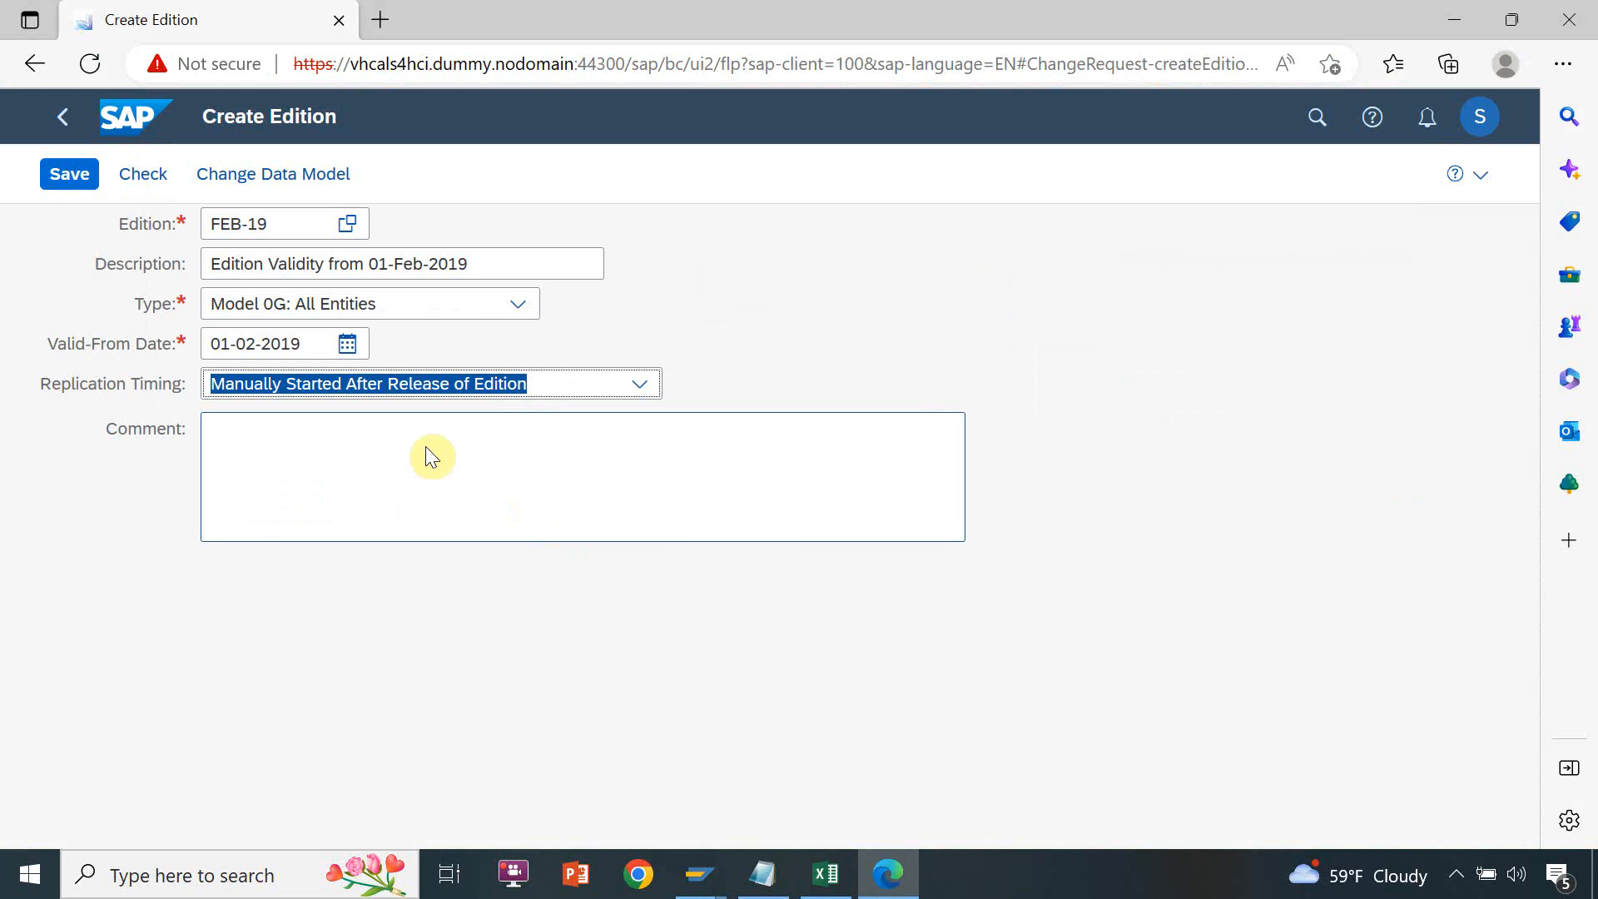
click(69, 173)
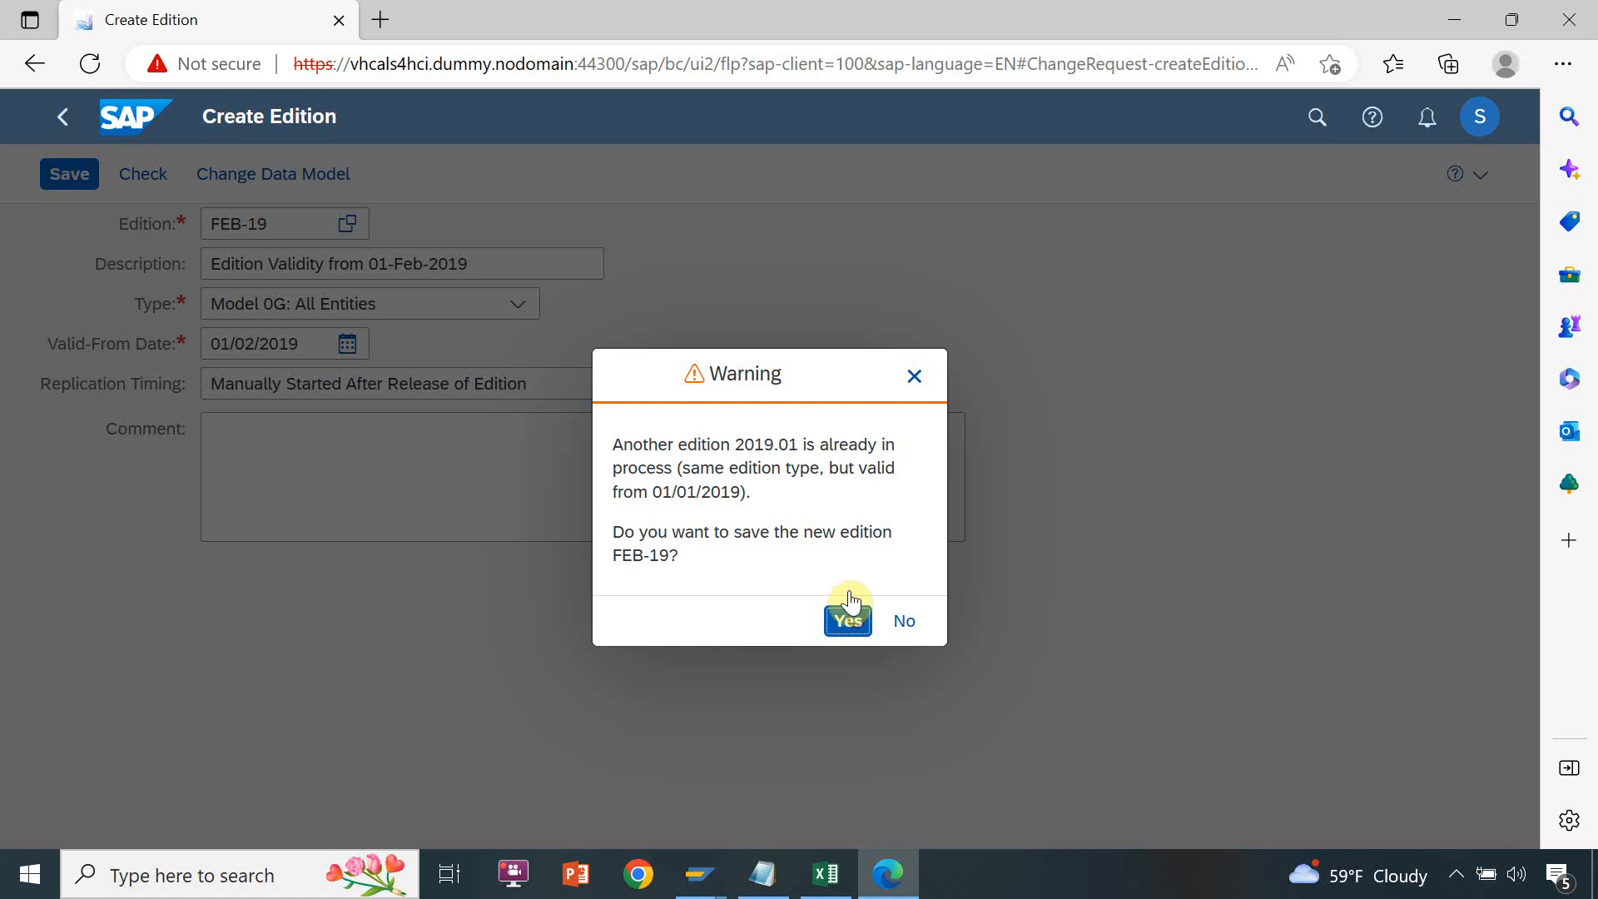
key(Return)
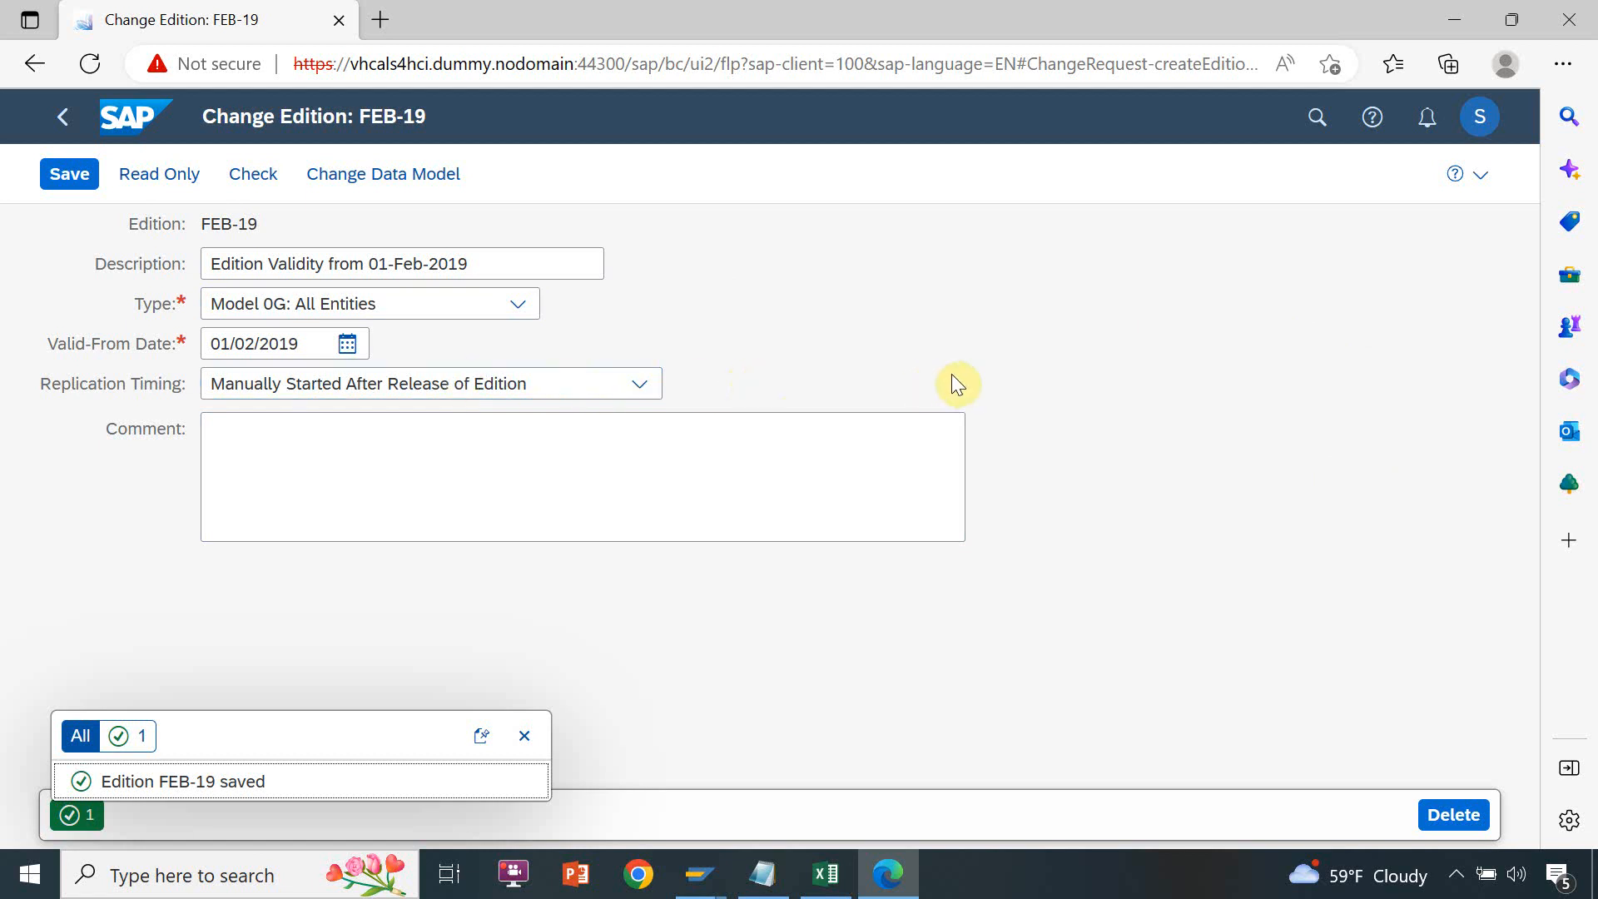
Return to the launchpad home, start another edition with Create Edition and name it Mar-19
click(73, 135)
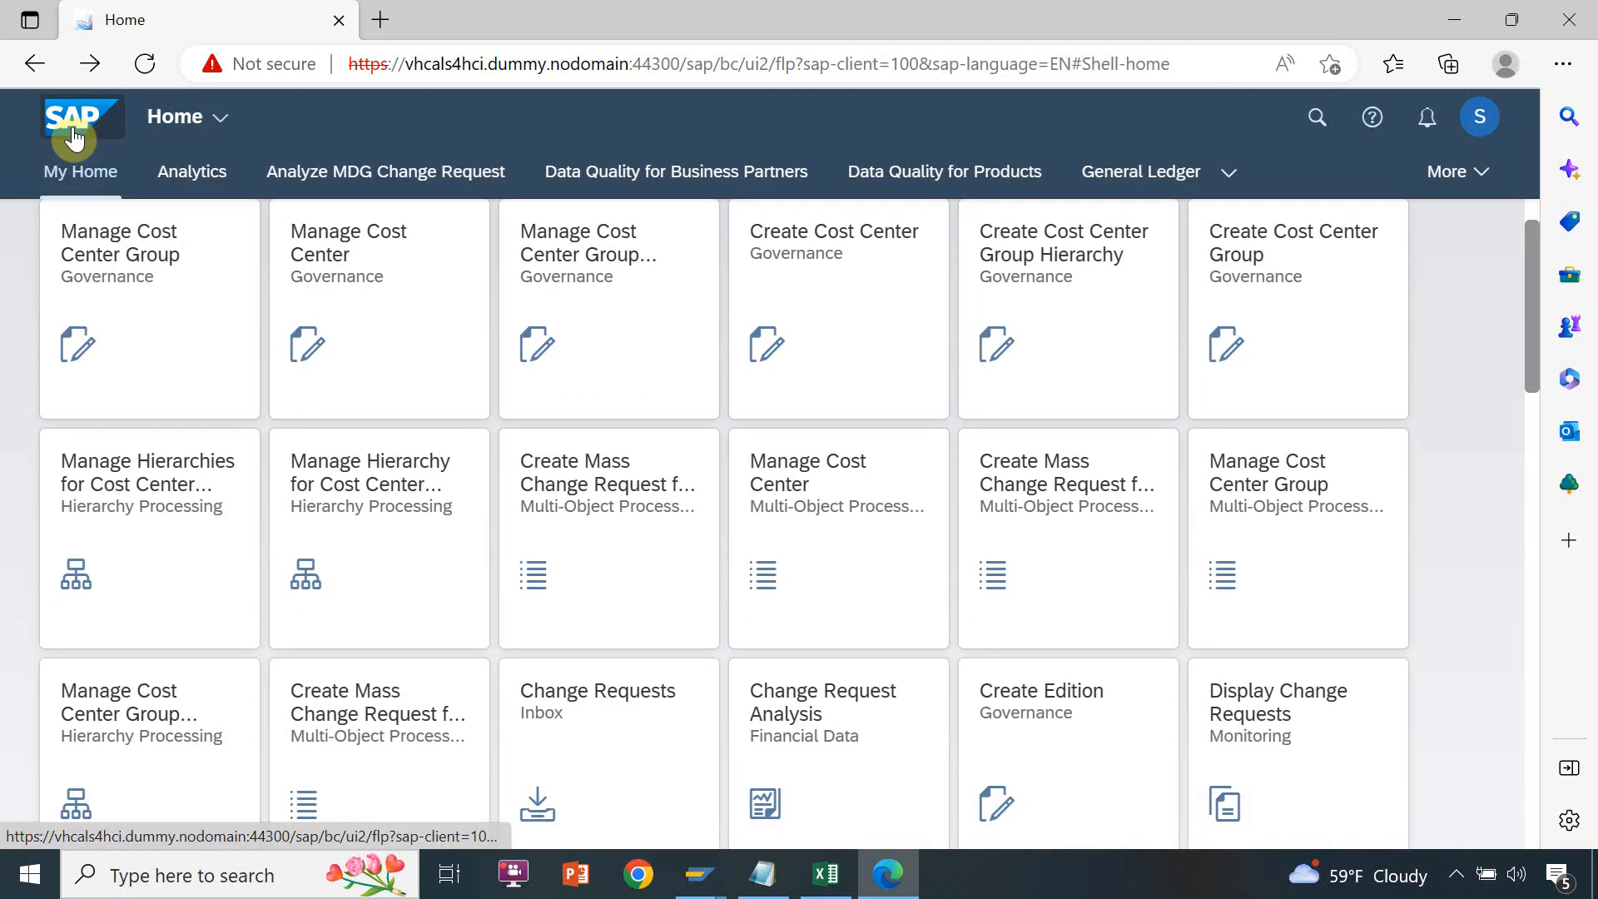
click(1051, 695)
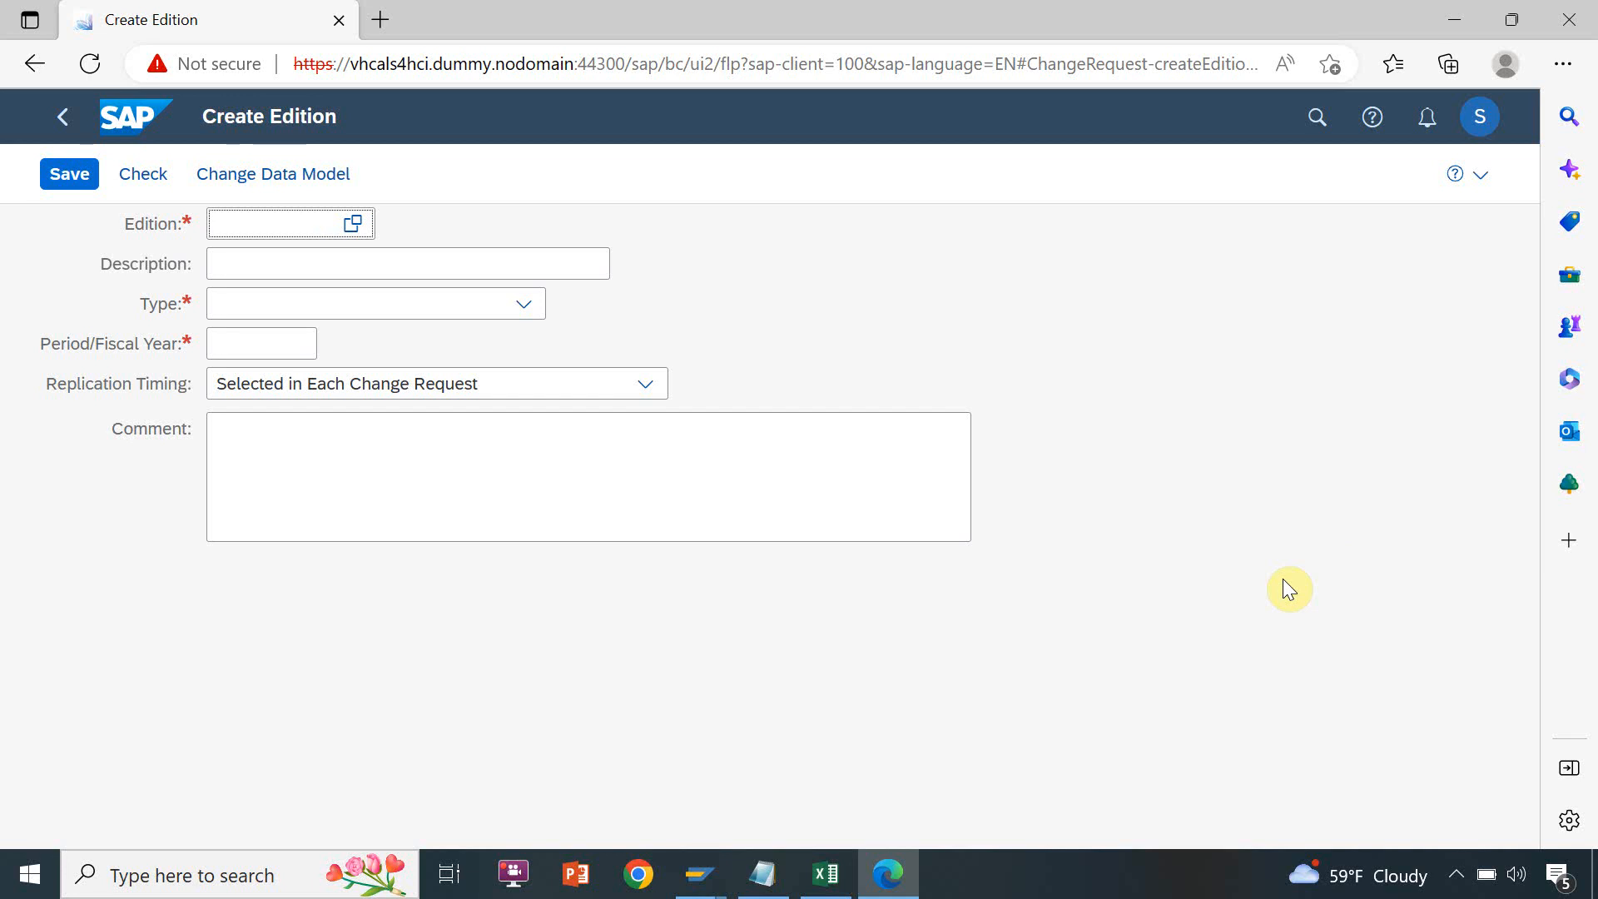
text(Mar-19)
Reuse the description from Excel cell F8 for the Mar-19 edition, changing it to "Edition Validity from 01-Mar-2019"
click(595, 272)
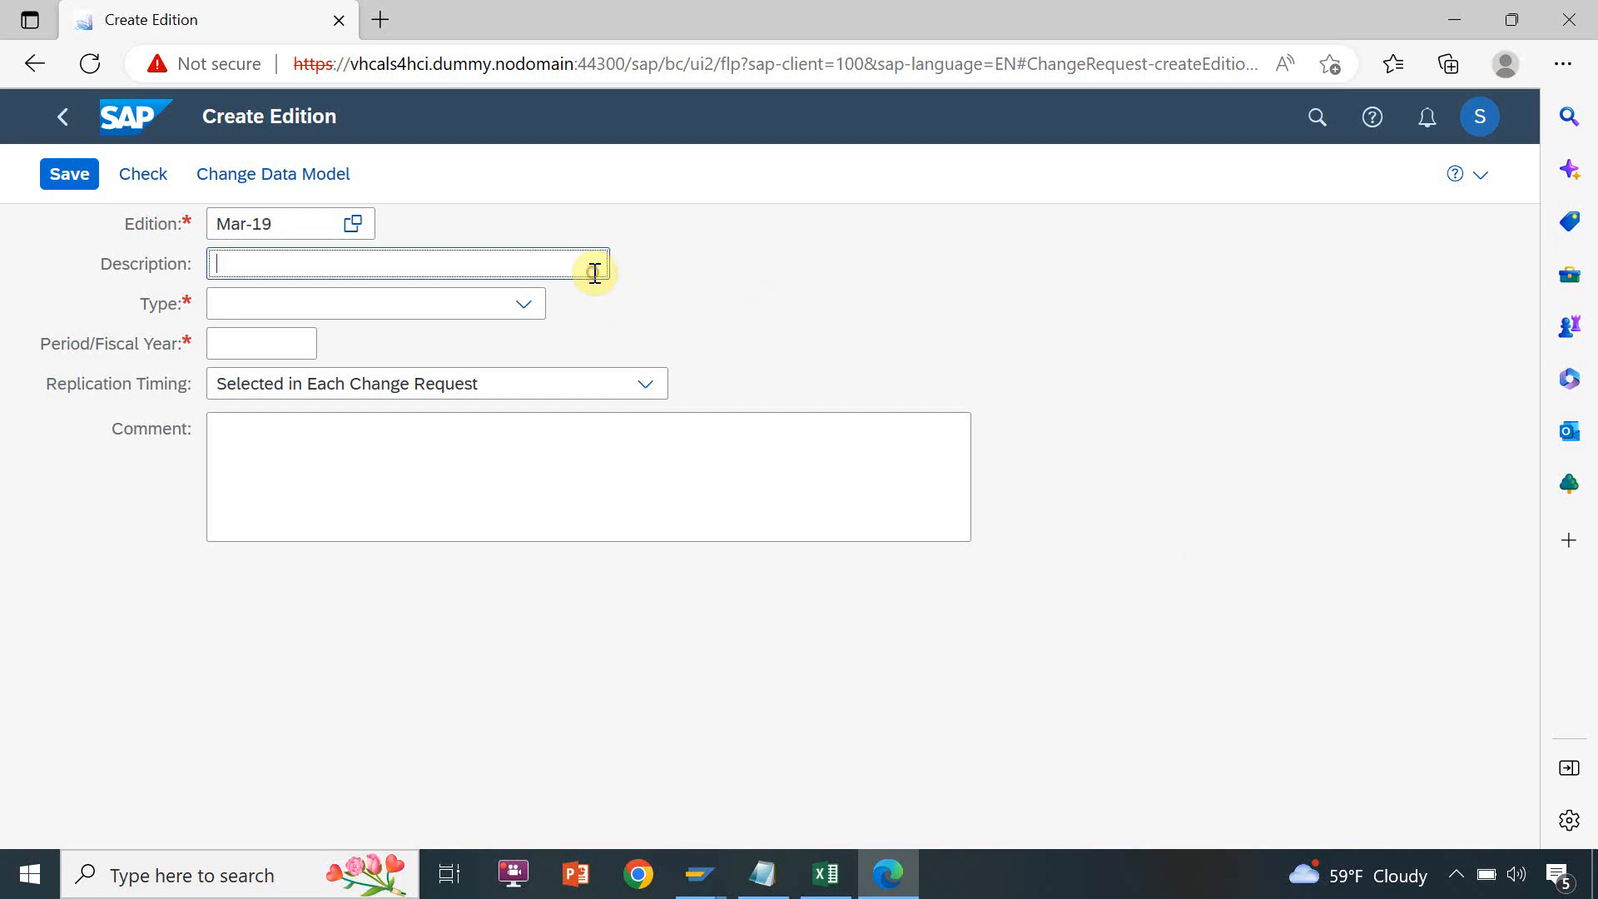
key(alt+Tab)
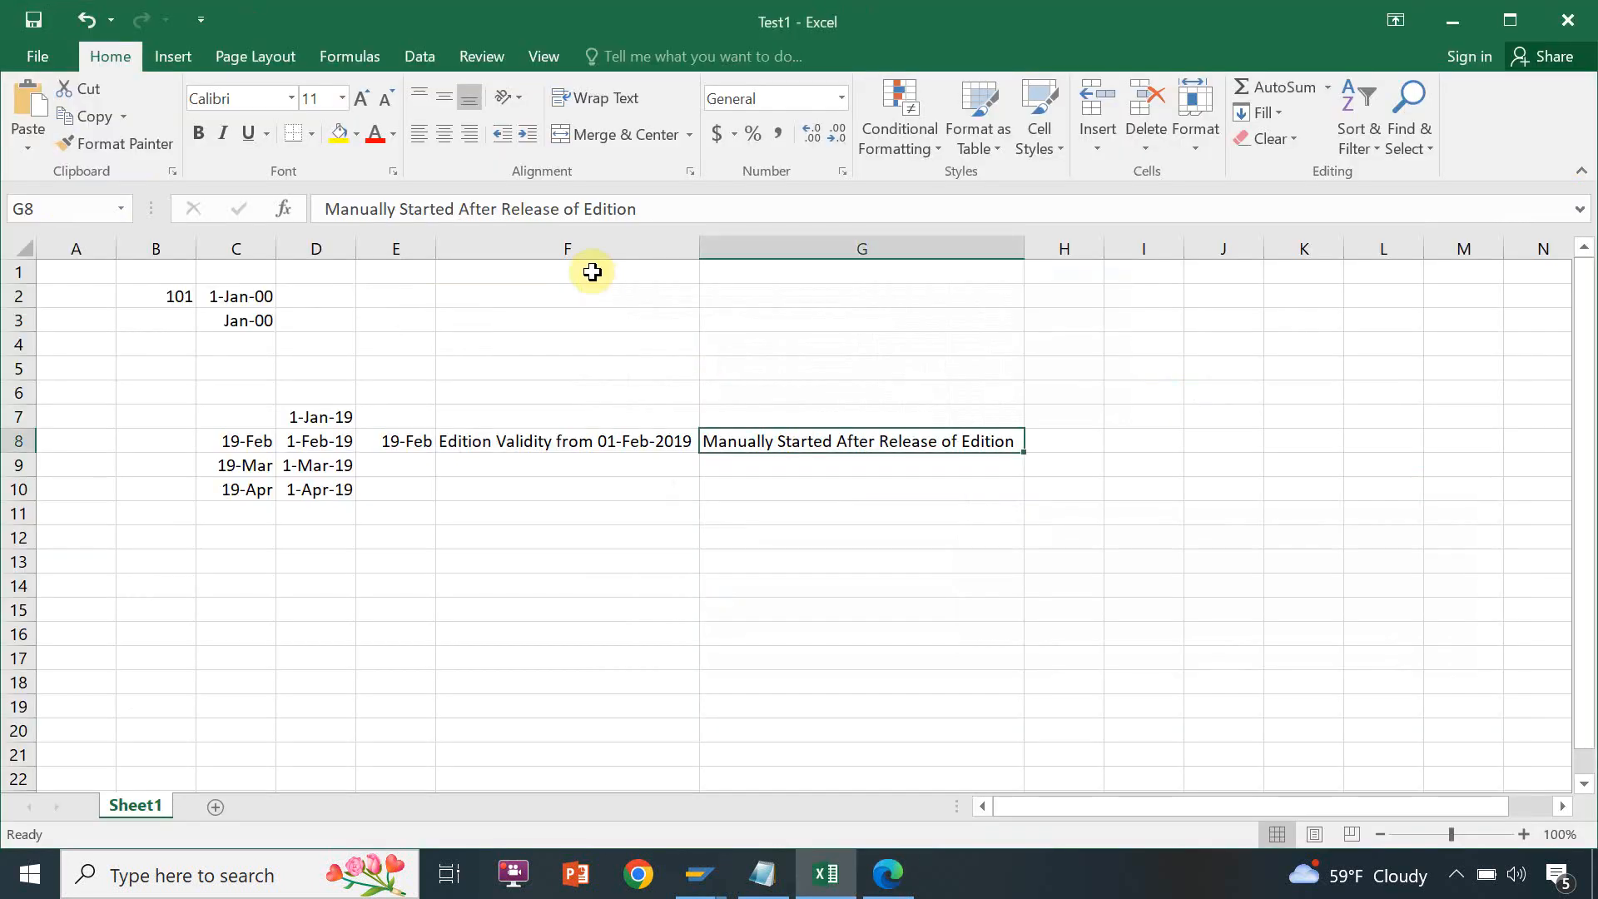
click(559, 432)
key(ctrl+c)
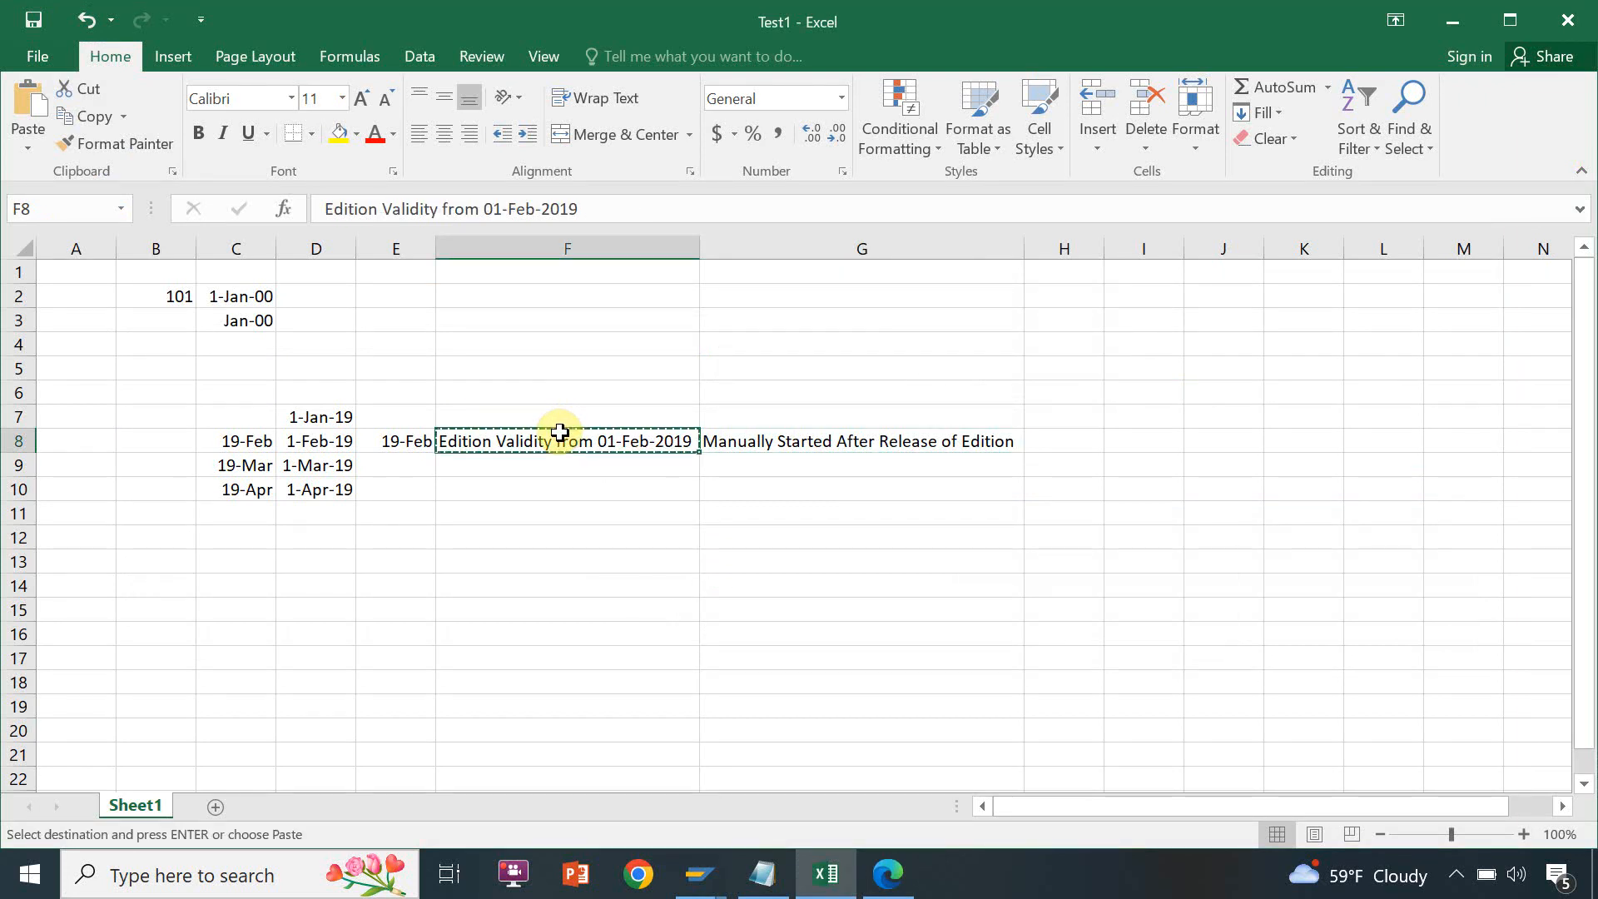
key(alt+Tab)
key(ctrl+v)
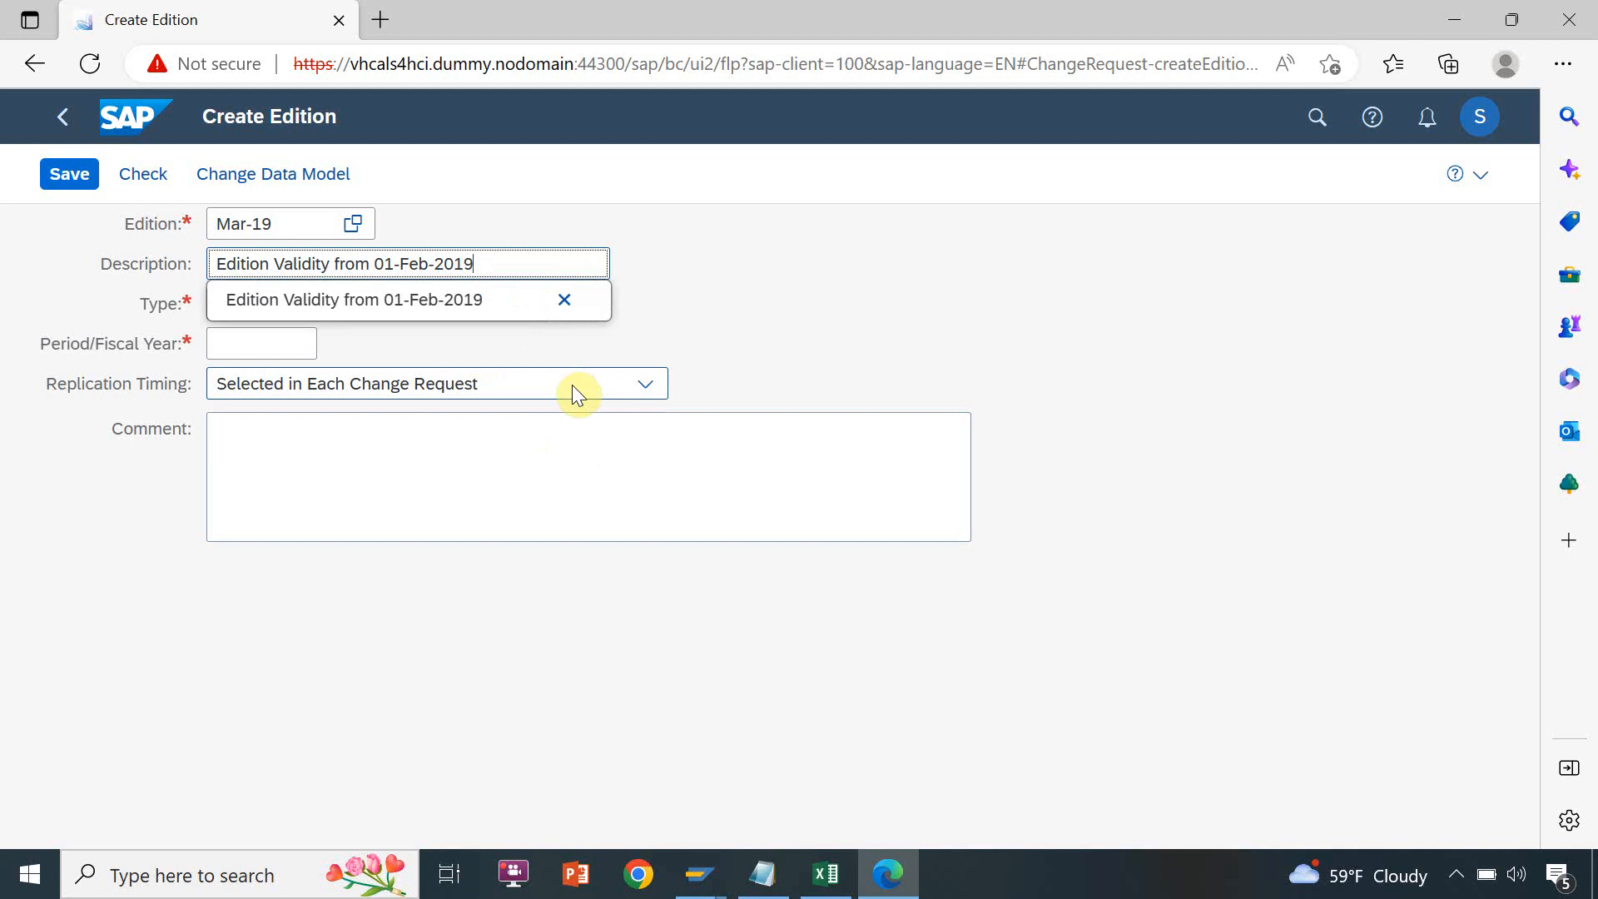
key(BackSpace)
key(BackSpace)
key(BackSpace)
text(Mar)
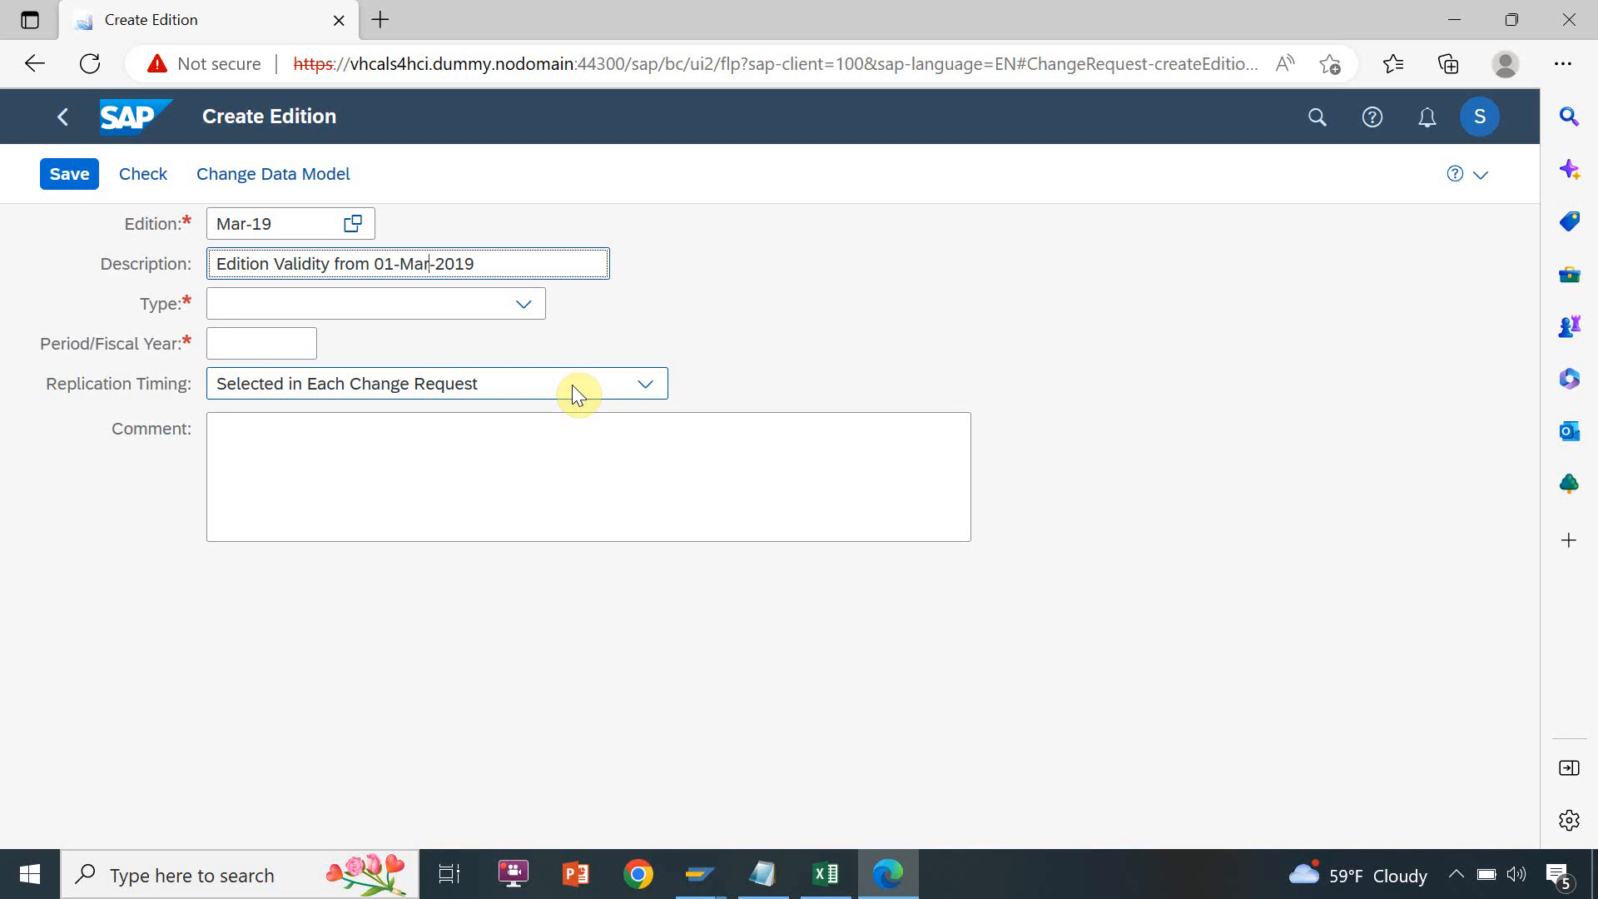
Set the MAR-19 edition's type to Model 0G: All Entities and its valid-from date to 01-03-2019
click(473, 312)
click(446, 336)
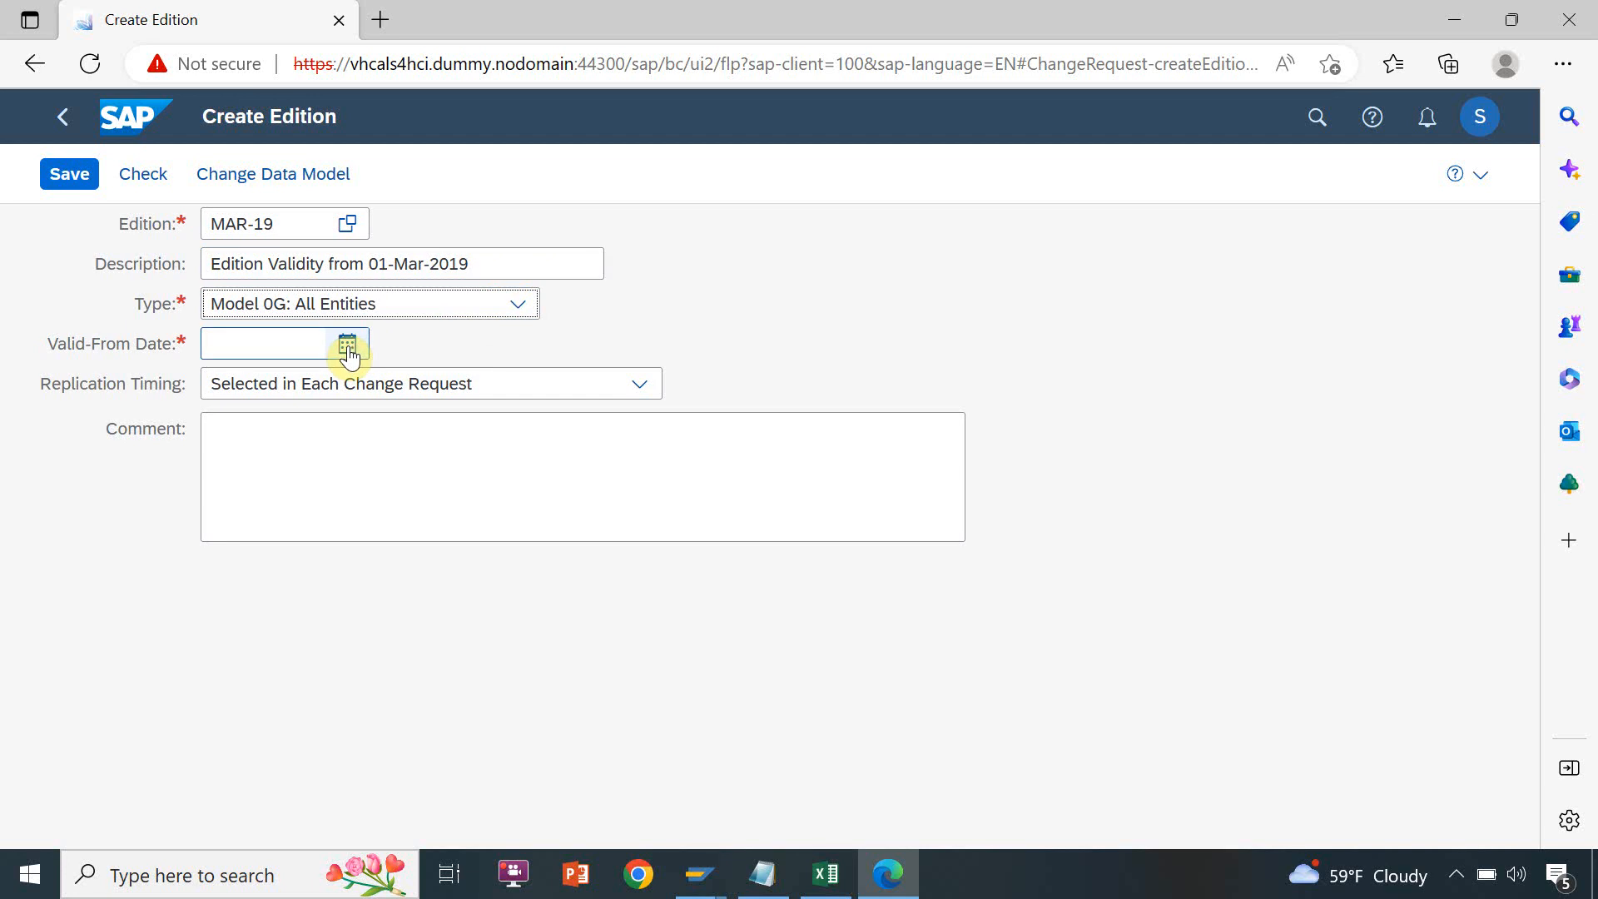
click(312, 348)
text(01-0)
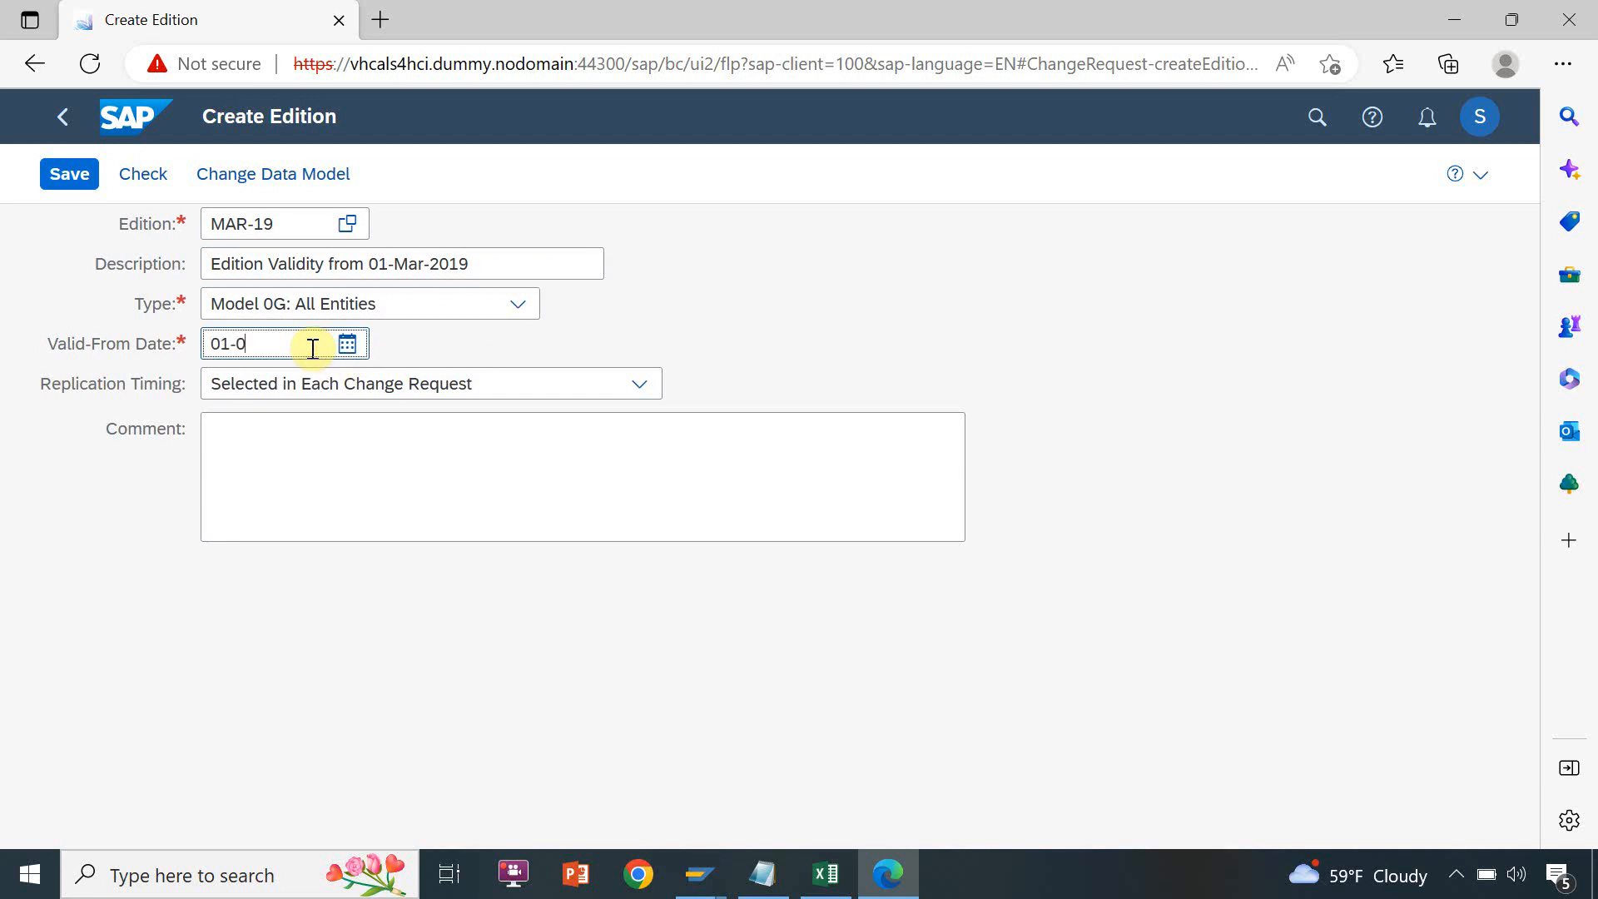
text(3-2019)
Set the replication timing to On Final Approval of Change Request and save edition MAR-19, agreeing to save it
click(318, 386)
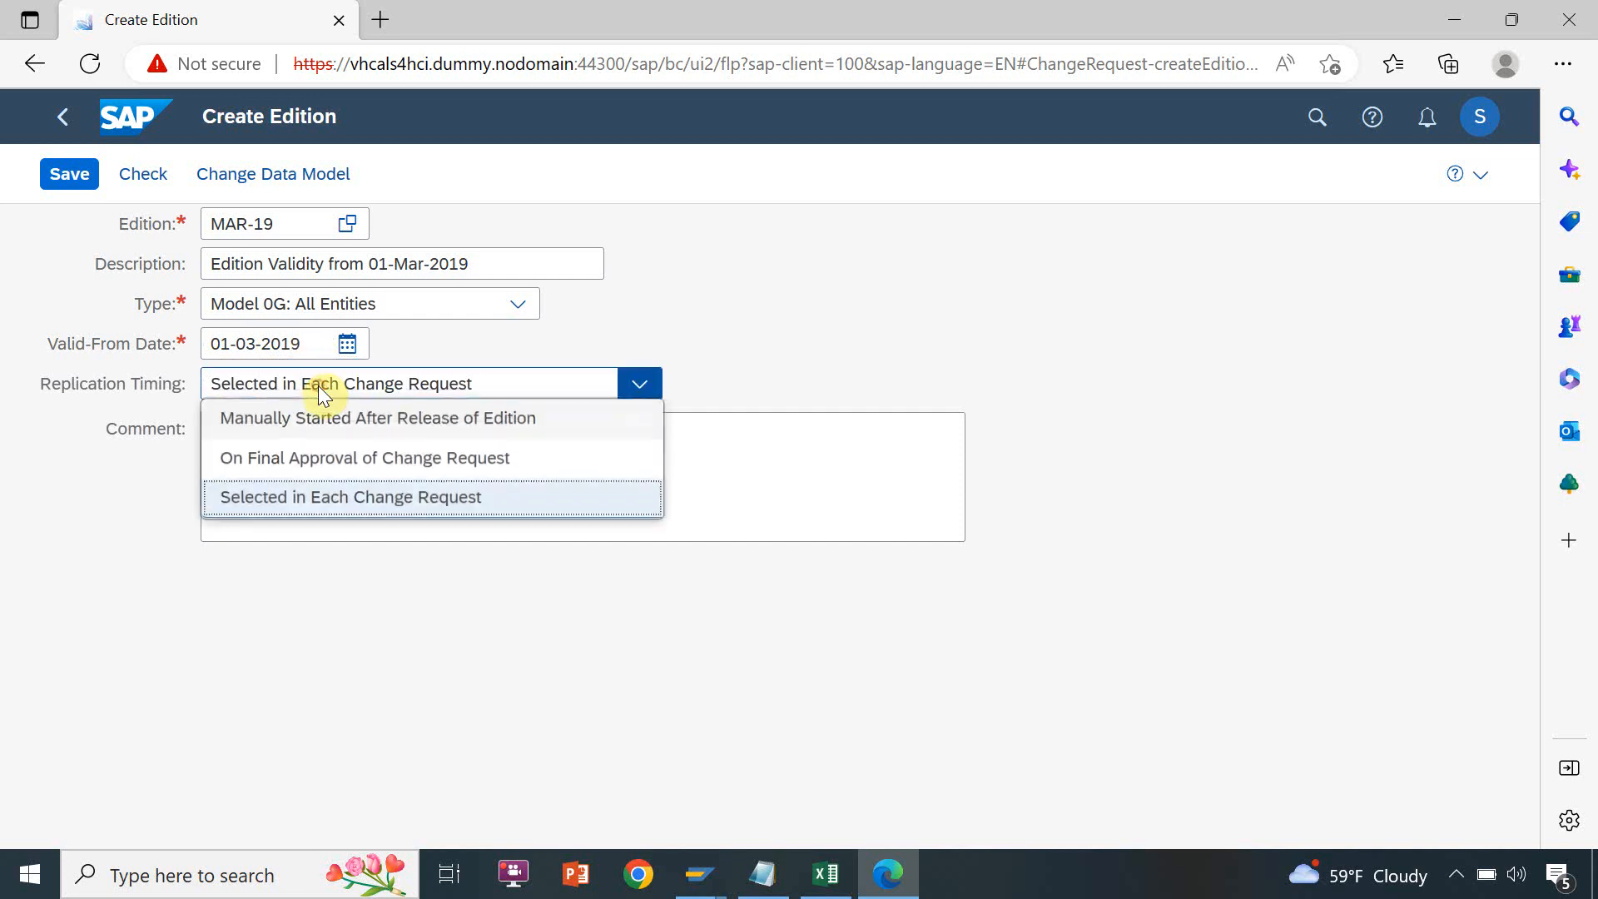
click(315, 460)
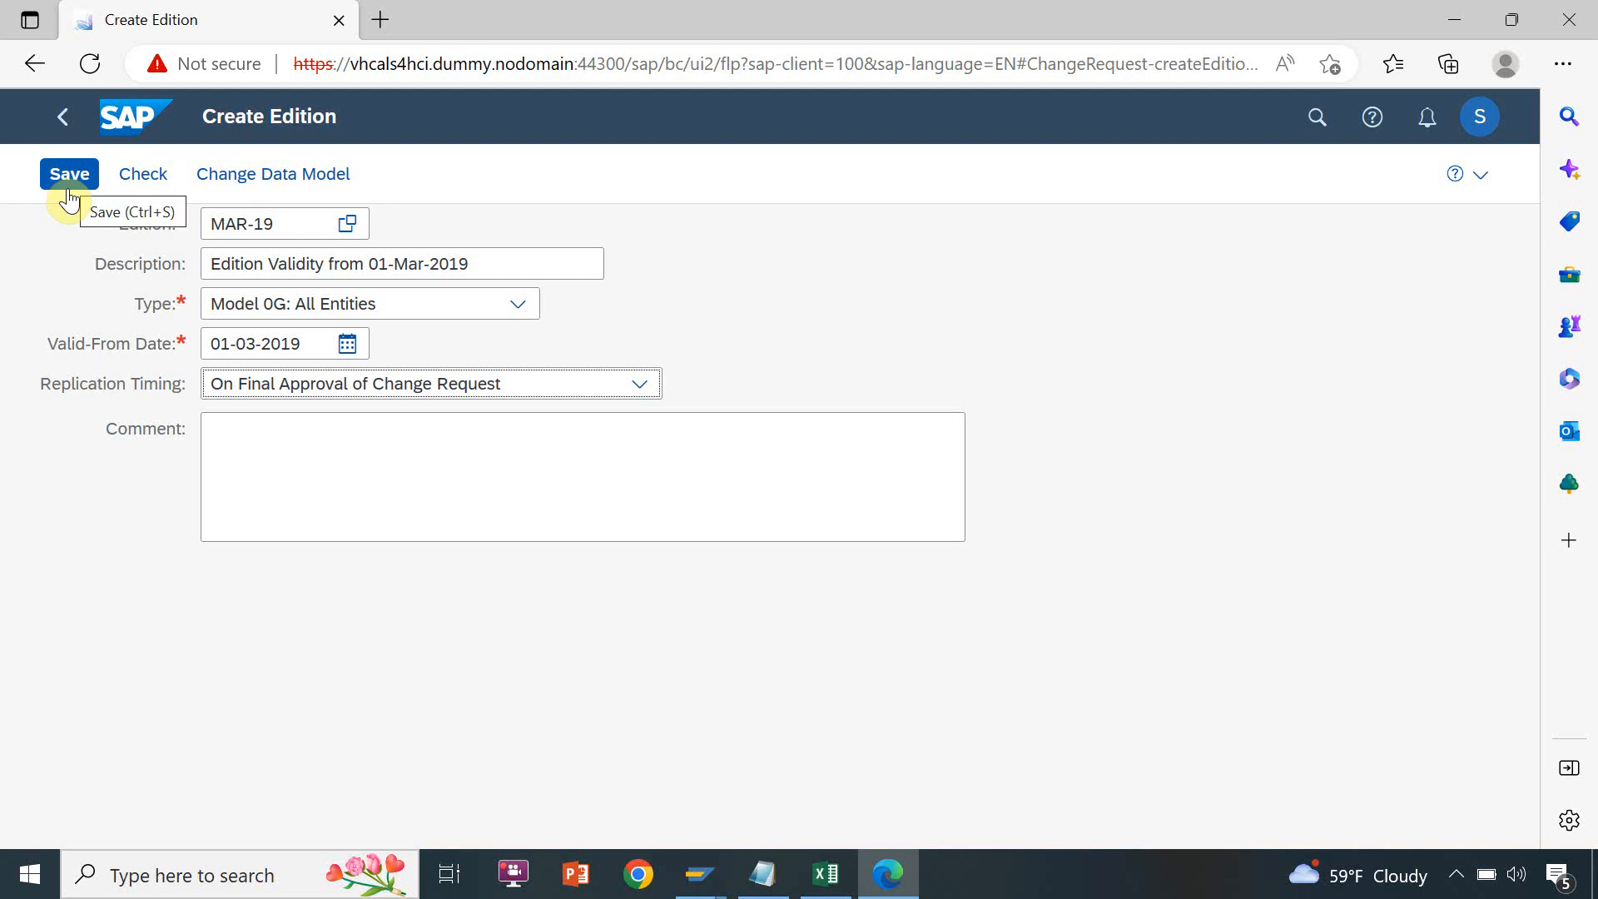
click(68, 124)
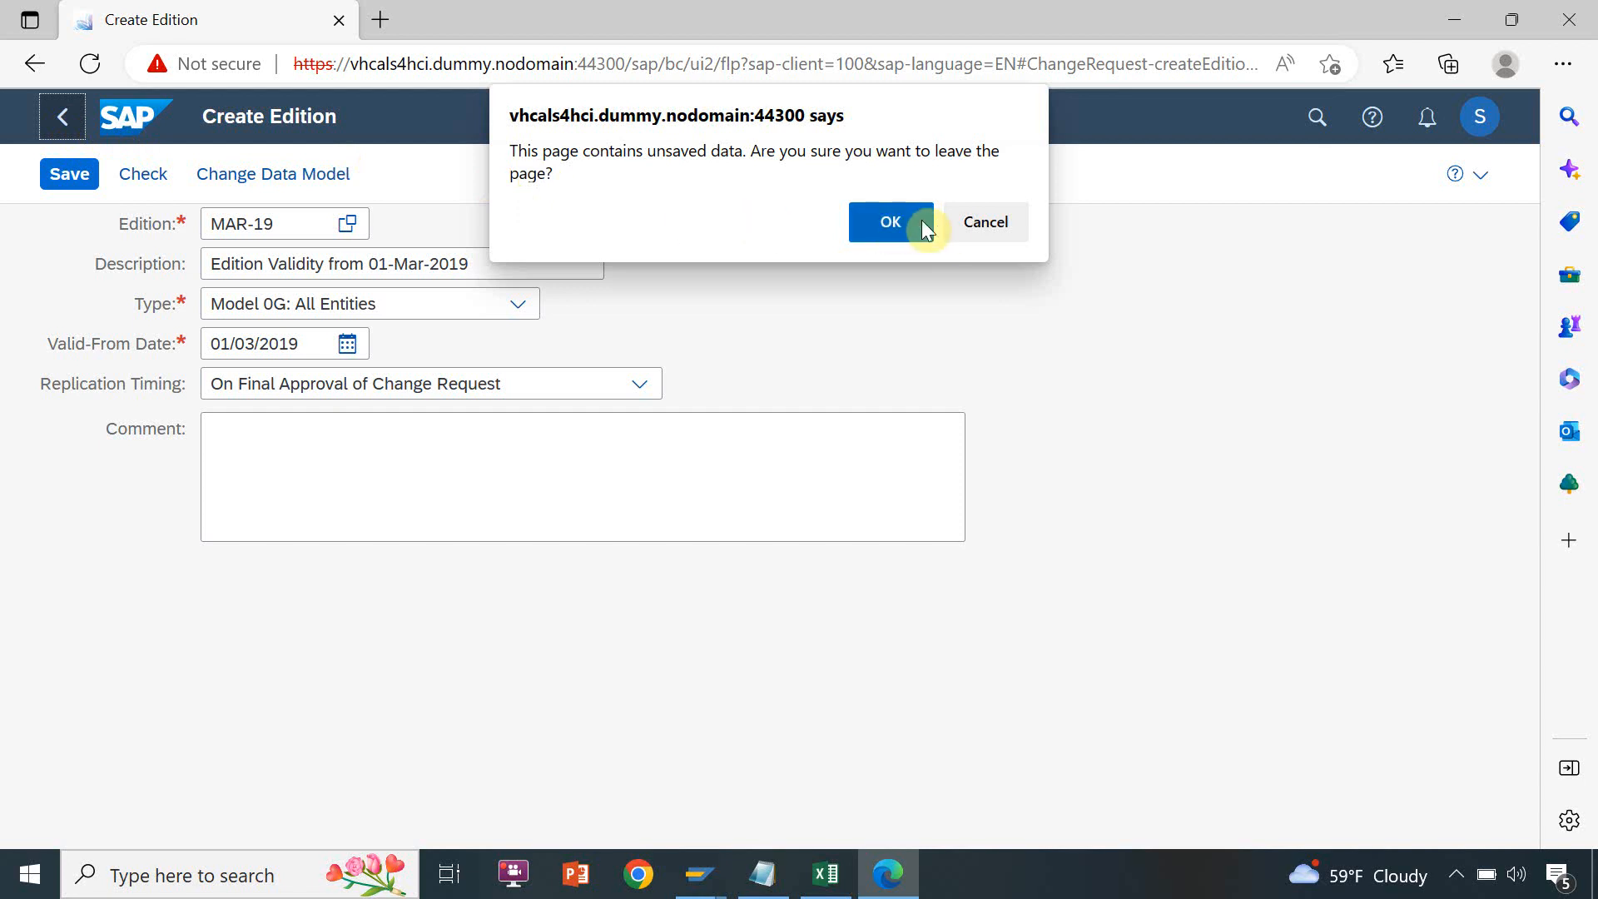
click(977, 222)
click(59, 183)
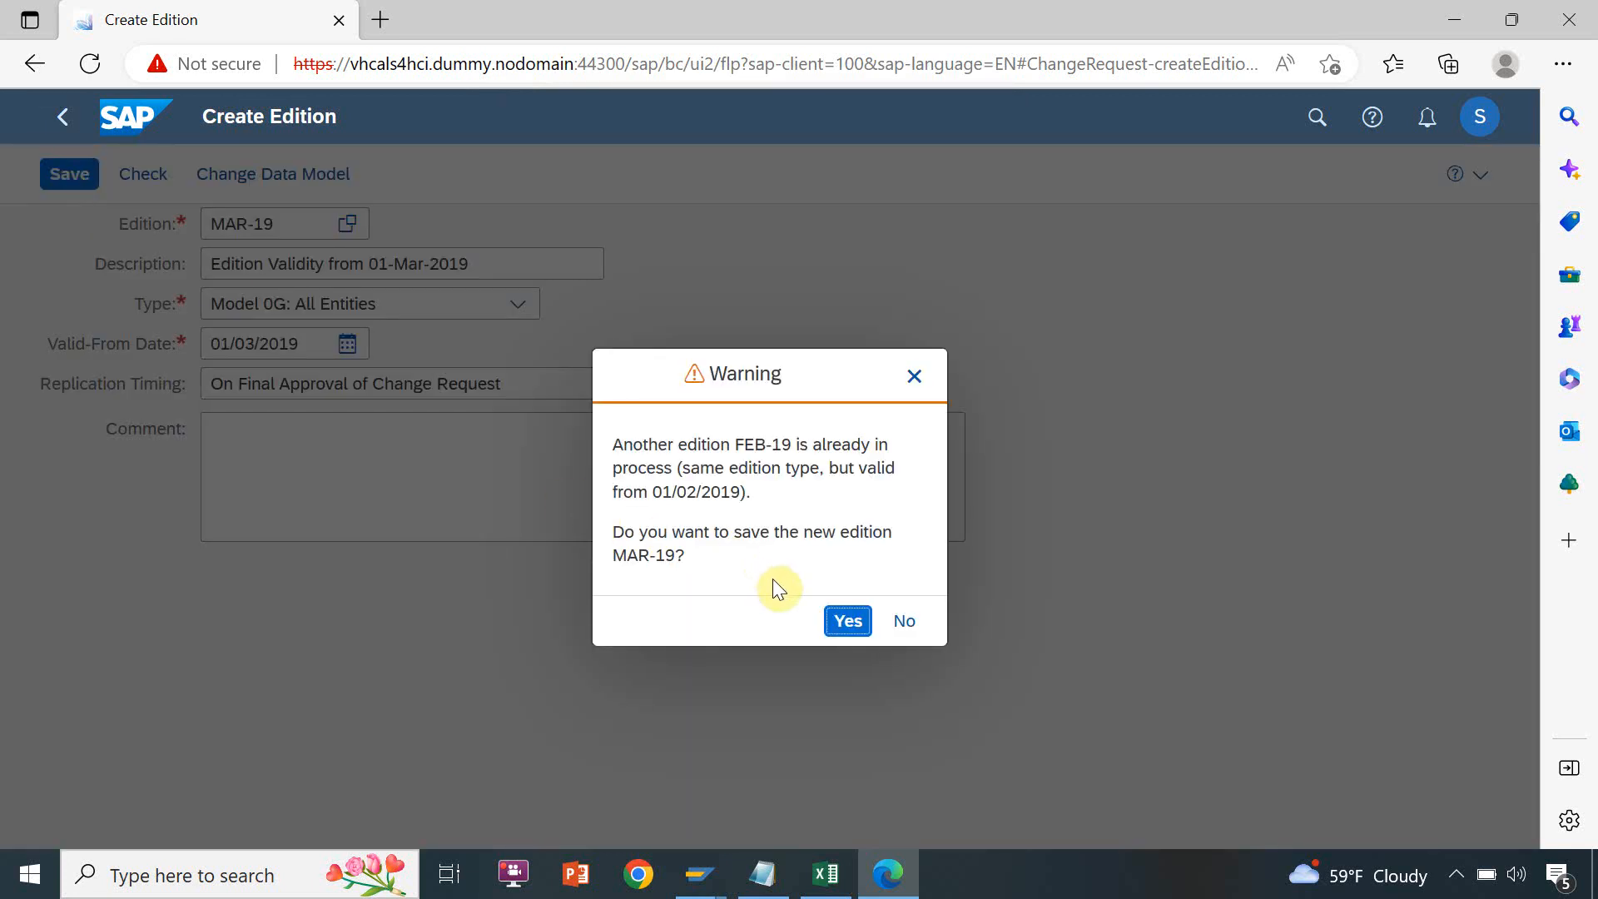
click(840, 624)
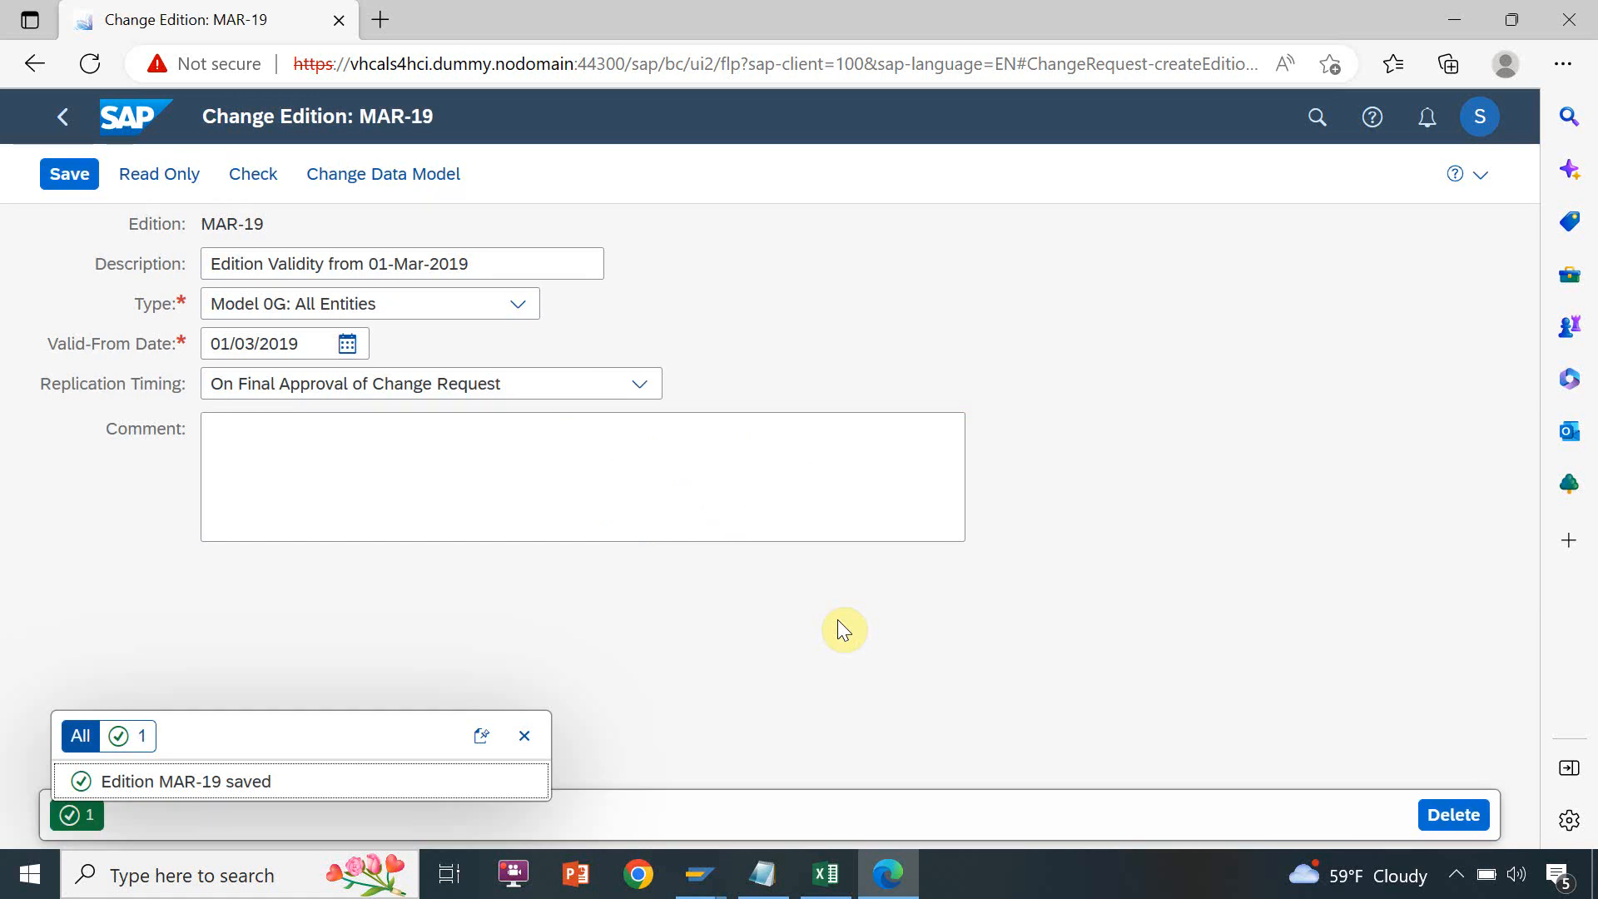
Go back to the launchpad home, open Create Edition and name the new edition Apr-19
click(66, 119)
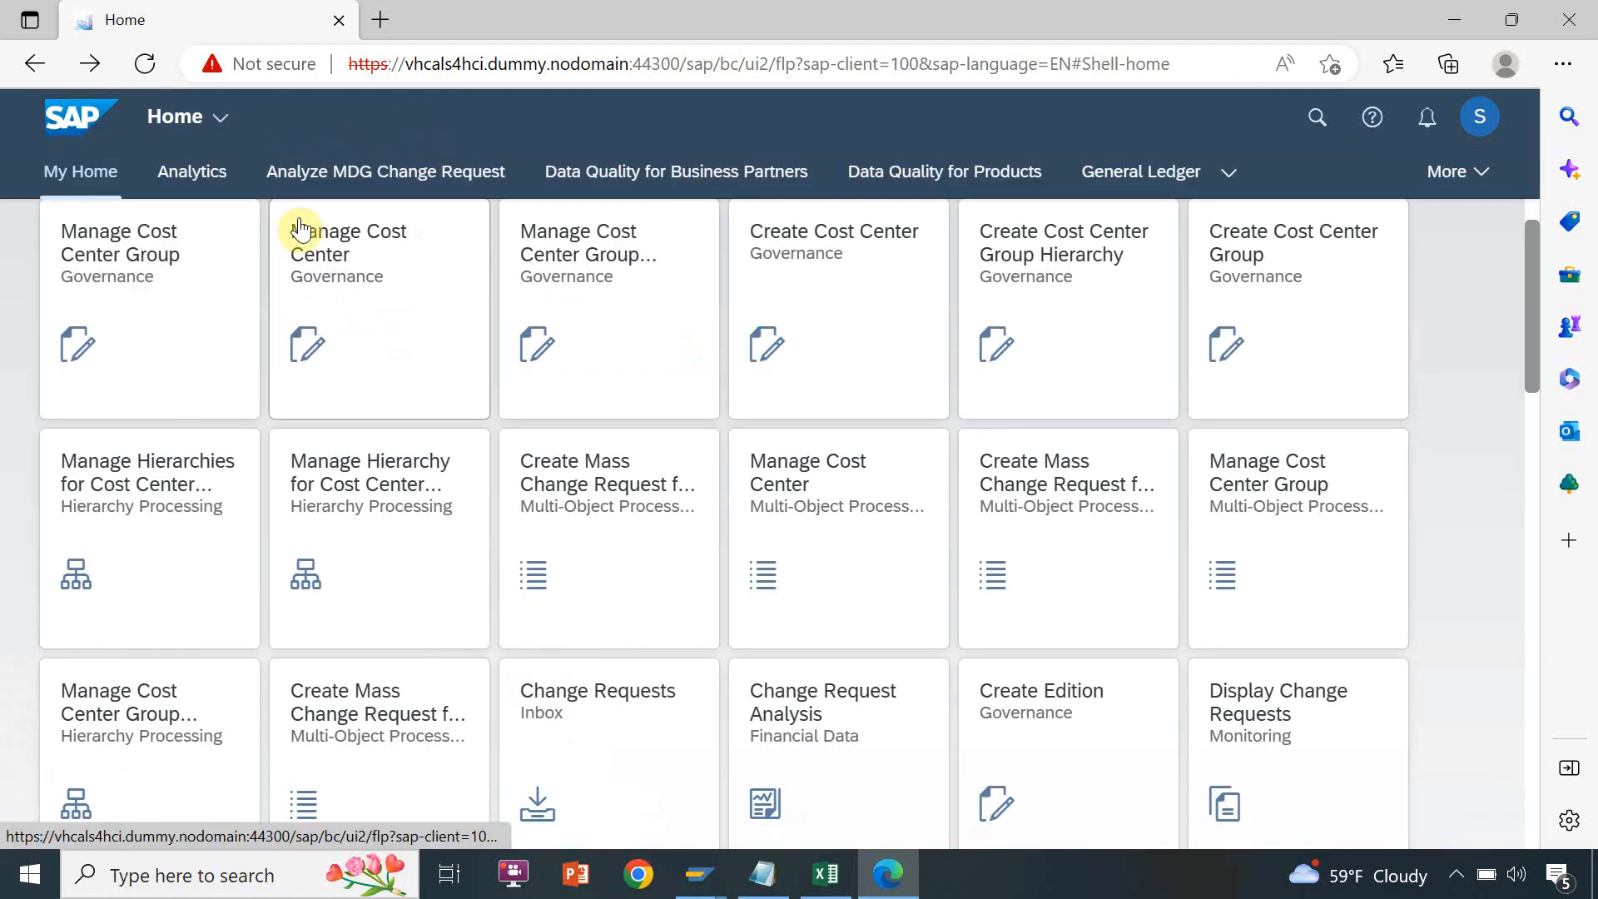
click(1030, 690)
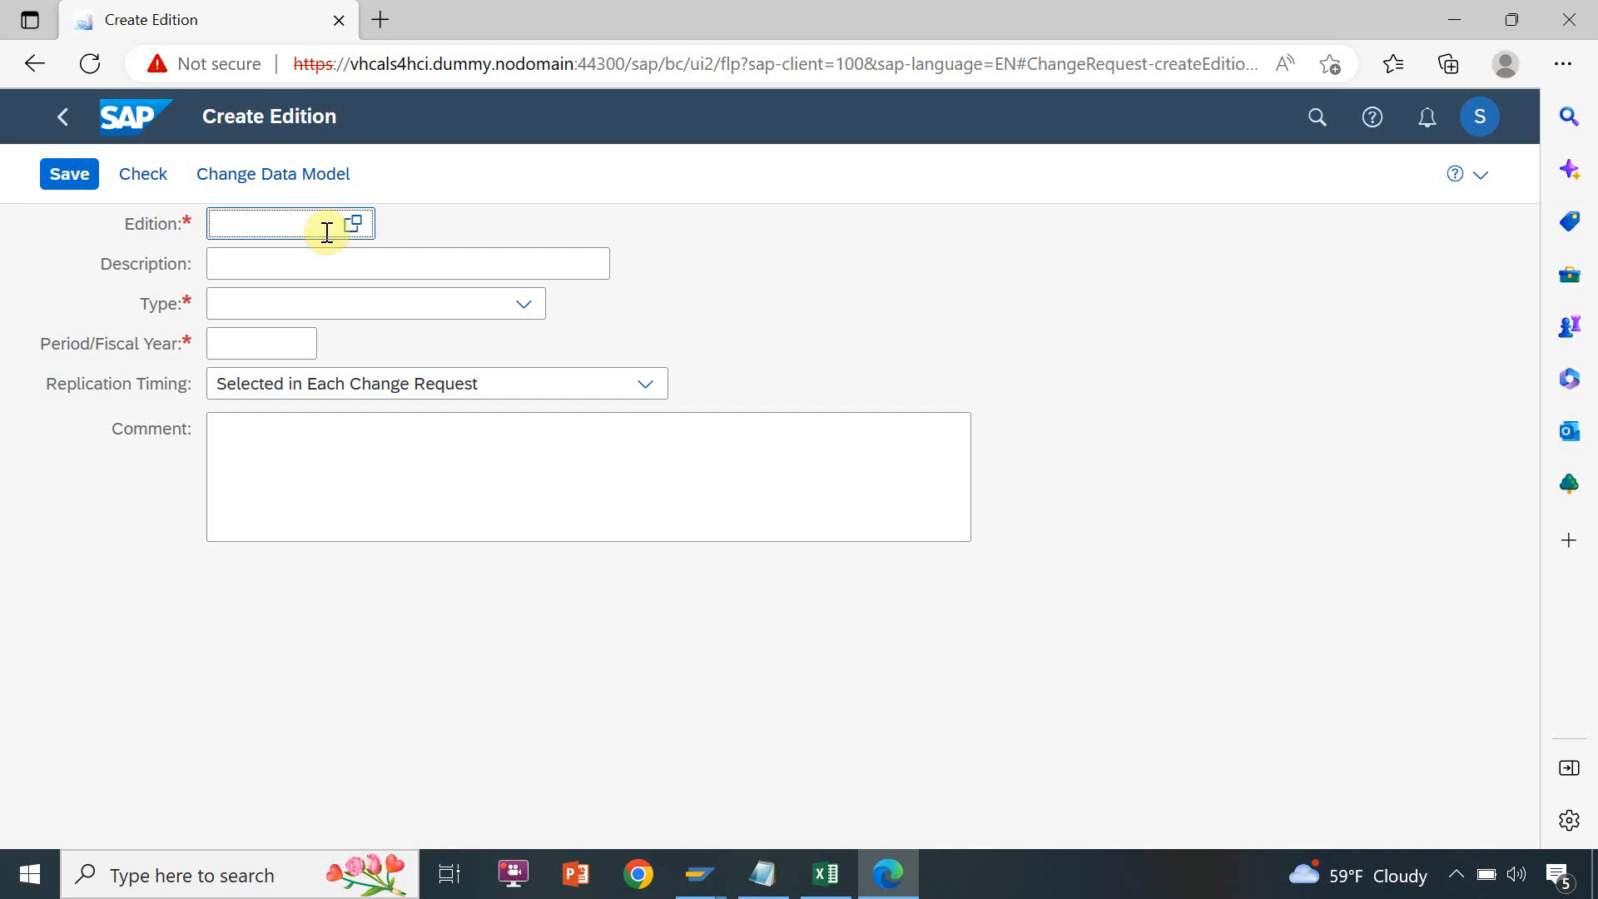
text(Apr-19)
Paste the copied description into the Apr-19 edition and change it to "Edition Validity from 01-Apr-2019"
key(Tab)
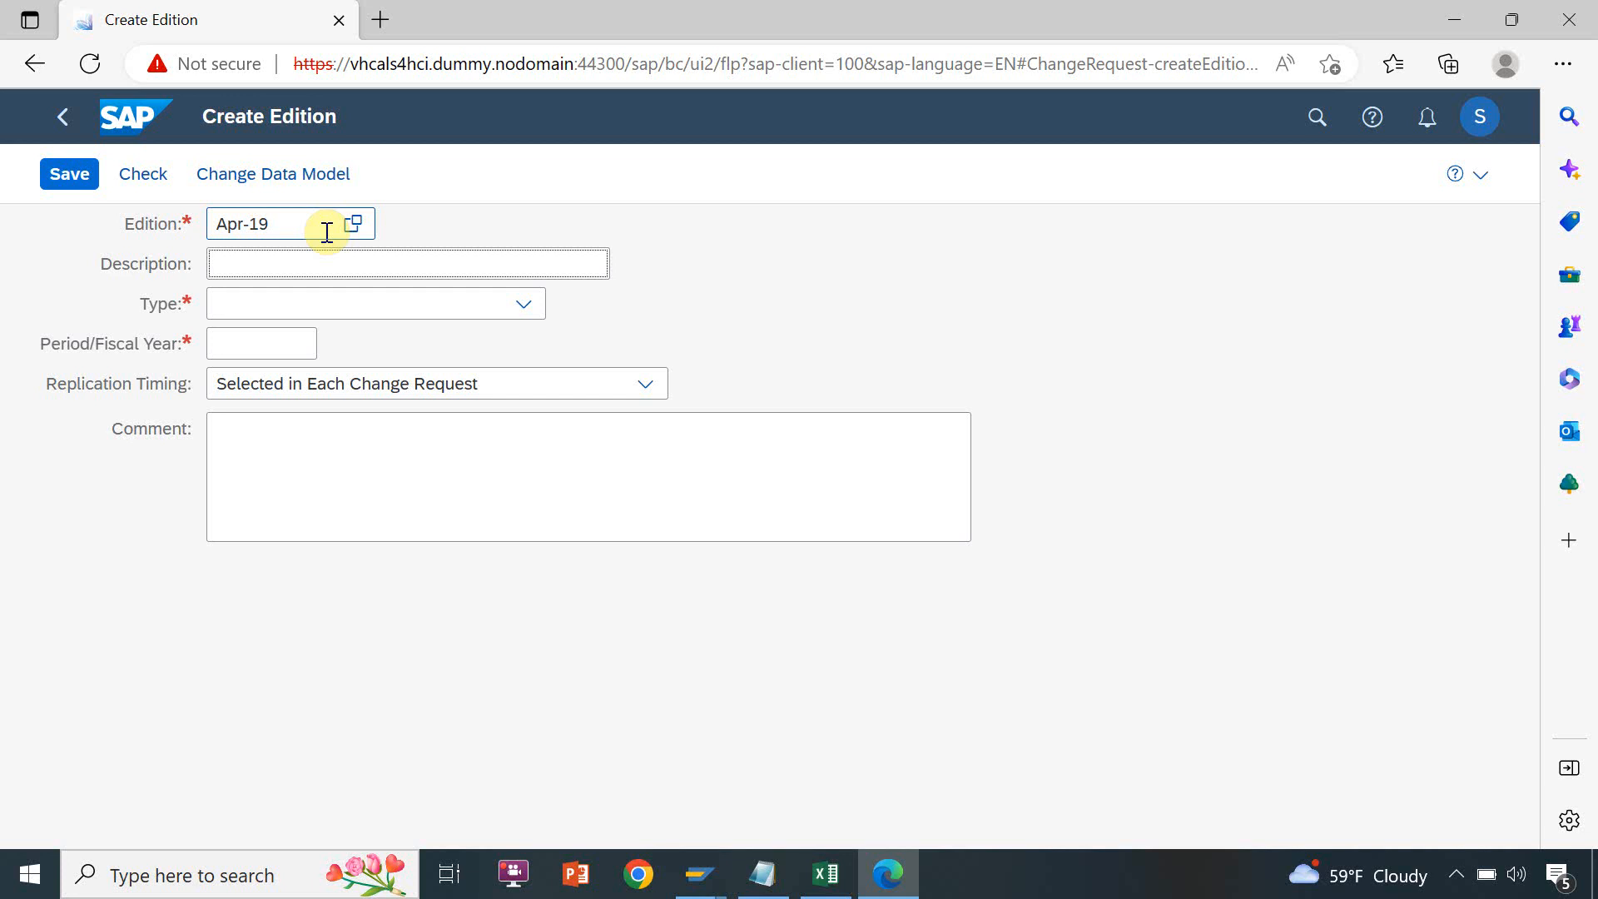
key(ctrl+v)
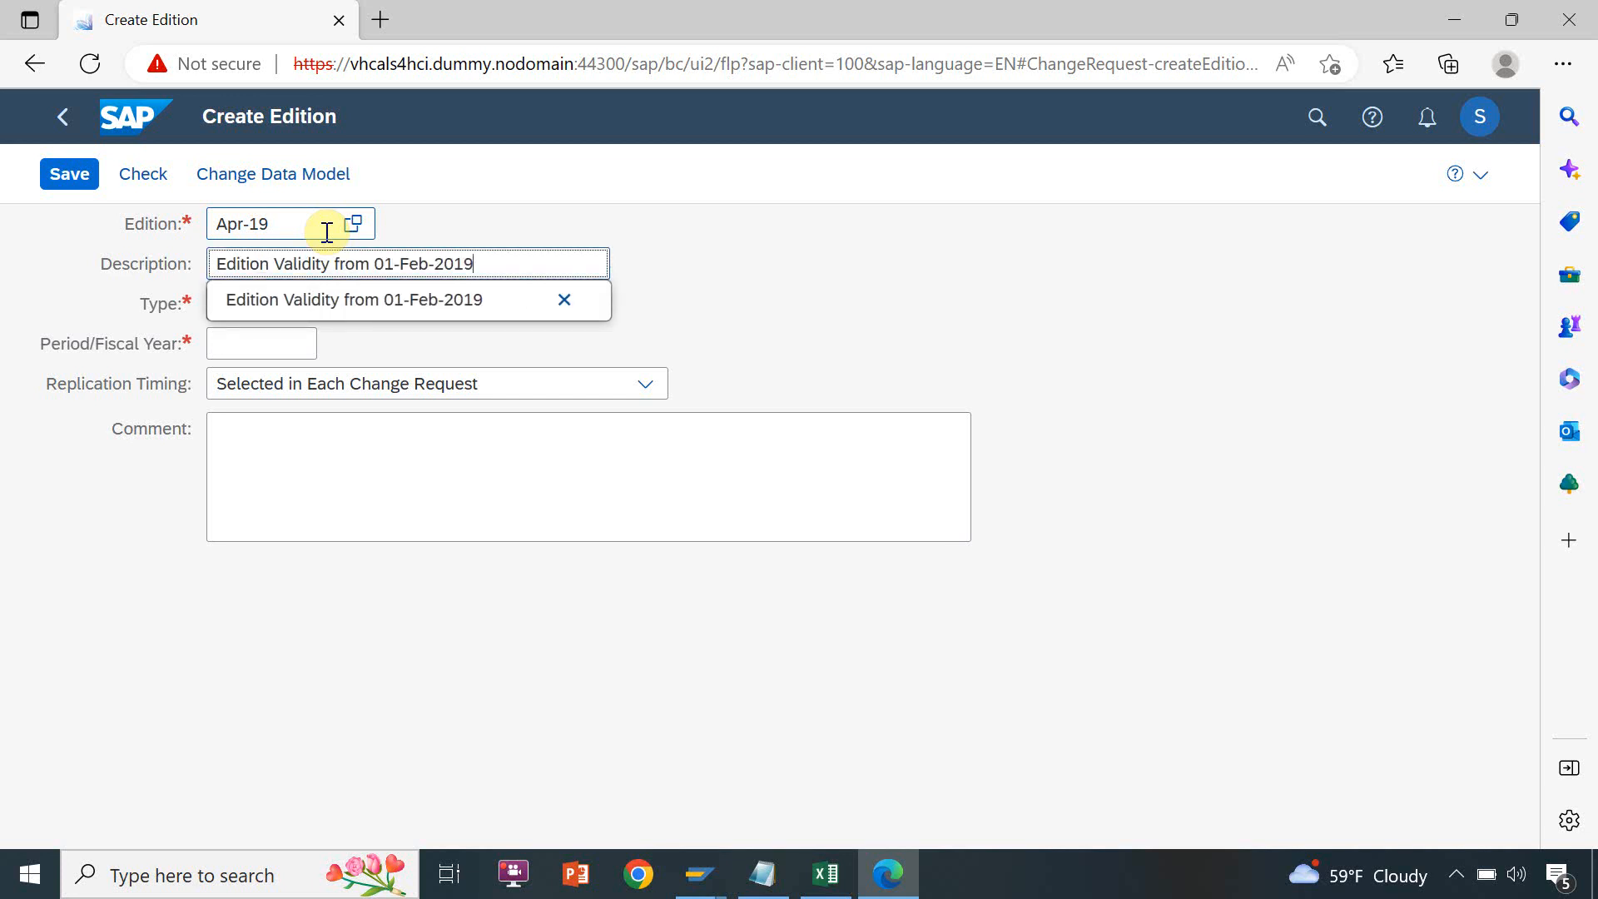
key(BackSpace)
key(BackSpace)
key(BackSpace)
text(Apr)
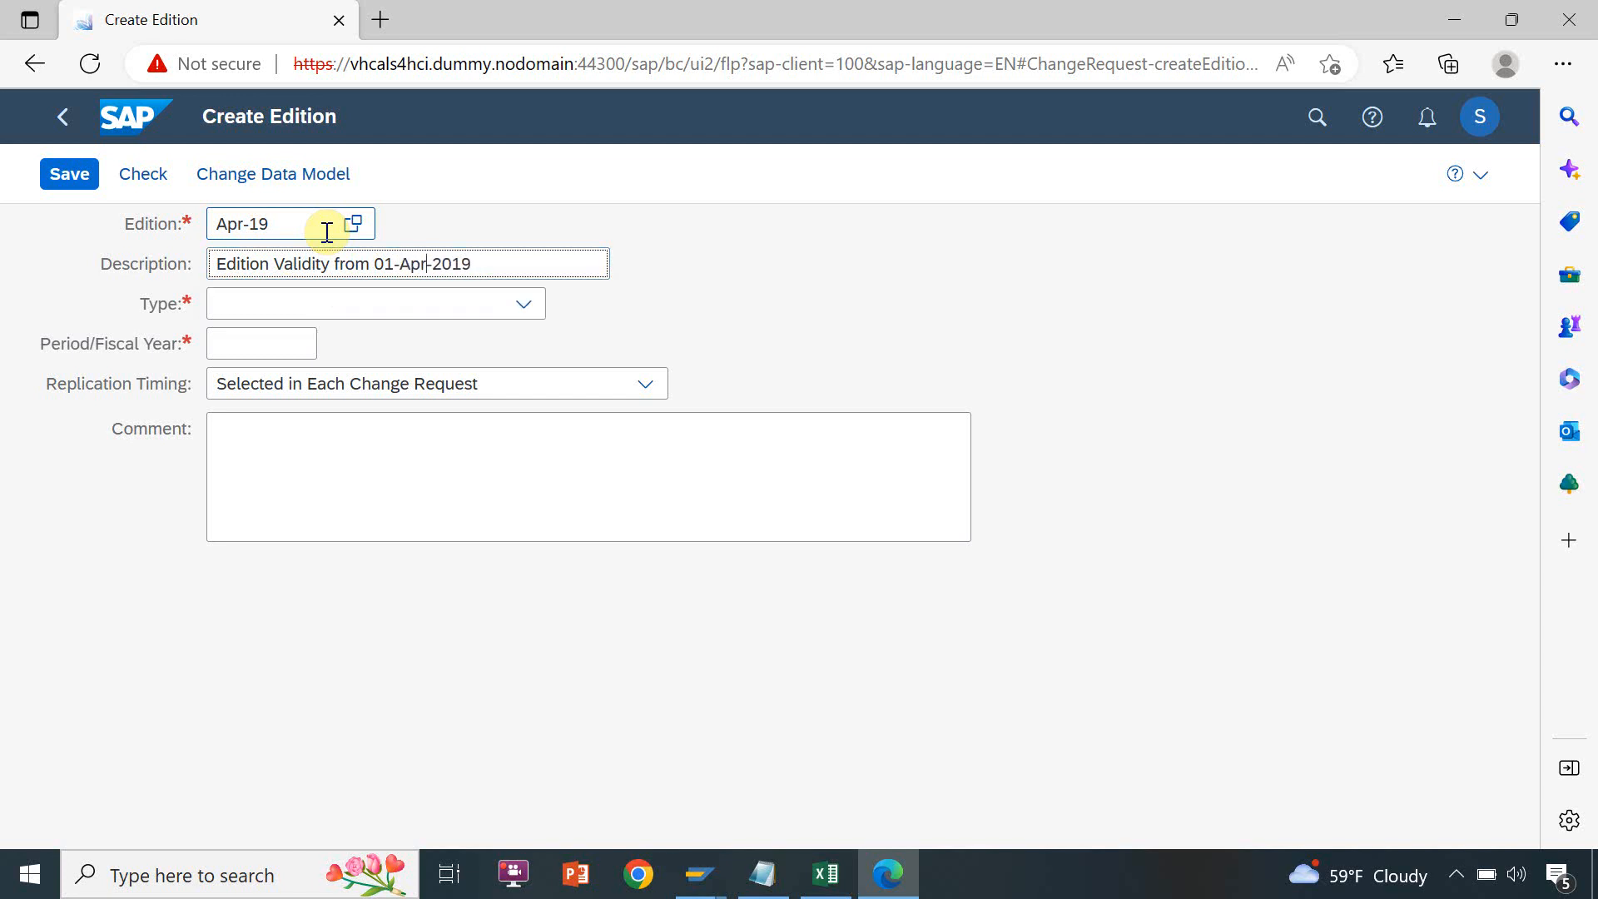
Set the APR-19 edition's type to Model 0G: All Entities and its valid-from date to 01-04-2019
click(357, 297)
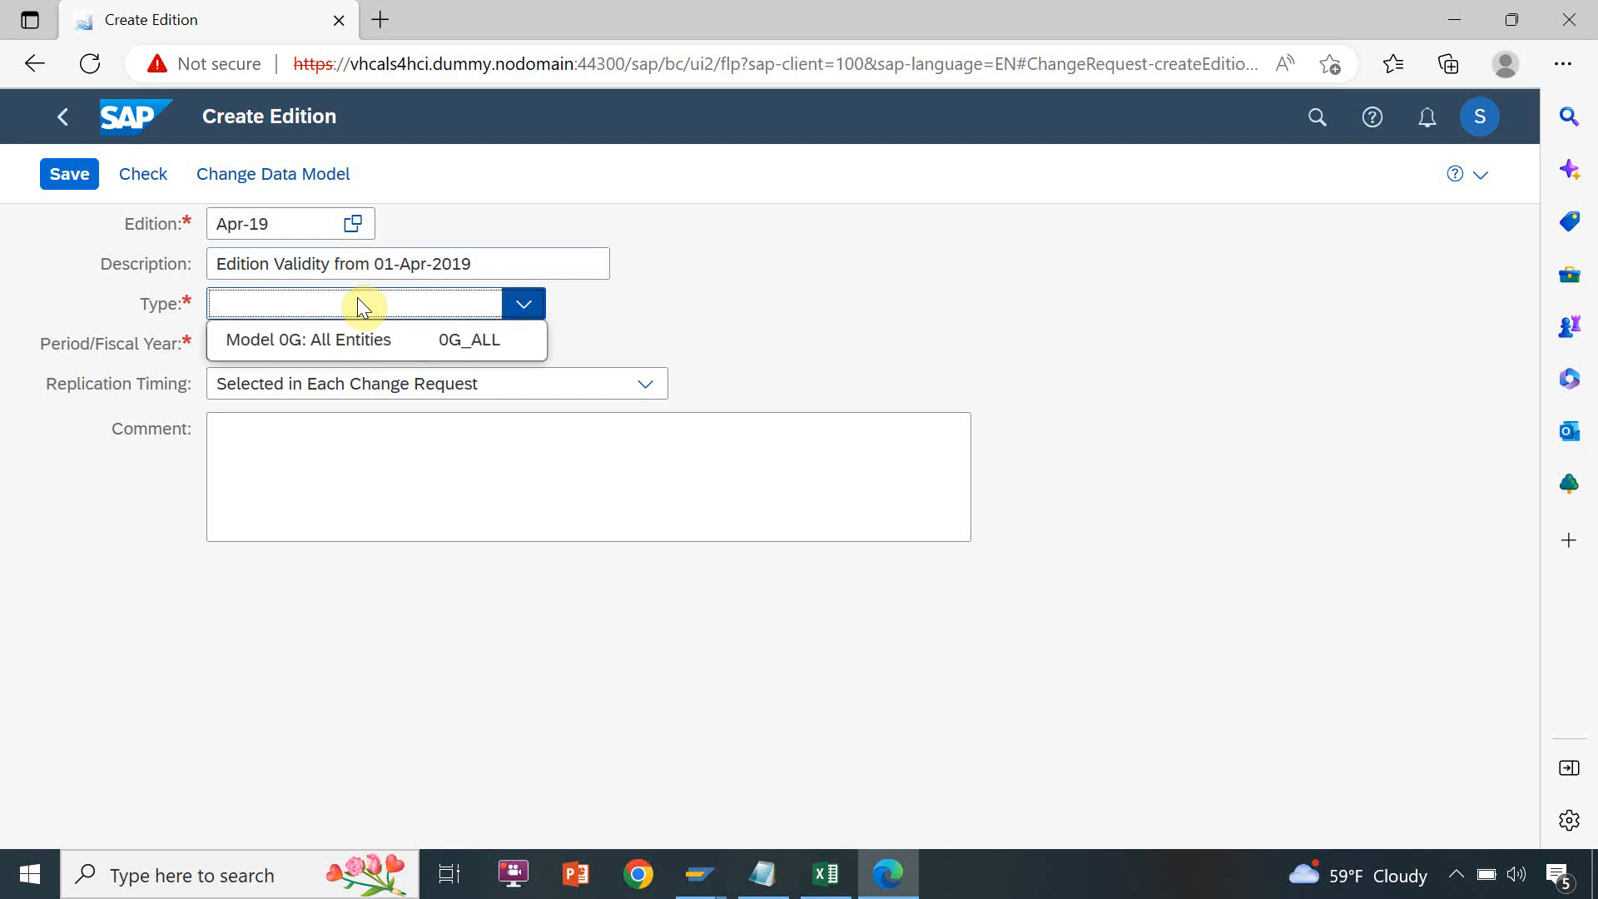
click(357, 341)
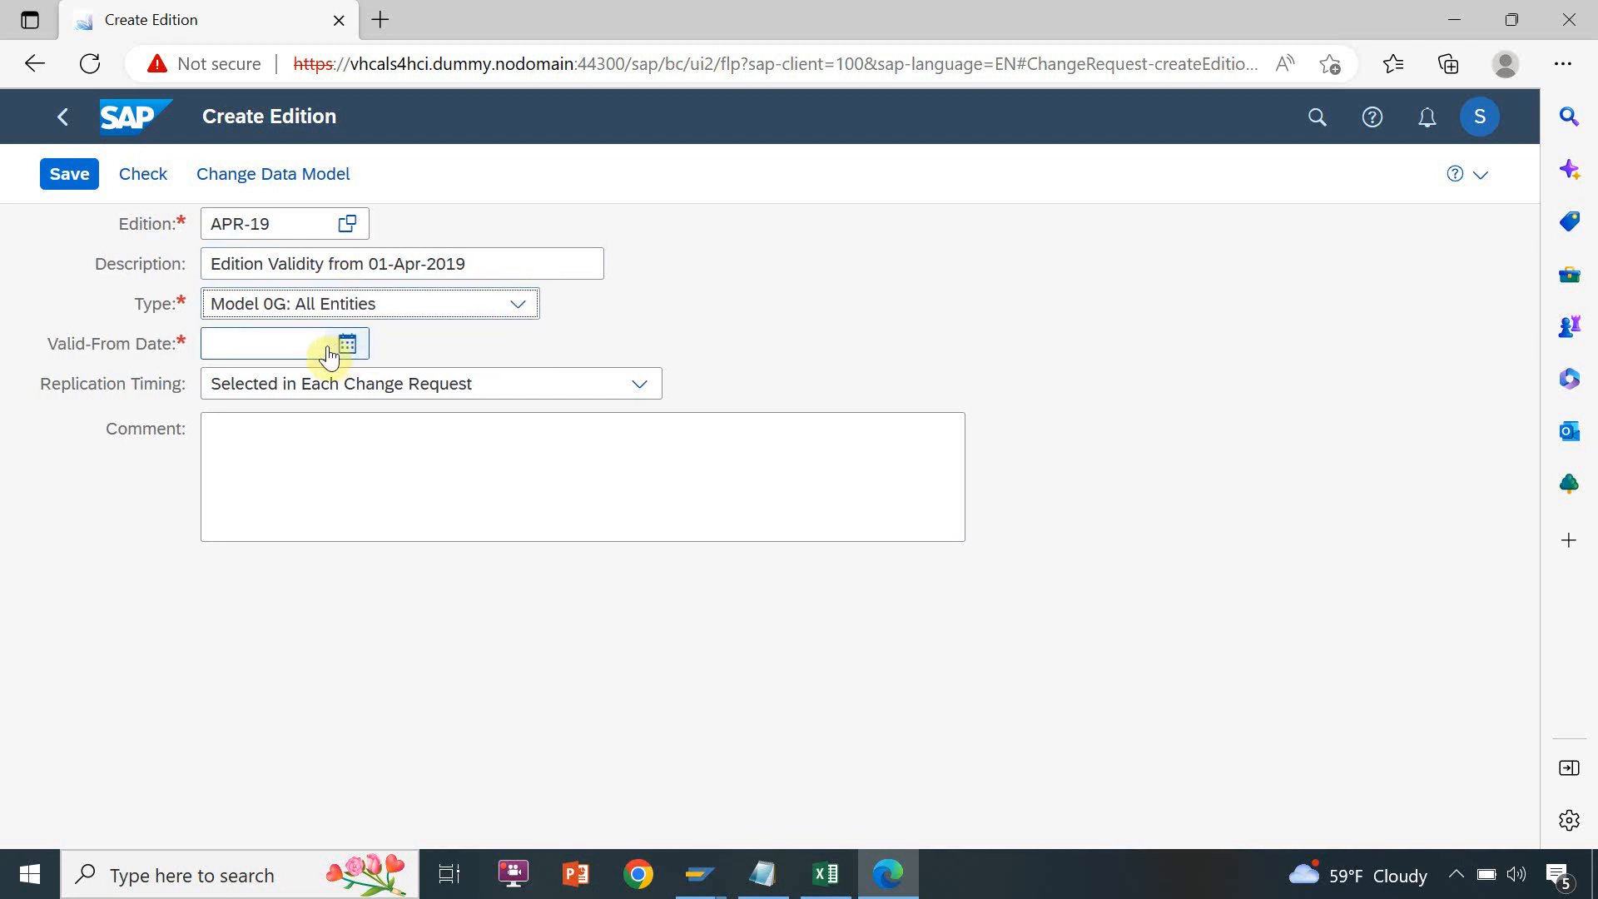
click(315, 345)
text(01)
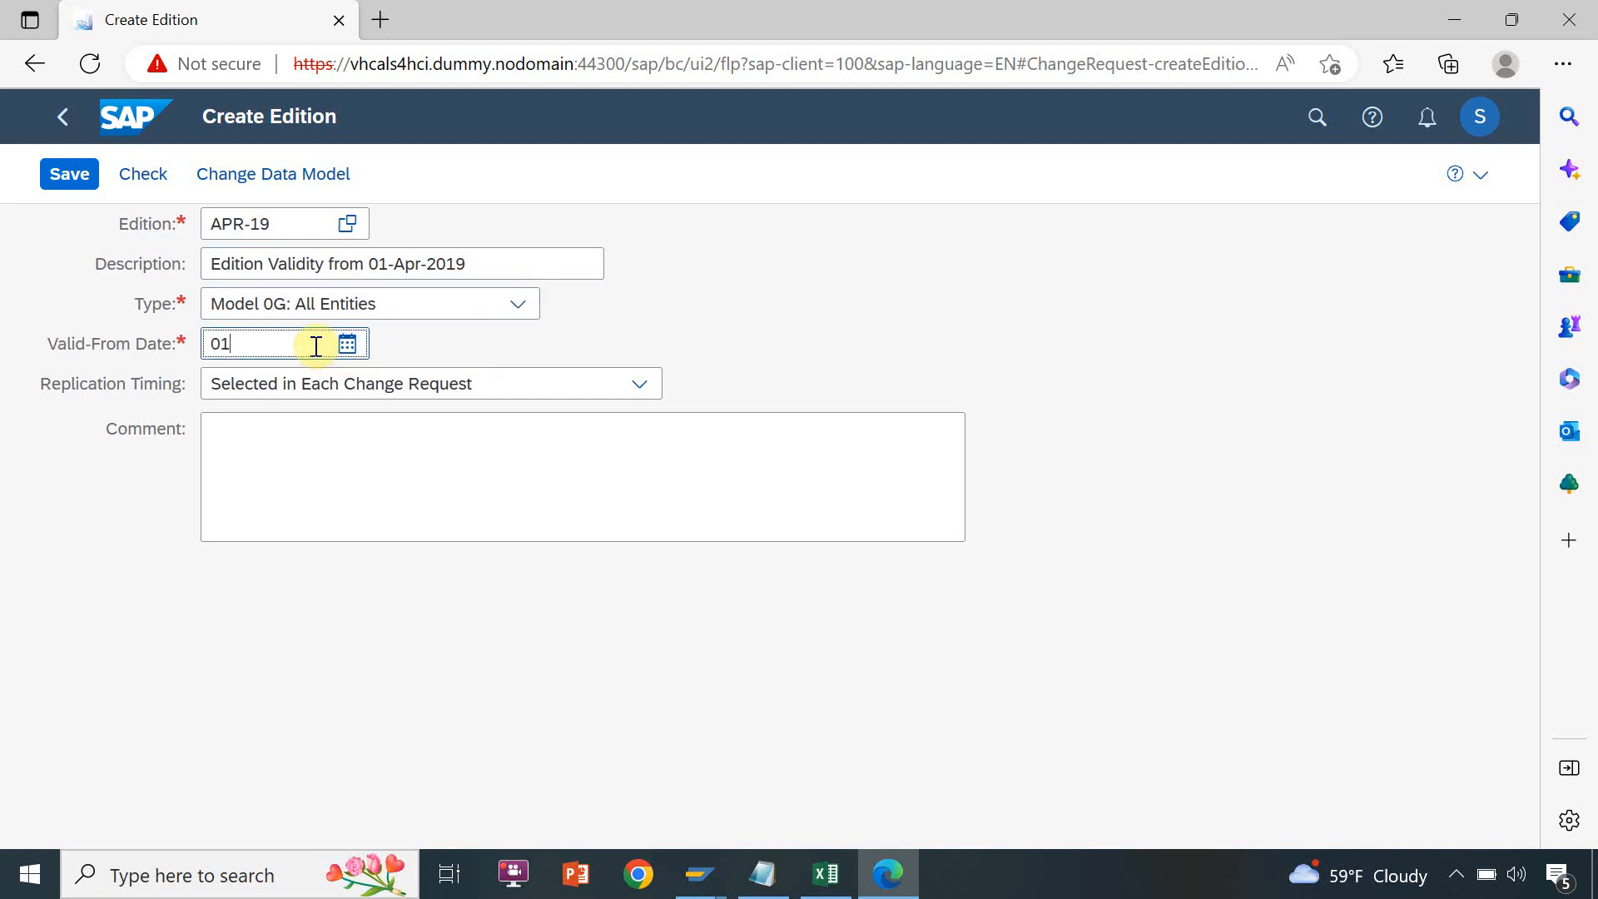
text(-04-2019)
Set the APR-19 edition's replication timing to Selected in Each Change Request, reviewing the available timing options
click(313, 383)
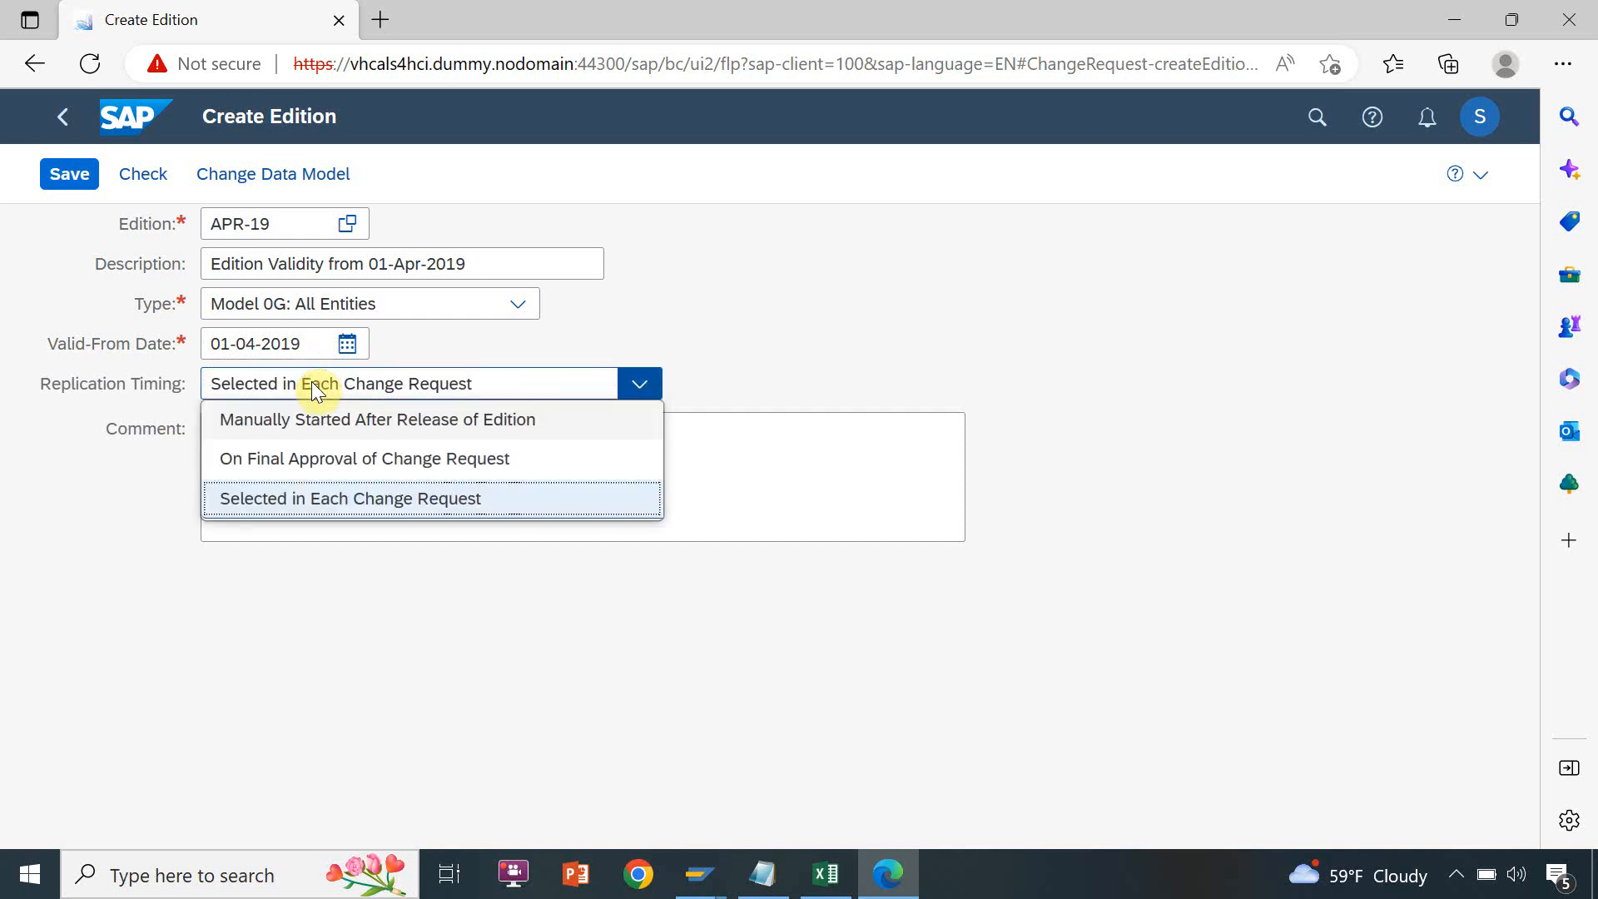
click(302, 500)
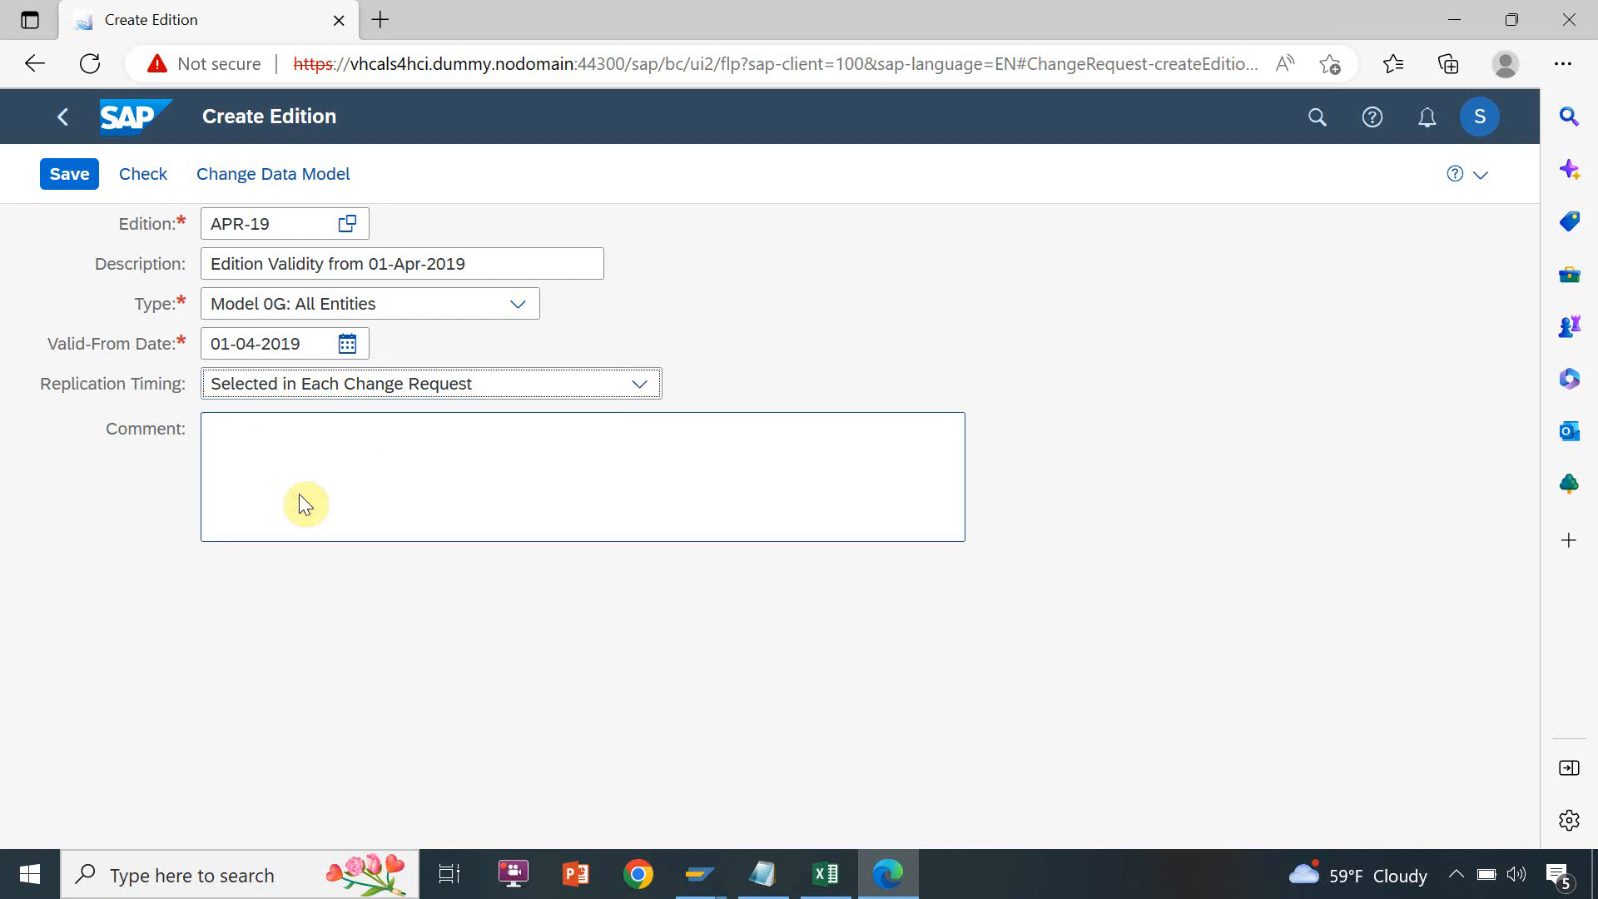
click(278, 388)
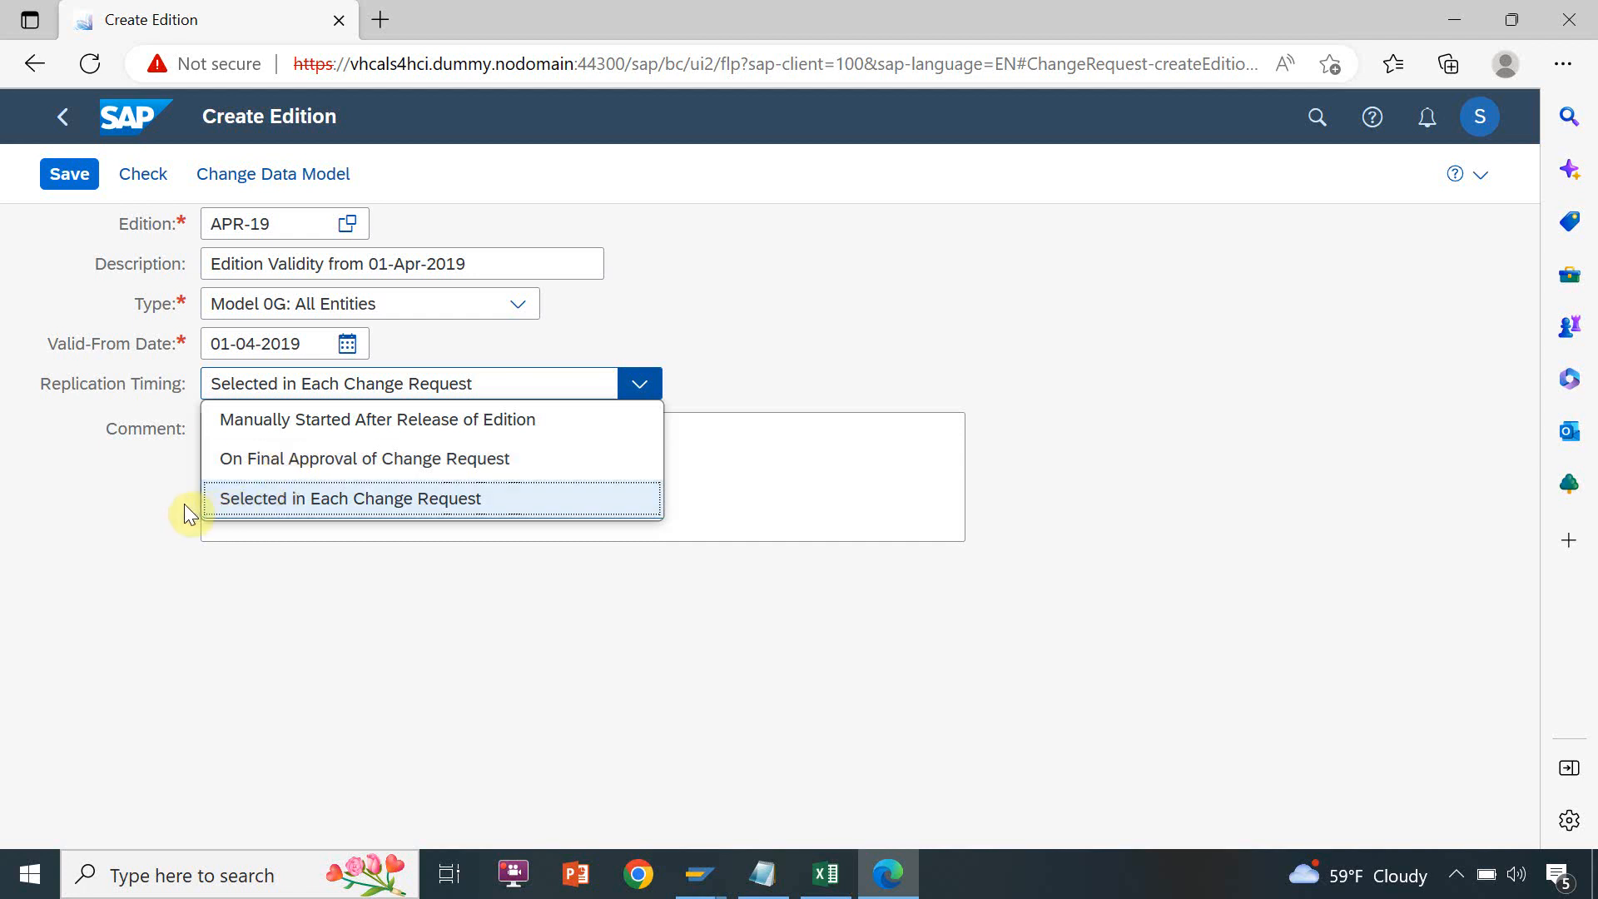
click(141, 515)
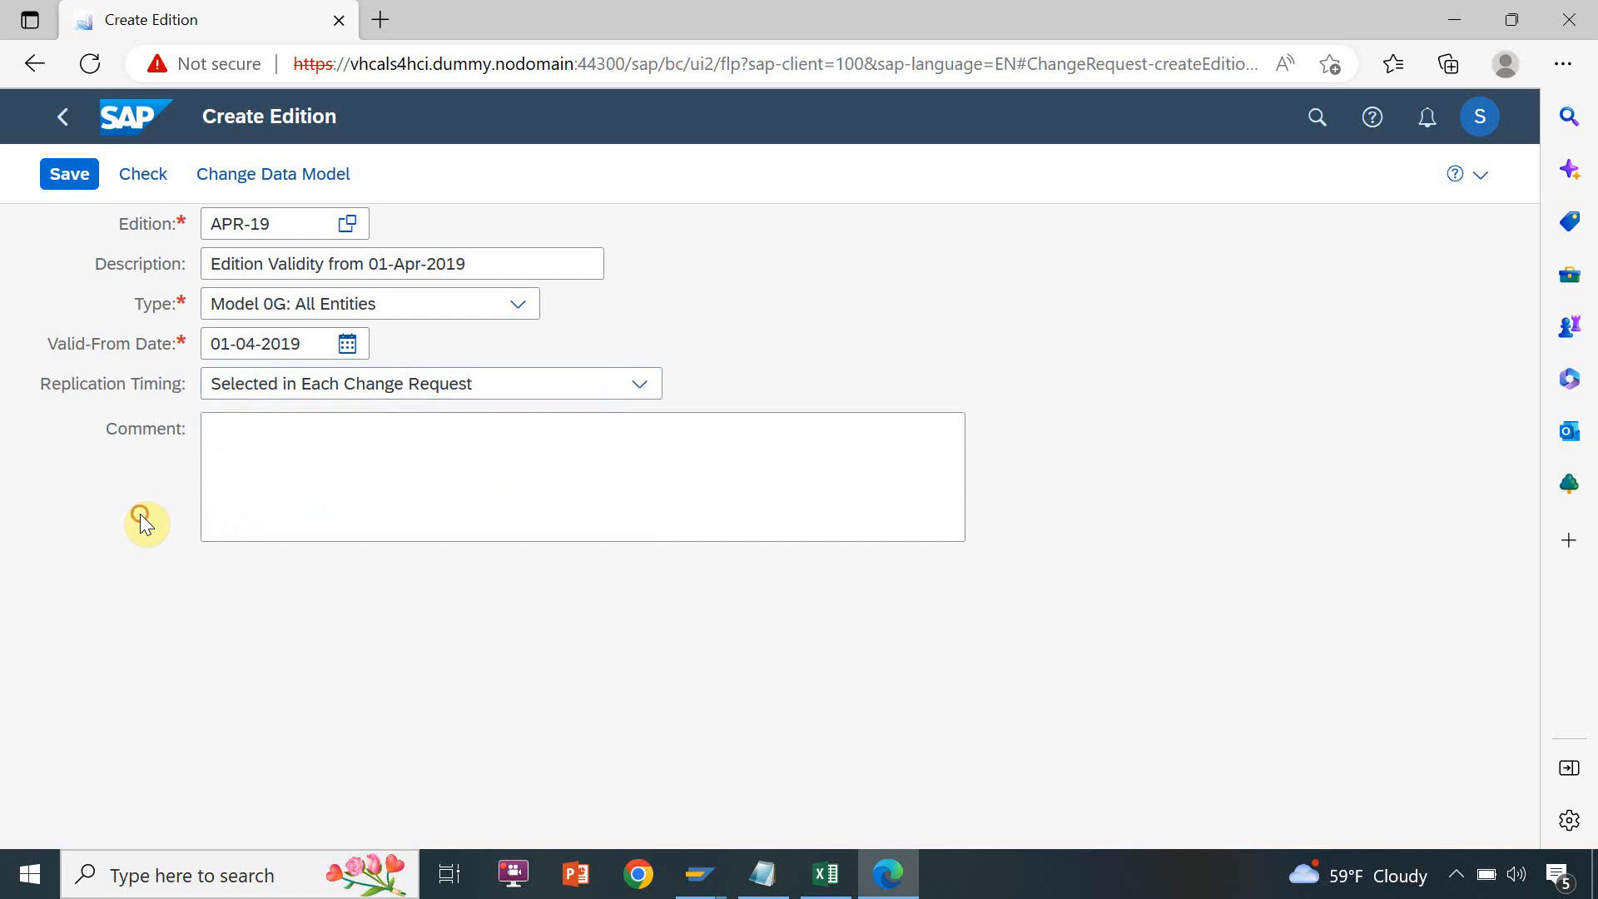
click(261, 388)
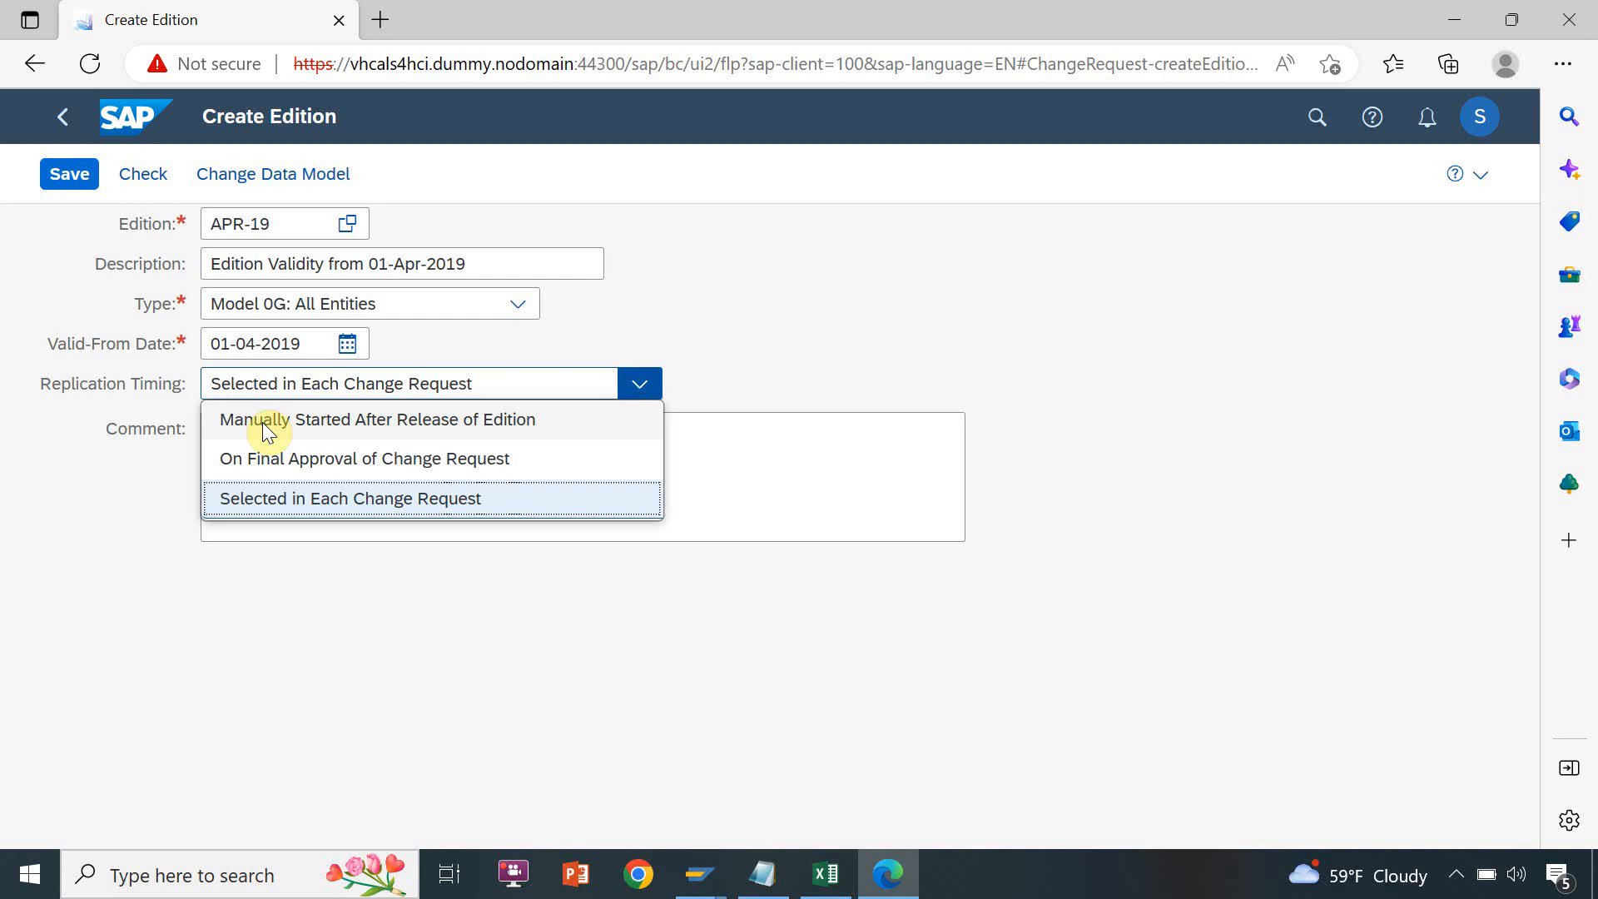
click(259, 498)
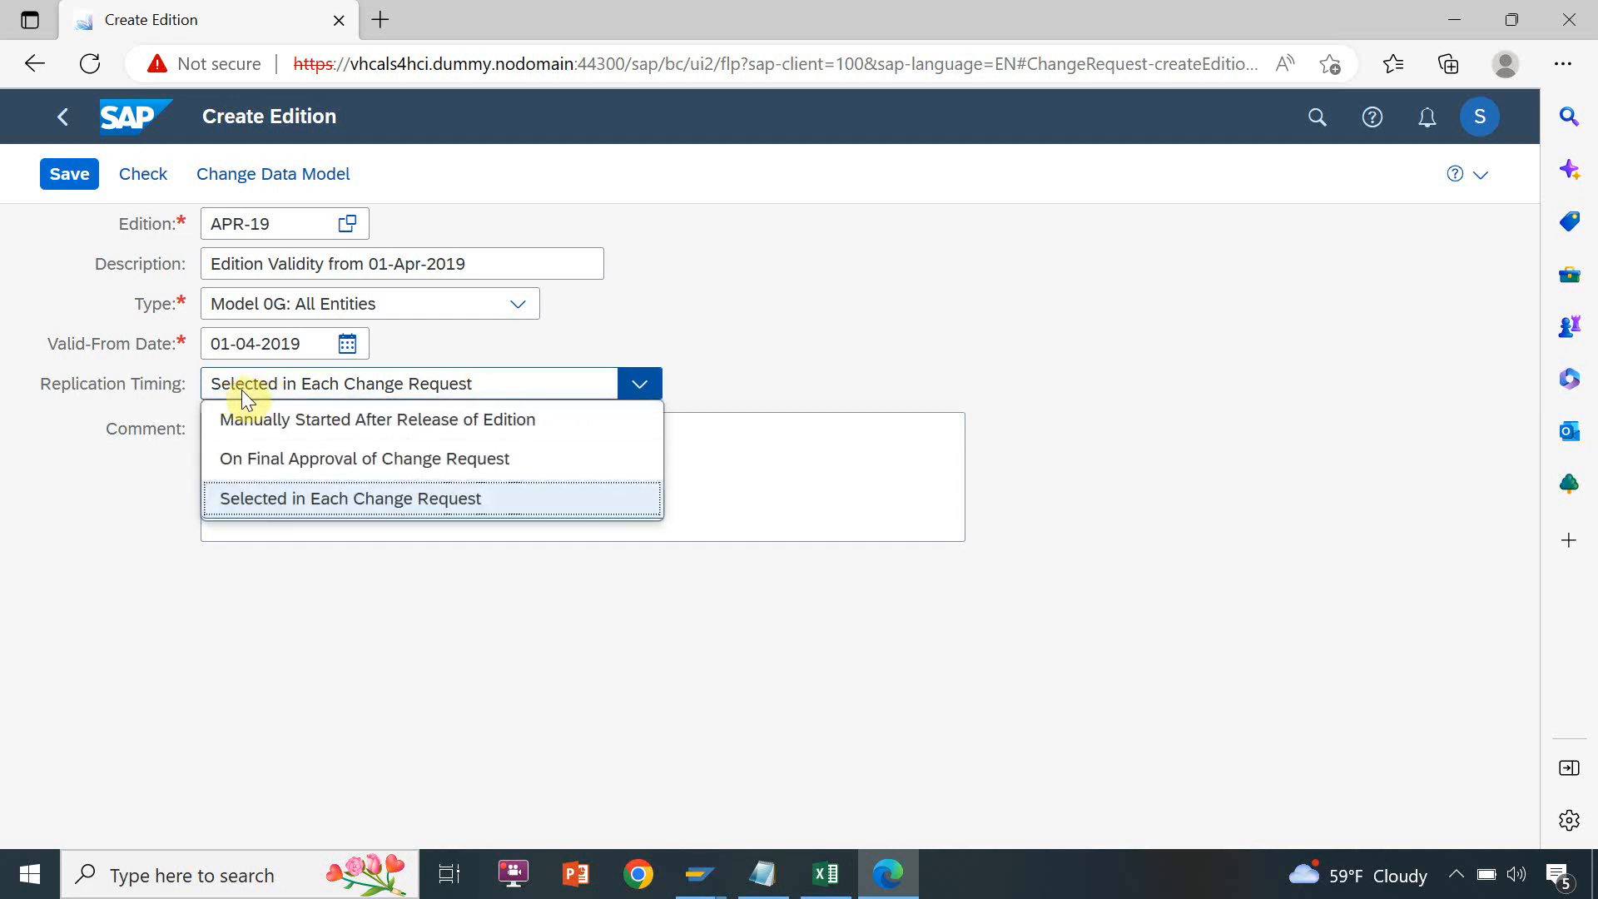
click(267, 499)
Select the replication timing text, switch to the Excel sheet and paste the copied edition description into cell F10
drag(476, 384, 439, 386)
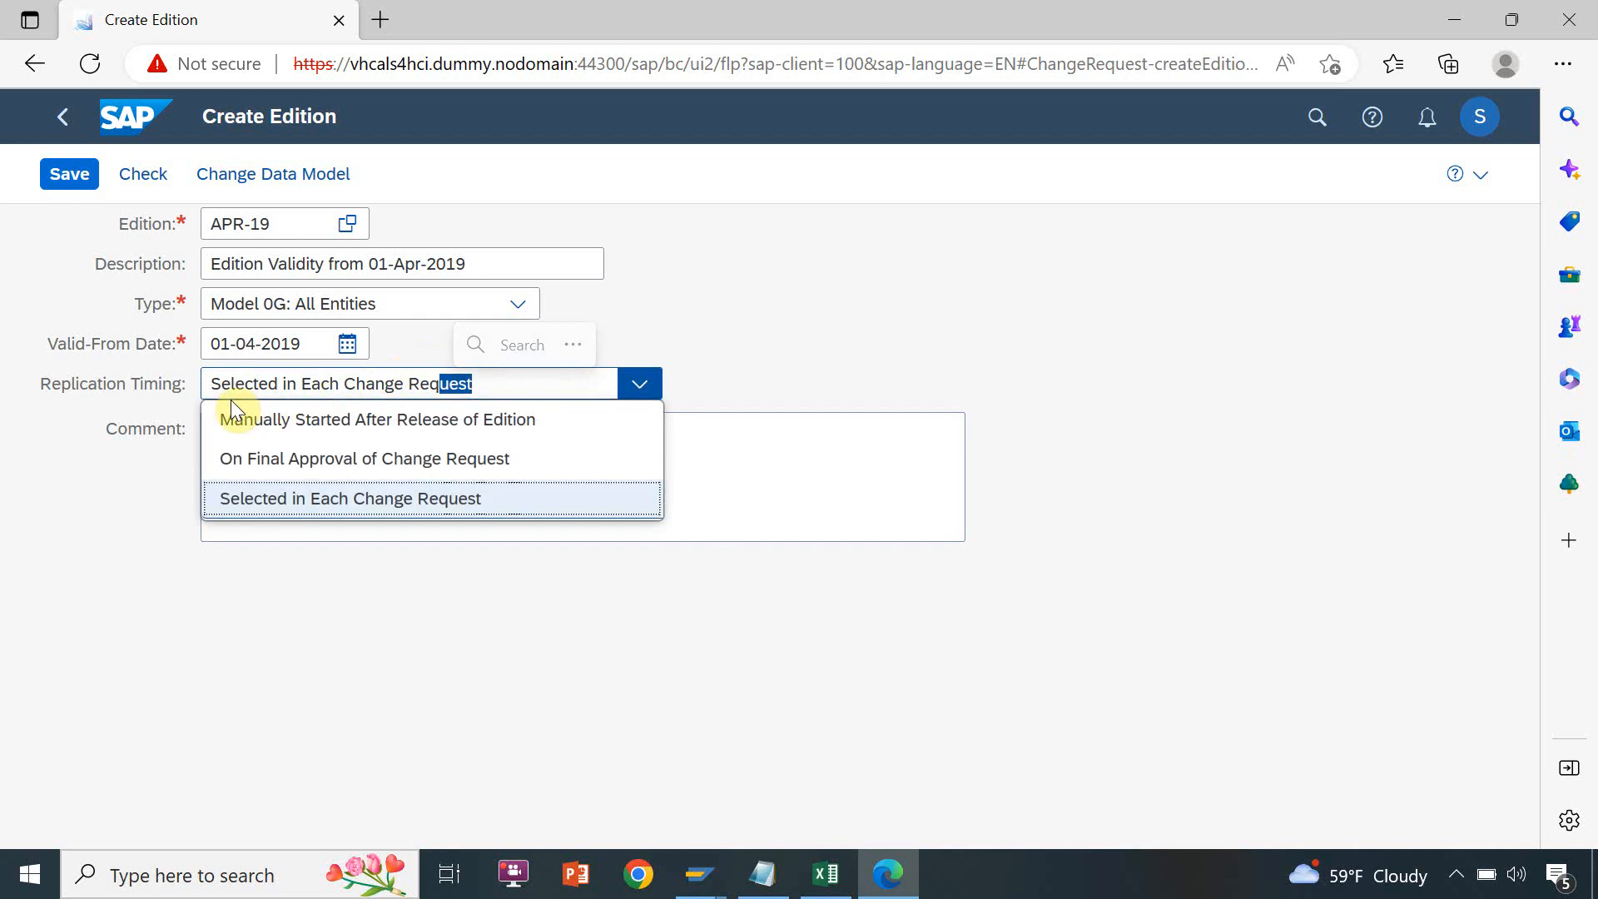
triple_click(223, 391)
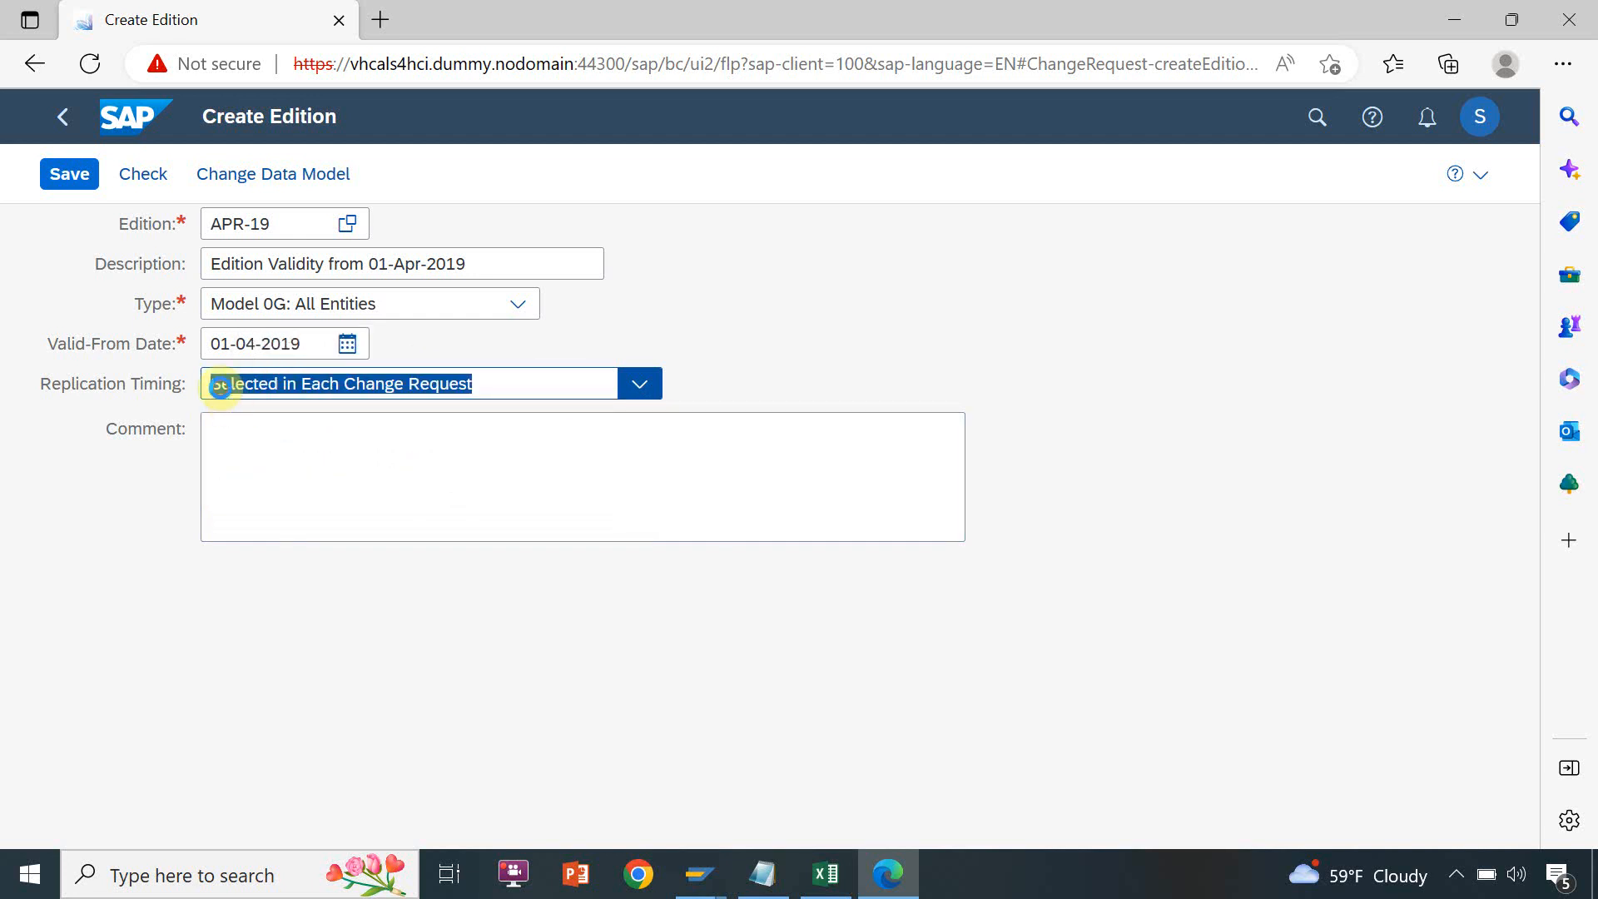
key(alt+Tab)
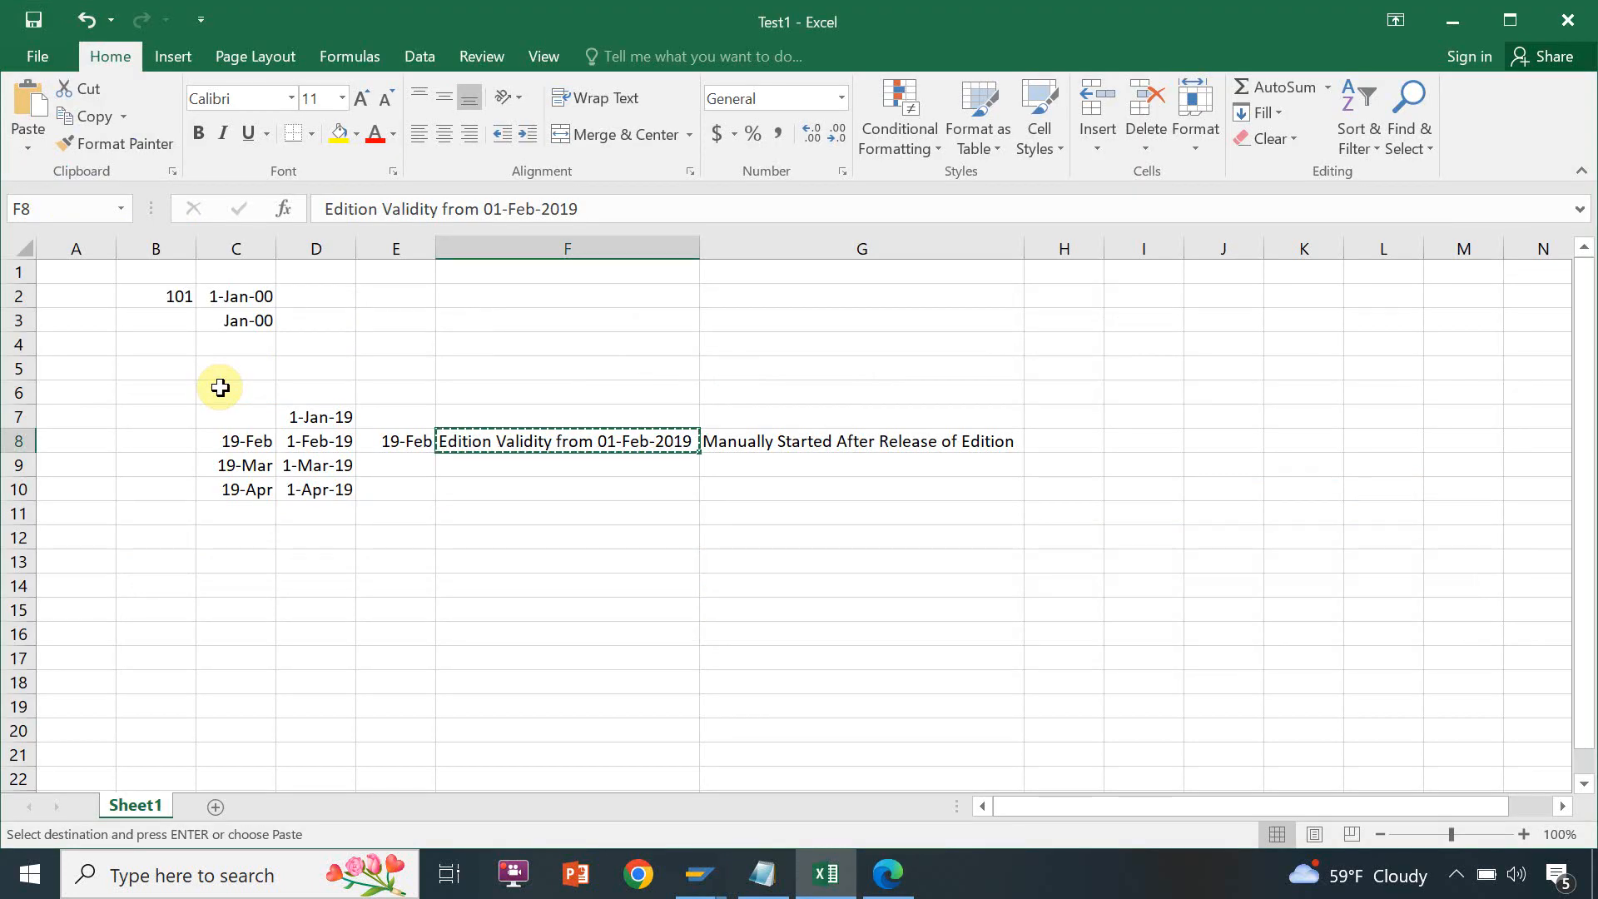
click(629, 495)
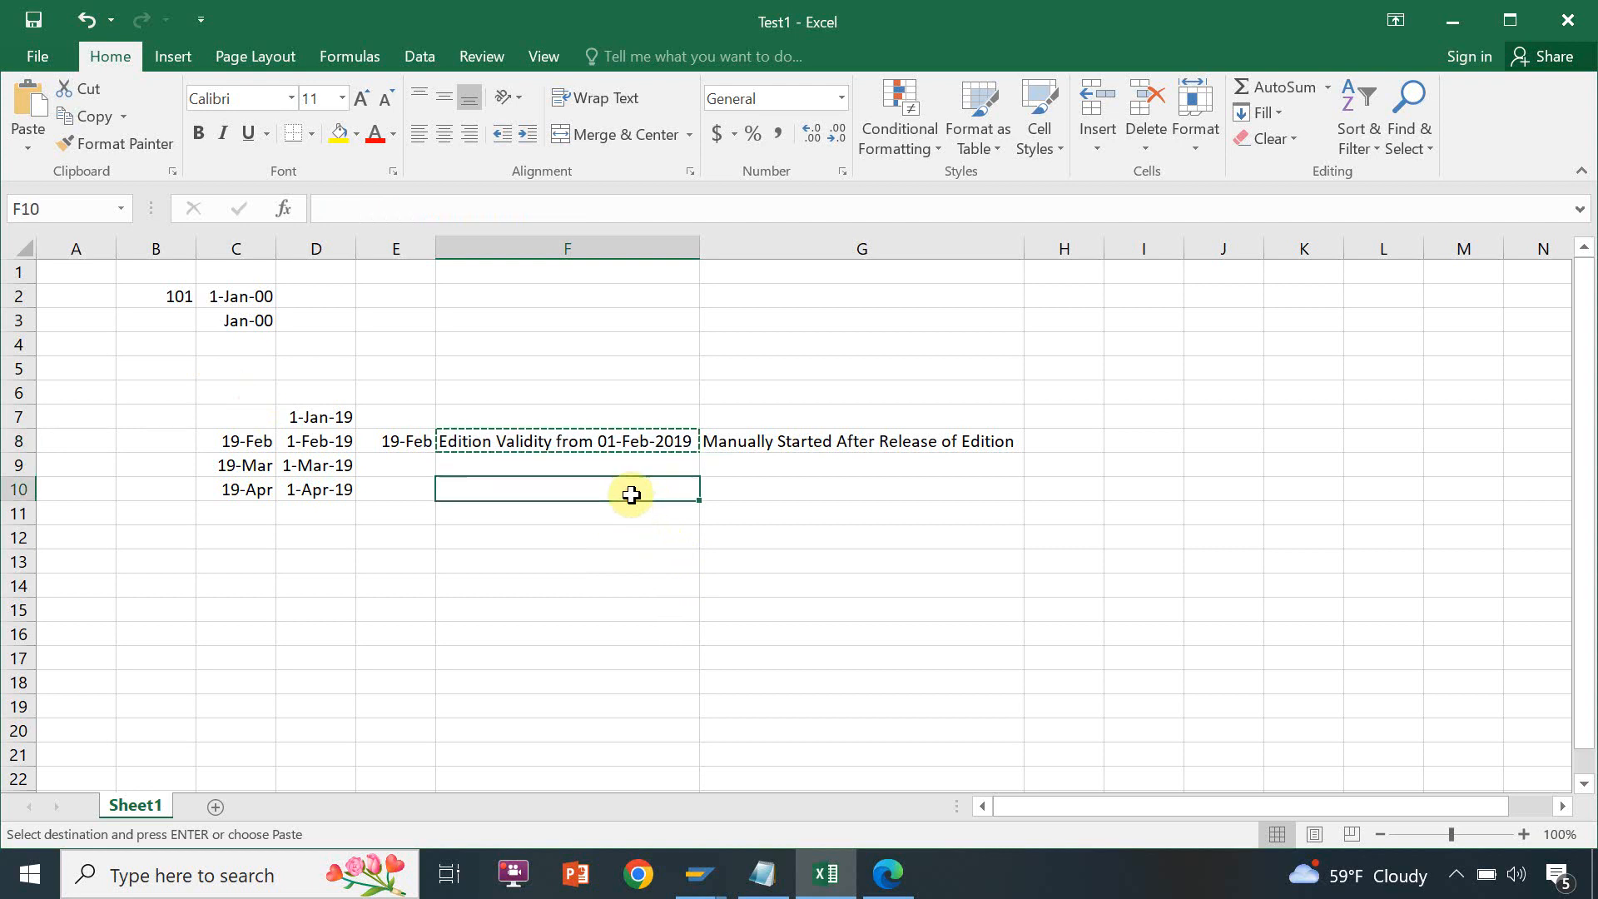
text(Edition Validity from 01-Feb-2019)
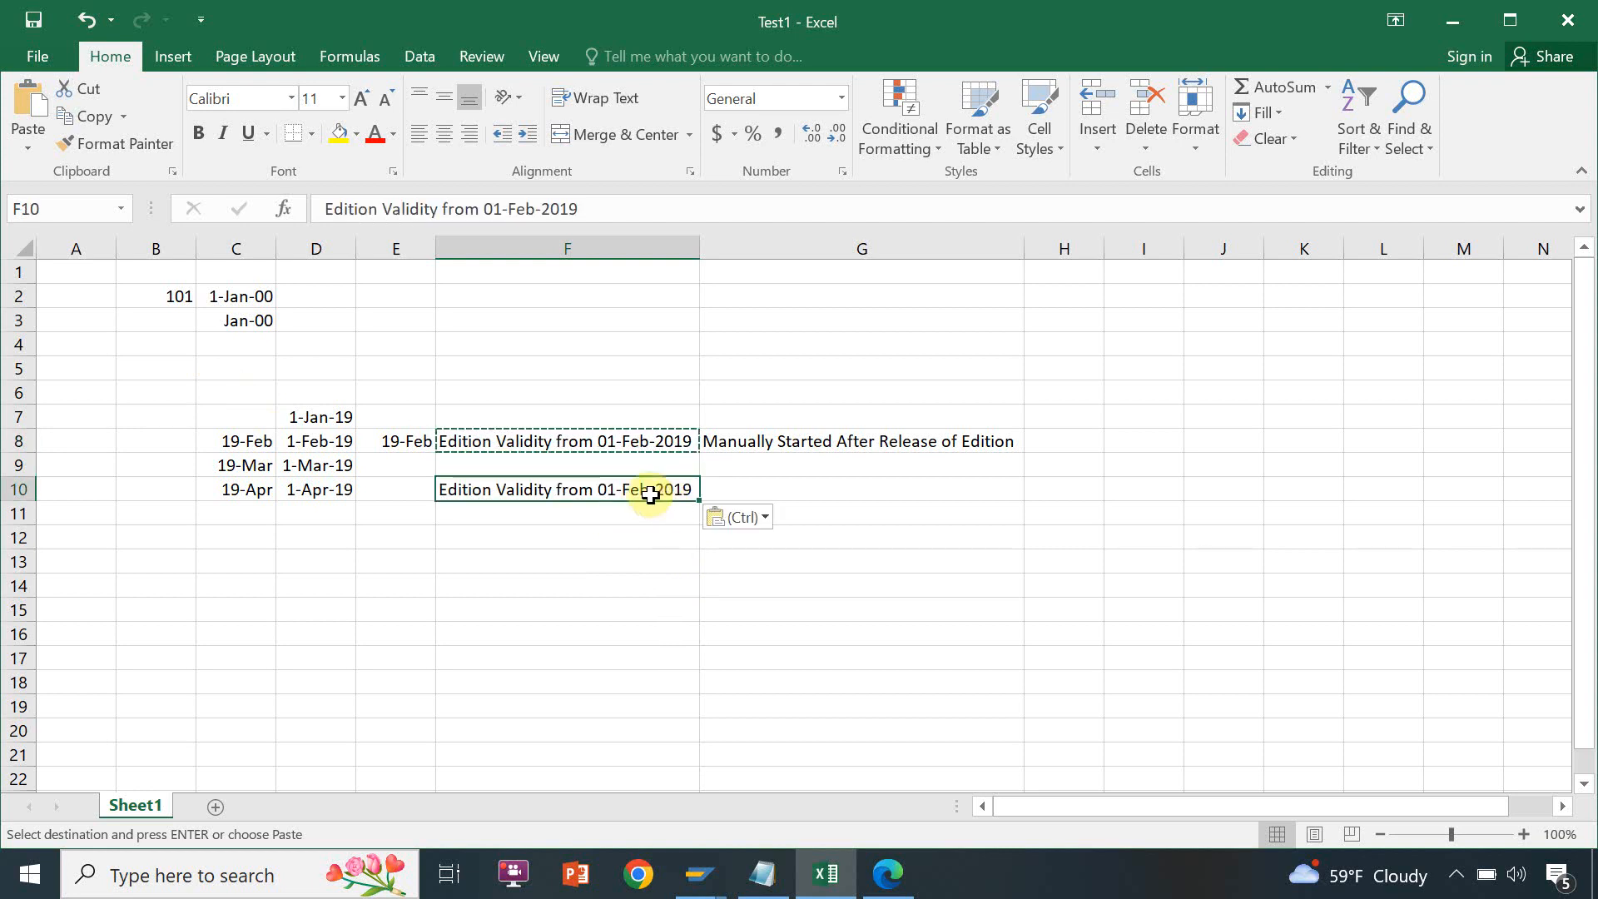
Copy the replication timing text from the Create Edition form and paste it into cell G10 of the Excel sheet
key(alt+Tab)
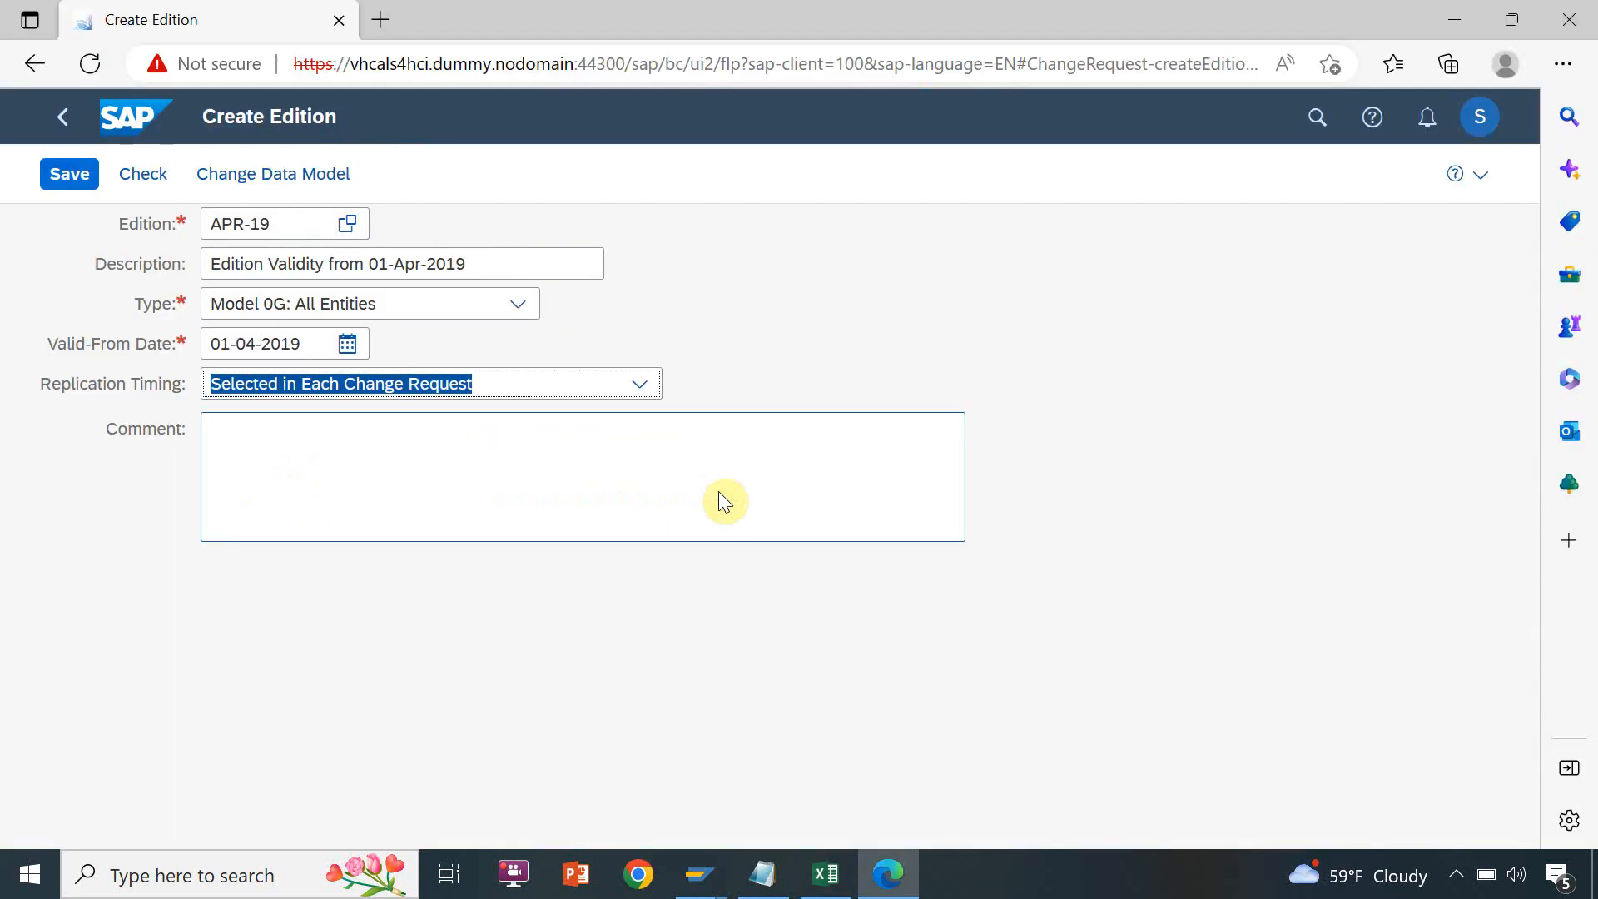
key(ctrl+c)
key(alt+Tab)
click(717, 491)
key(ctrl+v)
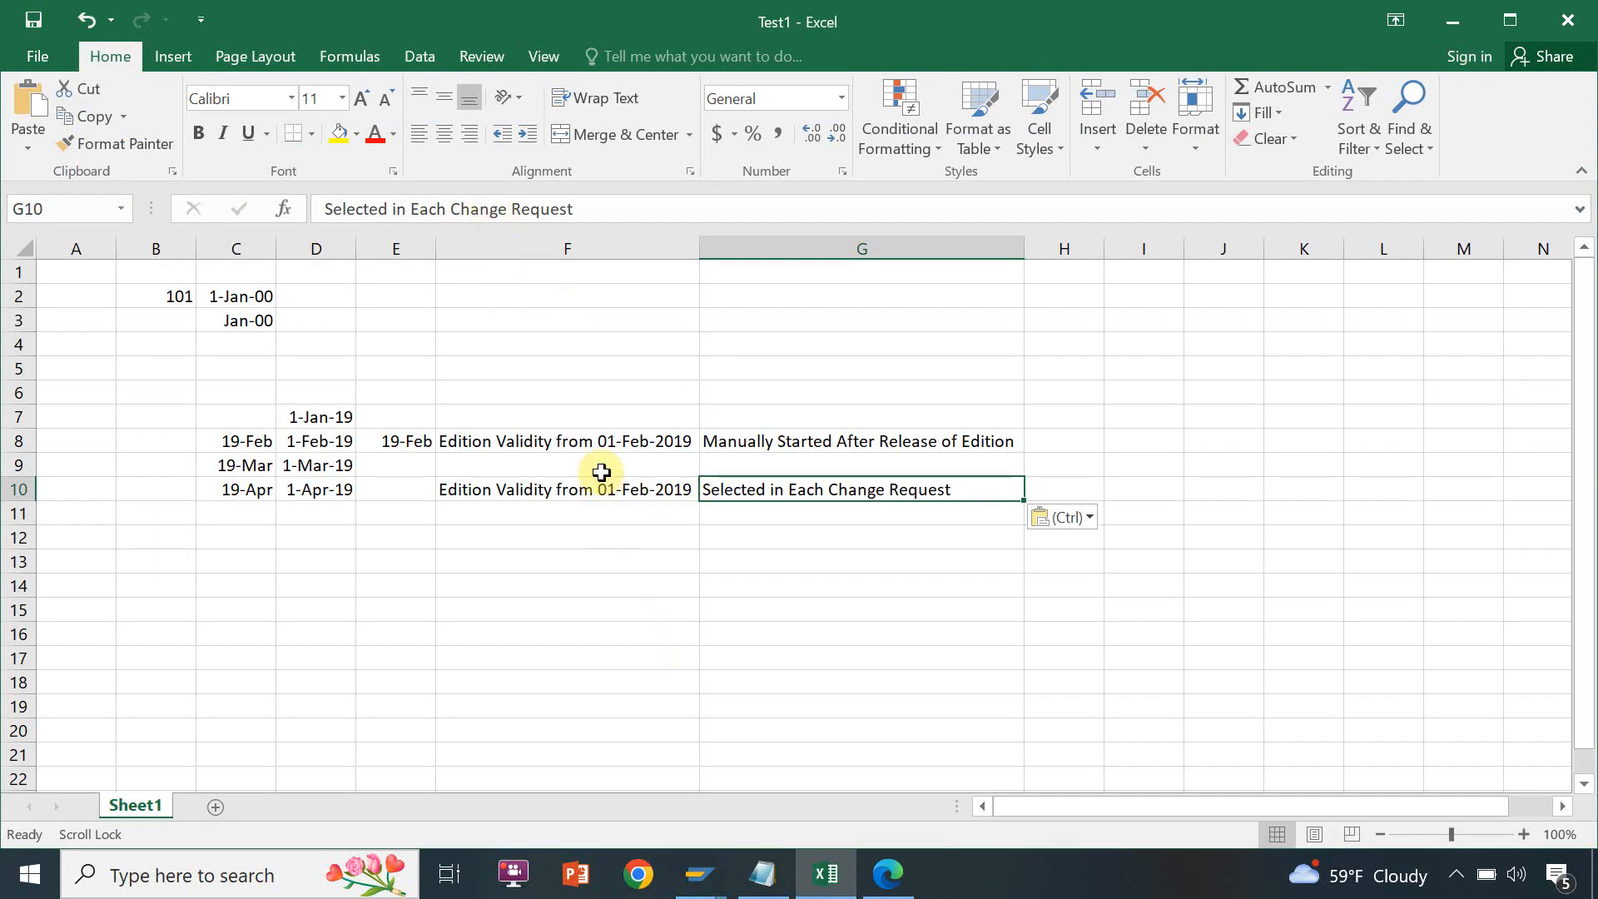
Replace the month in the description in cell F10 with "Mar"
click(598, 488)
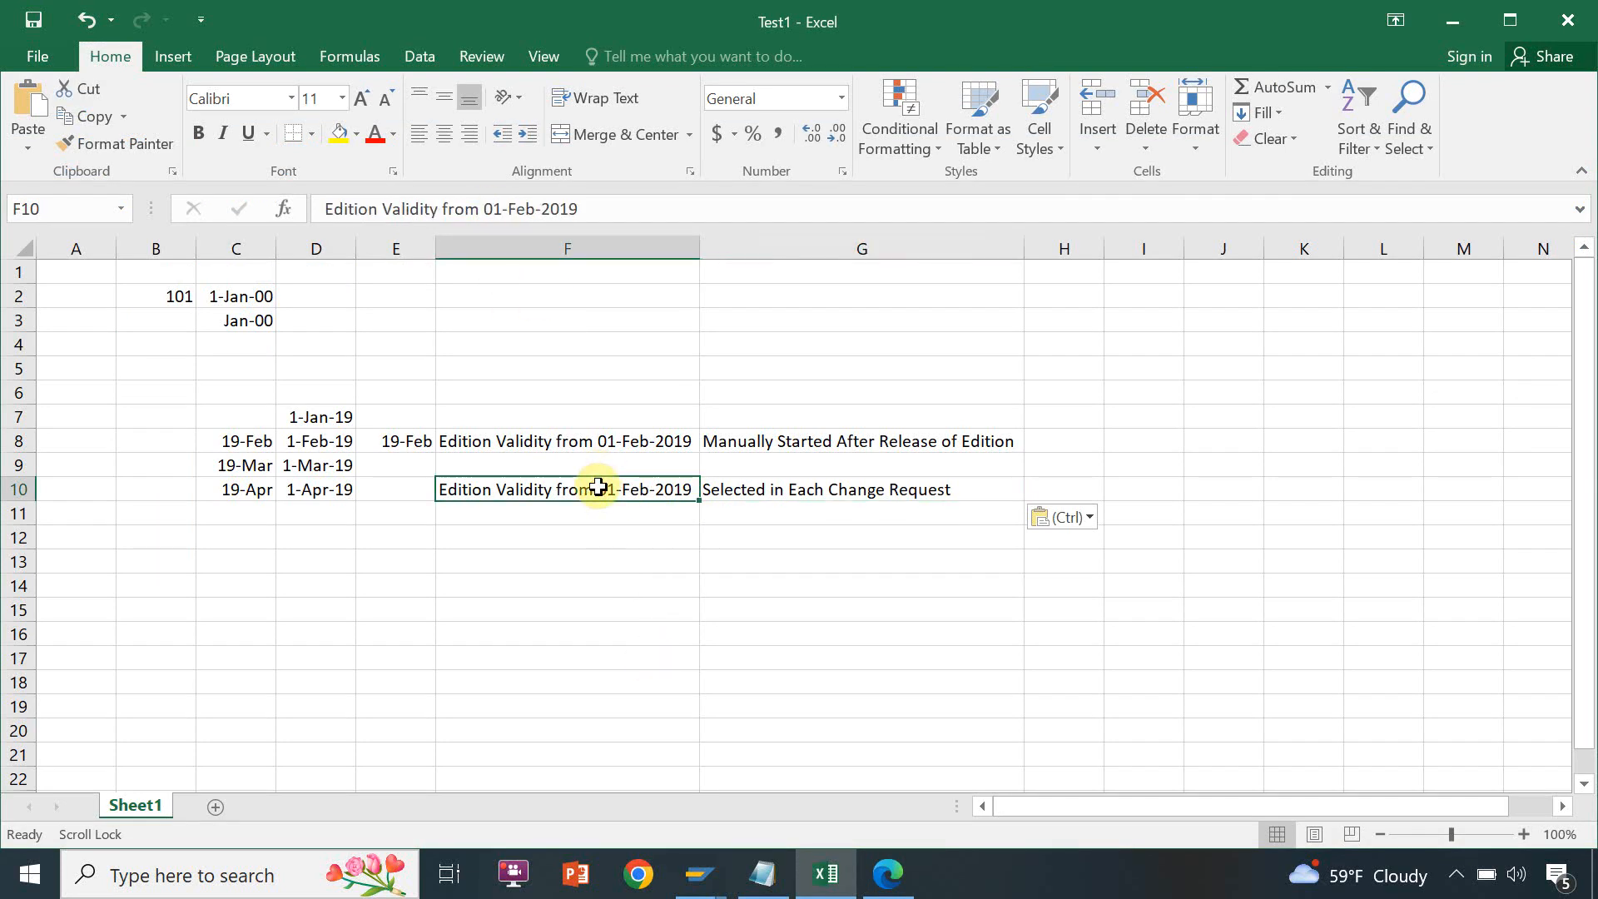
click(537, 215)
key(BackSpace)
key(BackSpace)
key(BackSpace)
text(Mar)
Switch back to the Create Edition form and save edition APR-19, agreeing to save it
key(alt+Tab)
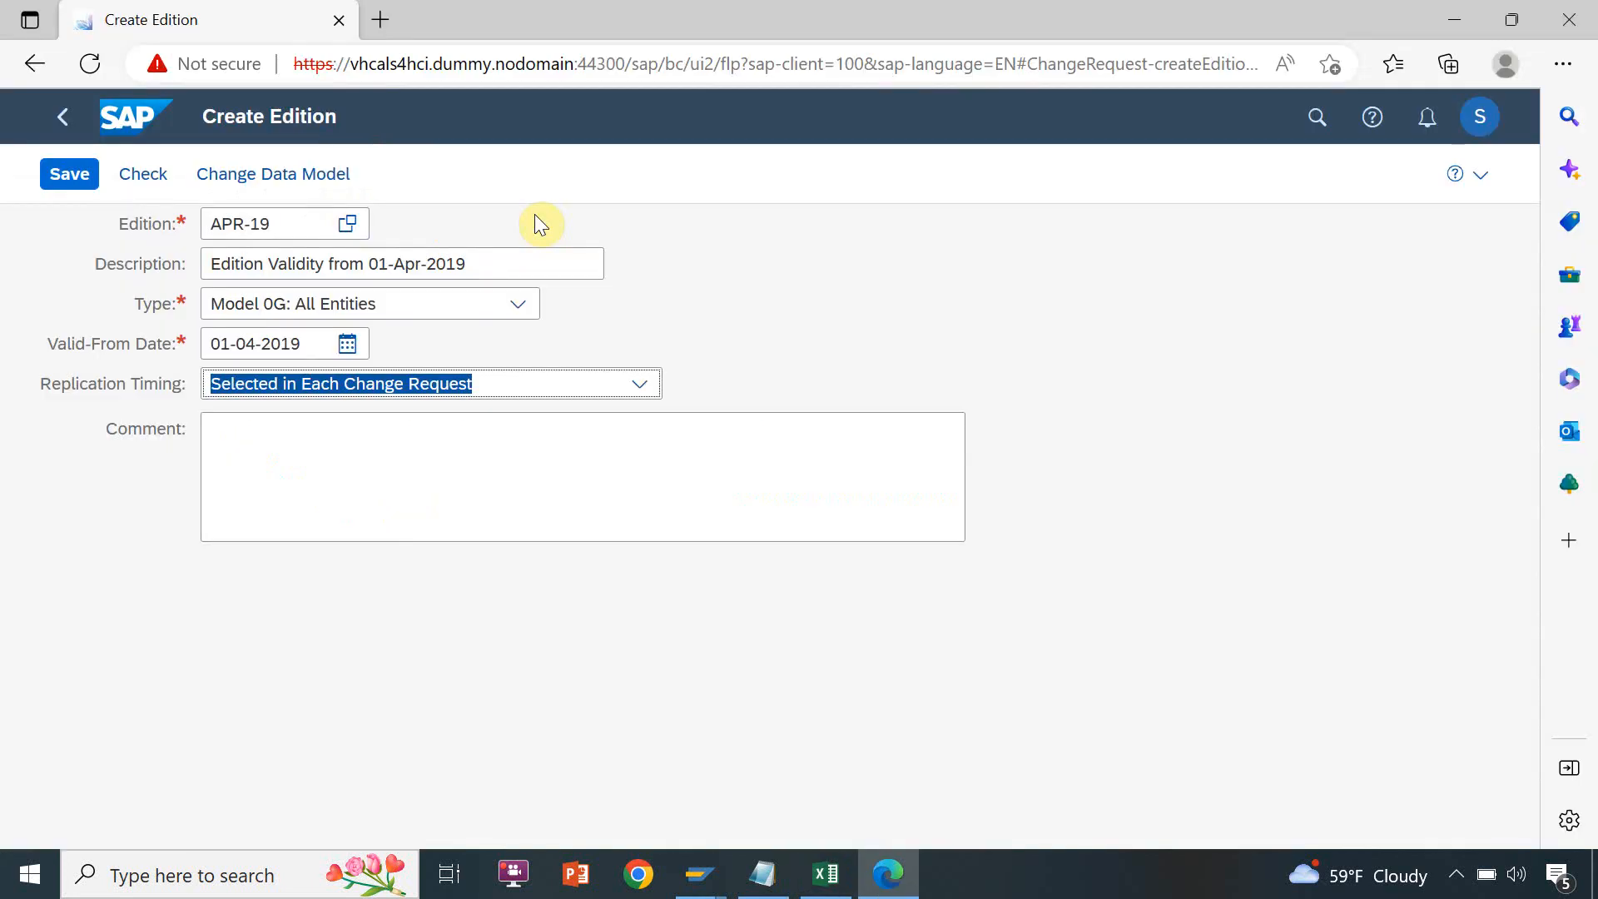
click(80, 173)
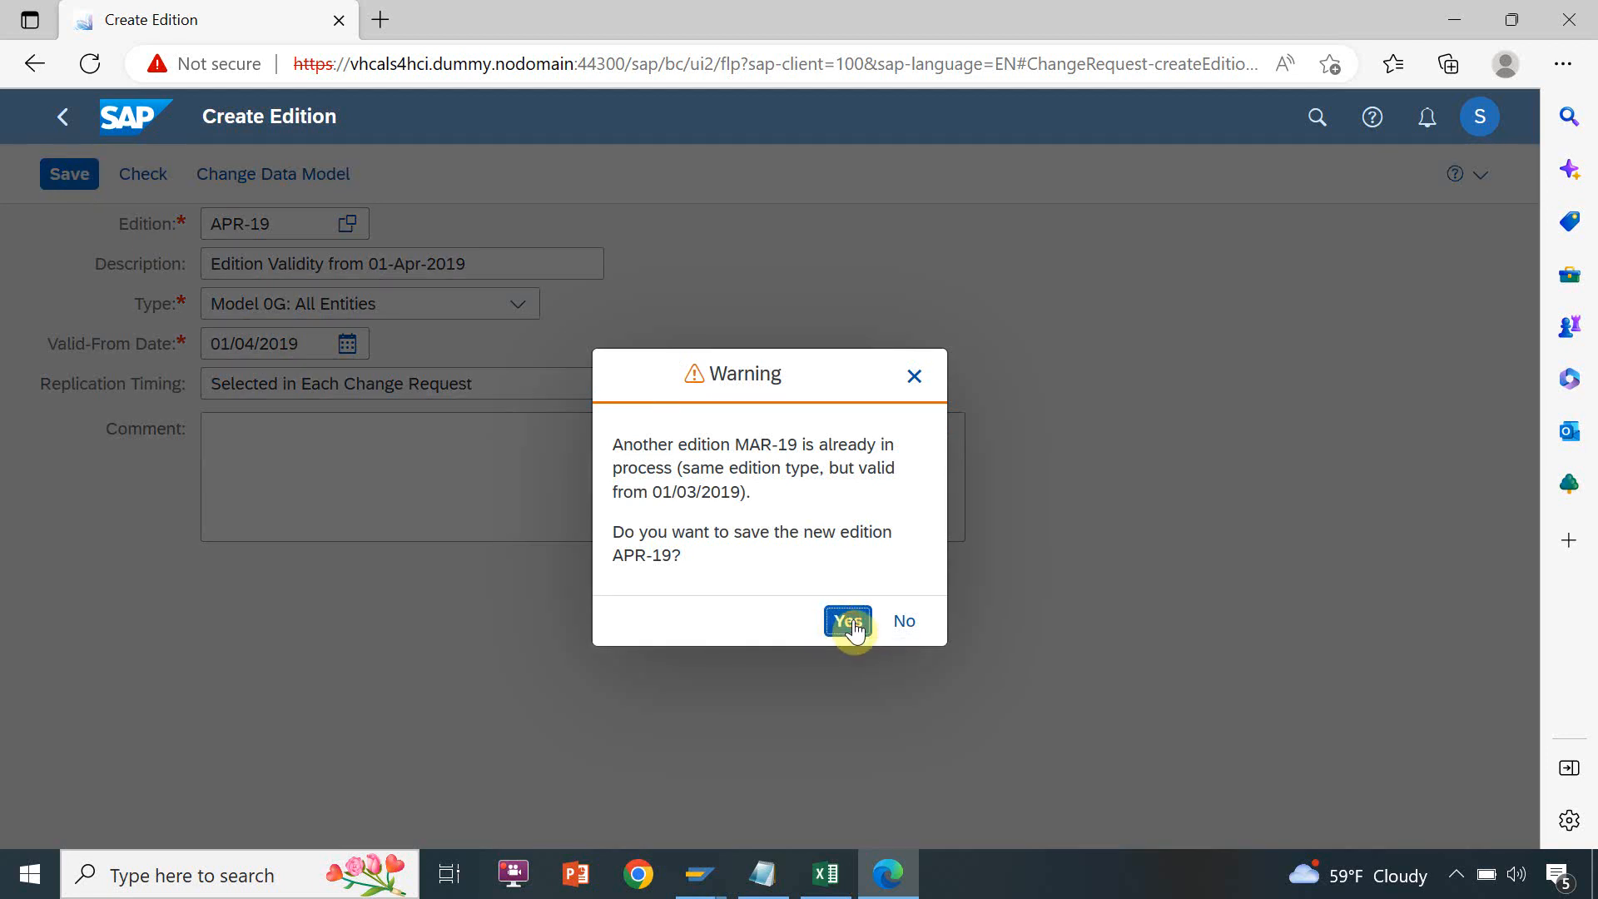
click(851, 622)
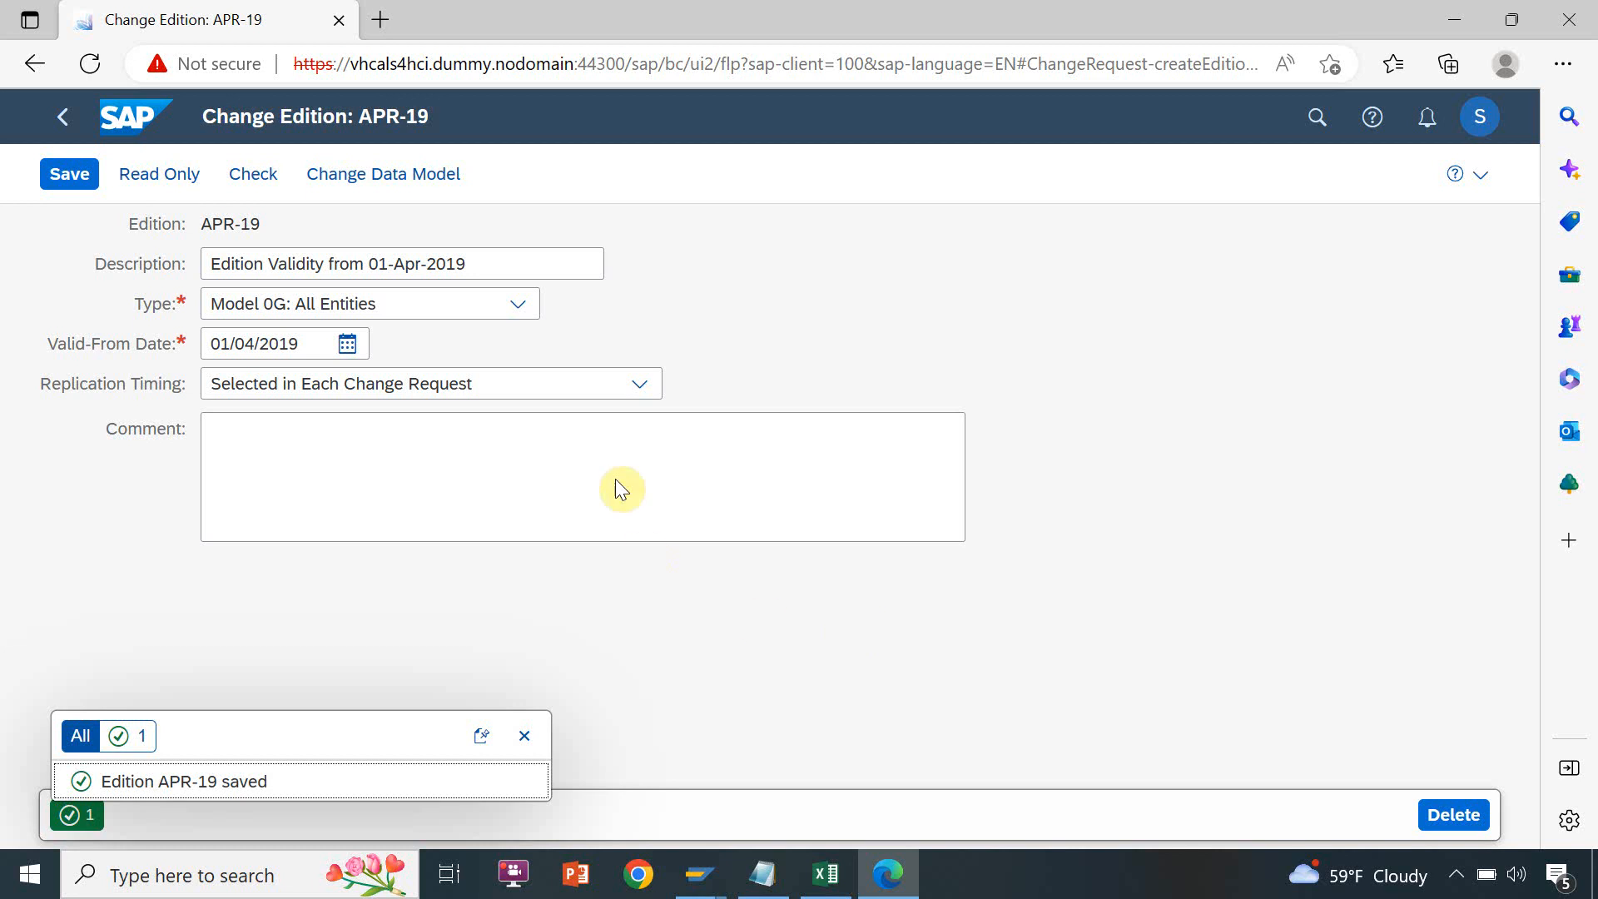
Return to the launchpad home and open Monitor Edition from the Analytics apps
click(65, 125)
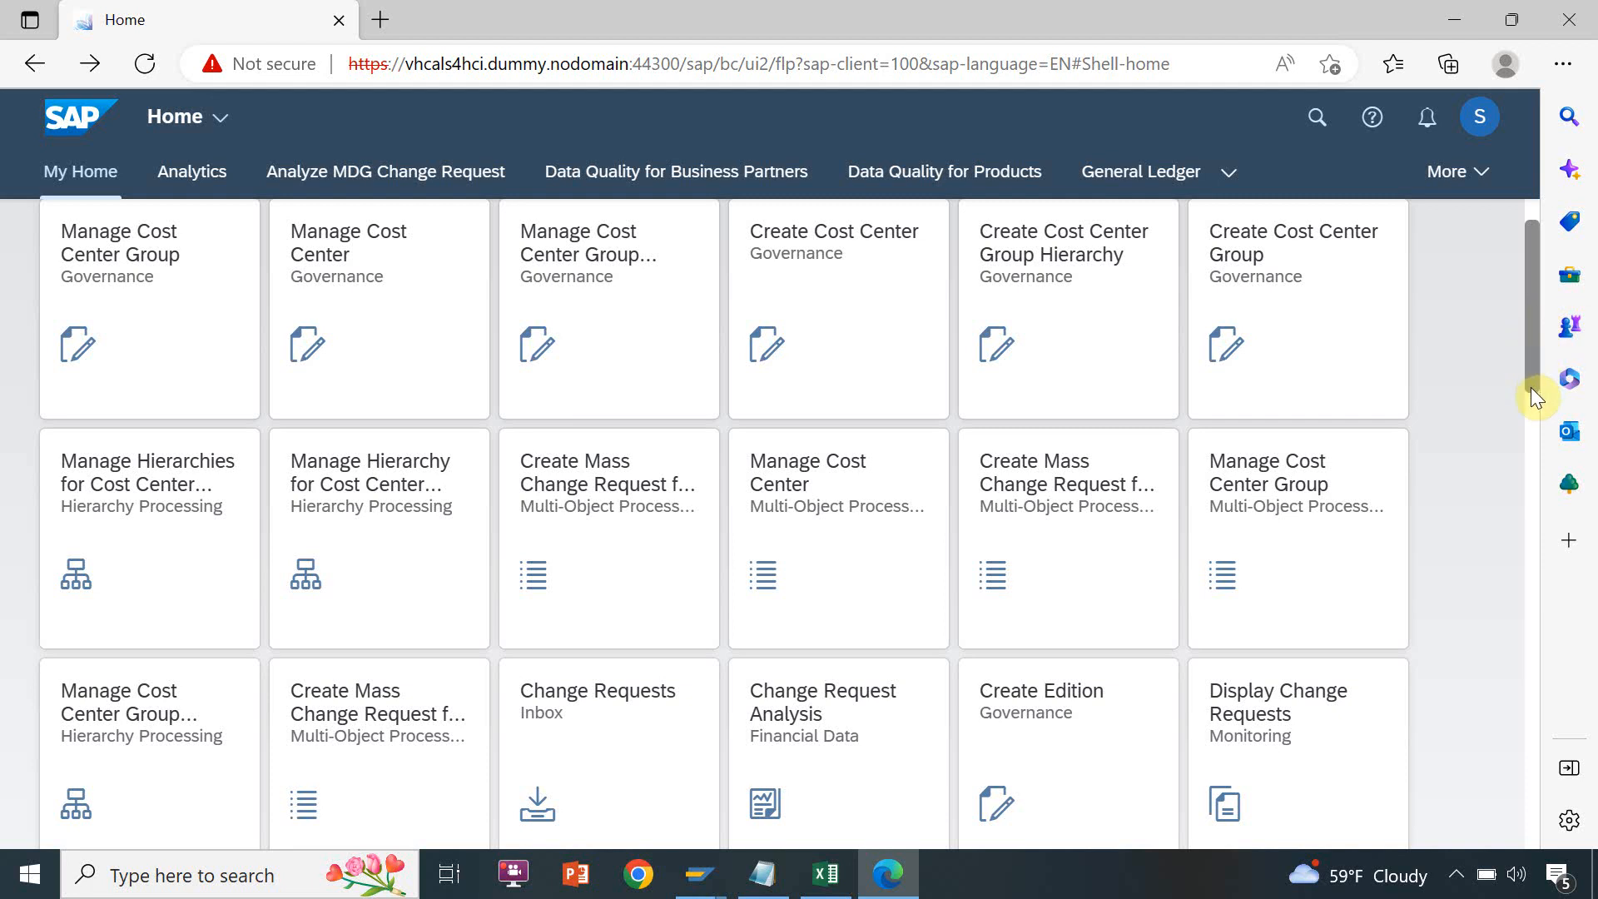
scroll(1531, 387, down, 8)
drag(1528, 412, 1529, 408)
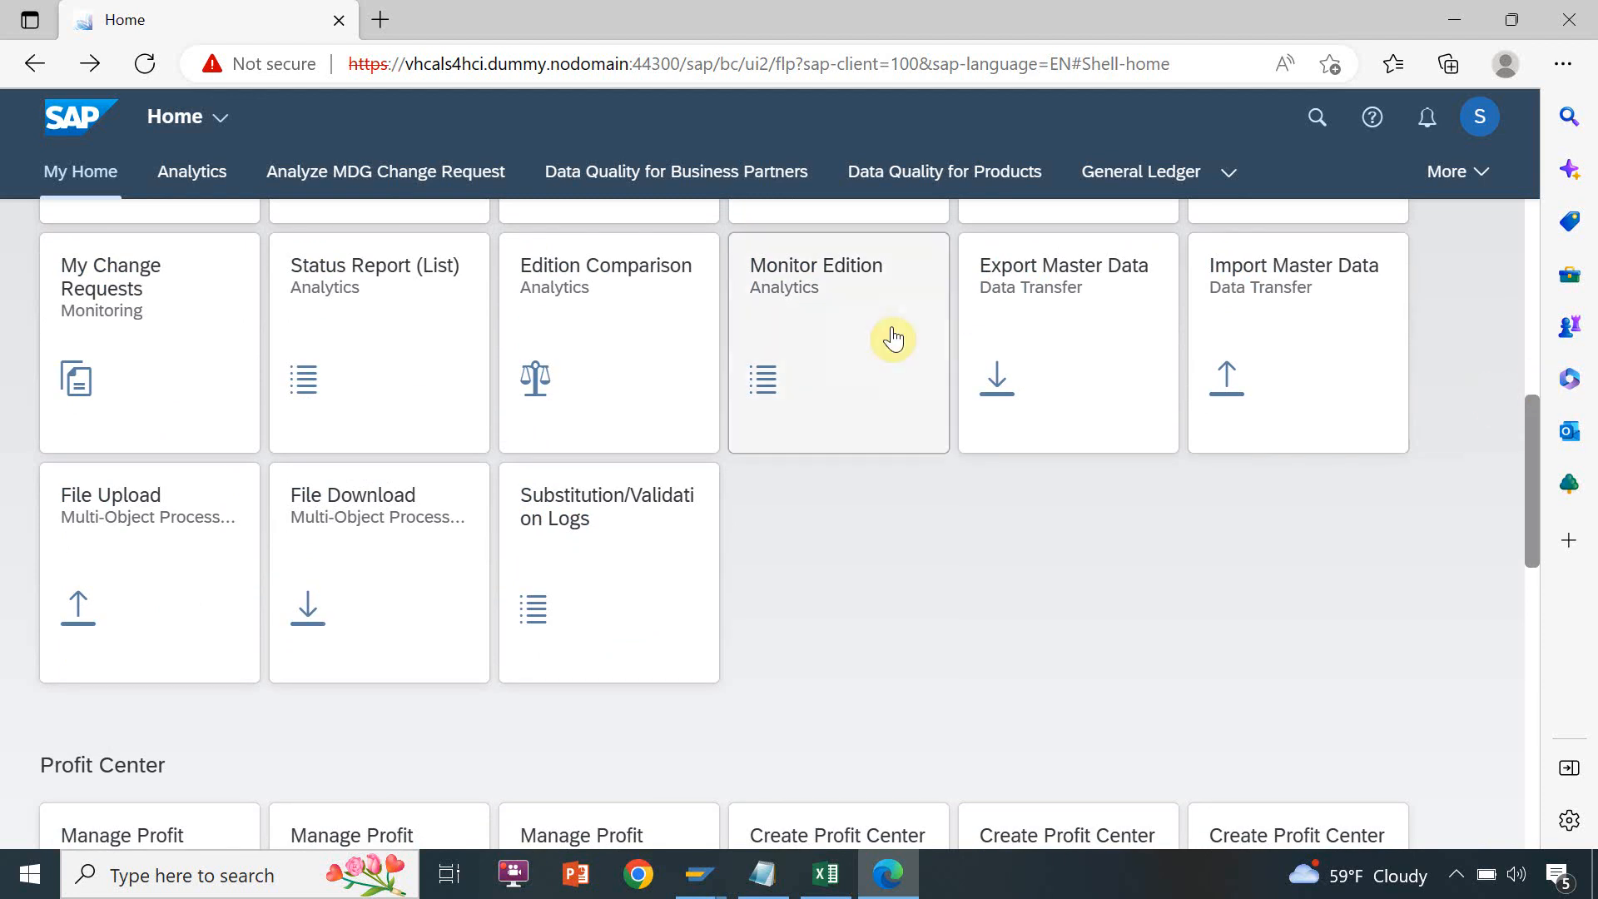
click(841, 281)
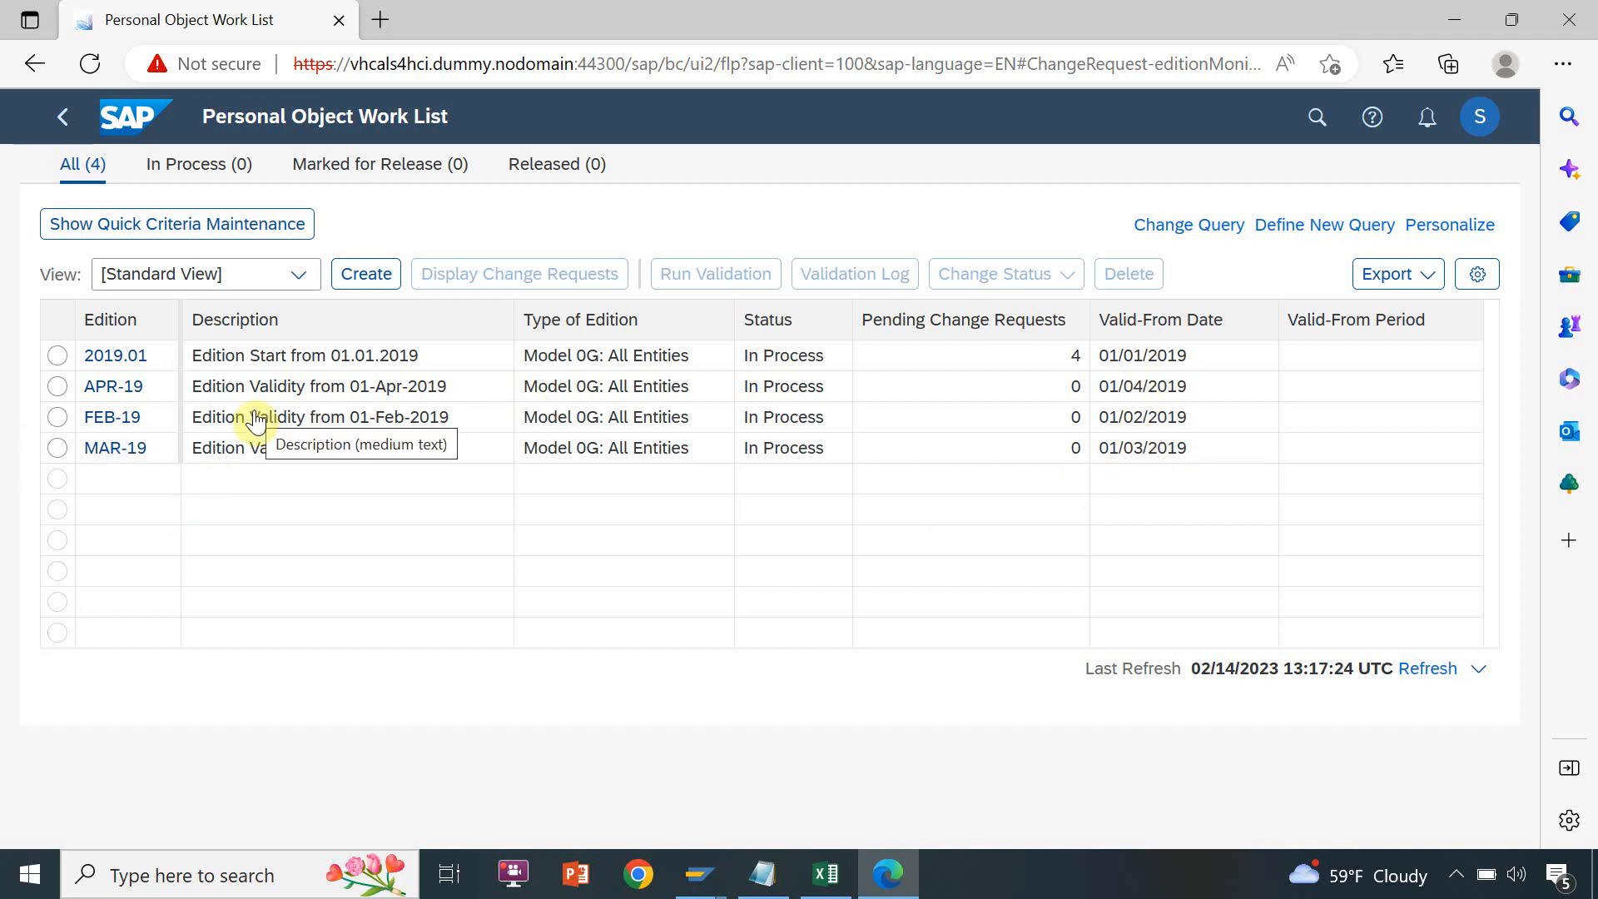
Select edition FEB-19 in the work list and open its status change options
click(58, 418)
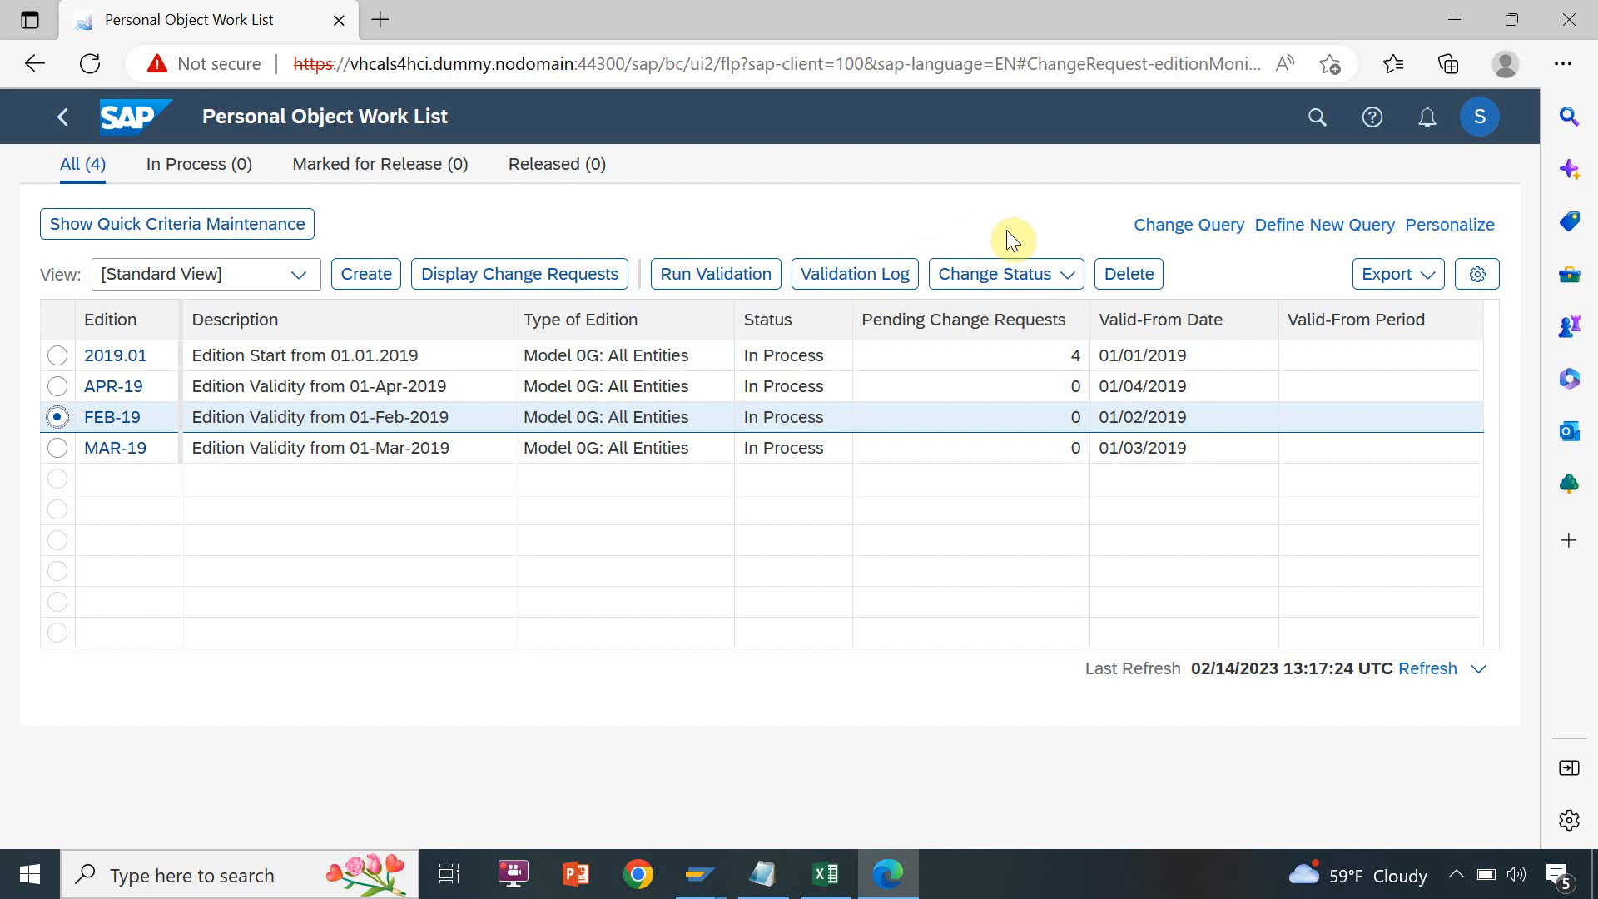
click(1069, 280)
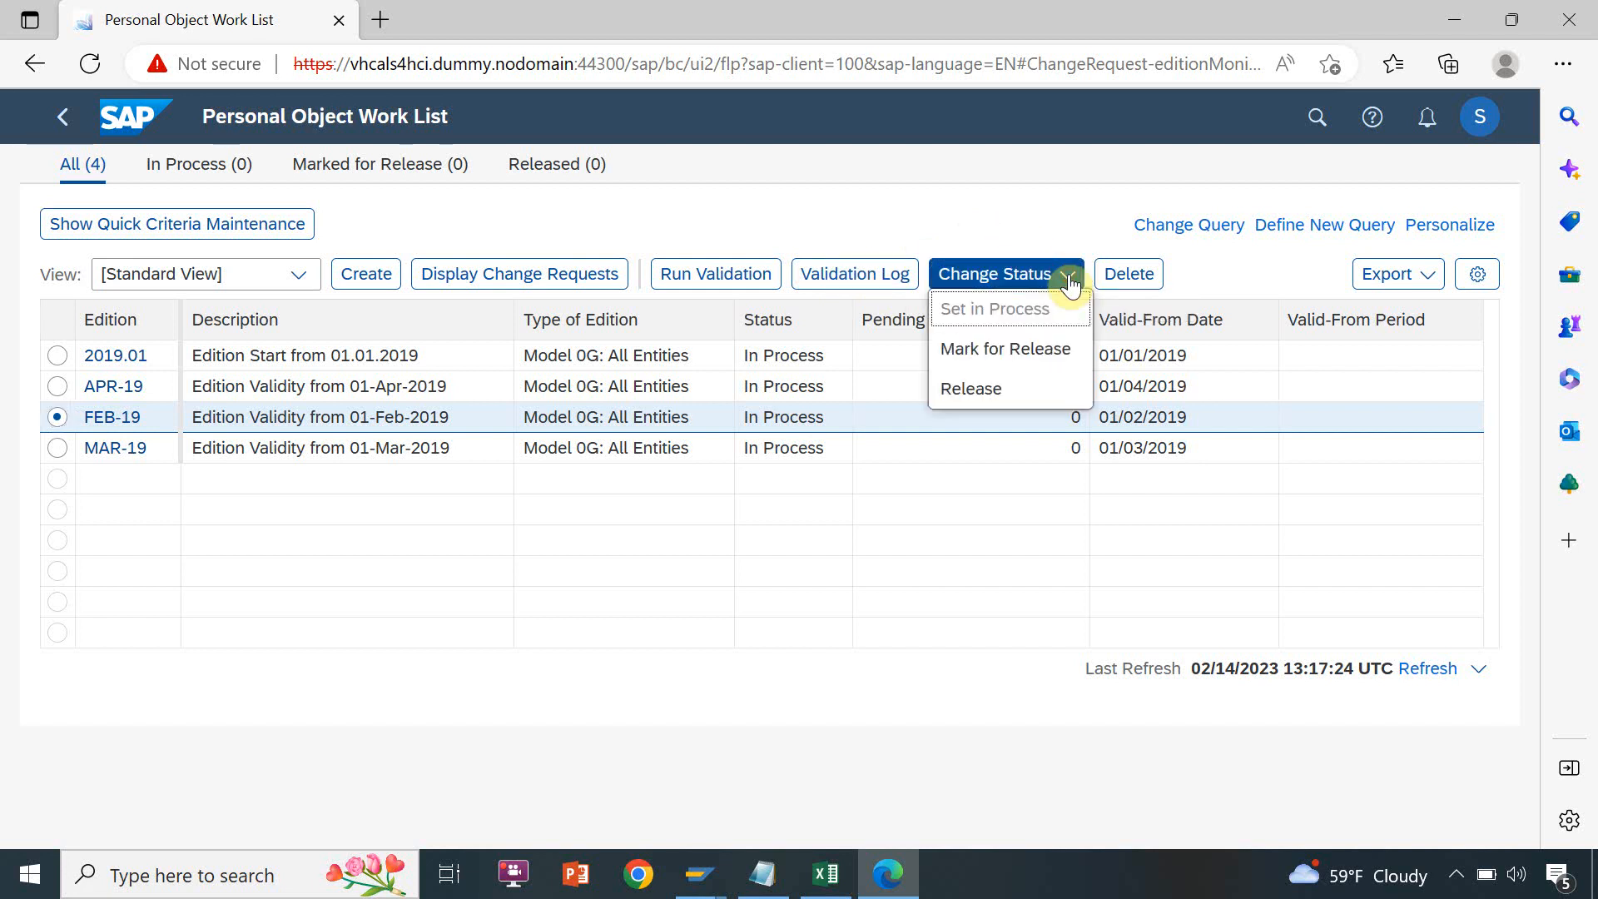